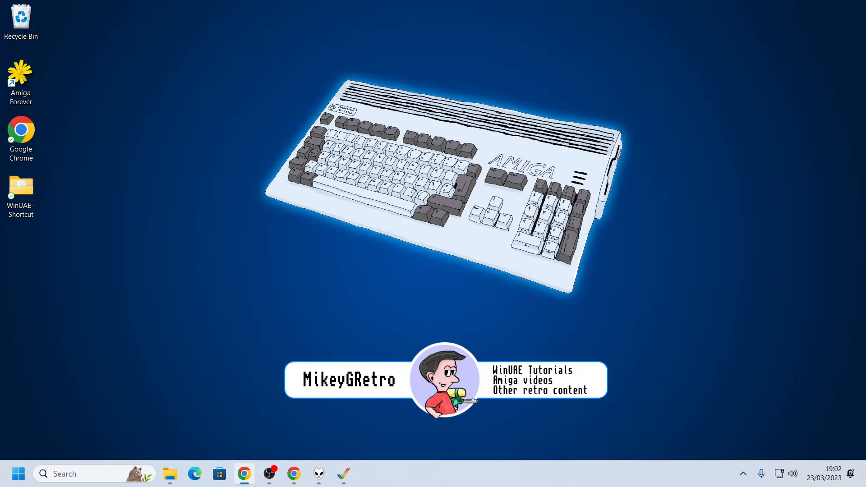
Launch WinUAE from its folder shortcut on the desktop and reposition the properties window
{"action": "key", "text": "alt+Tab"}
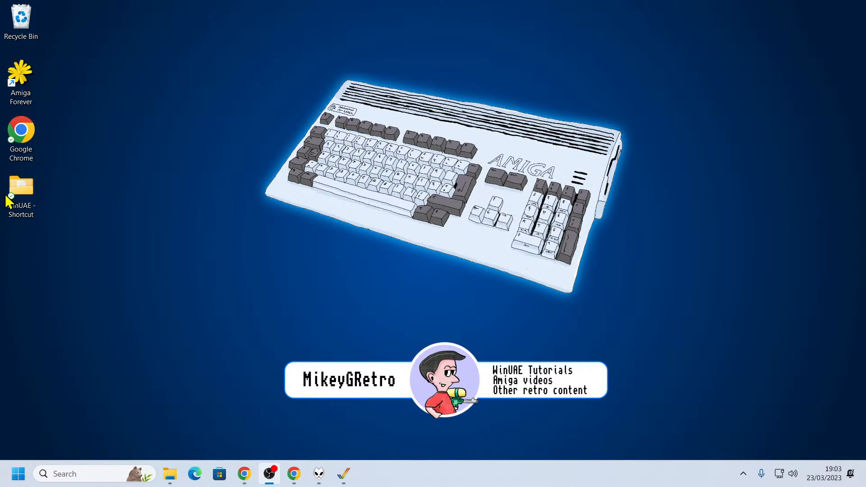
{"action": "left_click", "coordinate": [26, 180]}
{"action": "double_click", "coordinate": [28, 191]}
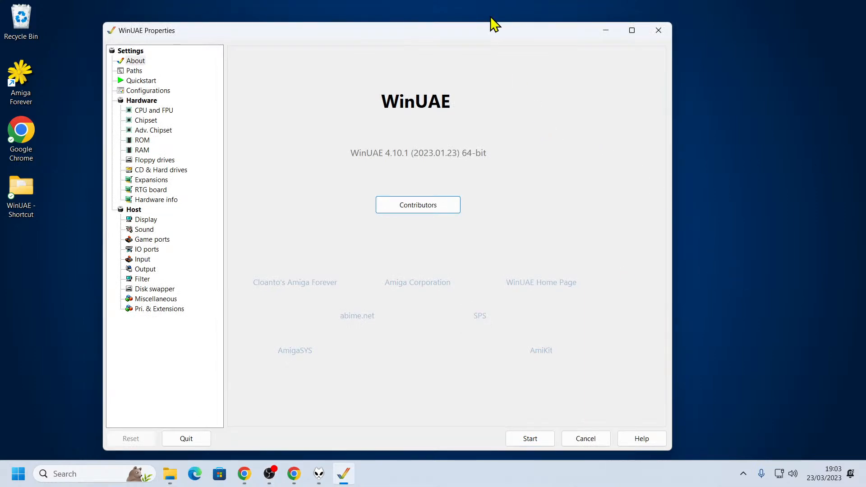
{"action": "left_click_drag", "start_coordinate": [484, 33], "coordinate": [500, 33]}
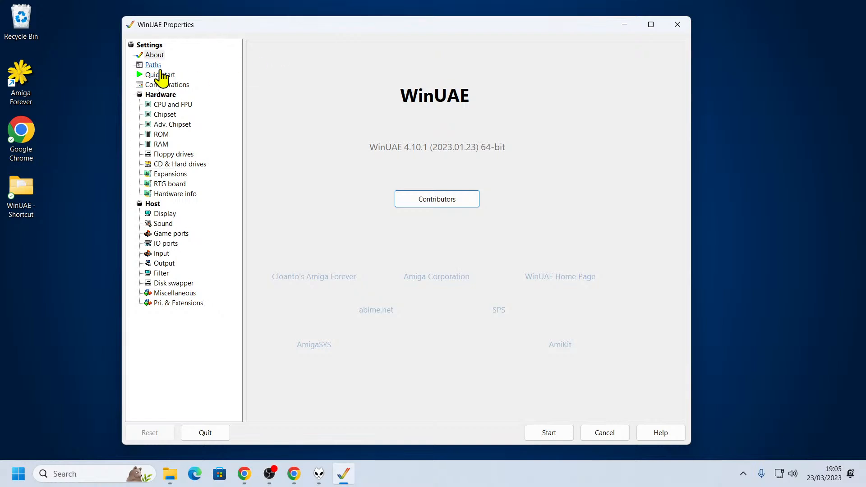
Apply the quickstart configuration for model A4000 with 68030, 3.1 ROM, 2MB Chip + 8MB Fast
{"action": "left_click", "coordinate": [159, 67]}
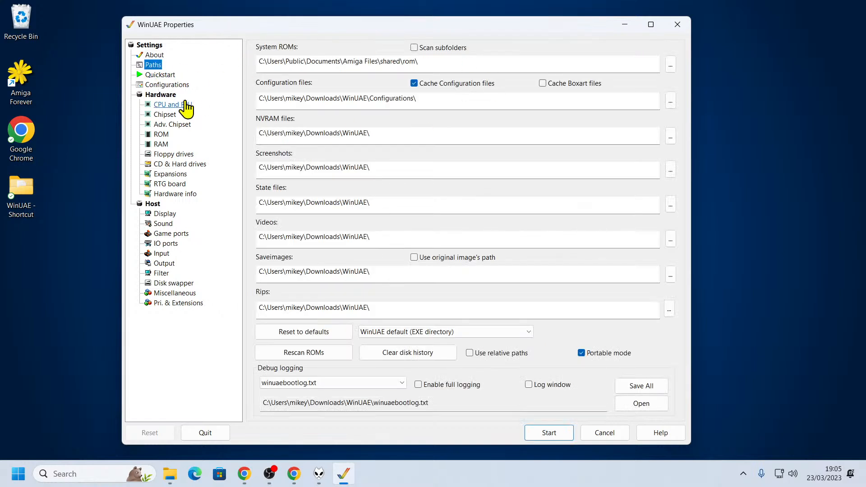
{"action": "left_click", "coordinate": [163, 75]}
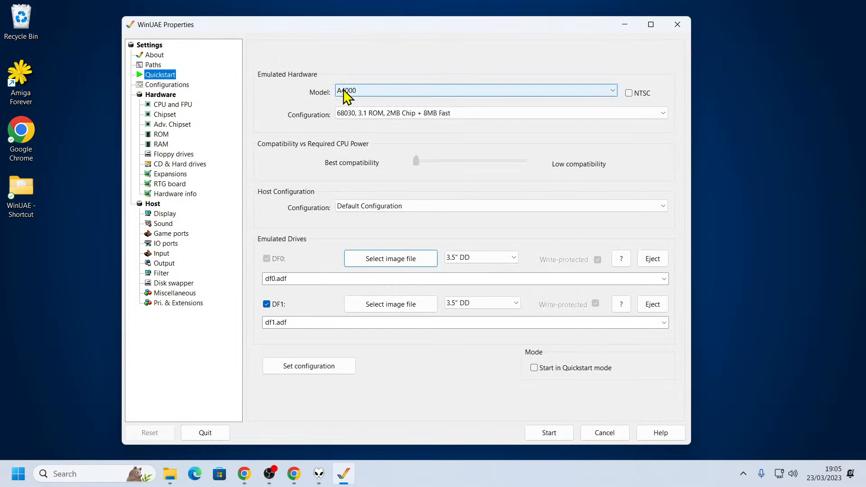
{"action": "left_click", "coordinate": [387, 90]}
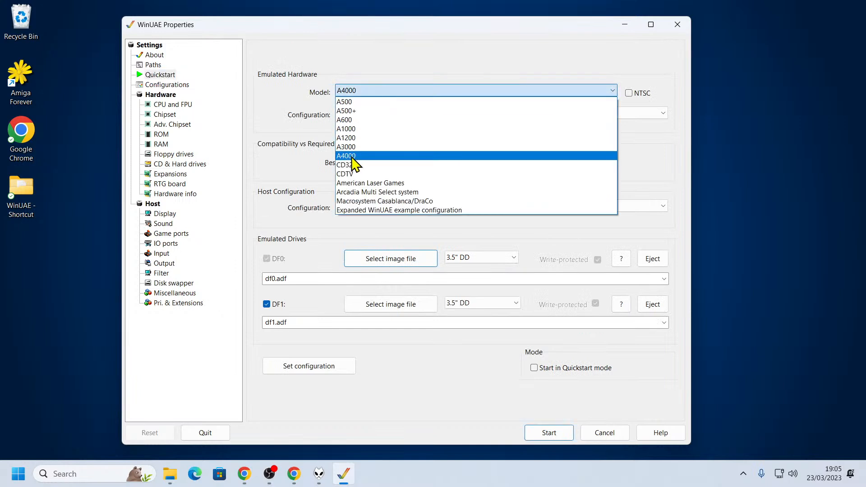
{"action": "left_click", "coordinate": [356, 151]}
{"action": "left_click", "coordinate": [406, 114]}
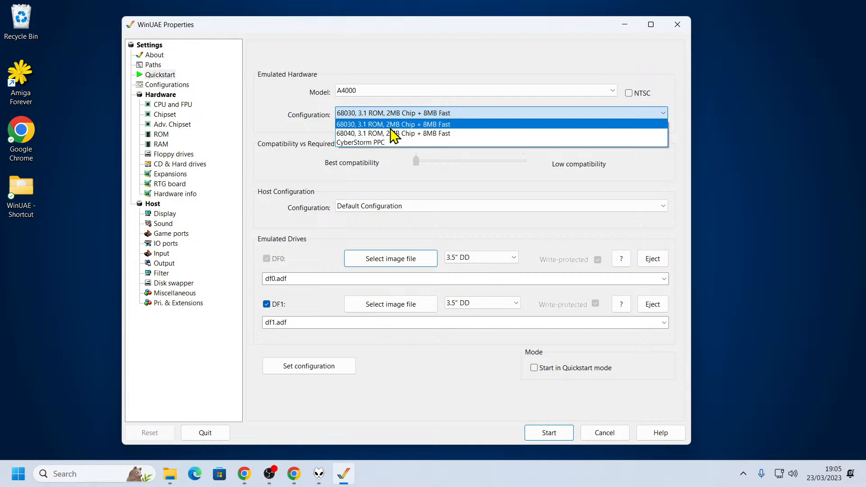
{"action": "left_click", "coordinate": [390, 127]}
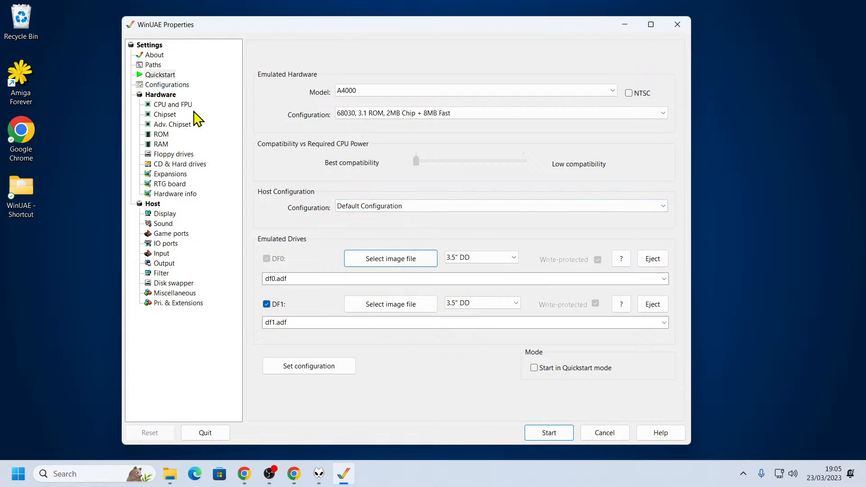
{"action": "left_click", "coordinate": [186, 104]}
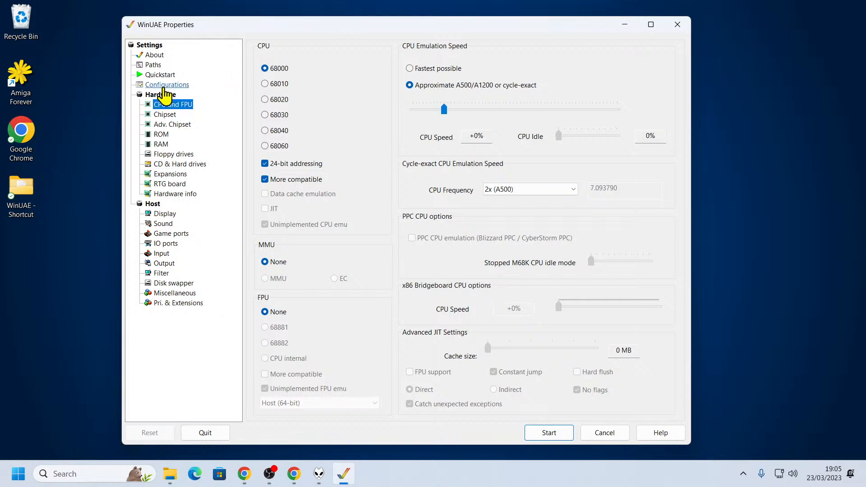
{"action": "left_click", "coordinate": [165, 75]}
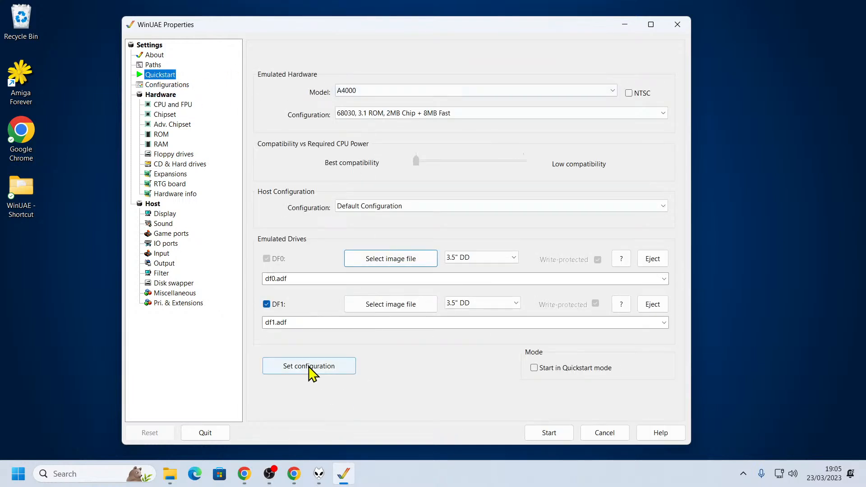
{"action": "left_click", "coordinate": [341, 374]}
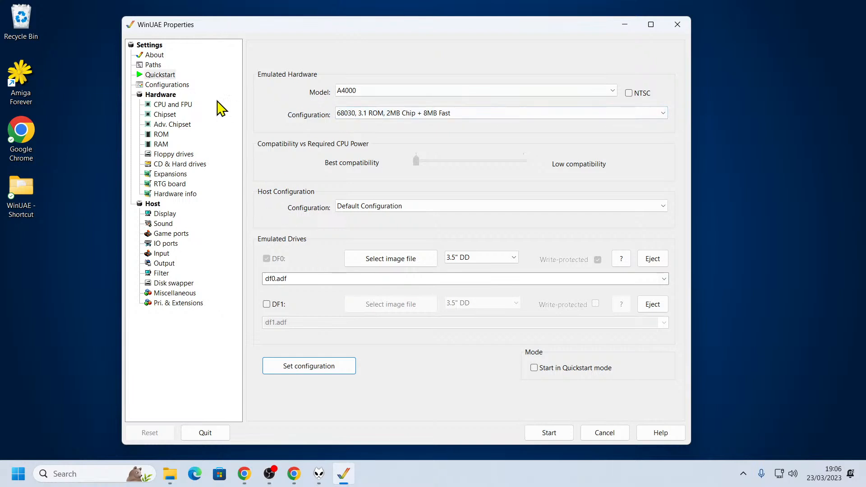
Change the emulated CPU to 68060 and check the chipset settings
{"action": "left_click", "coordinate": [183, 106]}
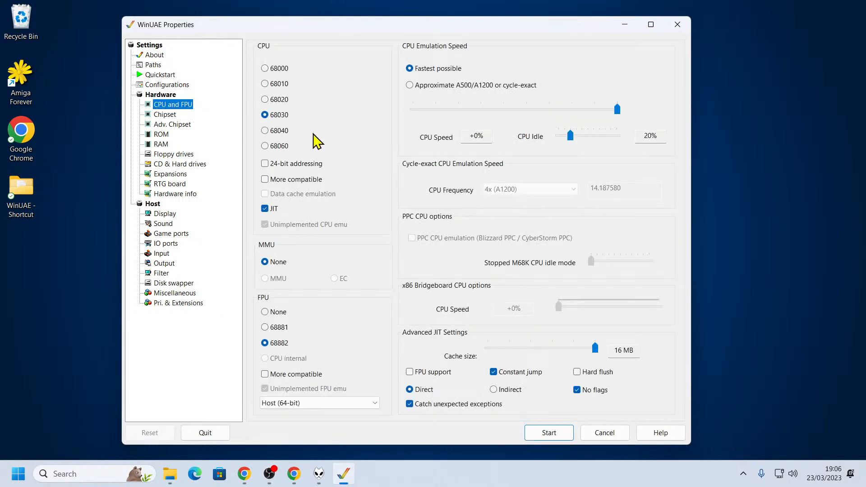
{"action": "left_click", "coordinate": [278, 146]}
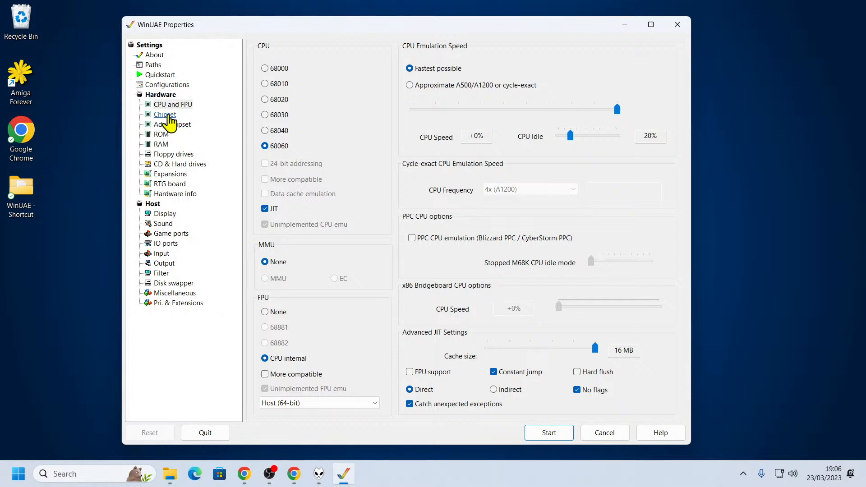
{"action": "left_click", "coordinate": [170, 120]}
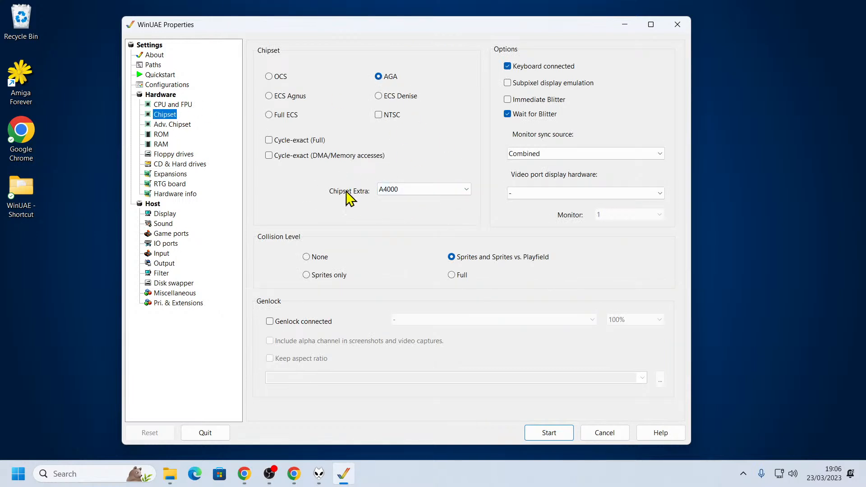
Browse for a main ROM file and examine the ROM files available in the shared rom folder
{"action": "left_click", "coordinate": [168, 134]}
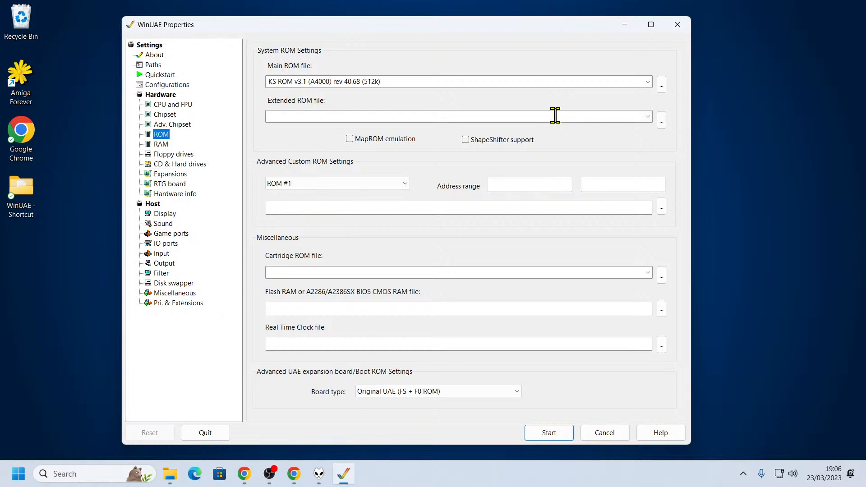
{"action": "left_click", "coordinate": [662, 84]}
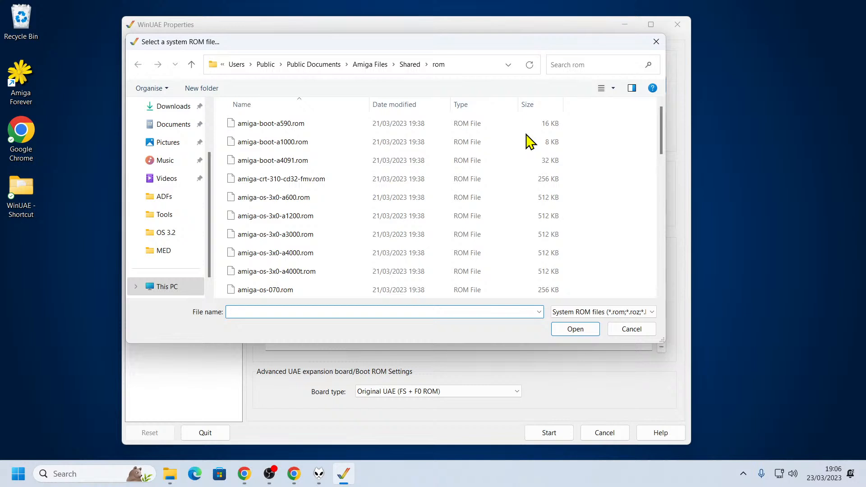
{"action": "scroll", "coordinate": [637, 155], "scroll_direction": "down", "scroll_amount": 5}
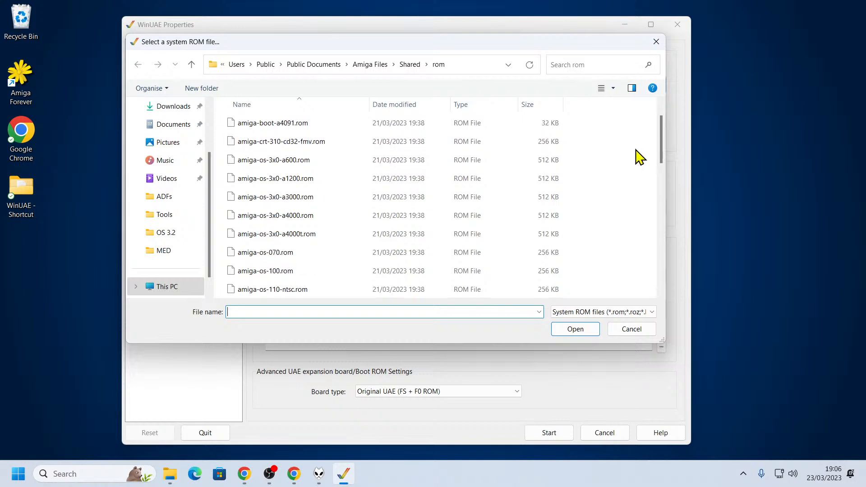
{"action": "scroll", "coordinate": [637, 154], "scroll_direction": "down", "scroll_amount": 3}
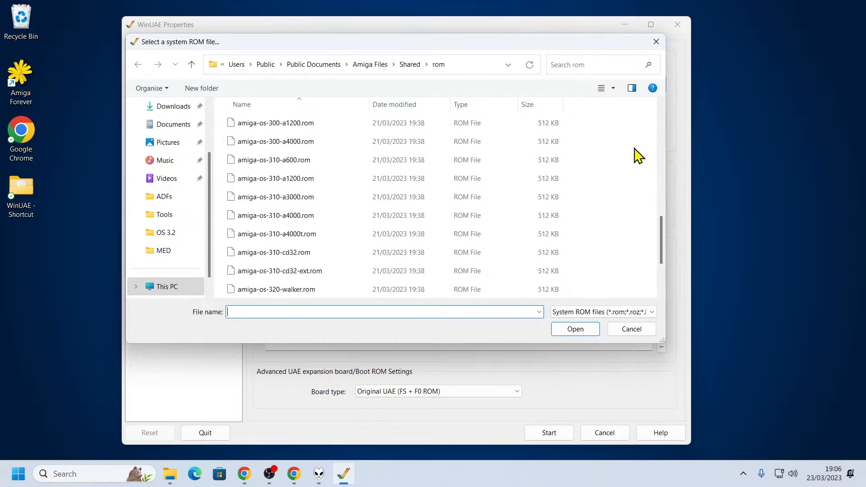
{"action": "scroll", "coordinate": [635, 154], "scroll_direction": "up", "scroll_amount": 3}
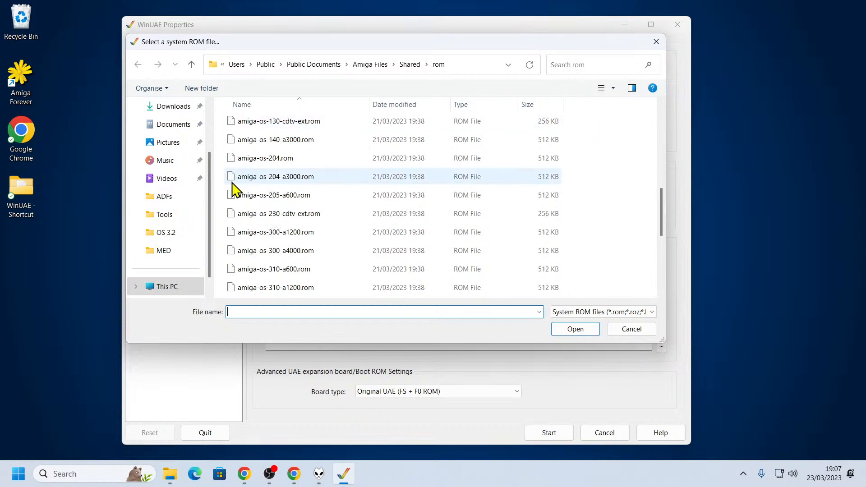
{"action": "scroll", "coordinate": [194, 232], "scroll_direction": "up", "scroll_amount": 1}
{"action": "scroll", "coordinate": [194, 233], "scroll_direction": "up", "scroll_amount": 1}
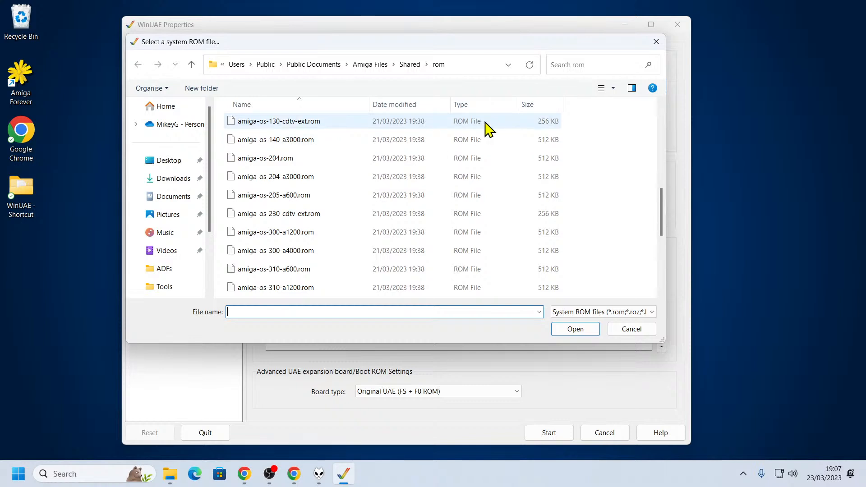
{"action": "scroll", "coordinate": [294, 183], "scroll_direction": "down", "scroll_amount": 4}
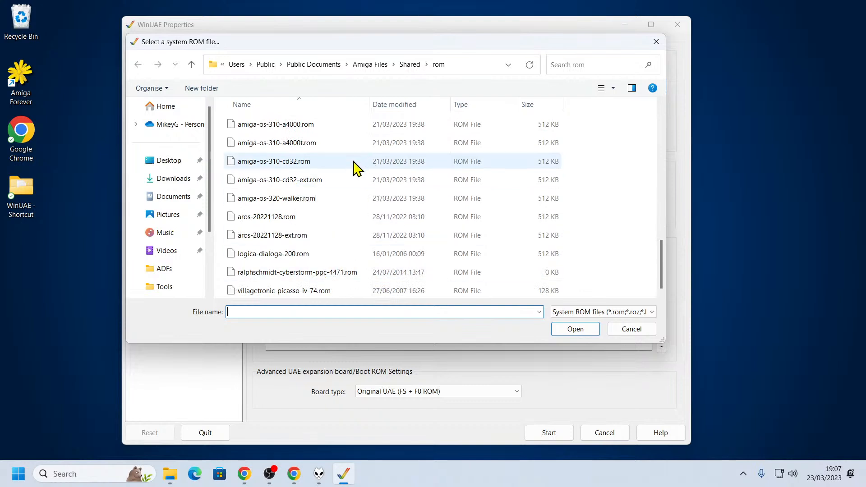
{"action": "scroll", "coordinate": [323, 207], "scroll_direction": "up", "scroll_amount": 4}
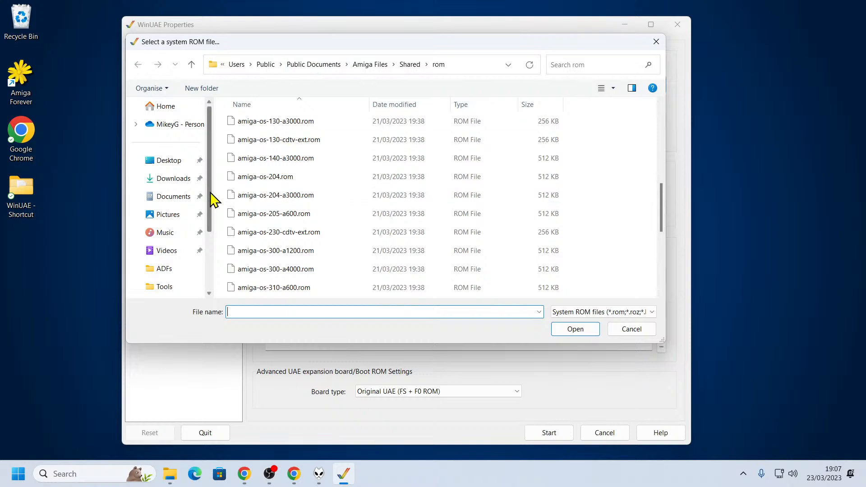
Set the main ROM file to A4000.47.111.rom from the ROMs folder inside OS 3.2's Update3.2.2 folders
{"action": "scroll", "coordinate": [180, 235], "scroll_direction": "down", "scroll_amount": 1}
{"action": "scroll", "coordinate": [176, 261], "scroll_direction": "down", "scroll_amount": 1}
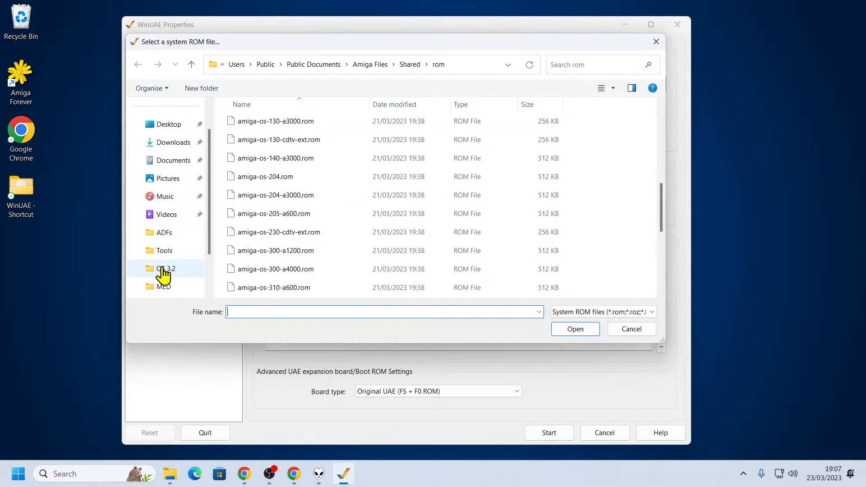
{"action": "left_click", "coordinate": [163, 271]}
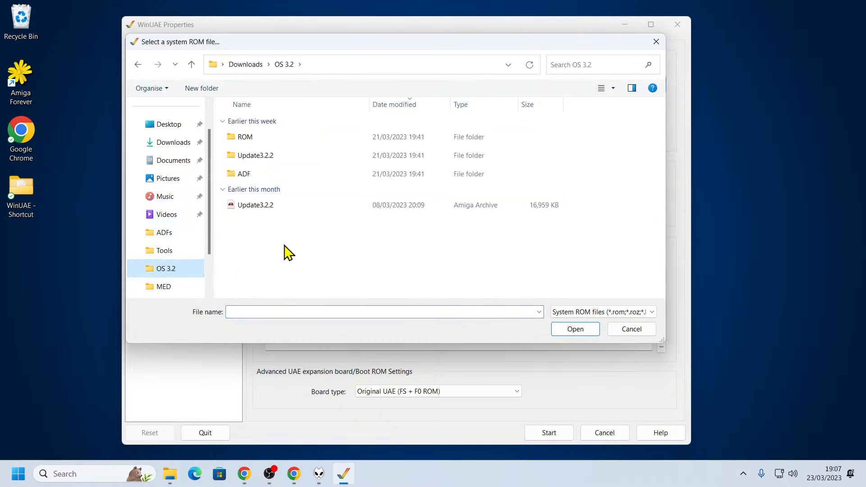
{"action": "double_click", "coordinate": [265, 157]}
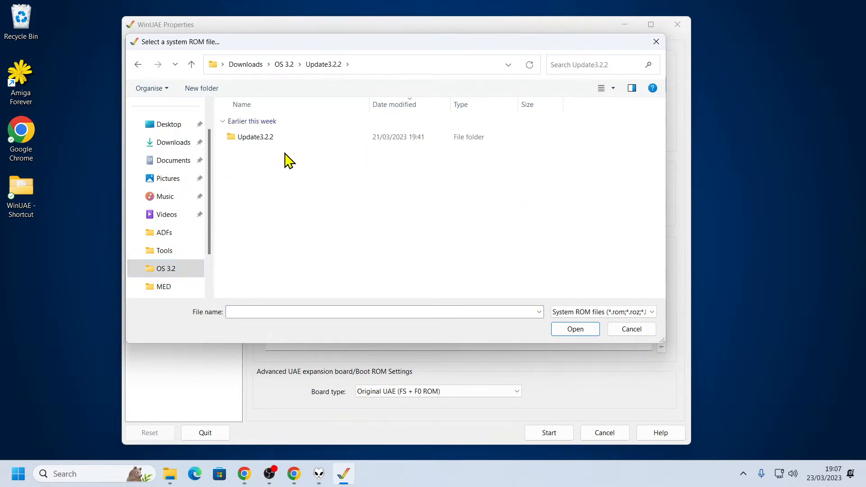
{"action": "double_click", "coordinate": [270, 141]}
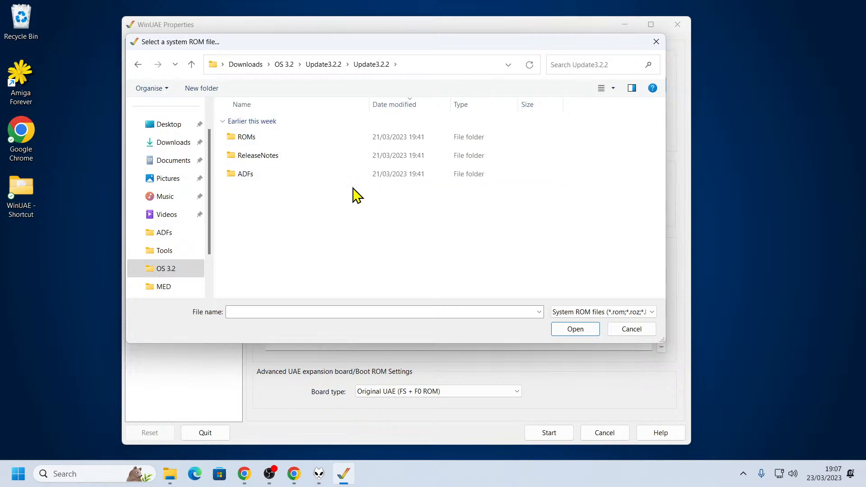
{"action": "double_click", "coordinate": [262, 141]}
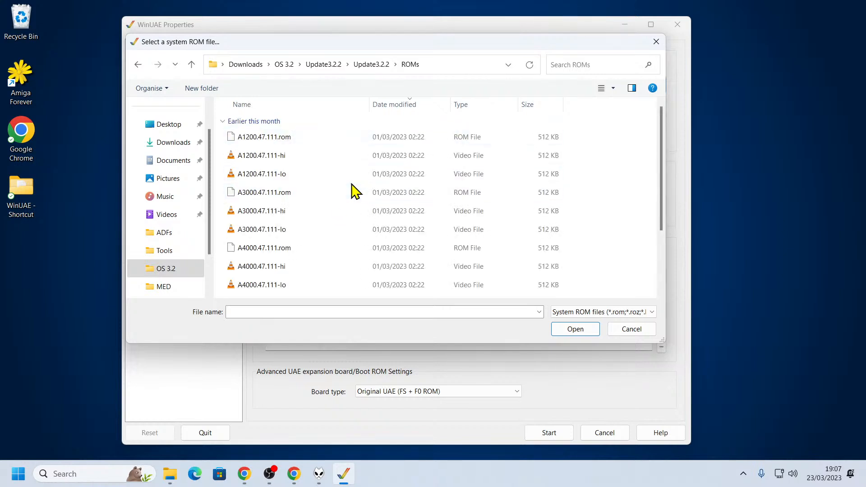
{"action": "left_click", "coordinate": [263, 257]}
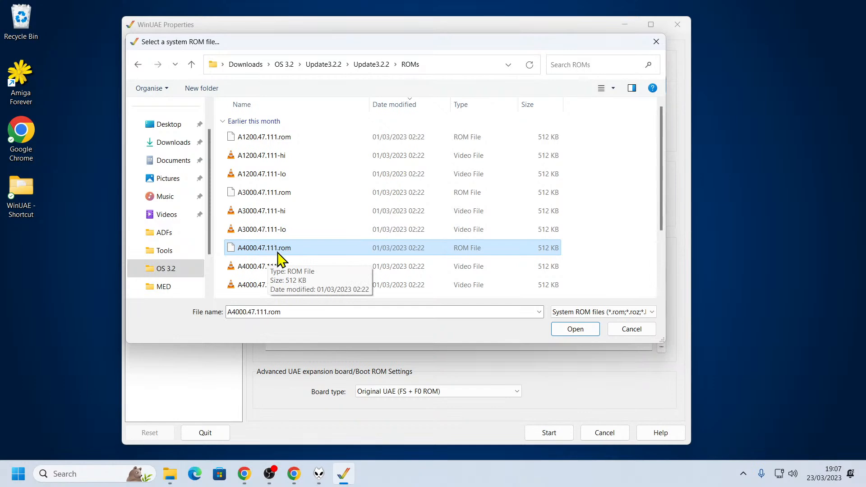
{"action": "left_click", "coordinate": [576, 330]}
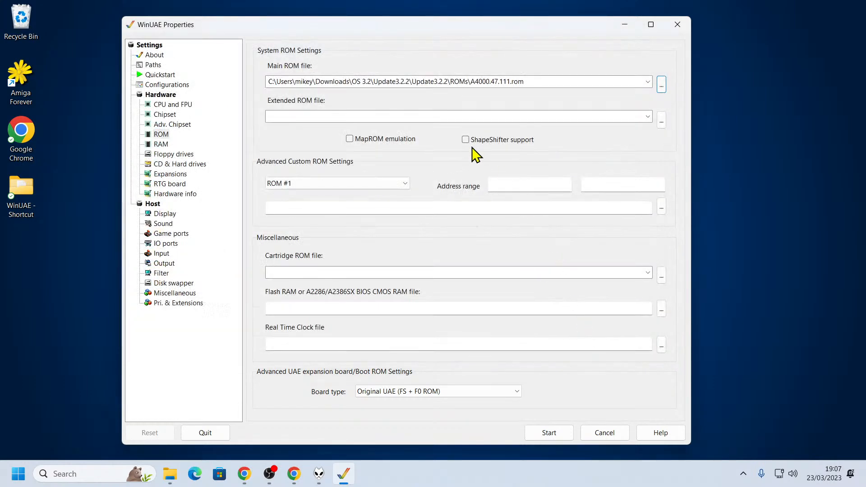
Check the CPU settings and set the Z3 Fast memory to 128 MB
{"action": "left_click", "coordinate": [161, 144]}
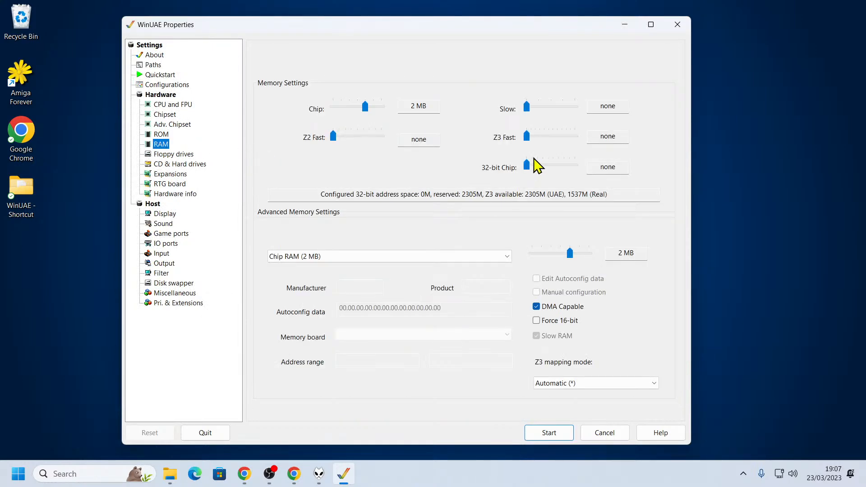
{"action": "left_click", "coordinate": [173, 106]}
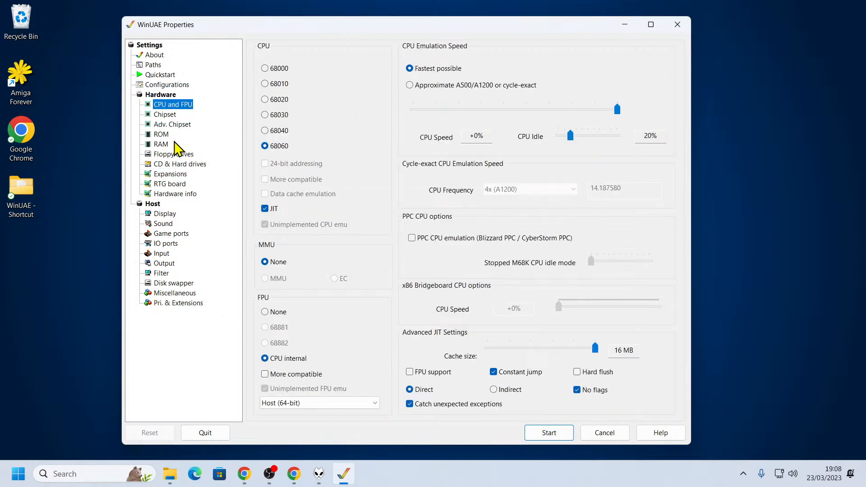
{"action": "left_click", "coordinate": [161, 144]}
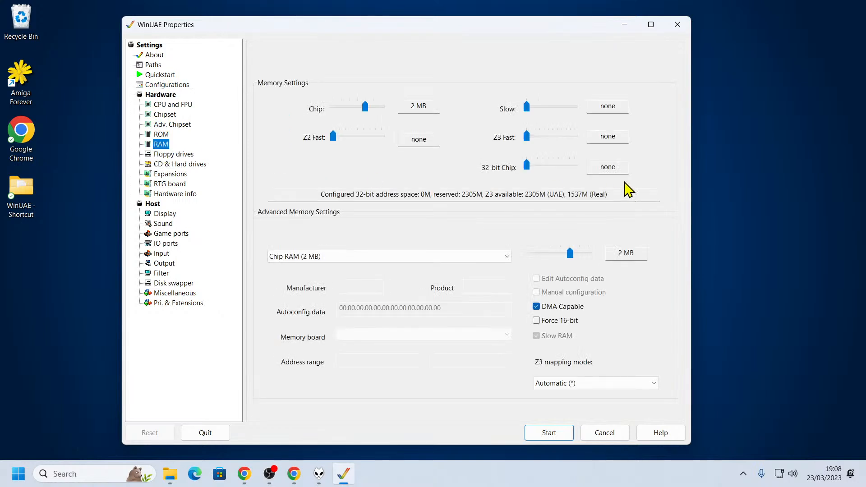
{"action": "left_click_drag", "start_coordinate": [528, 136], "coordinate": [560, 137]}
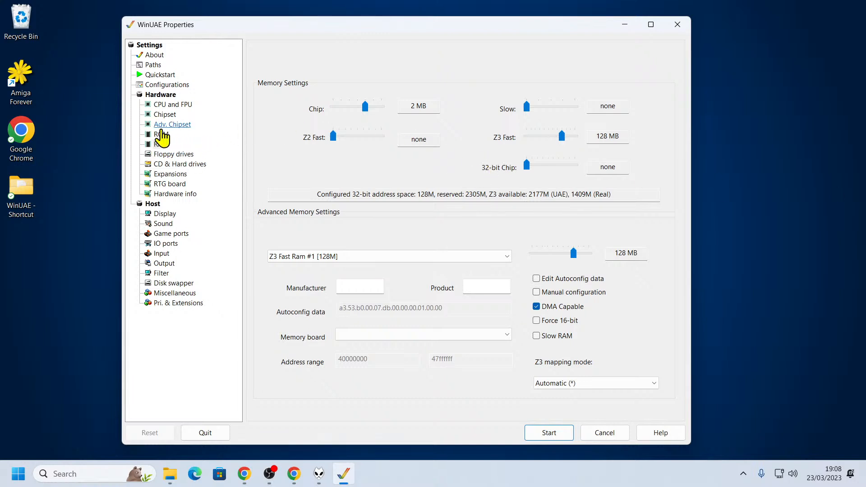
Load the AmigaOS32 disc image from the OS 3.2 folder as the CD image and enable CDFS automount of CD/DVD drives
{"action": "left_click", "coordinate": [189, 164]}
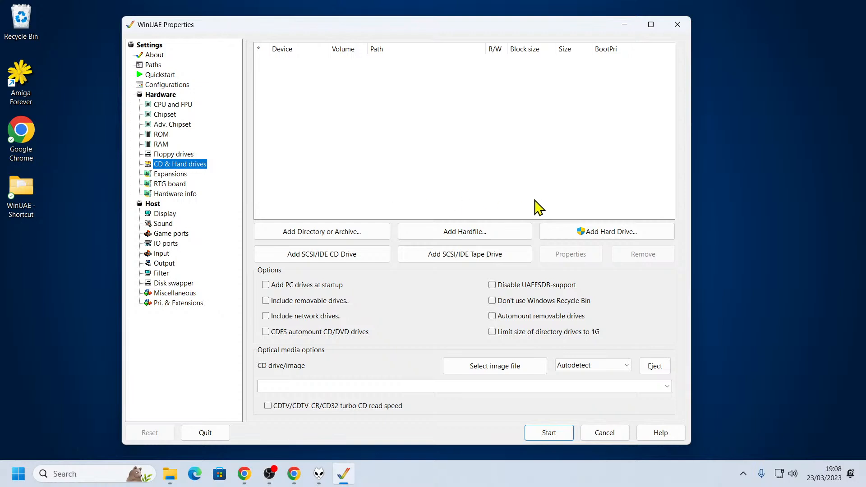
{"action": "left_click", "coordinate": [502, 370]}
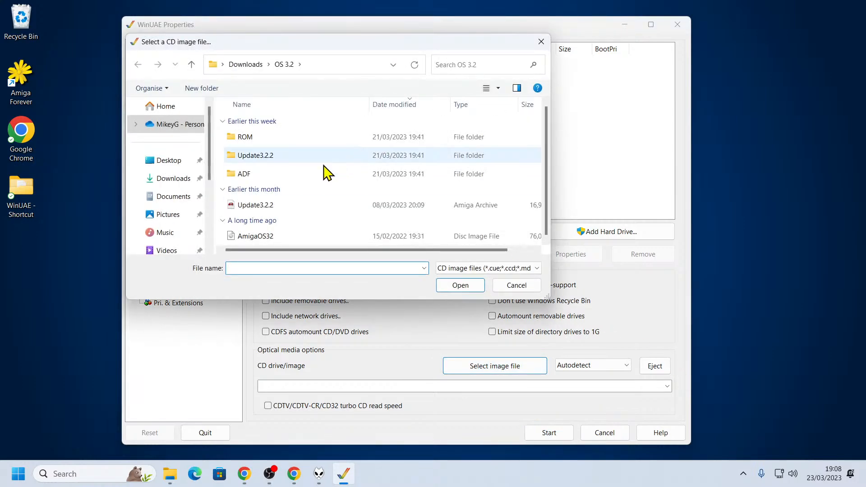
{"action": "left_click", "coordinate": [269, 236]}
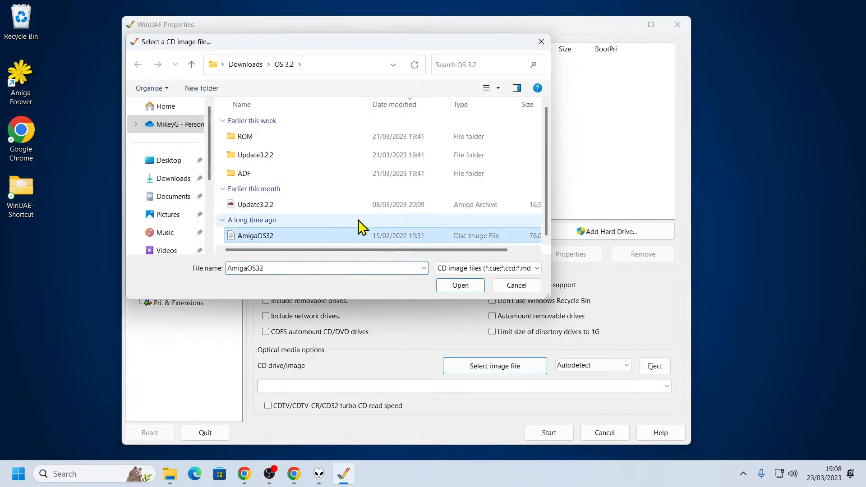
{"action": "left_click", "coordinate": [467, 289]}
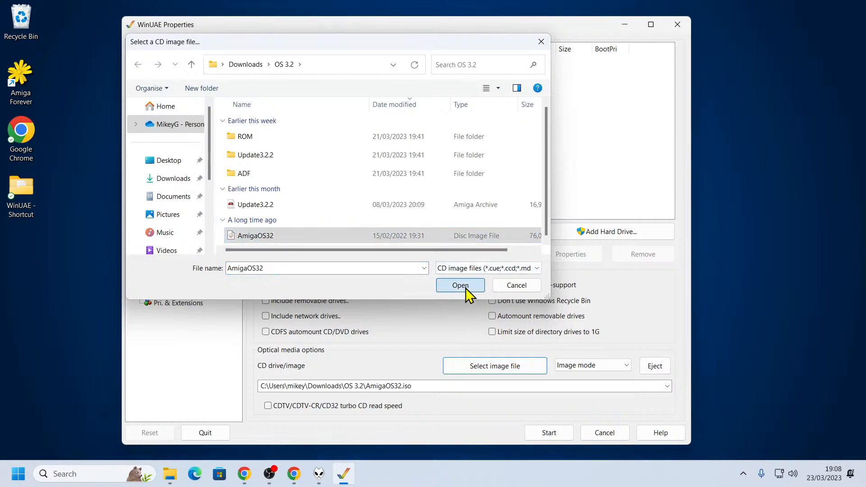
{"action": "left_click", "coordinate": [303, 334]}
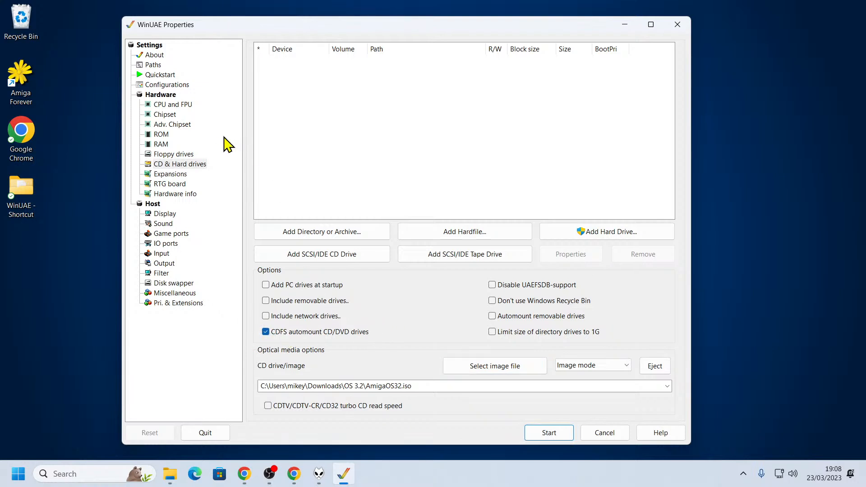
Set the RTG graphics card to UAE [Zorro III] and increase its VRAM size
{"action": "left_click", "coordinate": [204, 175]}
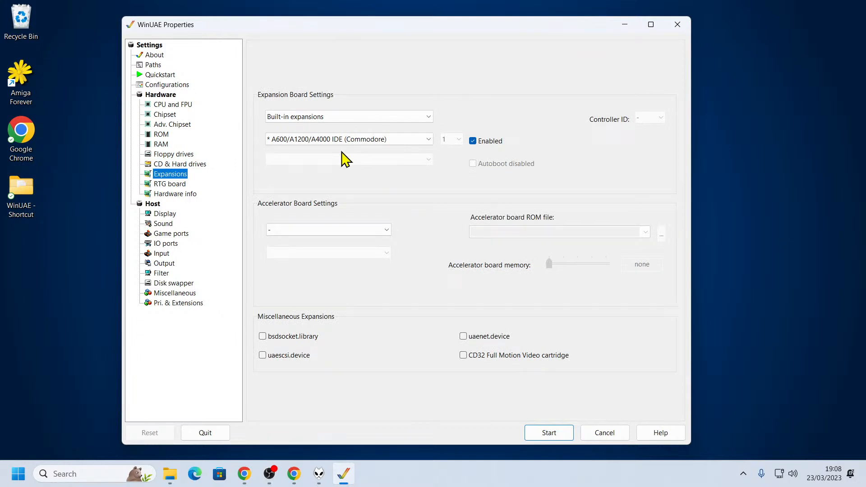
{"action": "left_click", "coordinate": [171, 184]}
{"action": "left_click", "coordinate": [348, 138]}
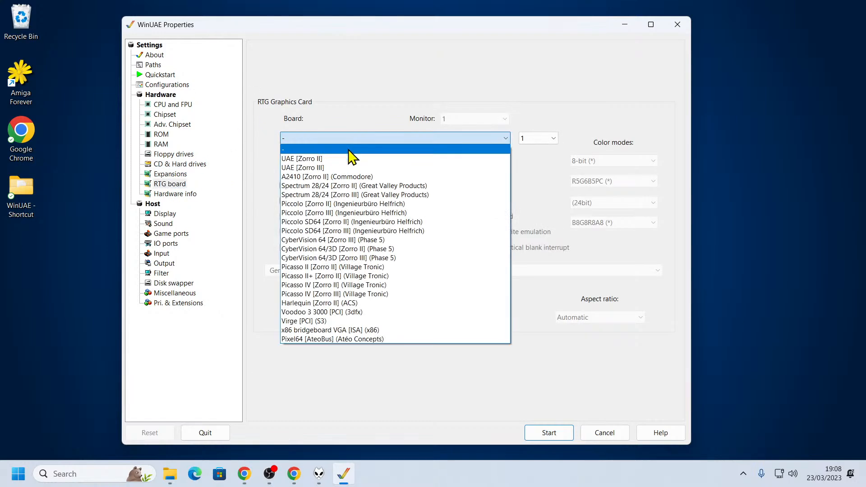
{"action": "left_click", "coordinate": [345, 168]}
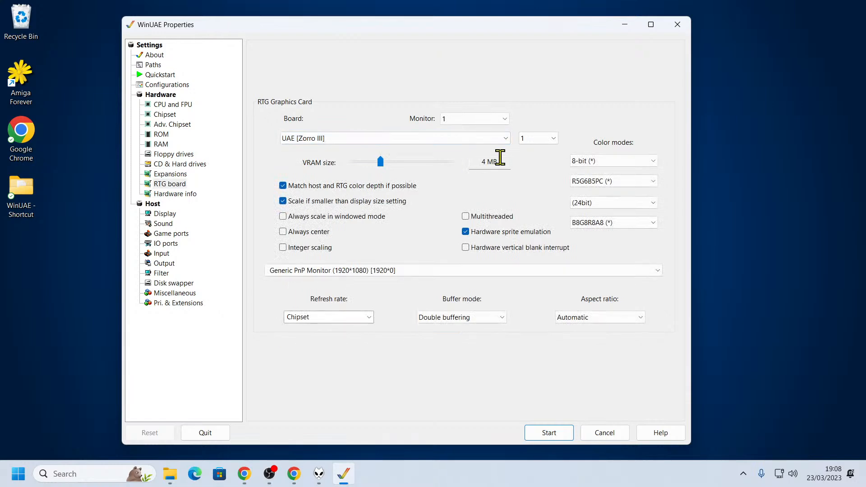
{"action": "left_click_drag", "start_coordinate": [379, 164], "coordinate": [392, 166]}
Set the native display mode to Full-window and choose Generic PnP Monitor (1920*1080) * as the screen
{"action": "left_click", "coordinate": [165, 214]}
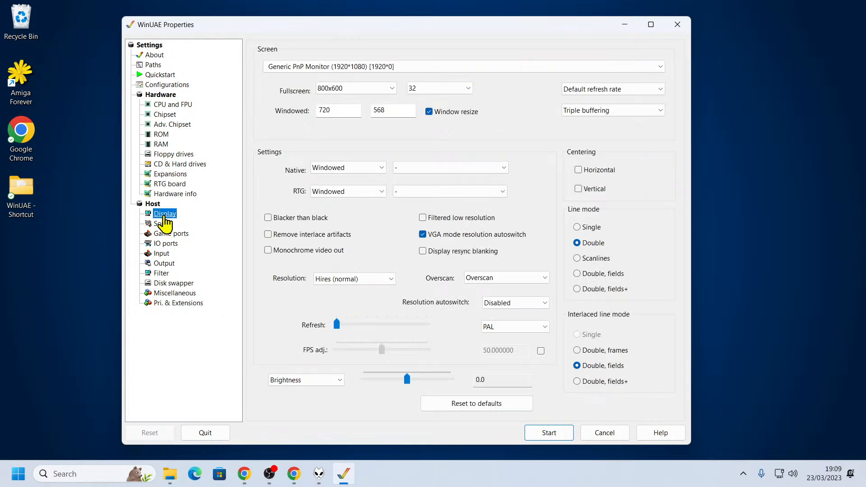
{"action": "left_click", "coordinate": [339, 168]}
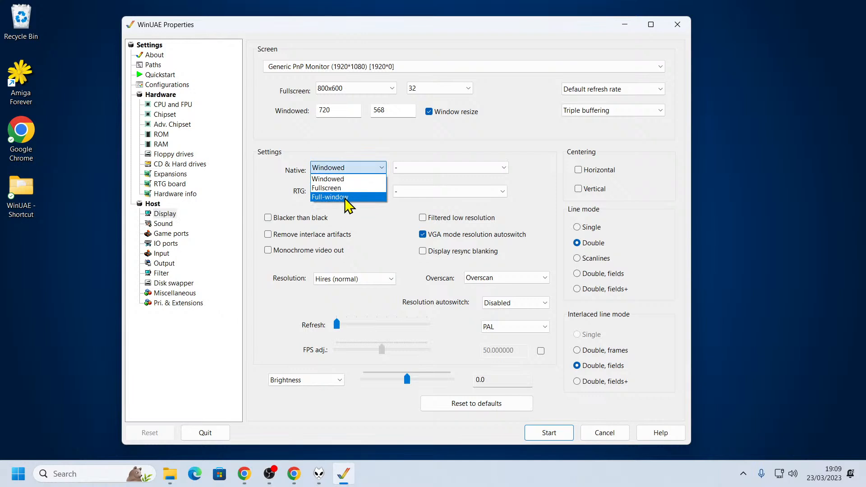
{"action": "left_click", "coordinate": [361, 197]}
{"action": "left_click", "coordinate": [456, 70]}
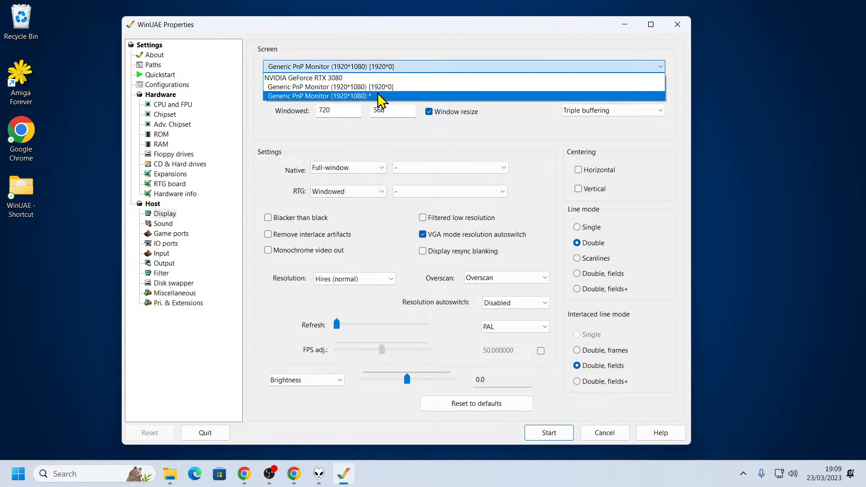
{"action": "left_click", "coordinate": [356, 100]}
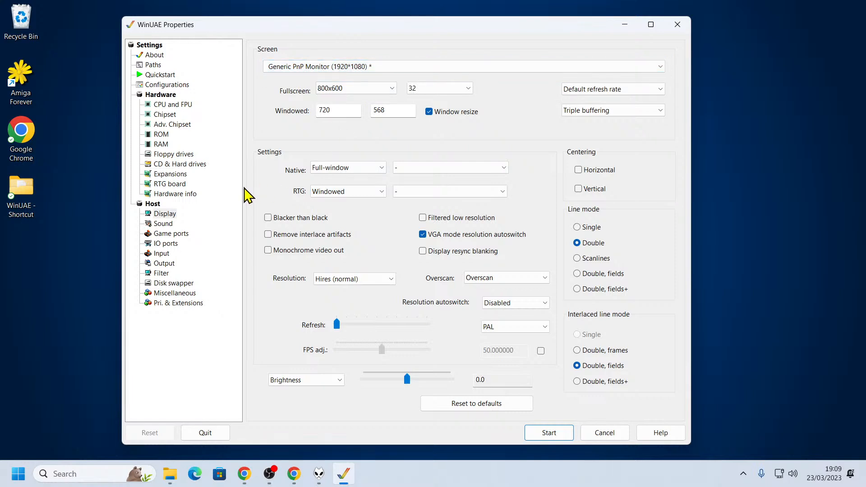
Review the sound, game port, expansion board, IO port, input and output settings
{"action": "left_click", "coordinate": [169, 225]}
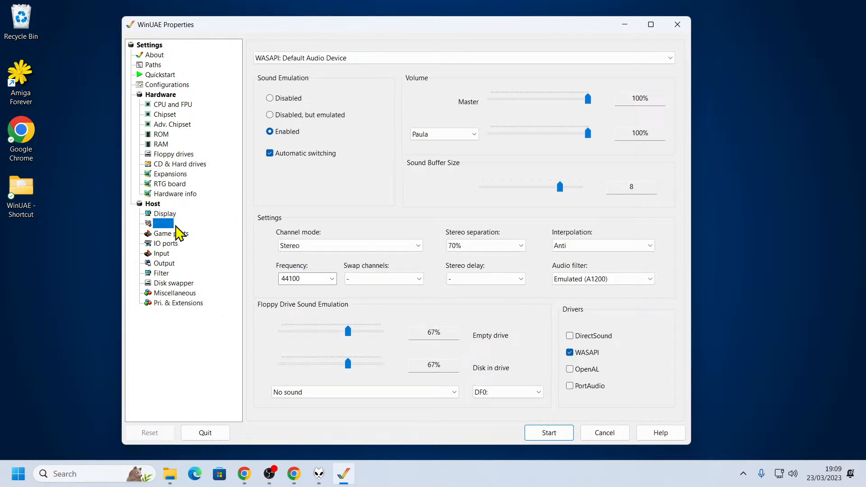
{"action": "left_click", "coordinate": [184, 234]}
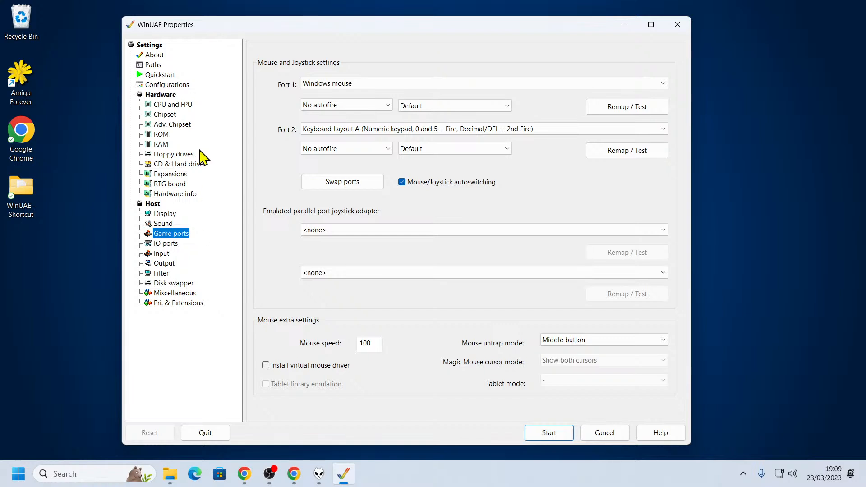
{"action": "left_click", "coordinate": [177, 176]}
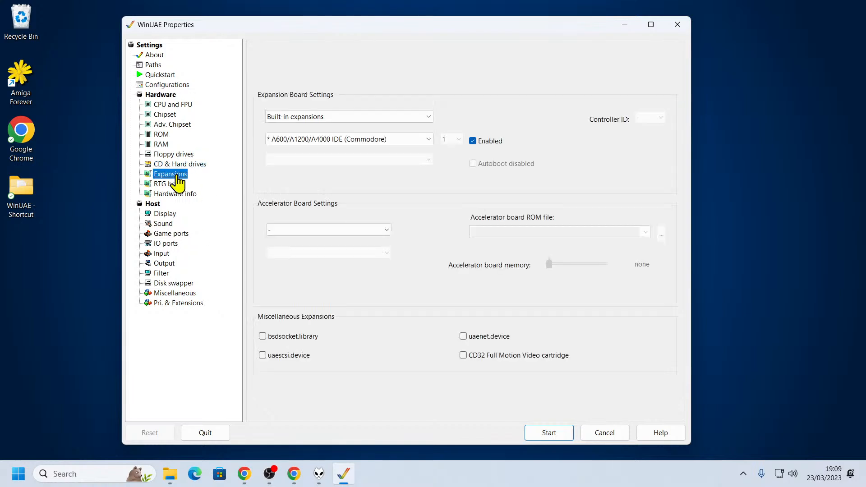
{"action": "left_click", "coordinate": [399, 117]}
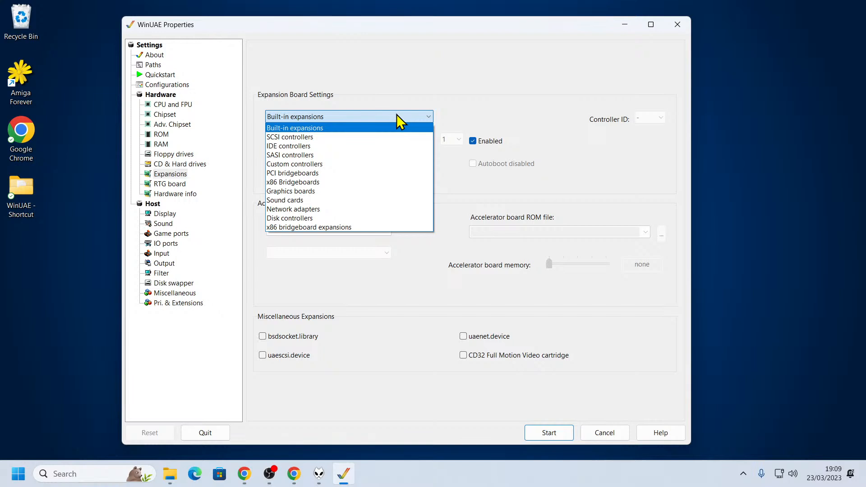
{"action": "left_click", "coordinate": [397, 107]}
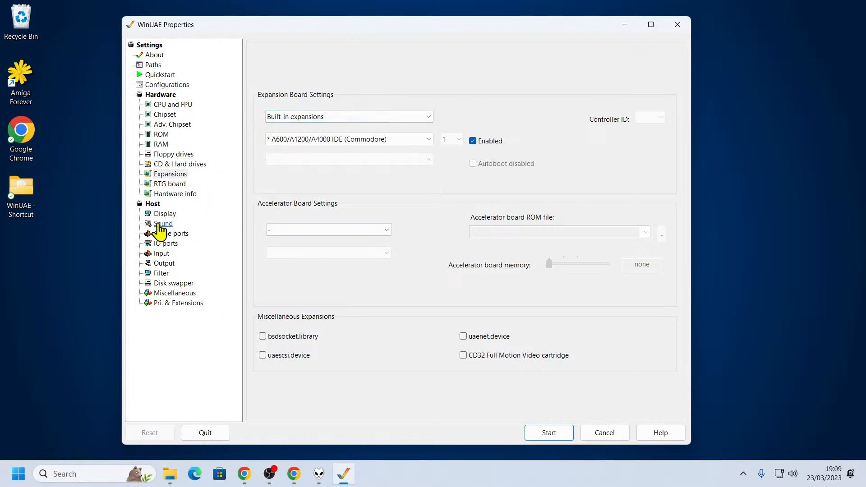
{"action": "left_click", "coordinate": [177, 237]}
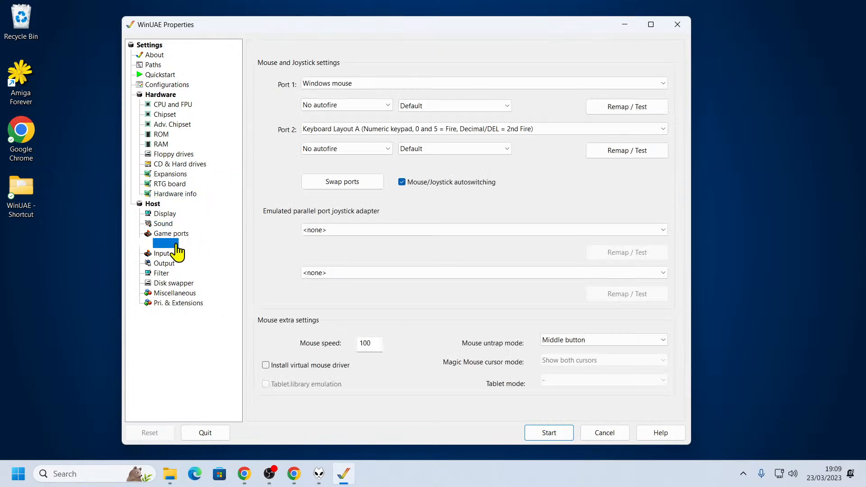
{"action": "left_click", "coordinate": [173, 244]}
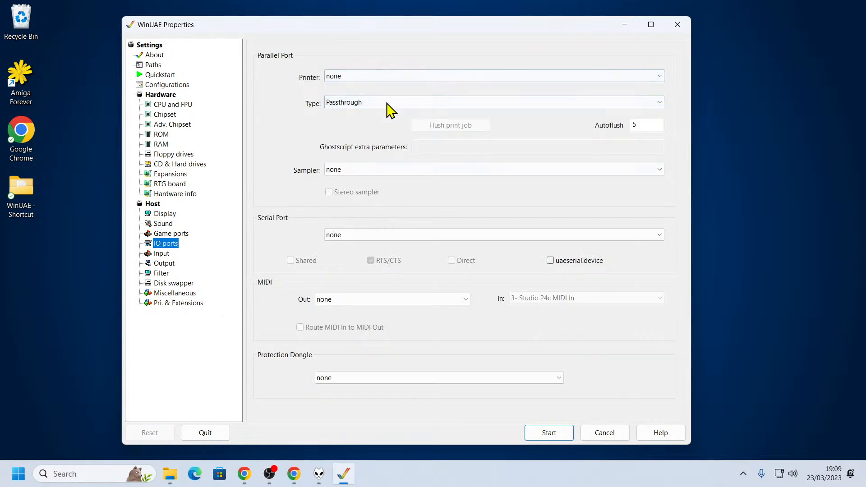
{"action": "left_click", "coordinate": [164, 255]}
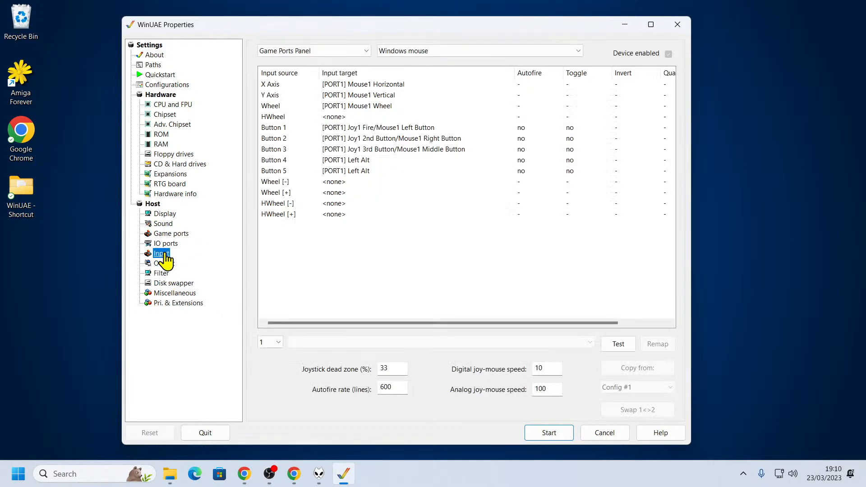
{"action": "left_click", "coordinate": [164, 264]}
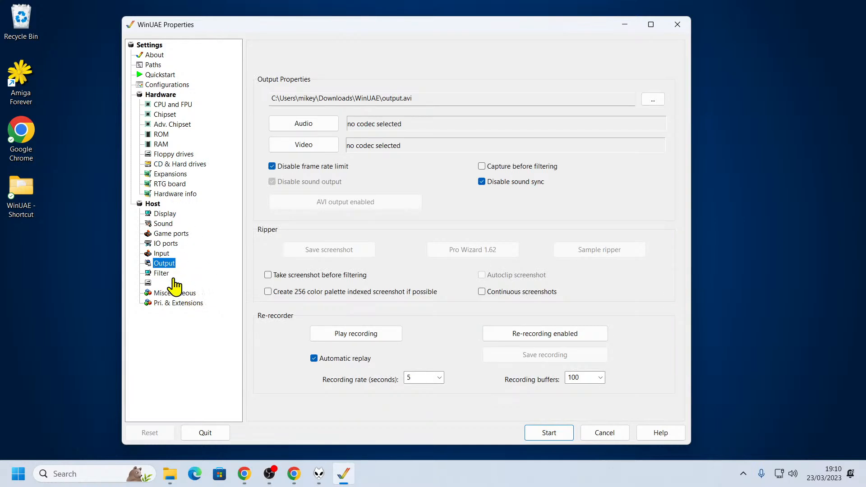
Set the native display filter to No scaling with horizontal and vertical sizes of 2x
{"action": "left_click", "coordinate": [163, 273]}
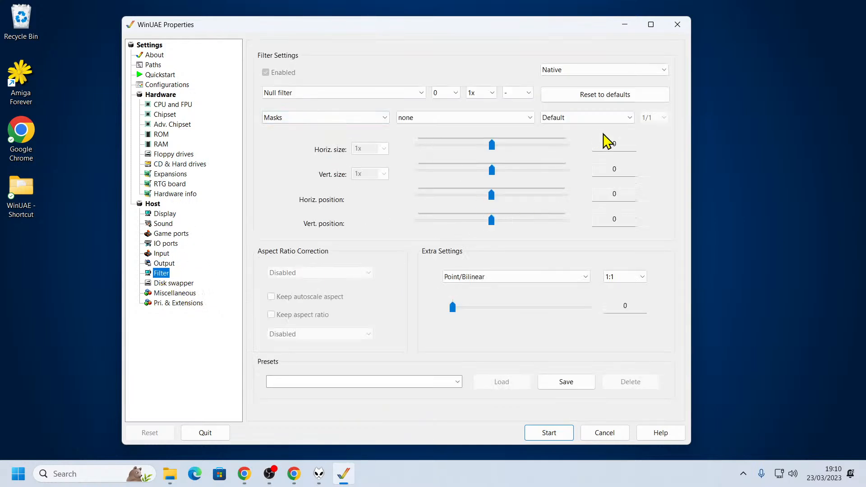
{"action": "left_click", "coordinate": [597, 118]}
{"action": "left_click", "coordinate": [595, 117]}
{"action": "left_click", "coordinate": [585, 118]}
{"action": "left_click", "coordinate": [574, 129]}
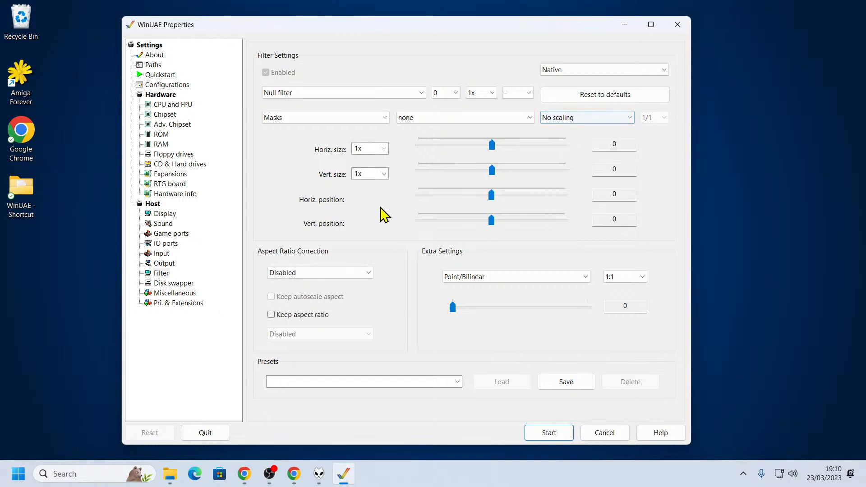
{"action": "left_click", "coordinate": [383, 149]}
{"action": "left_click", "coordinate": [366, 179]}
{"action": "left_click", "coordinate": [384, 174]}
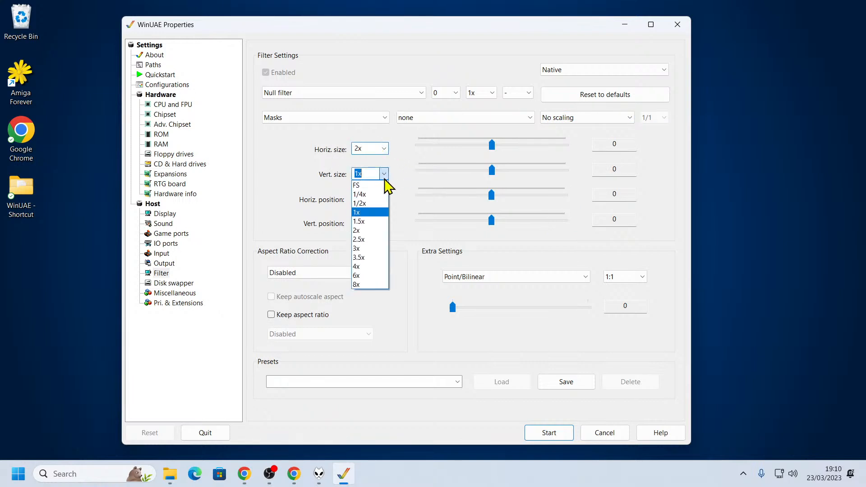
{"action": "left_click", "coordinate": [376, 242]}
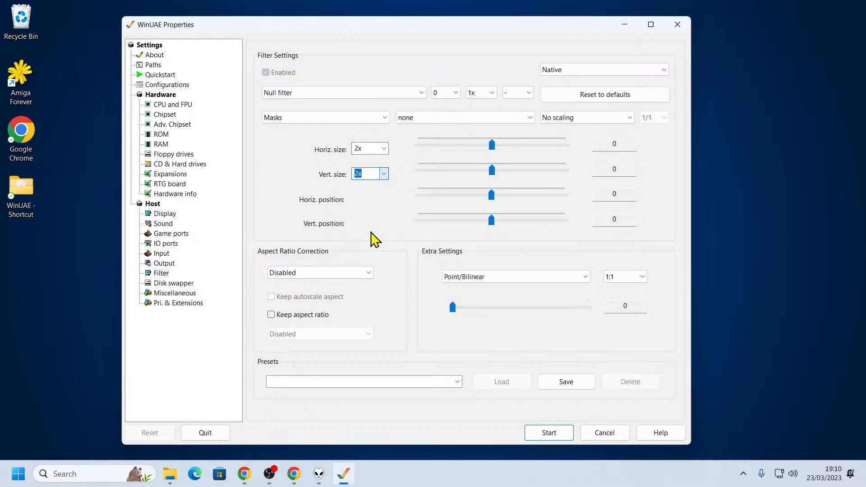
Set the filter's aspect ratio correction to 16:9 (1.78)
{"action": "left_click", "coordinate": [371, 274]}
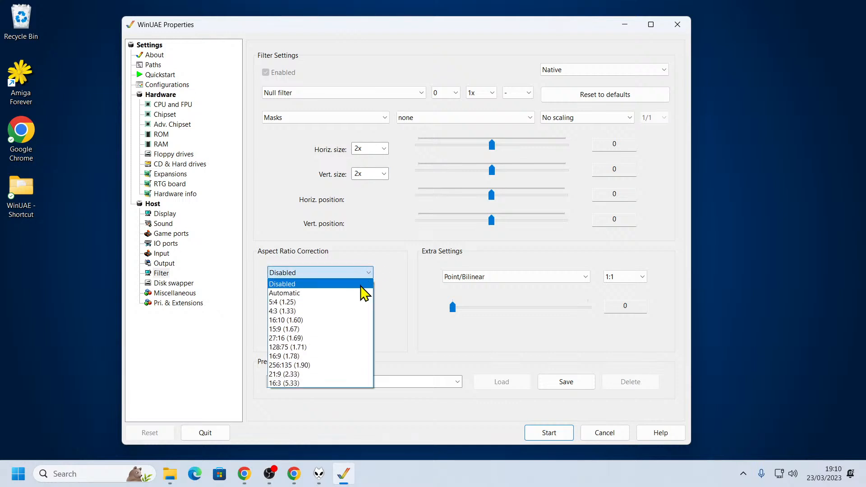
{"action": "left_click", "coordinate": [361, 274]}
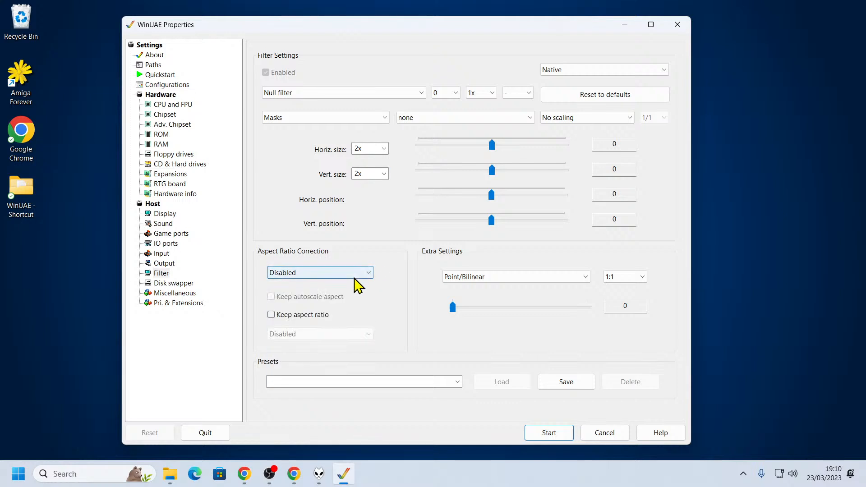
{"action": "left_click", "coordinate": [360, 275]}
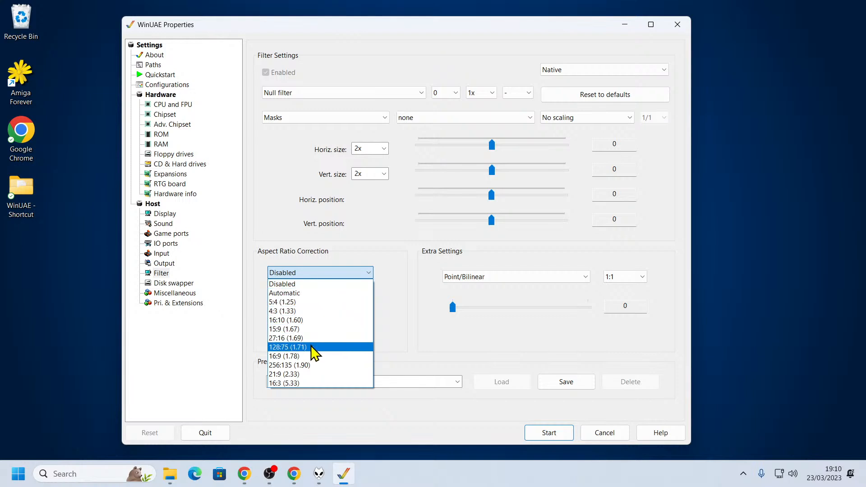
{"action": "left_click", "coordinate": [311, 365]}
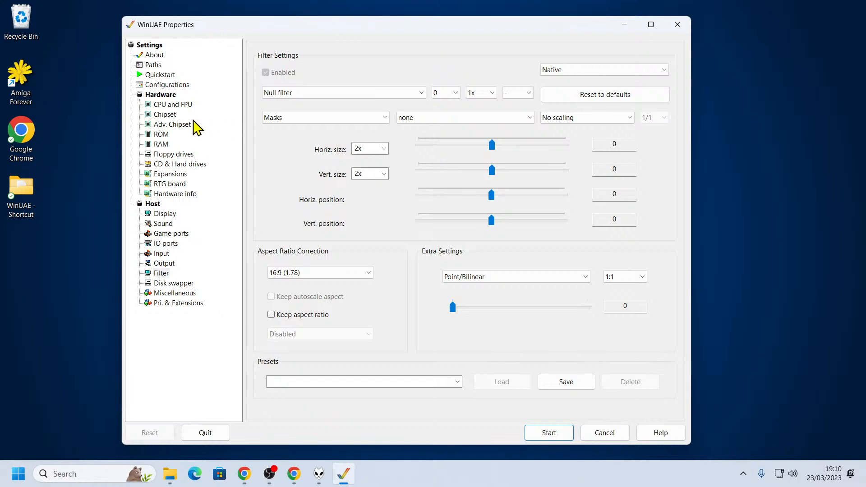
Start adding a hardfile and set the new hard disk image's size to 1000 MB
{"action": "left_click", "coordinate": [187, 165]}
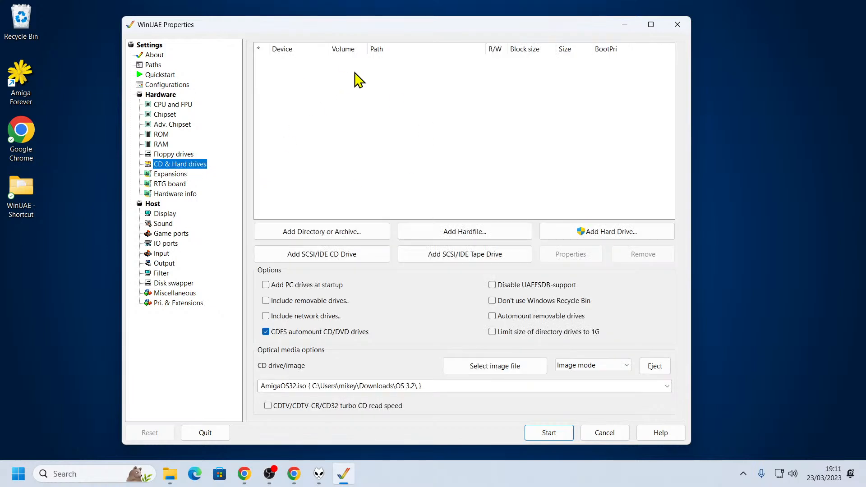
{"action": "left_click", "coordinate": [454, 233]}
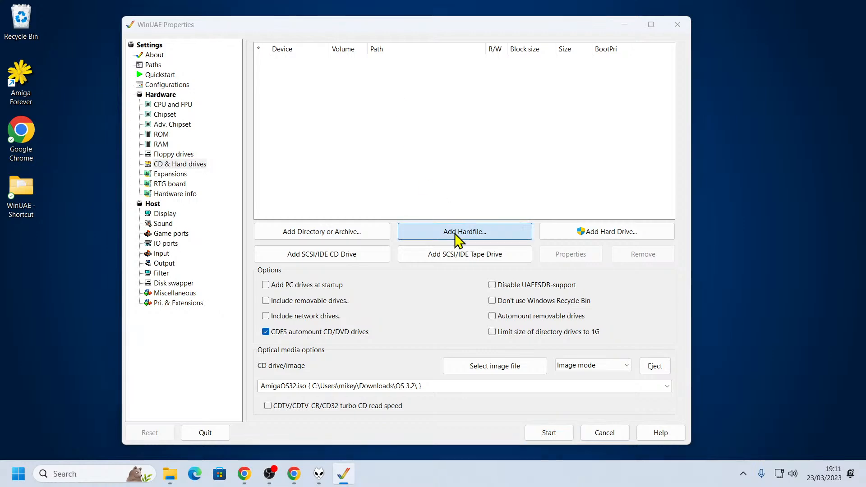
{"action": "left_click", "coordinate": [439, 327]}
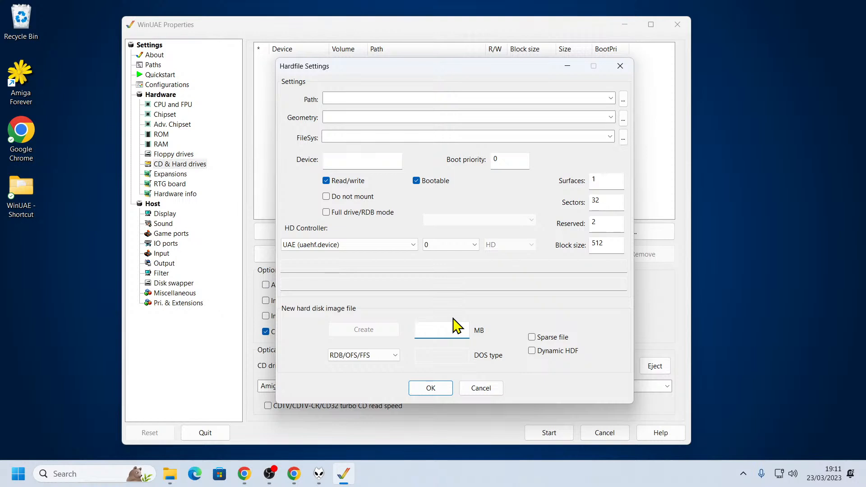
{"action": "type", "text": "1000"}
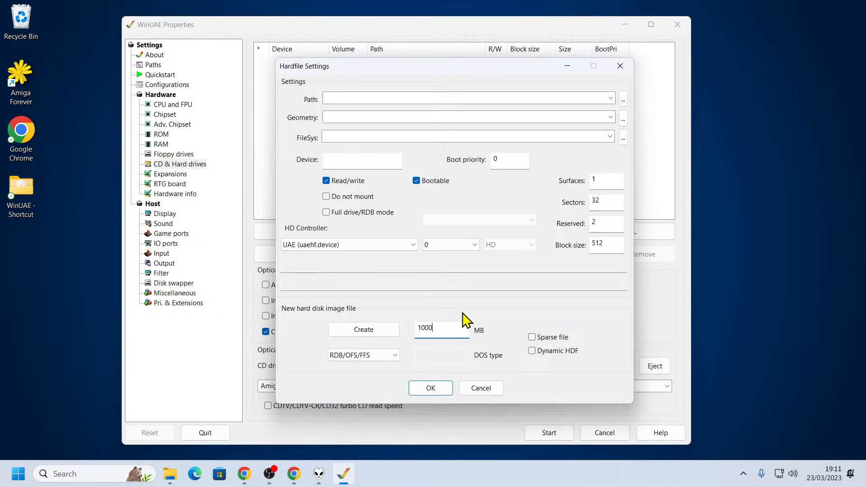
Create the new hard disk image file in the Hard Drives folder under the name os322-2
{"action": "left_click", "coordinate": [359, 332]}
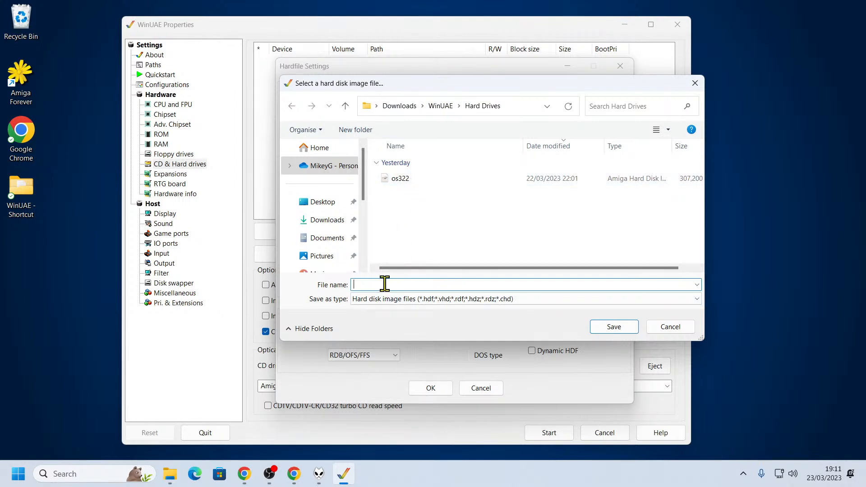
{"action": "type", "text": "os3"}
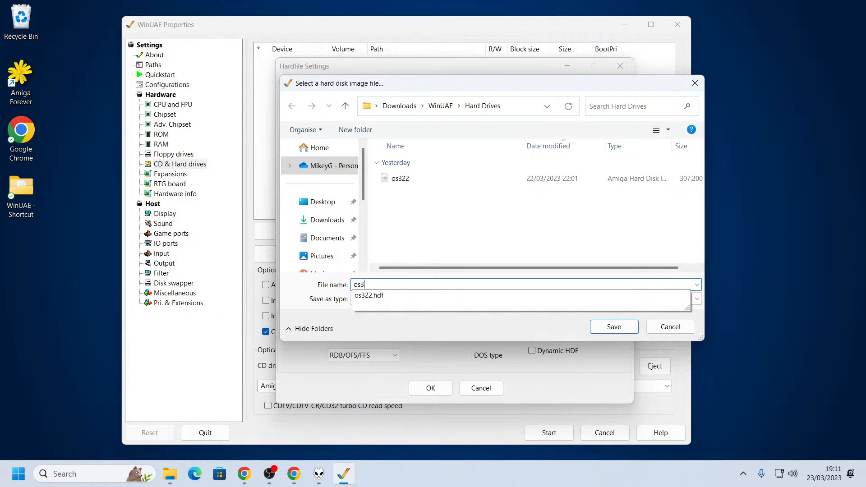
{"action": "type", "text": "22-2"}
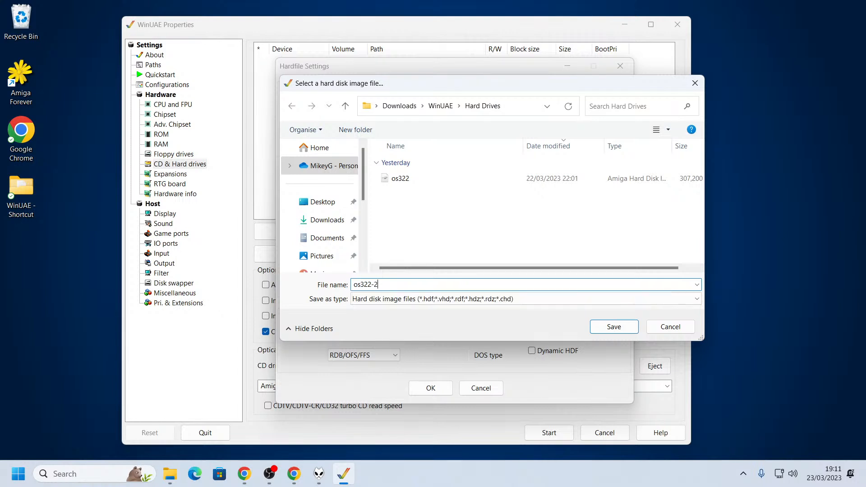
{"action": "left_click", "coordinate": [627, 327]}
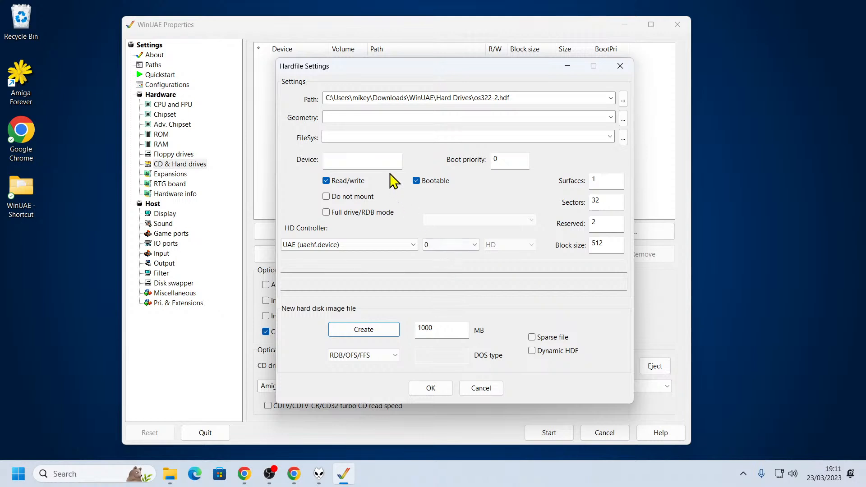
Give the new hardfile the device name DH0 and add it to the drive list
{"action": "left_click", "coordinate": [352, 160]}
{"action": "type", "text": "DH0"}
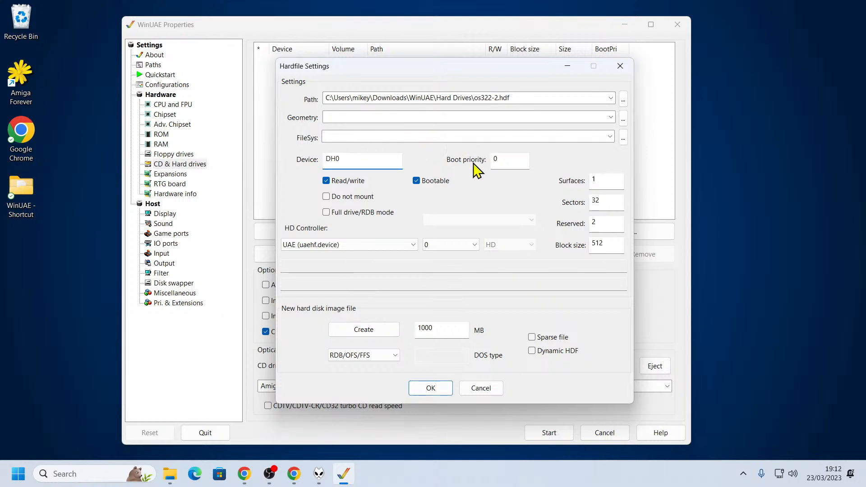
{"action": "left_click", "coordinate": [435, 389]}
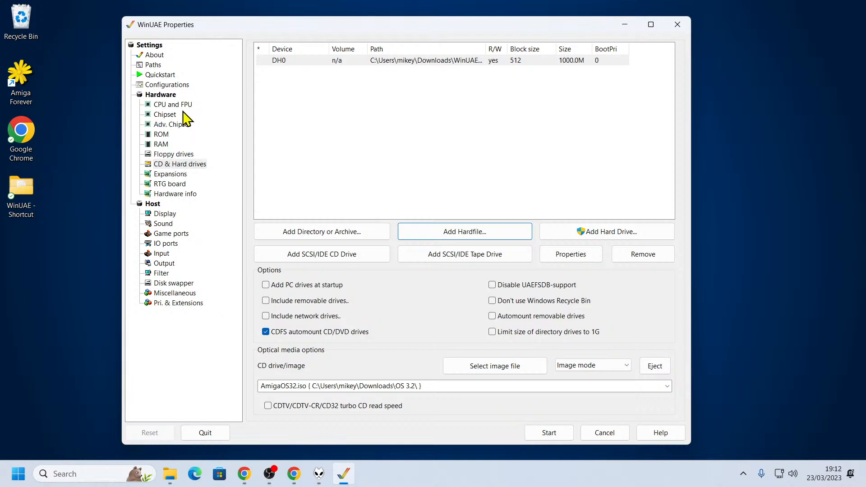
Start adding a directory drive and select the Tools folder inside the WinUAE folder as its path
{"action": "left_click", "coordinate": [183, 107]}
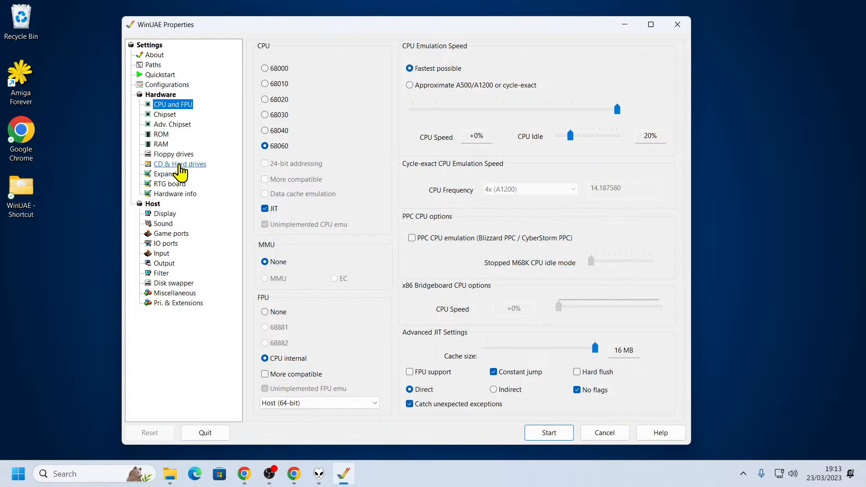
{"action": "left_click", "coordinate": [180, 165]}
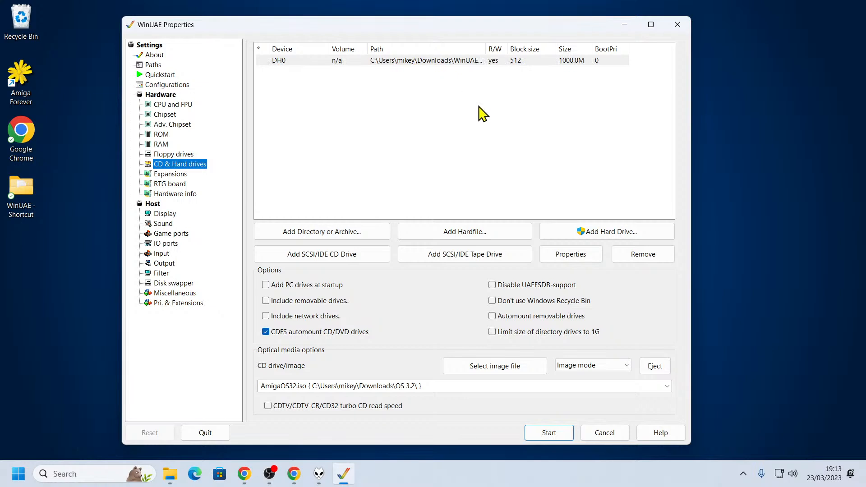
{"action": "left_click", "coordinate": [352, 232]}
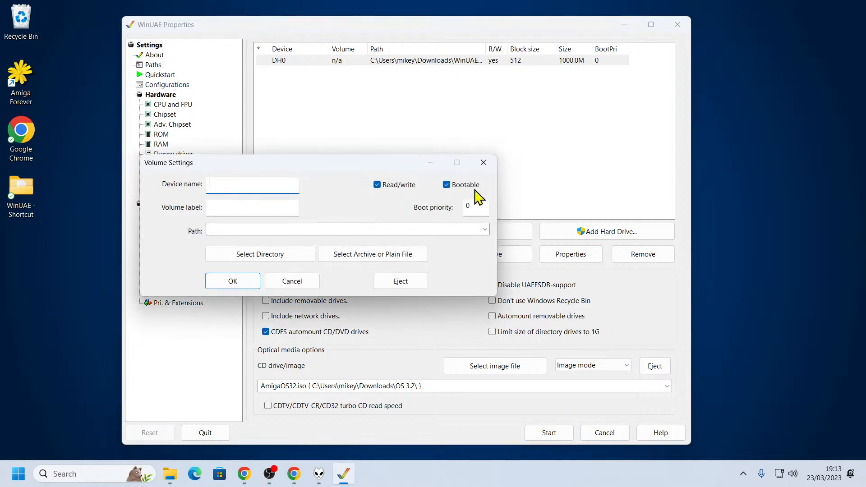
{"action": "left_click", "coordinate": [277, 255]}
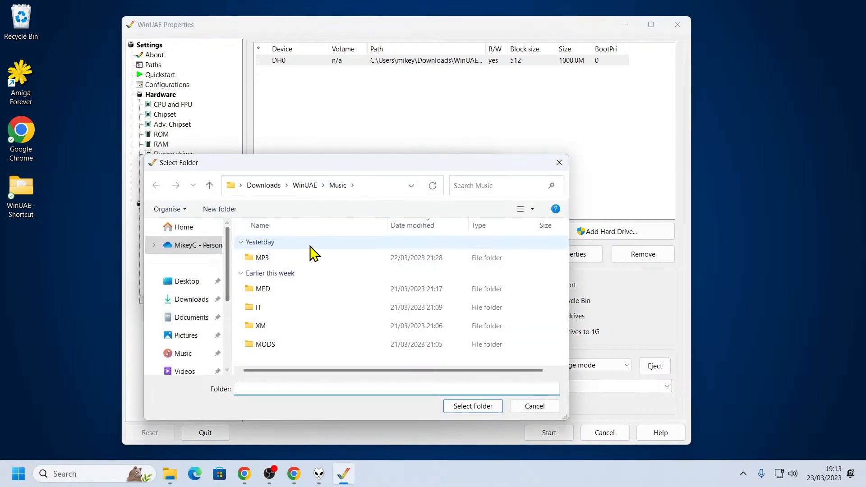
{"action": "left_click", "coordinate": [303, 185]}
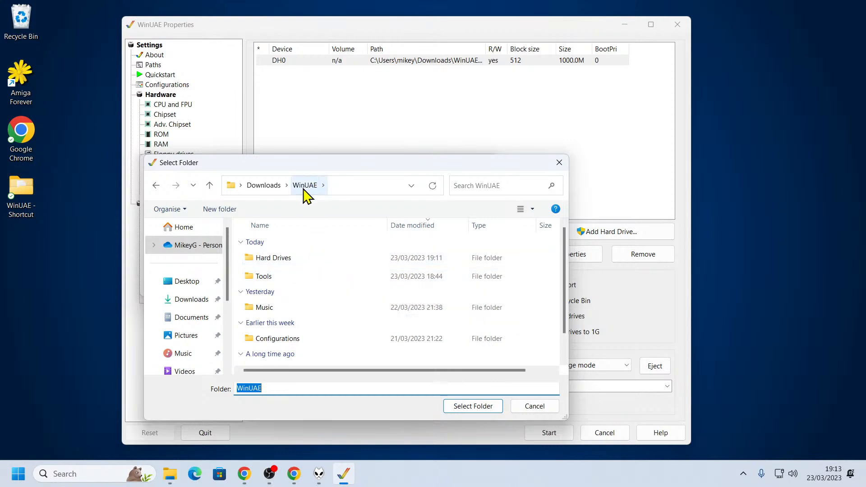
{"action": "scroll", "coordinate": [317, 307], "scroll_direction": "down", "scroll_amount": 1}
{"action": "scroll", "coordinate": [317, 307], "scroll_direction": "up", "scroll_amount": 1}
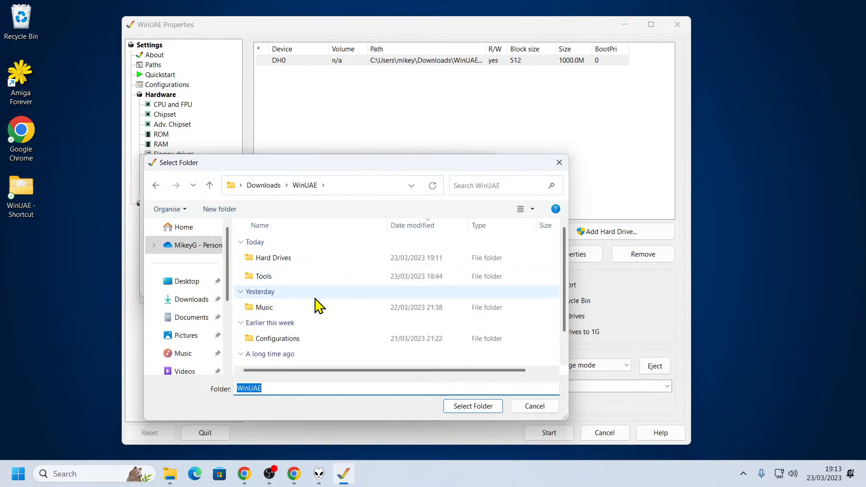
{"action": "left_click", "coordinate": [280, 277]}
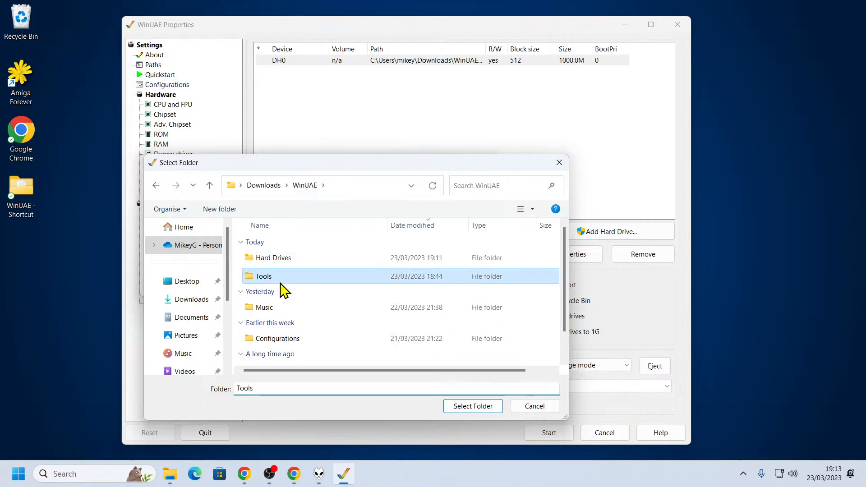
{"action": "left_click", "coordinate": [474, 406]}
Name the directory drive's device DH1, set its volume label to Tools, and add it to the drive list
{"action": "left_click", "coordinate": [256, 188]}
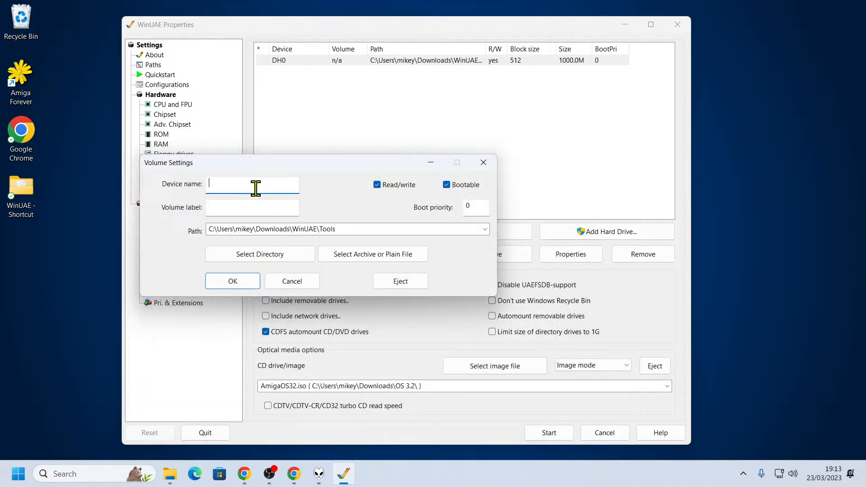
{"action": "type", "text": "DH1"}
{"action": "left_click", "coordinate": [257, 213]}
{"action": "type", "text": "Tools"}
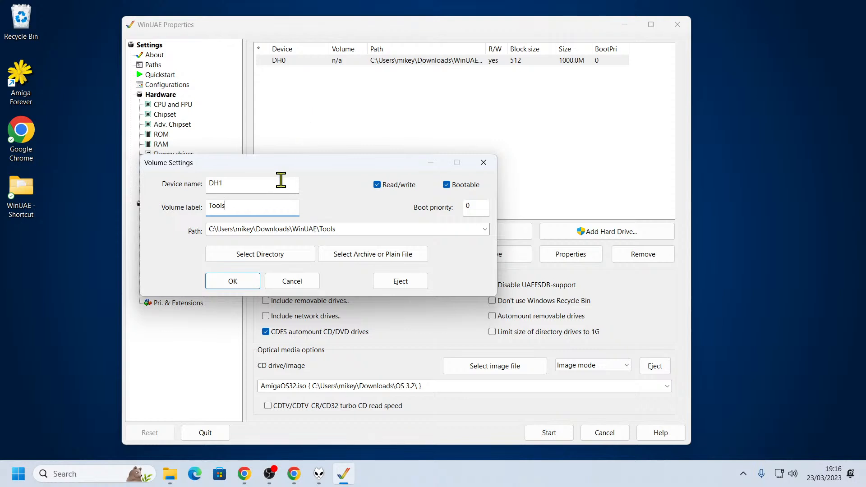
{"action": "left_click", "coordinate": [227, 285]}
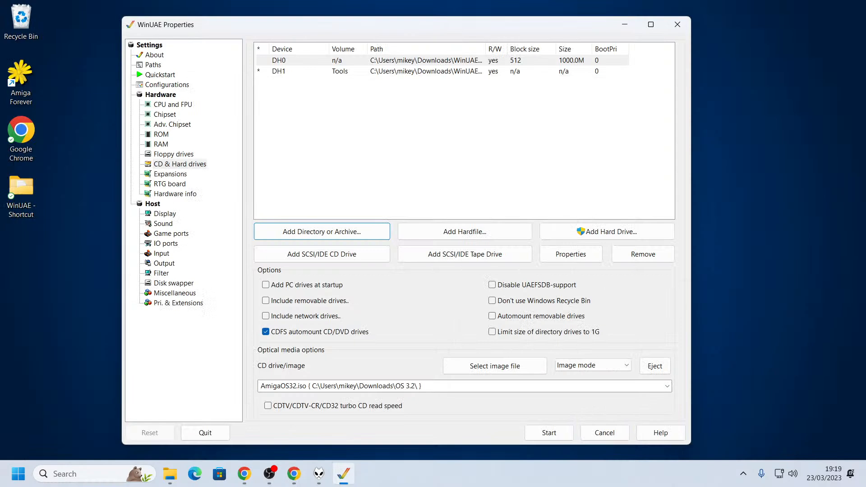
{"action": "key", "text": "alt+Tab"}
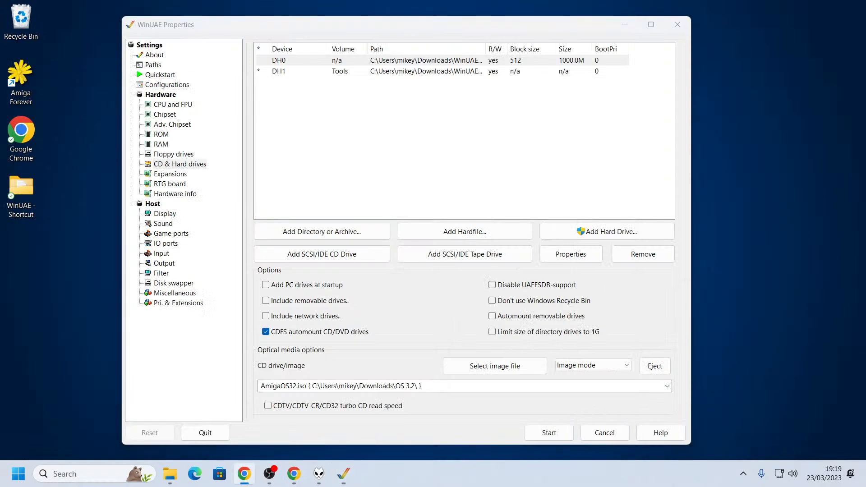
{"action": "key", "text": "alt+Tab"}
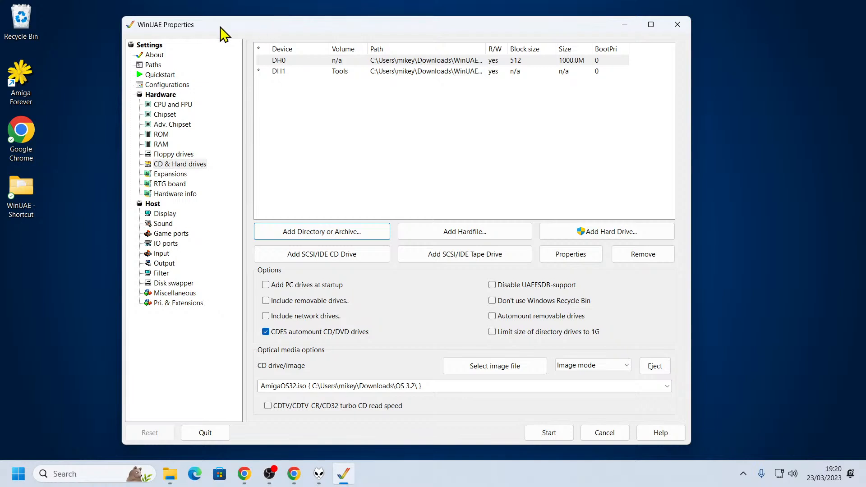
{"action": "left_click_drag", "start_coordinate": [231, 23], "coordinate": [230, 23]}
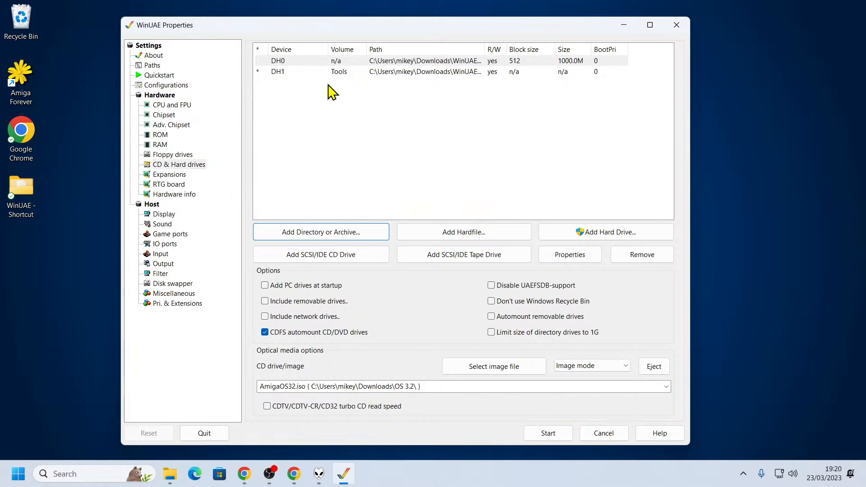
Save the current setup as a configuration named A4000 and start the emulation
{"action": "left_click", "coordinate": [173, 86]}
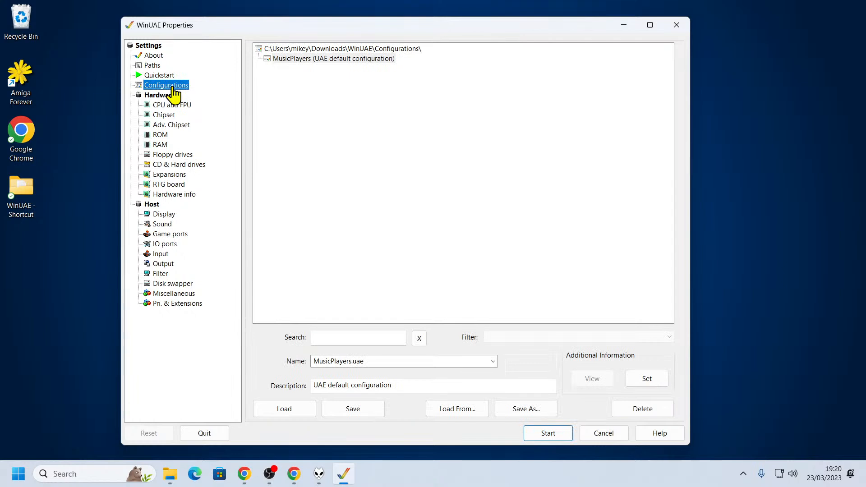
{"action": "double_click", "coordinate": [378, 361]}
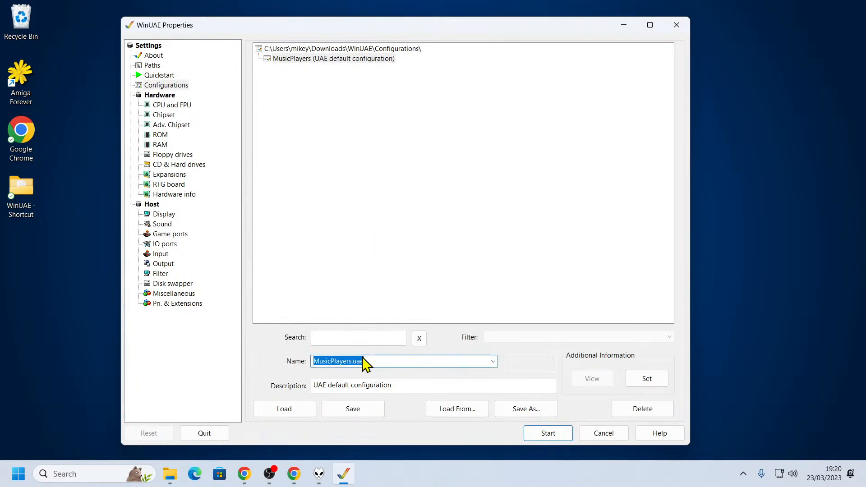
{"action": "type", "text": "A4000"}
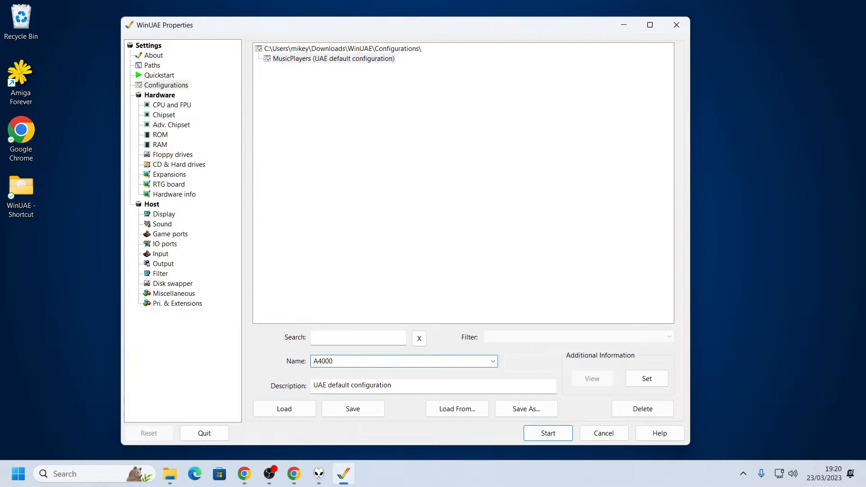
{"action": "left_click", "coordinate": [357, 408]}
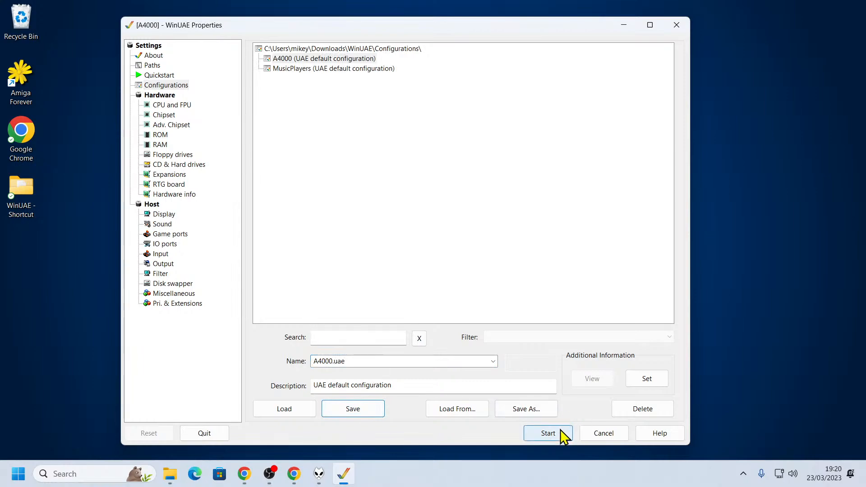
{"action": "left_click", "coordinate": [548, 433]}
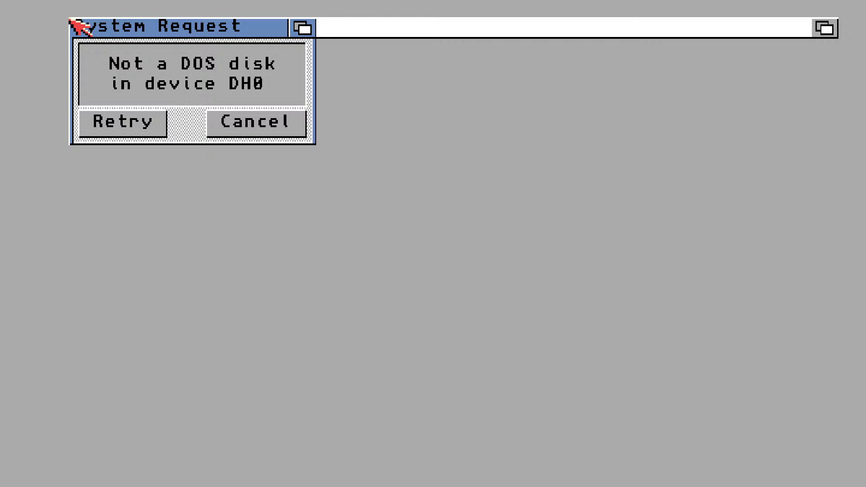
Check the mounted drives and CD image in the emulator settings, and reset the Amiga into Early Startup Control
{"action": "key", "text": "F12"}
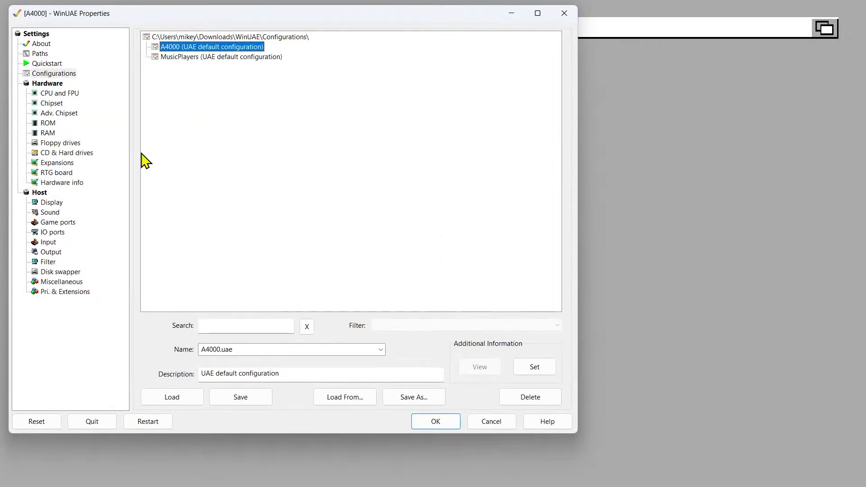
{"action": "left_click", "coordinate": [67, 154]}
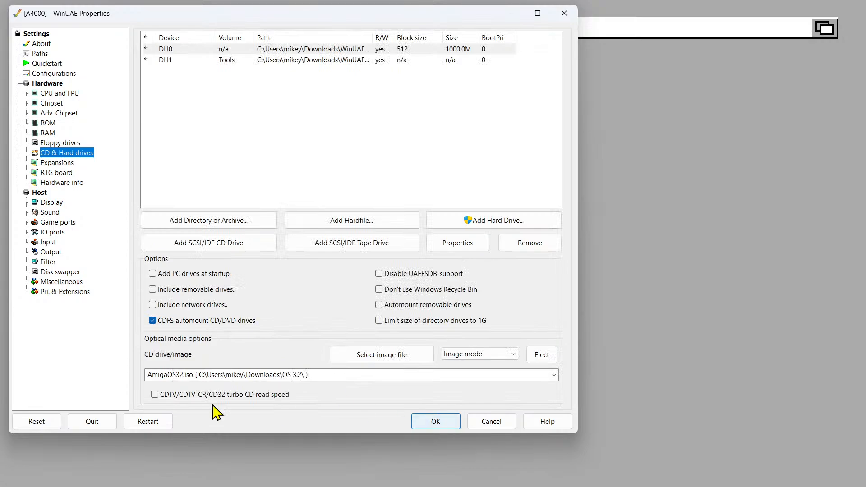
{"action": "left_click", "coordinate": [37, 422]}
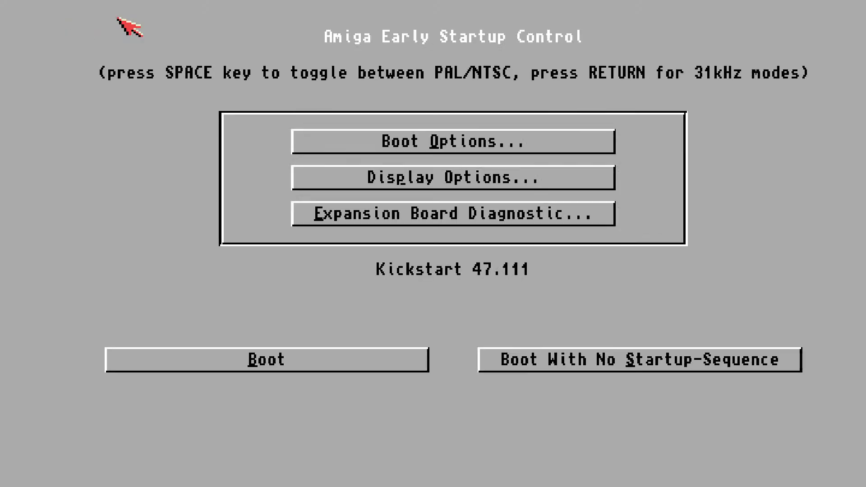
Choose CD0 as the boot device, boot the Amiga from it, and dismiss the AmigaPE welcome message
{"action": "left_click", "coordinate": [496, 148]}
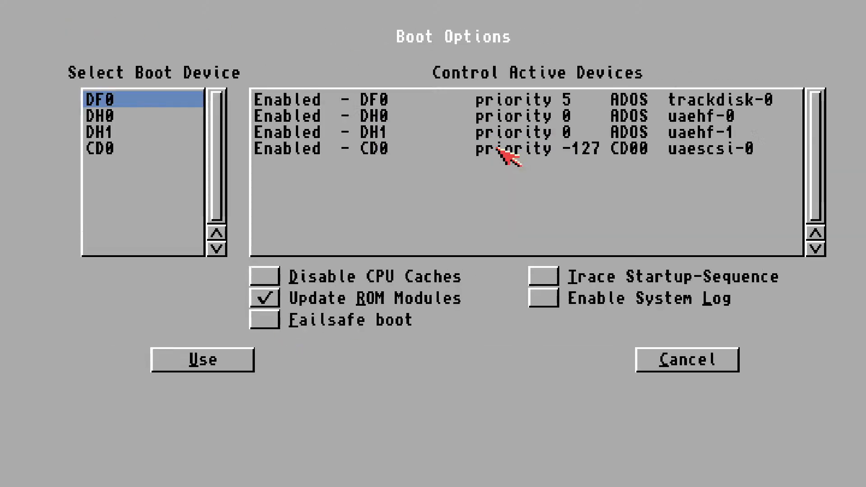
{"action": "left_click", "coordinate": [108, 150]}
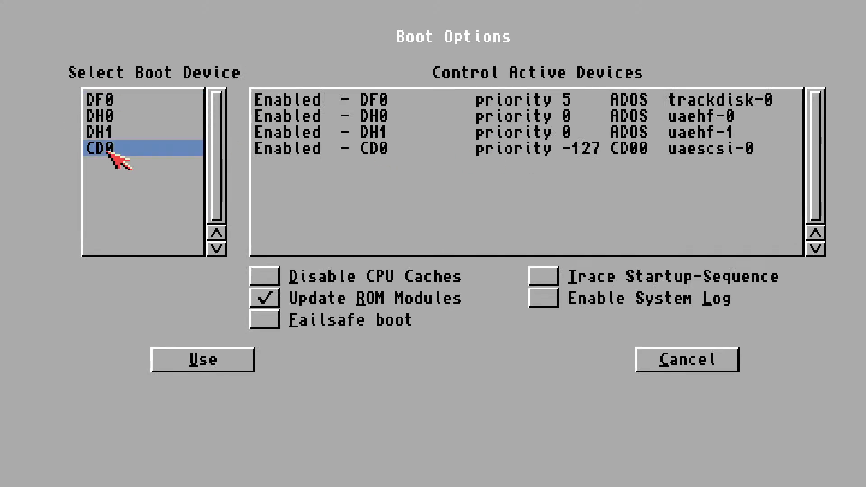
{"action": "left_click", "coordinate": [213, 362]}
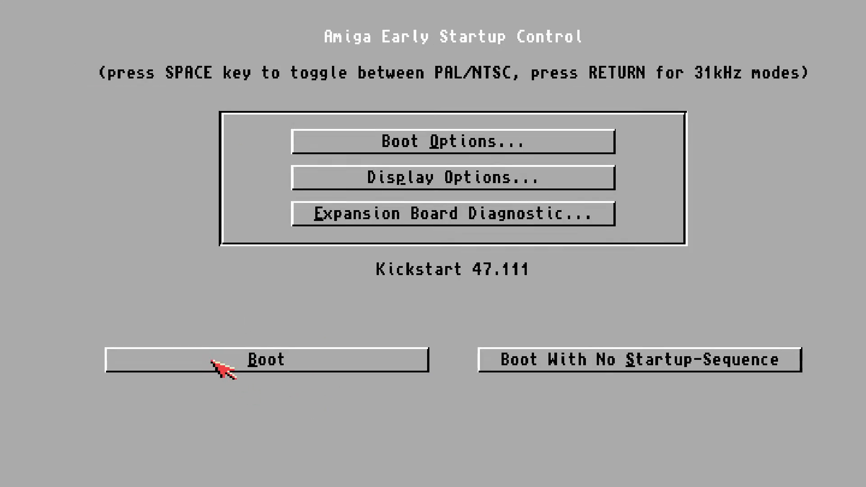
{"action": "left_click", "coordinate": [285, 363]}
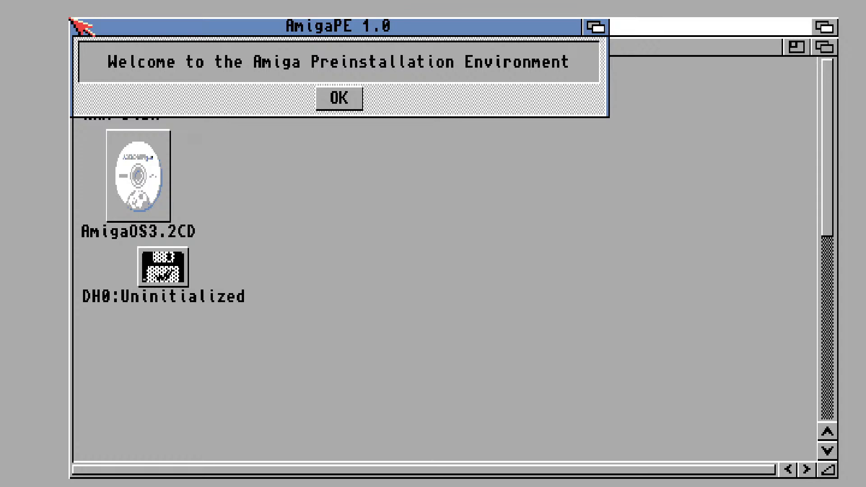
{"action": "left_click_drag", "start_coordinate": [203, 22], "coordinate": [363, 84]}
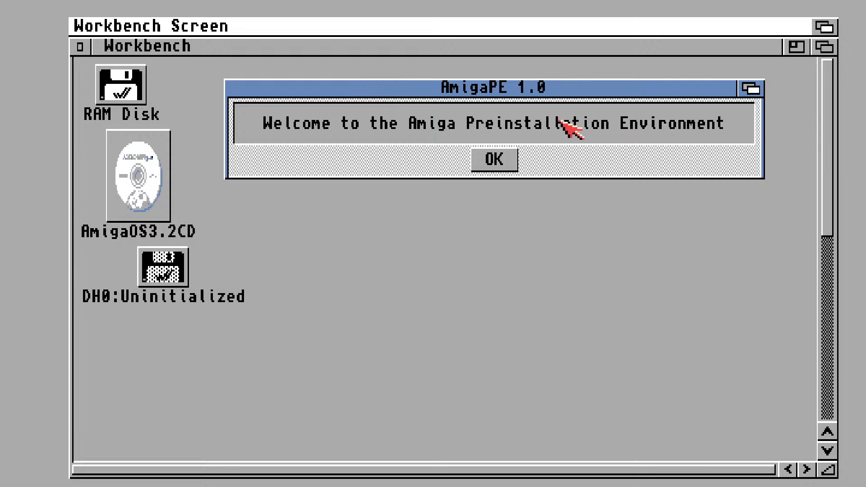
{"action": "left_click", "coordinate": [505, 159]}
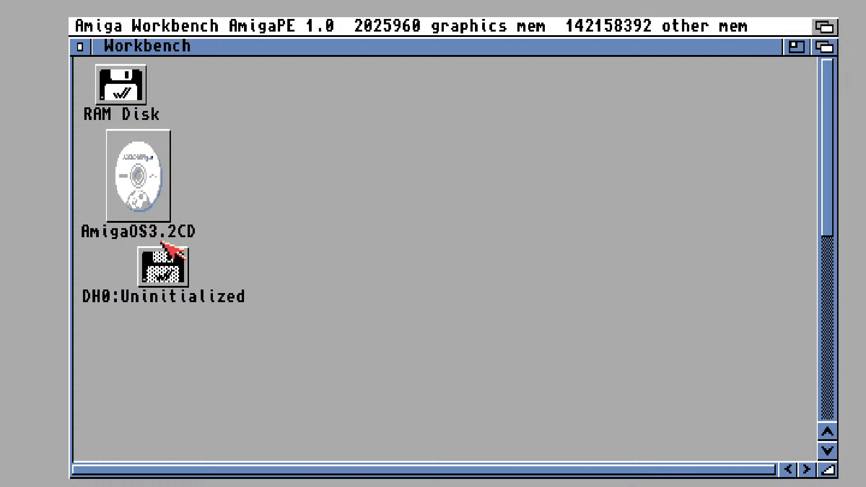
Start formatting the uninitialized DH0 disk and set its new volume name to System
{"action": "left_click", "coordinate": [178, 264]}
{"action": "right_click", "coordinate": [332, 131]}
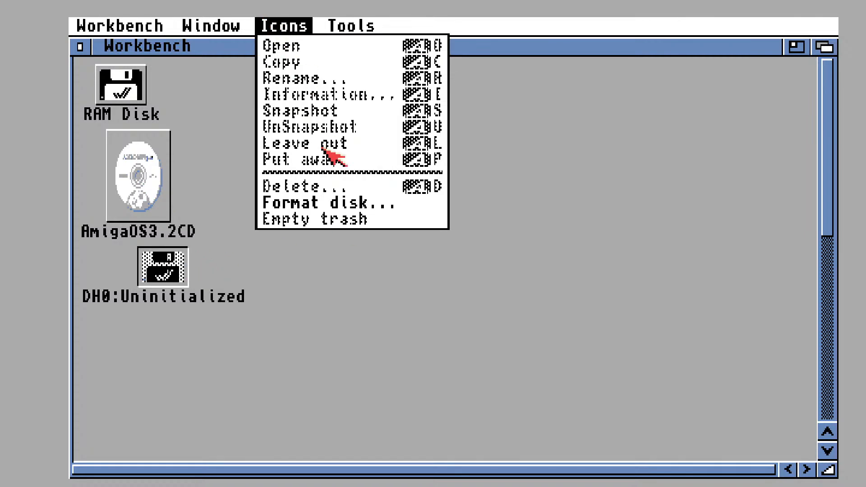
{"action": "left_click", "coordinate": [320, 202]}
{"action": "left_click", "coordinate": [393, 292]}
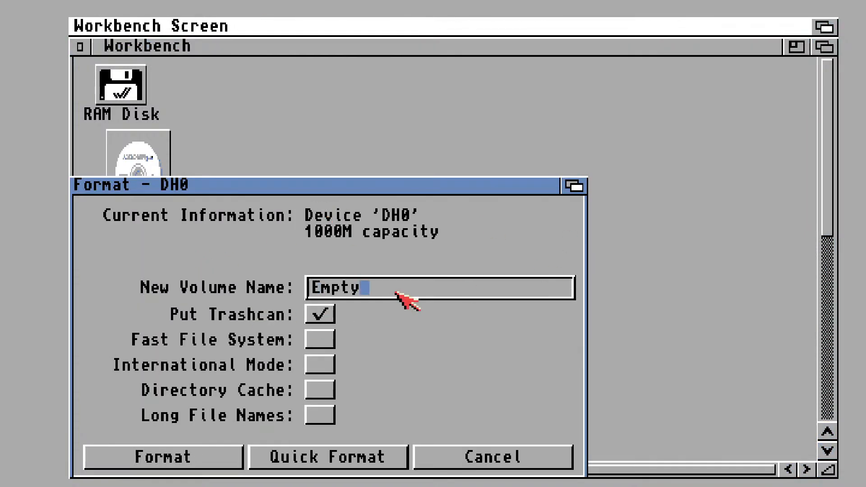
{"action": "key", "text": "BackSpace"}
{"action": "key", "text": "BackSpace"}
{"action": "key", "text": "BackSpace"}
{"action": "key", "text": "BackSpace"}
{"action": "key", "text": "BackSpace"}
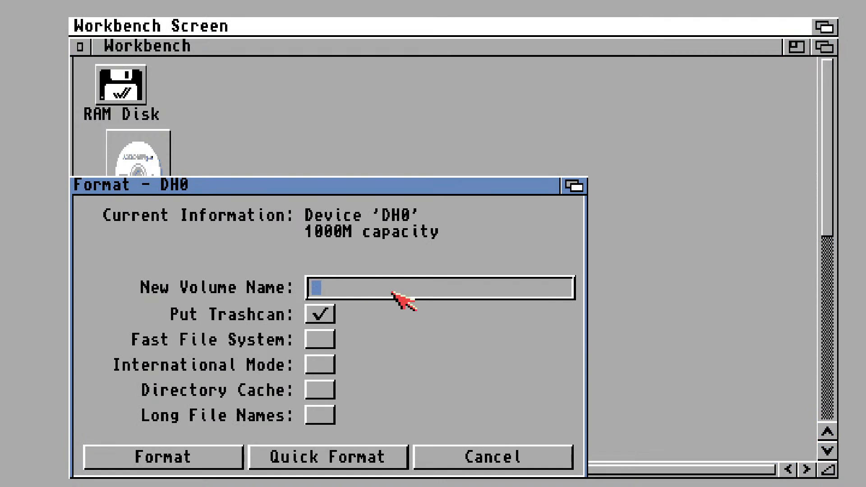
{"action": "type", "text": "System"}
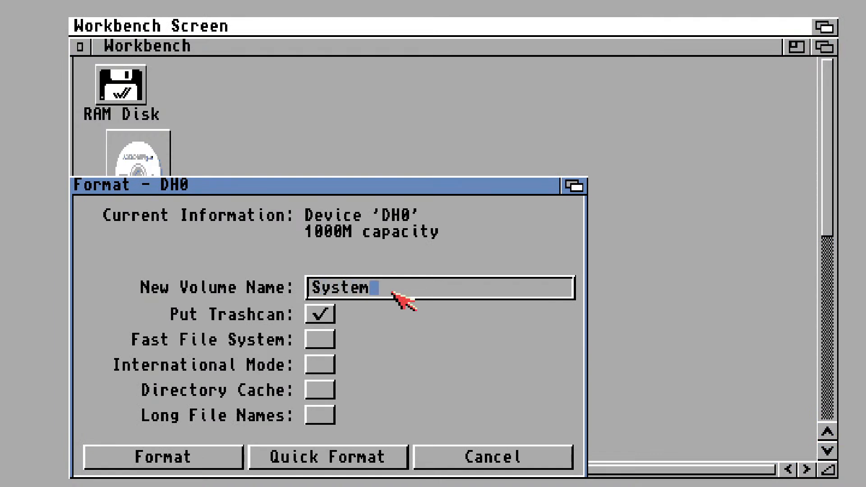
Quick-format DH0 without a trashcan, using Fast File System, International Mode and Long File Names, and check the new System volume's contents
{"action": "left_click", "coordinate": [324, 313]}
{"action": "left_click", "coordinate": [325, 340]}
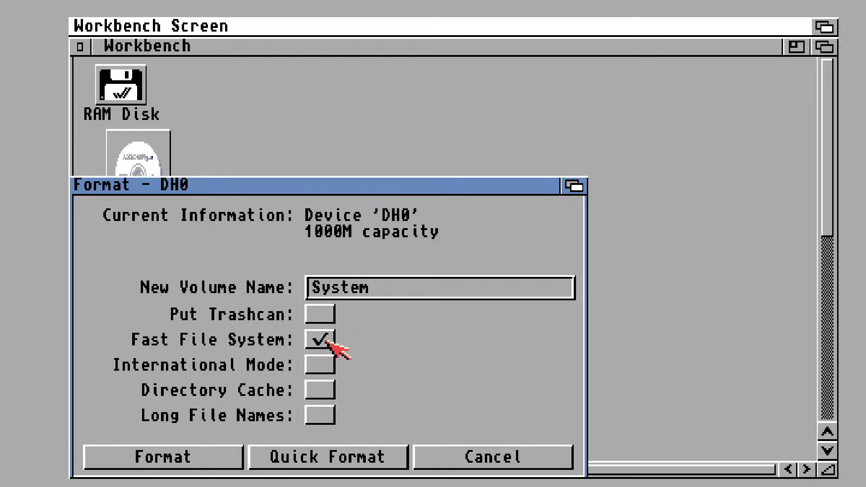
{"action": "left_click", "coordinate": [328, 366]}
{"action": "left_click", "coordinate": [328, 417]}
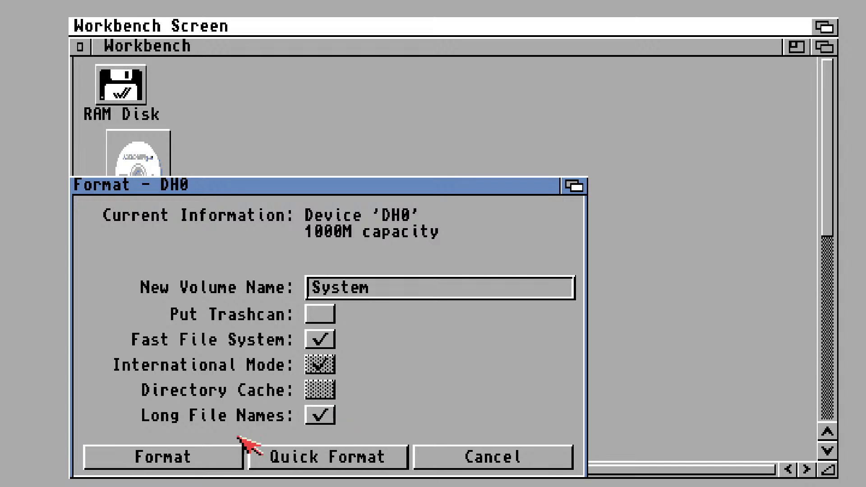
{"action": "left_click", "coordinate": [360, 464]}
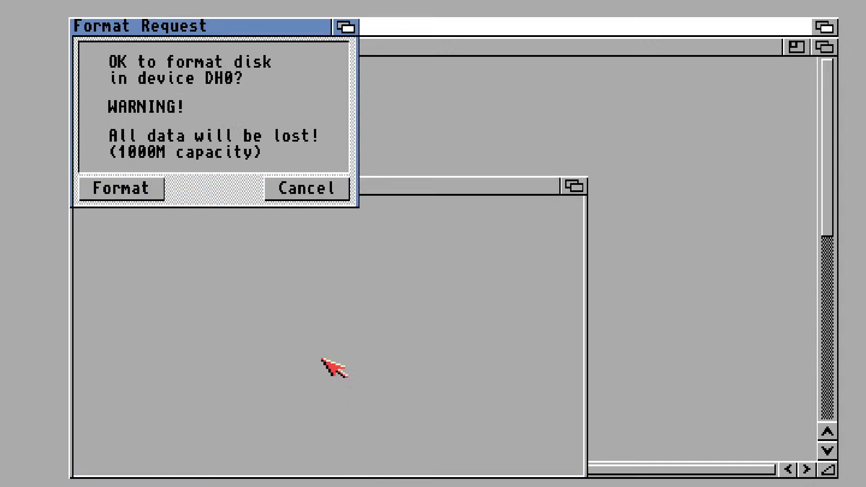
{"action": "left_click", "coordinate": [131, 192]}
{"action": "left_click", "coordinate": [131, 162]}
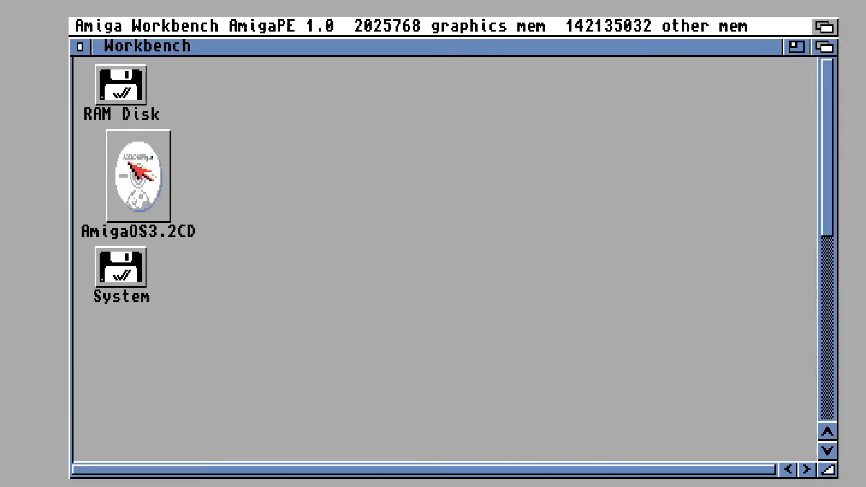
{"action": "double_click", "coordinate": [135, 290]}
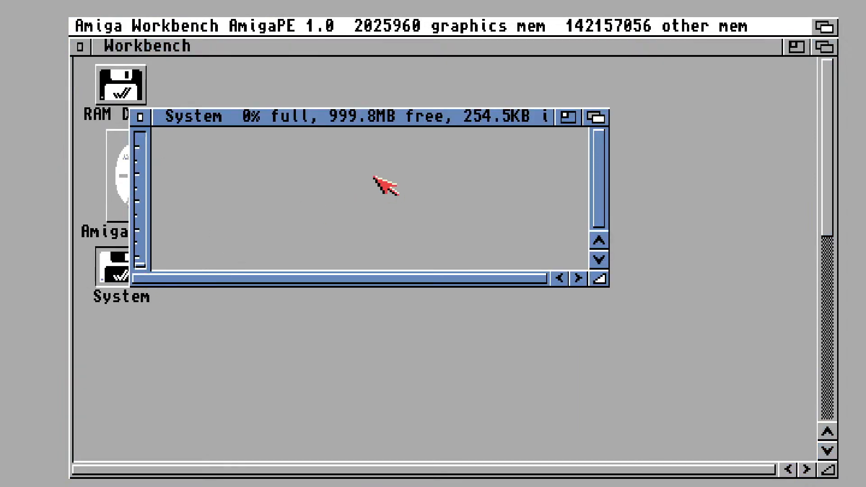
{"action": "left_click", "coordinate": [141, 118]}
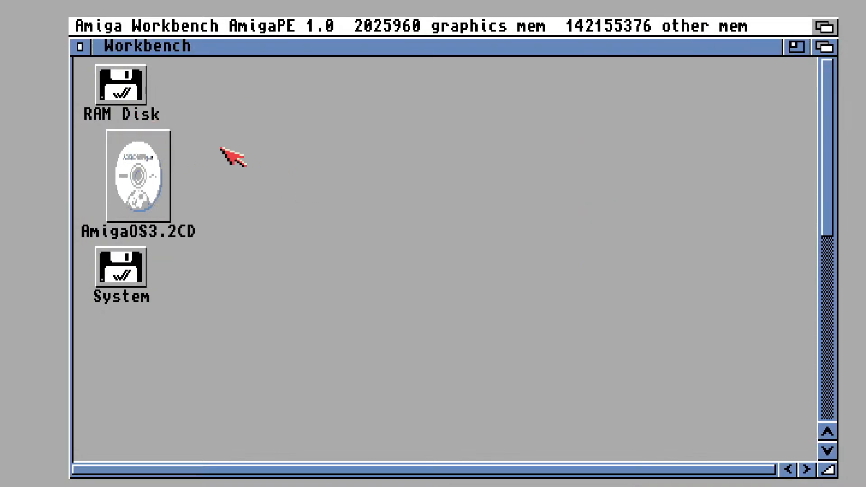
Run StartHere from the Install drawer of the AmigaOS3.2CD and dismiss its installation notice
{"action": "double_click", "coordinate": [158, 175]}
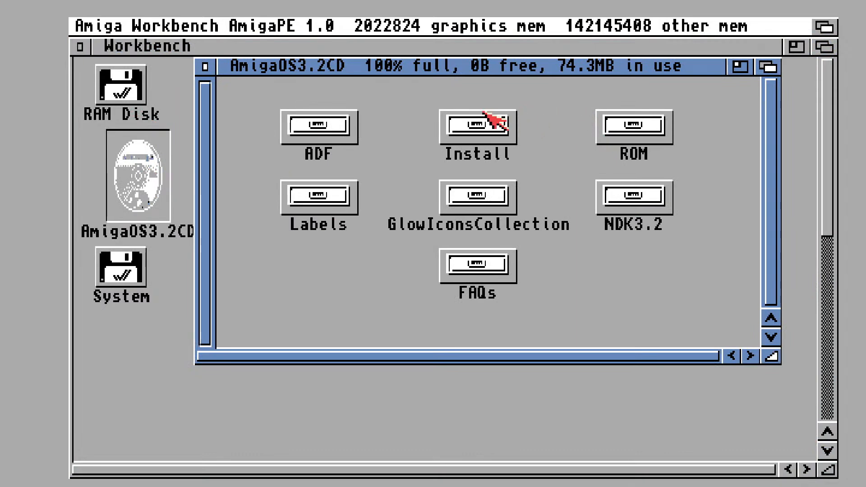
{"action": "double_click", "coordinate": [467, 129]}
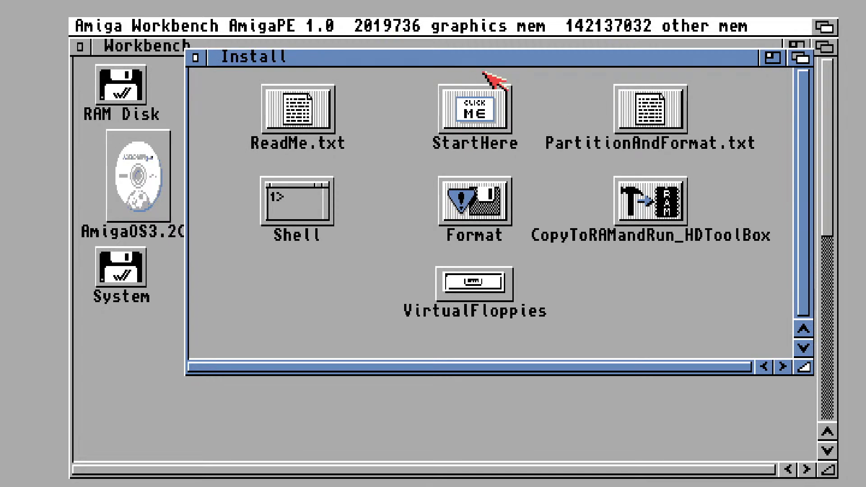
{"action": "left_click", "coordinate": [493, 100]}
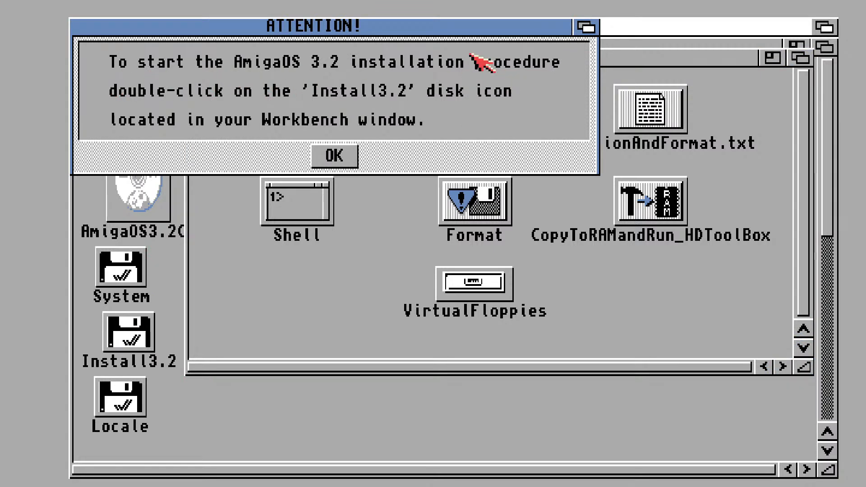
{"action": "left_click", "coordinate": [336, 154]}
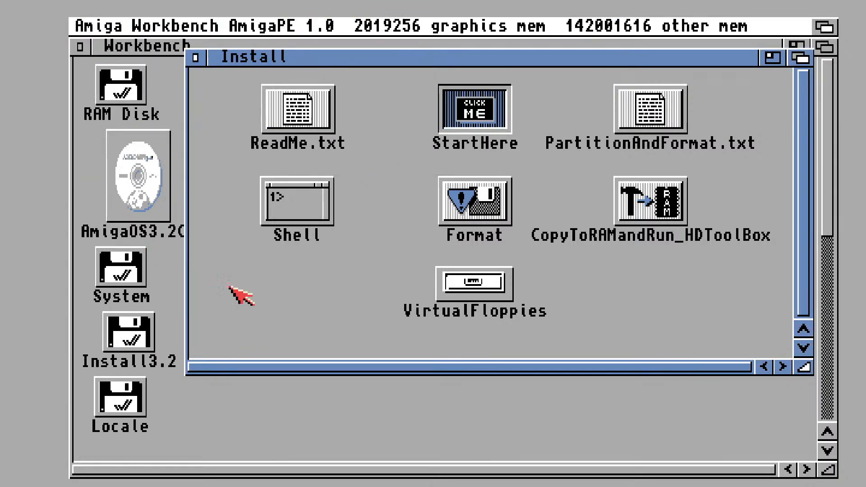
Launch the English(British) installer from the Install3.2 disk and choose to install Release 3.2
{"action": "double_click", "coordinate": [131, 342]}
{"action": "double_click", "coordinate": [300, 210]}
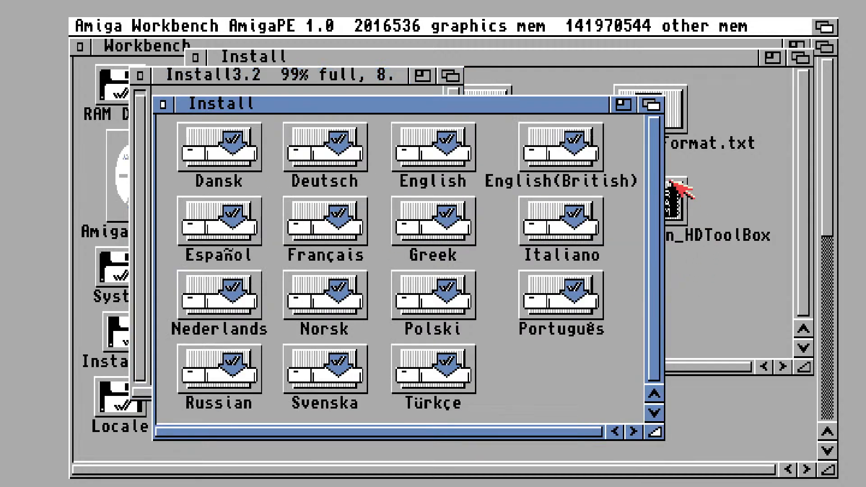
{"action": "double_click", "coordinate": [568, 150]}
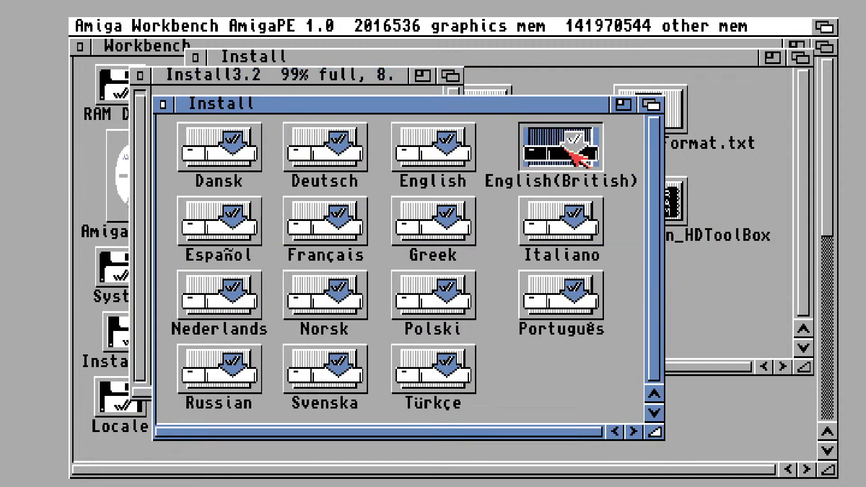
{"action": "left_click", "coordinate": [387, 379]}
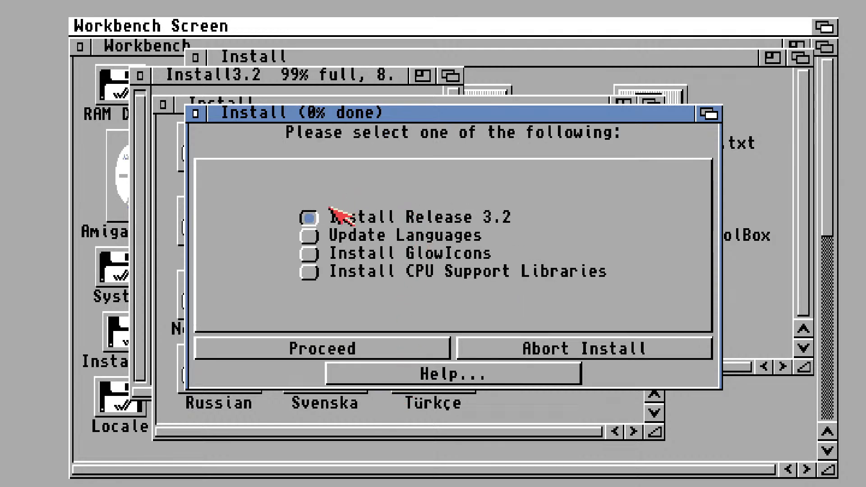
{"action": "left_click", "coordinate": [356, 353]}
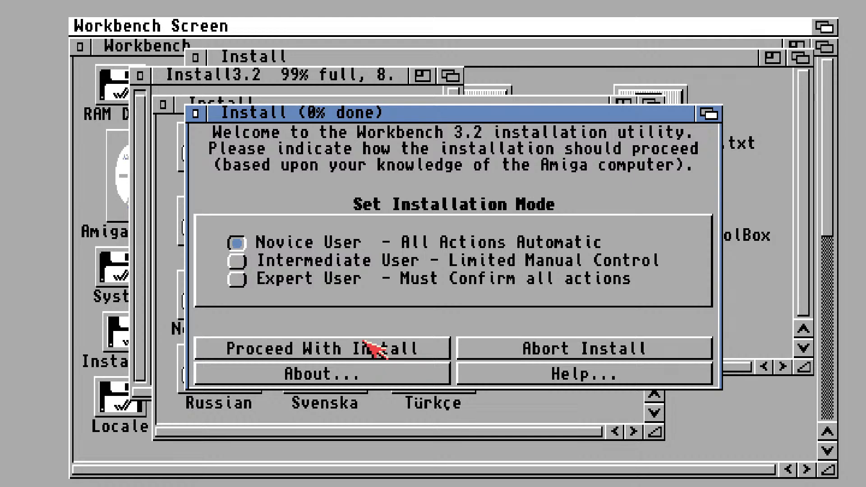
Set the installation mode to Intermediate User and proceed with a real install without logging
{"action": "left_click", "coordinate": [236, 261]}
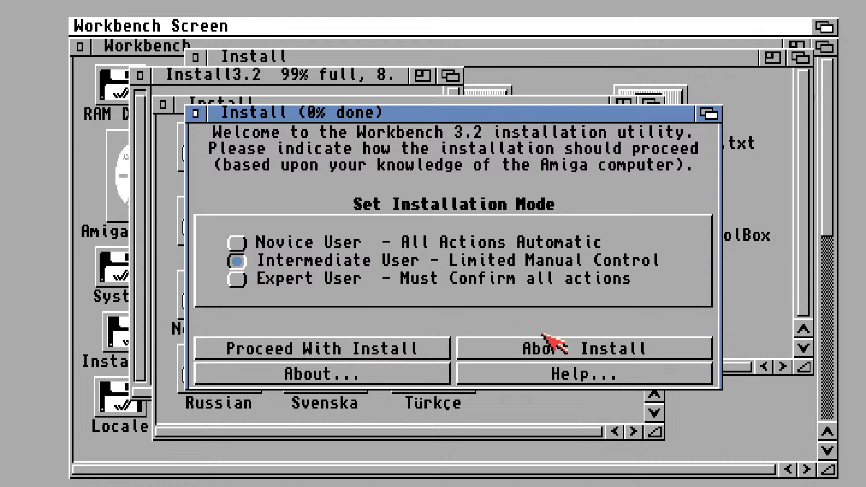
{"action": "left_click", "coordinate": [409, 350]}
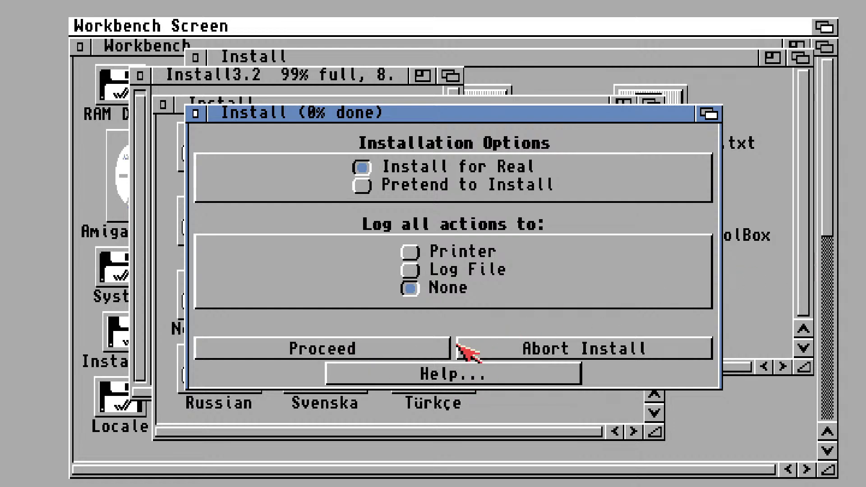
{"action": "left_click", "coordinate": [412, 355]}
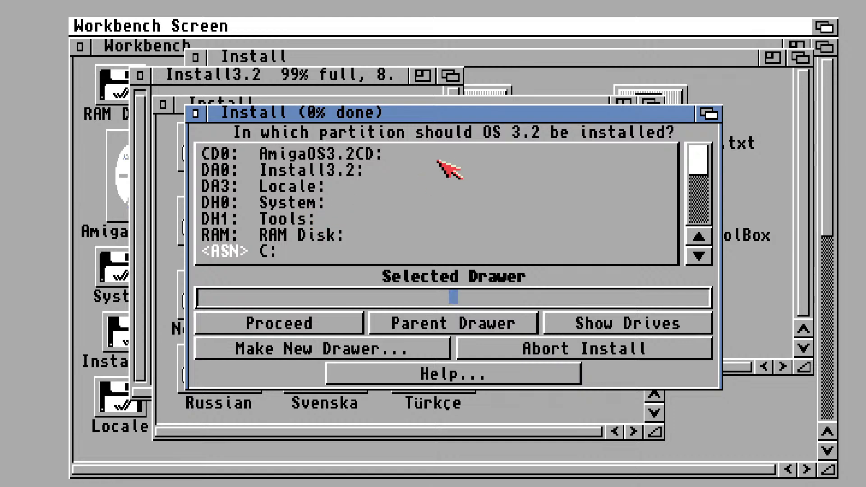
Choose the System: partition as the install target, with English_British as the language and all four printer driver sets
{"action": "left_click", "coordinate": [308, 206]}
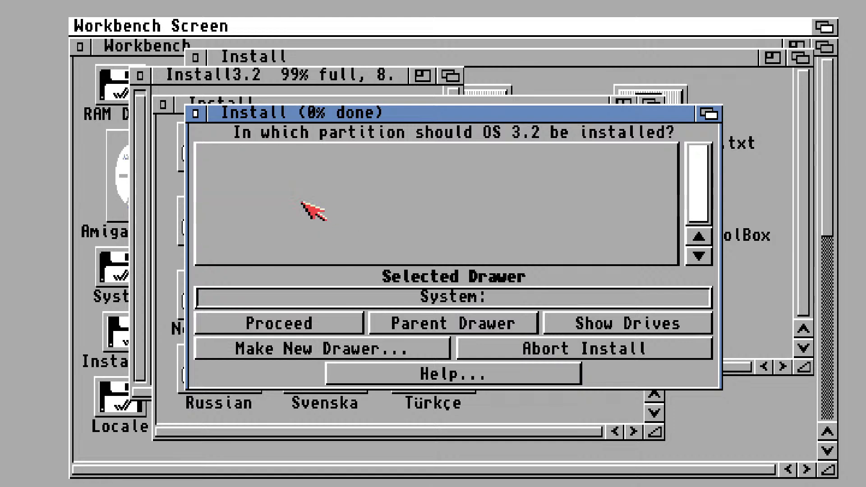
{"action": "left_click", "coordinate": [318, 323]}
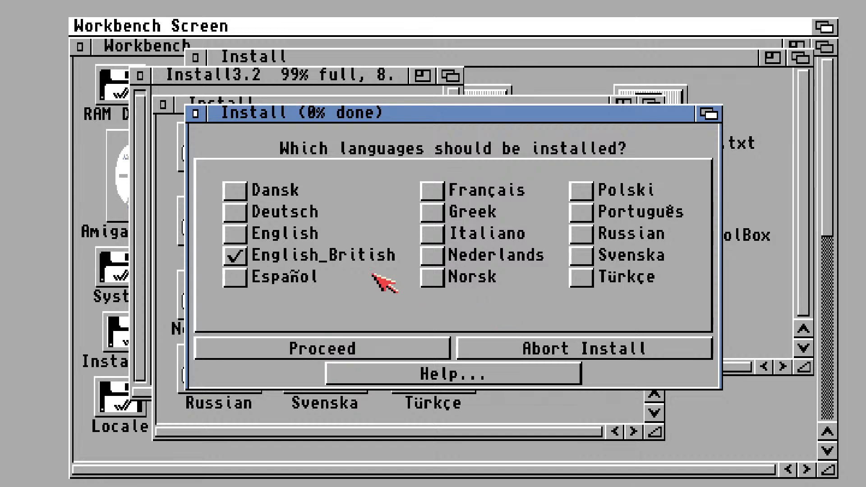
{"action": "left_click", "coordinate": [345, 347]}
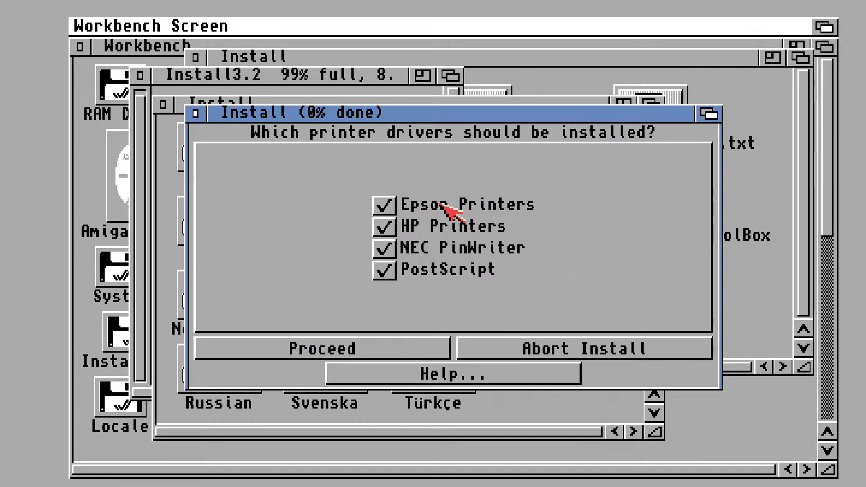
{"action": "left_click", "coordinate": [412, 346]}
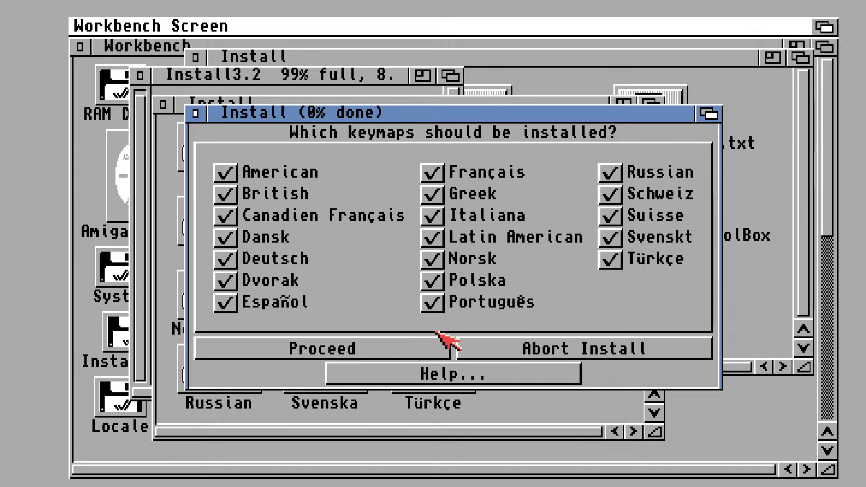
Deselect every keymap except British and proceed with the installation
{"action": "left_click", "coordinate": [227, 172]}
{"action": "left_click", "coordinate": [229, 216]}
{"action": "left_click", "coordinate": [231, 236]}
{"action": "left_click", "coordinate": [231, 260]}
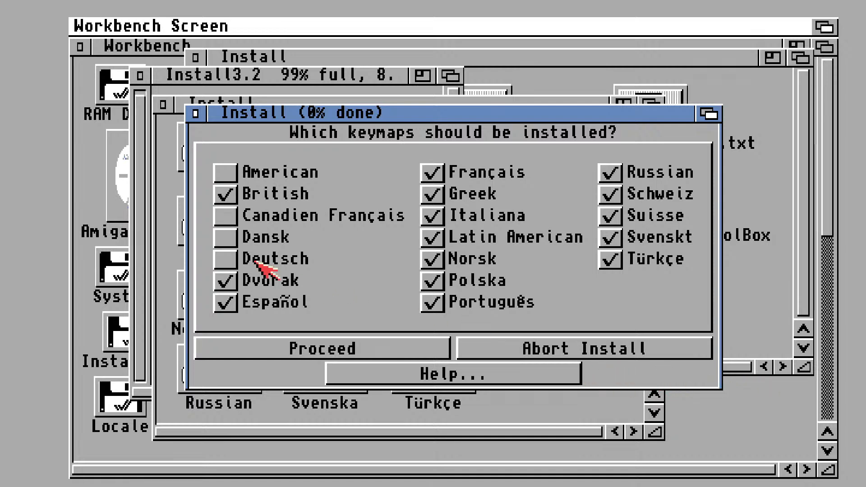
{"action": "left_click", "coordinate": [226, 286]}
{"action": "left_click", "coordinate": [221, 305]}
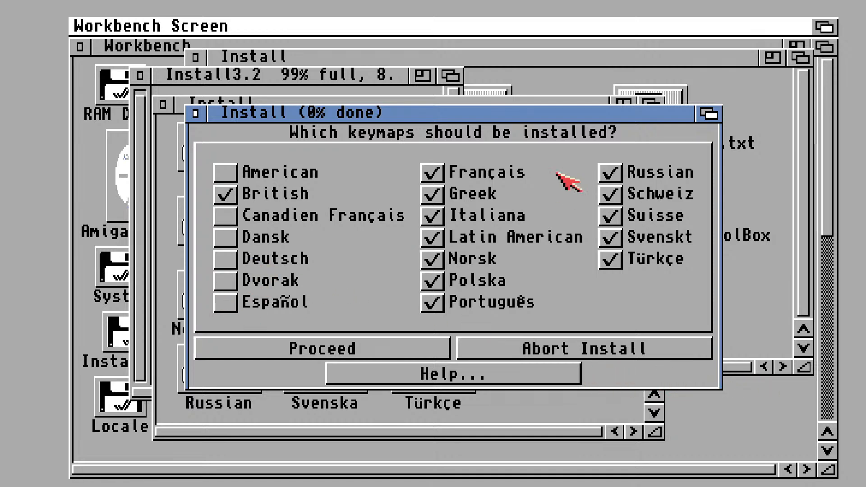
{"action": "left_click", "coordinate": [440, 176]}
{"action": "left_click", "coordinate": [437, 195]}
{"action": "left_click", "coordinate": [430, 218]}
{"action": "left_click", "coordinate": [431, 235]}
{"action": "left_click", "coordinate": [431, 258]}
{"action": "left_click", "coordinate": [431, 279]}
{"action": "left_click", "coordinate": [432, 301]}
{"action": "left_click", "coordinate": [611, 177]}
{"action": "left_click", "coordinate": [611, 194]}
{"action": "left_click", "coordinate": [612, 217]}
{"action": "left_click", "coordinate": [613, 238]}
{"action": "left_click", "coordinate": [617, 260]}
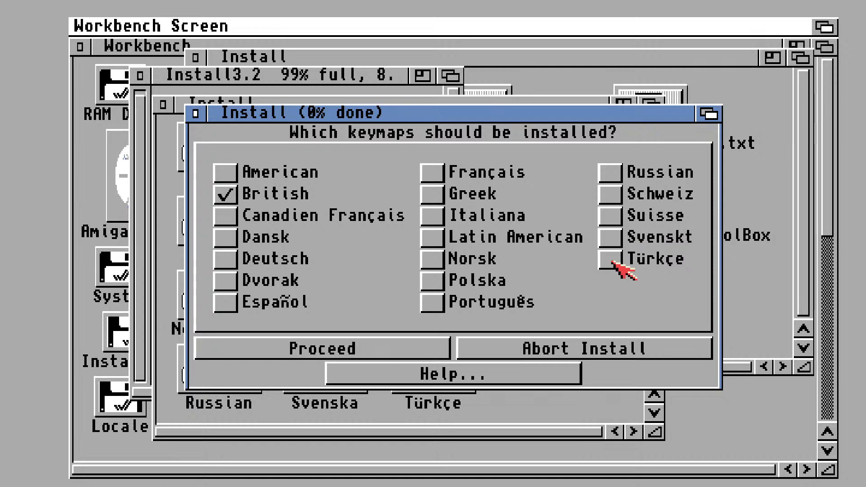
{"action": "left_click", "coordinate": [360, 352]}
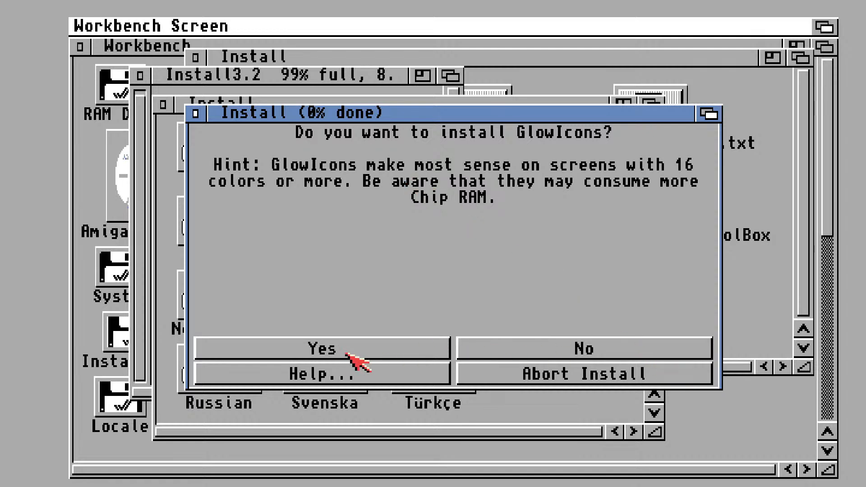
Decline installing GlowIcons, accept the CPU library notice and finish the installer
{"action": "left_click", "coordinate": [651, 352]}
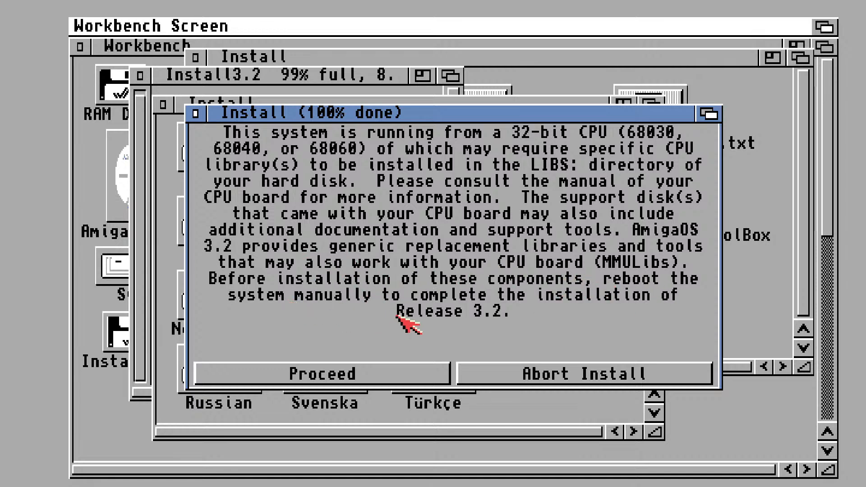
{"action": "left_click", "coordinate": [390, 369]}
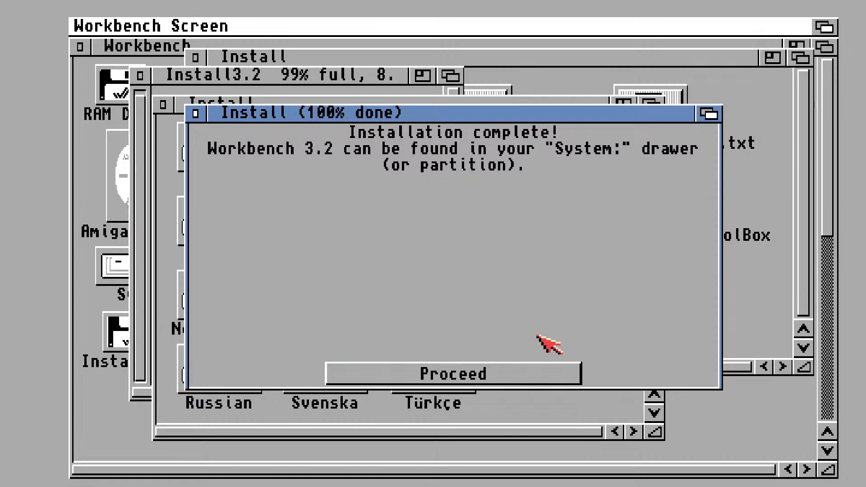
{"action": "left_click", "coordinate": [473, 373]}
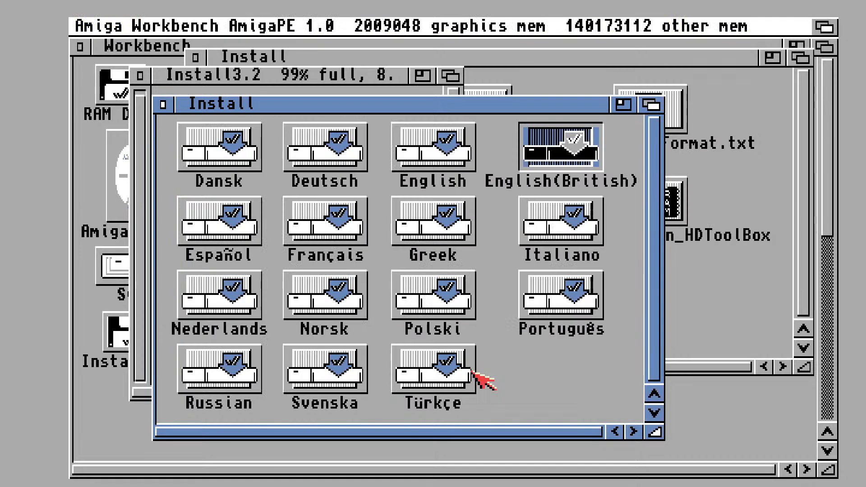
Close all the open installer windows on the Workbench and bring up the WinUAE settings
{"action": "left_click", "coordinate": [163, 104]}
{"action": "left_click", "coordinate": [140, 76]}
{"action": "left_click", "coordinate": [205, 58]}
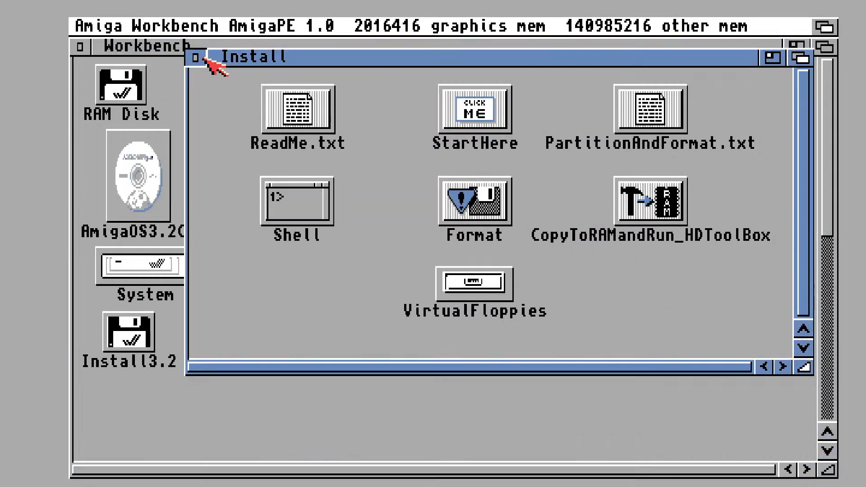
{"action": "left_click", "coordinate": [205, 59]}
{"action": "left_click", "coordinate": [207, 62]}
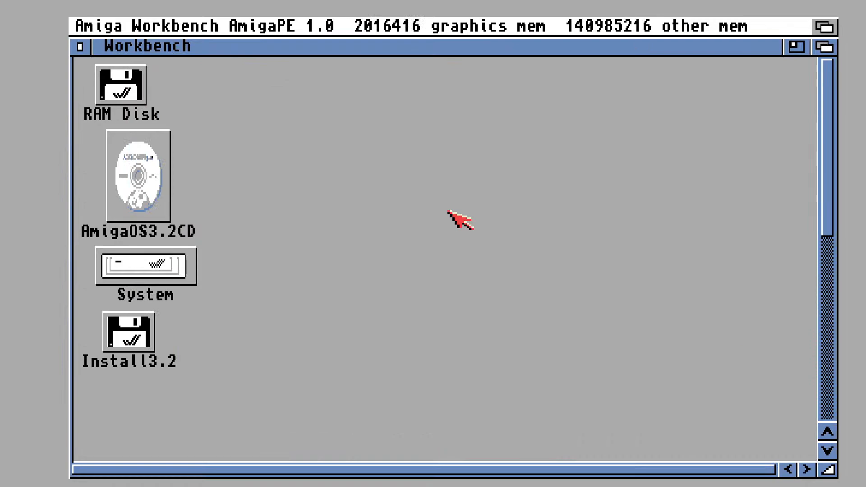
{"action": "key", "text": "F12"}
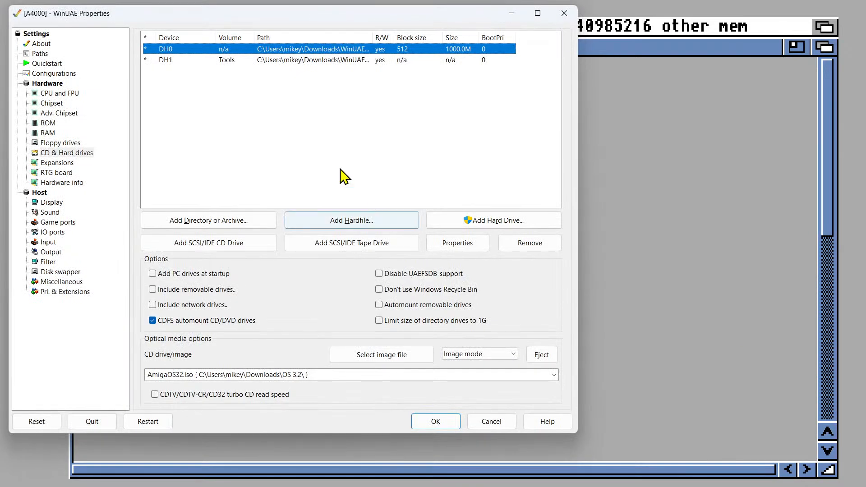
Eject the AmigaOS32.iso image, reset the emulated Amiga and continue into the restricted Workbench, dismissing the Failsafe notice
{"action": "left_click", "coordinate": [541, 354]}
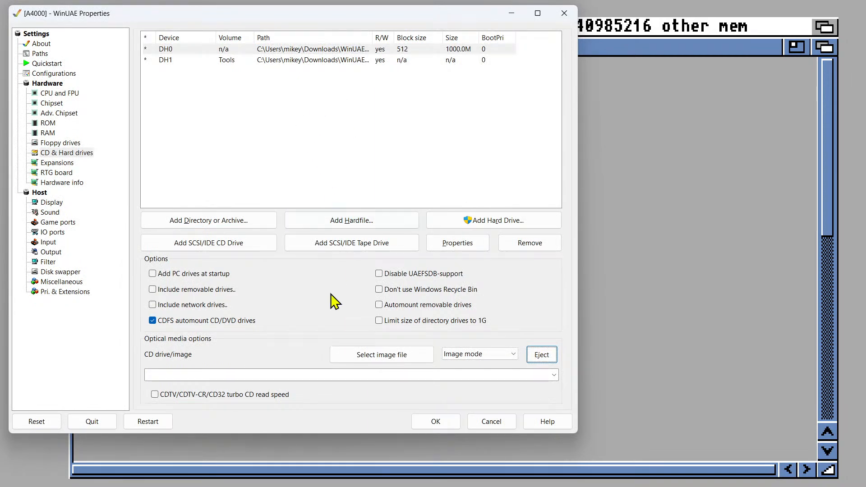
{"action": "left_click", "coordinate": [56, 428]}
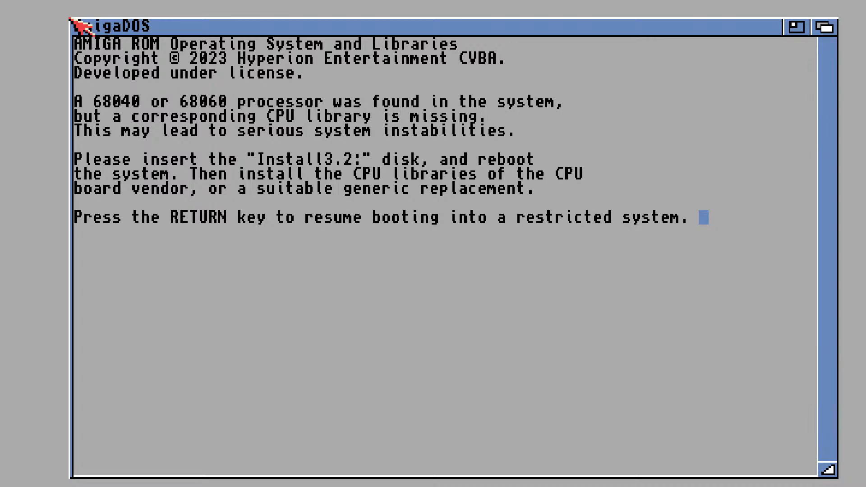
{"action": "key", "text": "Return"}
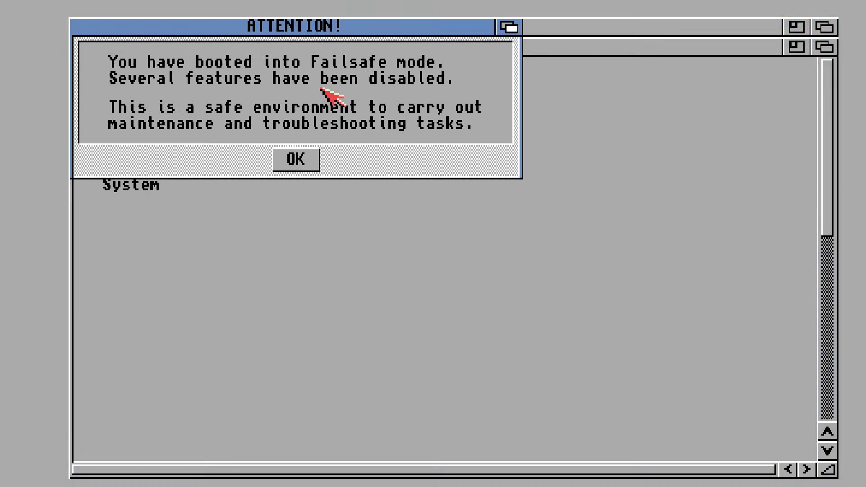
{"action": "left_click_drag", "start_coordinate": [300, 34], "coordinate": [454, 102]}
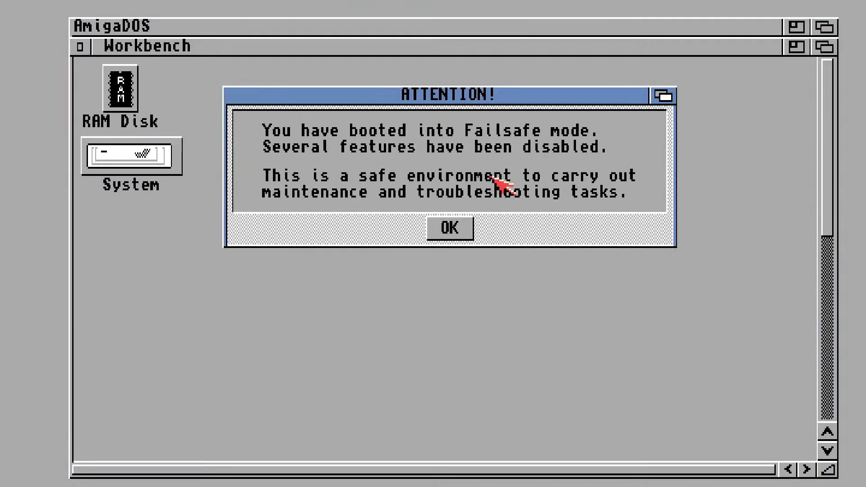
{"action": "left_click", "coordinate": [459, 230]}
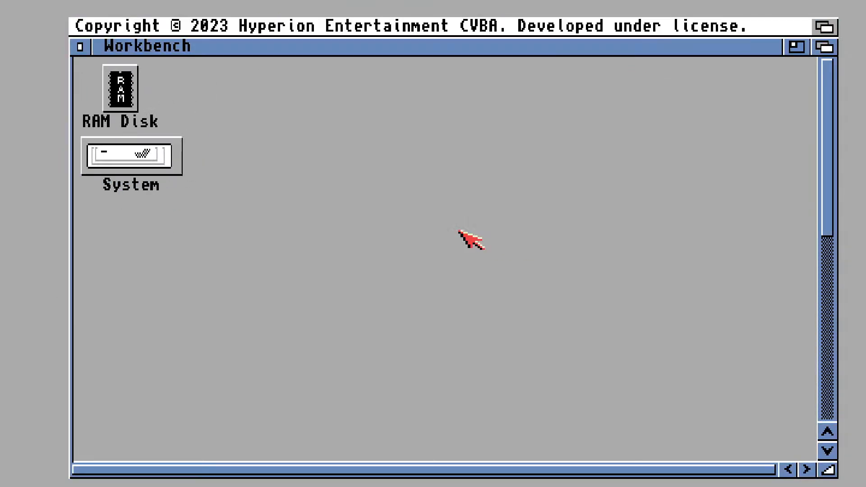
Reinsert AmigaOS32.iso from the Downloads\OS 3.2 folder as the CD image and return to the Workbench
{"action": "key", "text": "F12"}
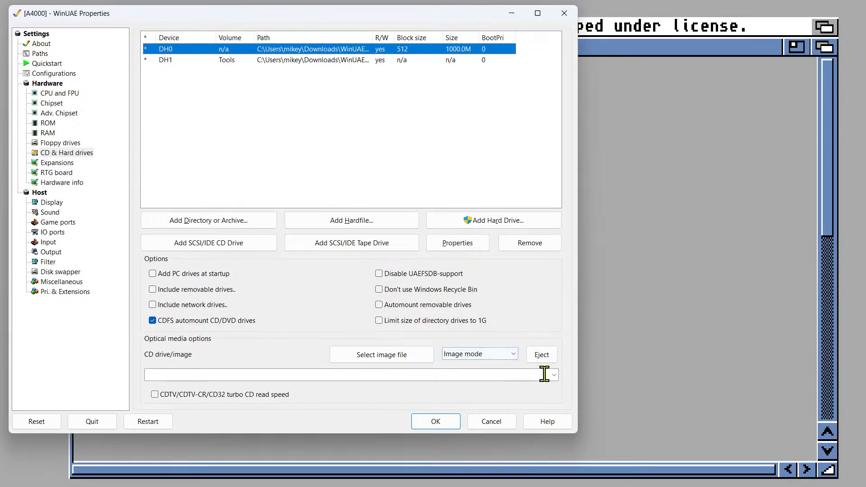
{"action": "left_click", "coordinate": [555, 376]}
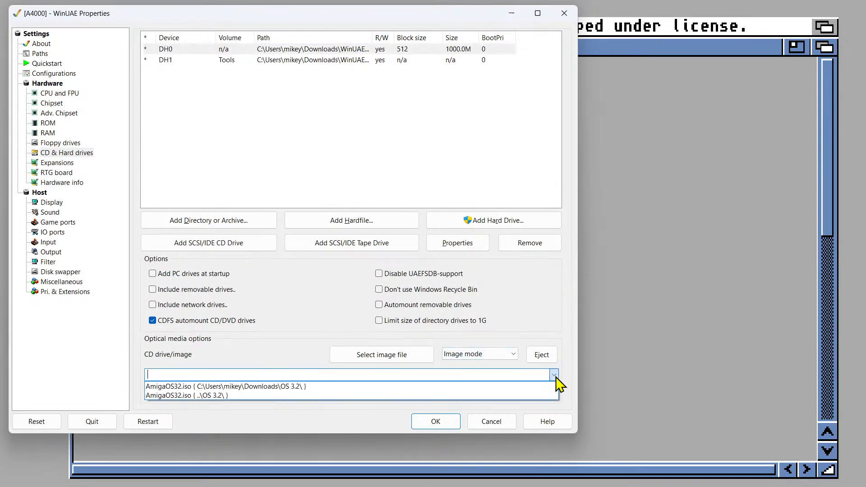
{"action": "left_click", "coordinate": [530, 387]}
{"action": "left_click", "coordinate": [448, 422]}
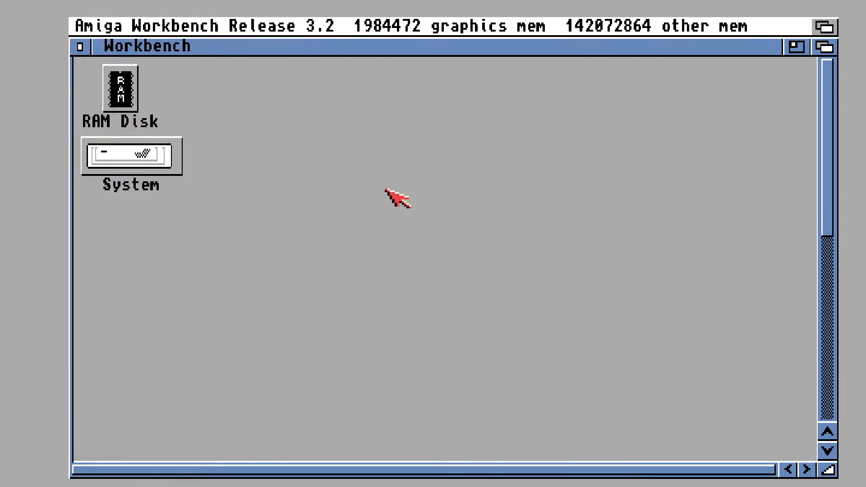
Move the Tools and AmigaOS3.2CD icons up on the Workbench, closer to the RAM Disk and System icons
{"action": "left_click_drag", "start_coordinate": [826, 159], "coordinate": [837, 358]}
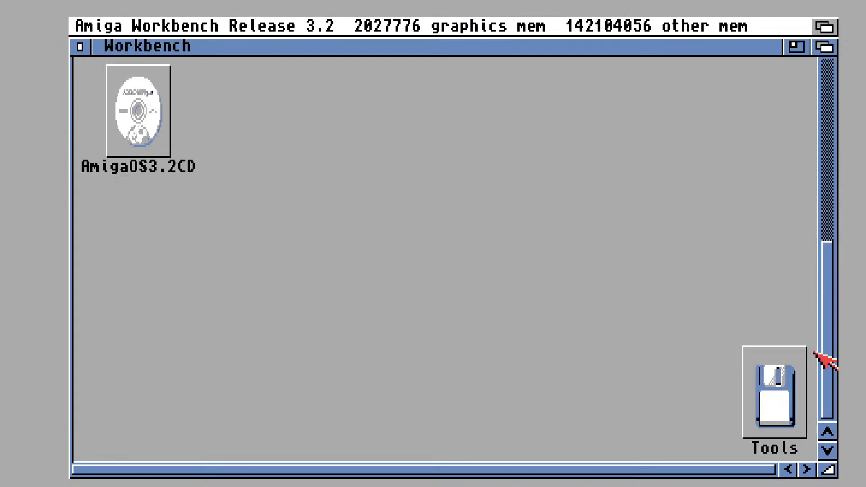
{"action": "left_click_drag", "start_coordinate": [773, 395], "coordinate": [452, 86]}
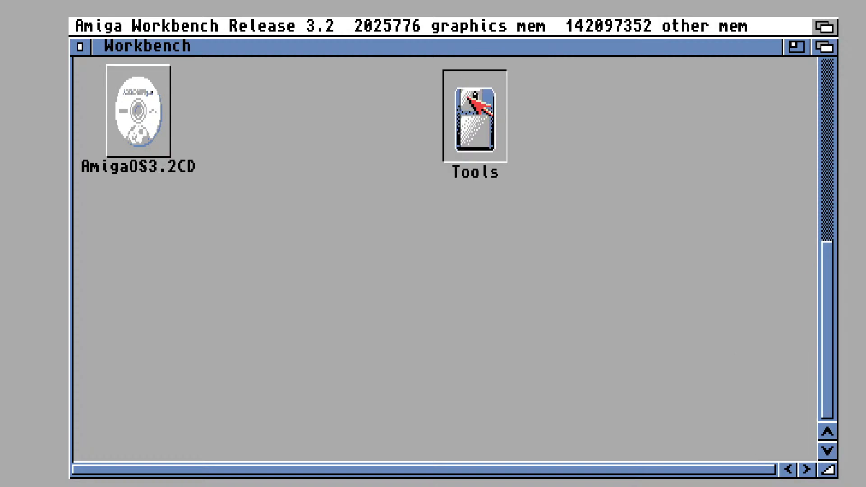
{"action": "left_click_drag", "start_coordinate": [832, 259], "coordinate": [827, 153]}
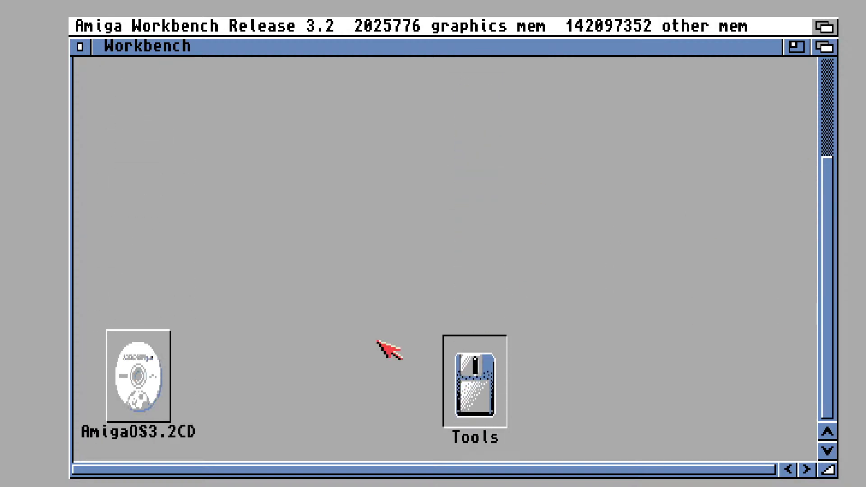
{"action": "left_click_drag", "start_coordinate": [470, 368], "coordinate": [479, 157]}
{"action": "left_click_drag", "start_coordinate": [154, 387], "coordinate": [163, 159]}
{"action": "left_click_drag", "start_coordinate": [830, 306], "coordinate": [830, 212]}
{"action": "left_click_drag", "start_coordinate": [467, 338], "coordinate": [407, 307]}
Snapshot the Workbench icon arrangement and cancel the write request for the AmigaOS3.2CD volume
{"action": "right_click", "coordinate": [271, 23]}
{"action": "mouse_move", "coordinate": [207, 20]}
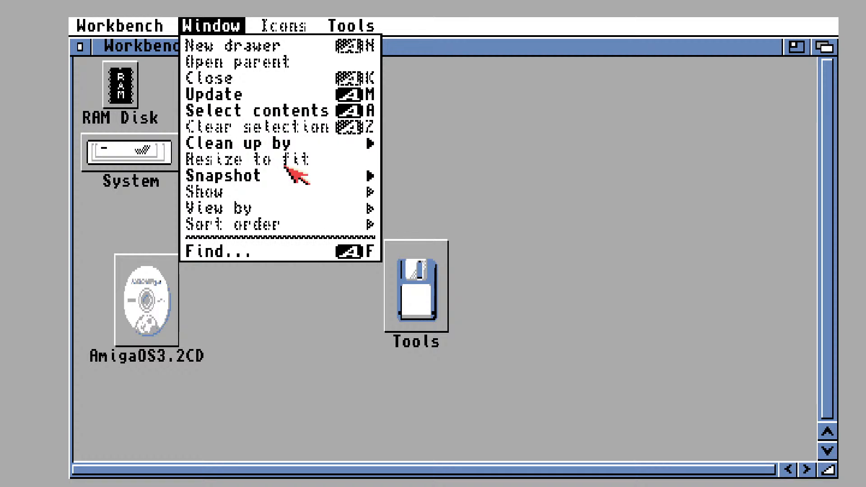
{"action": "left_click", "coordinate": [383, 189]}
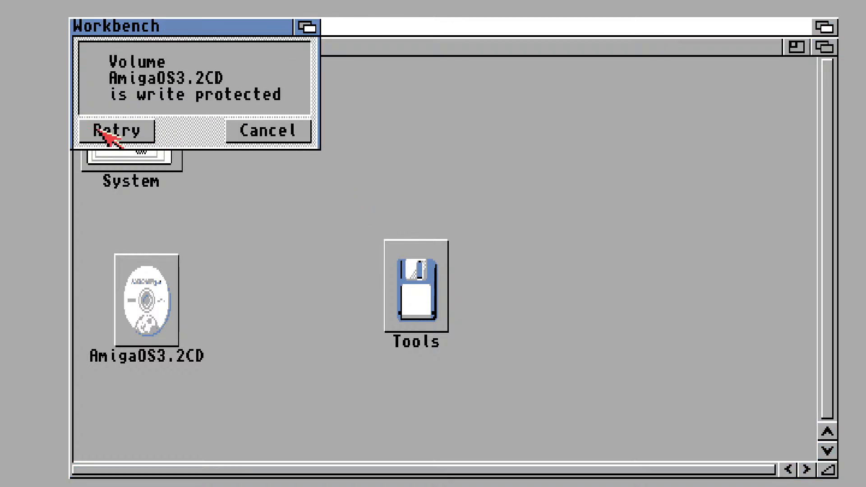
{"action": "left_click", "coordinate": [122, 132]}
{"action": "left_click", "coordinate": [282, 132]}
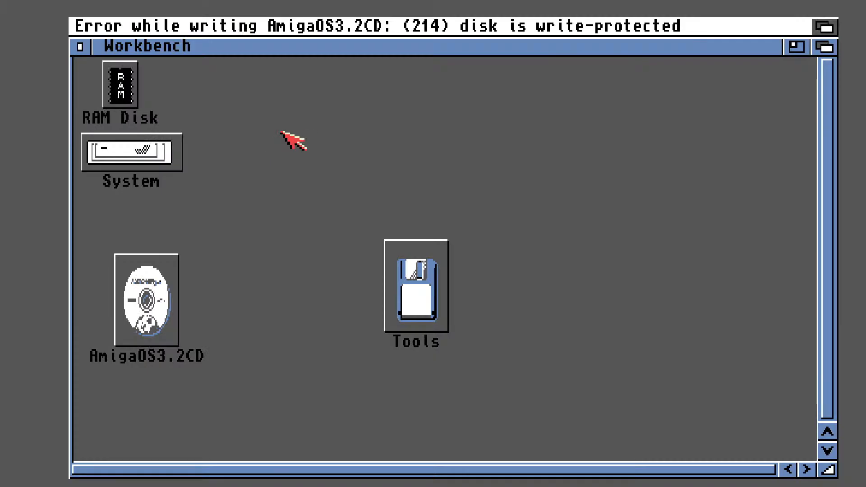
Open the Install drawer on AmigaOS3.2CD and run StartHere to mount the Install3.2 disk
{"action": "double_click", "coordinate": [147, 295]}
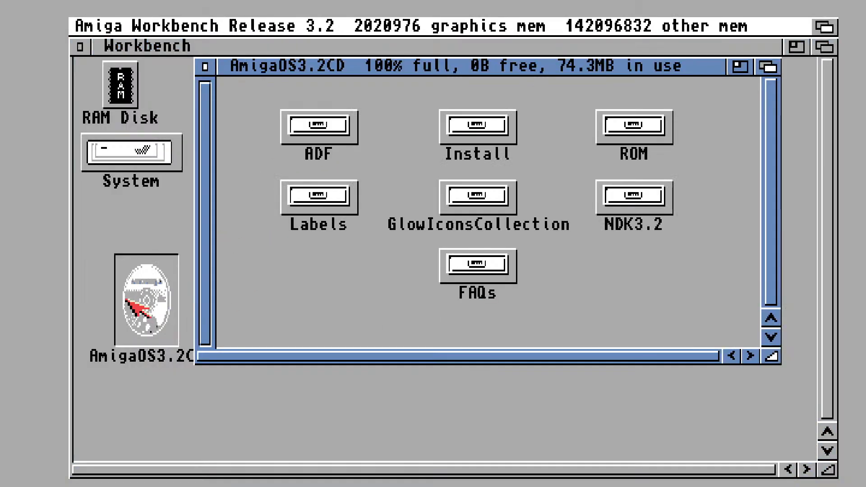
{"action": "double_click", "coordinate": [500, 129]}
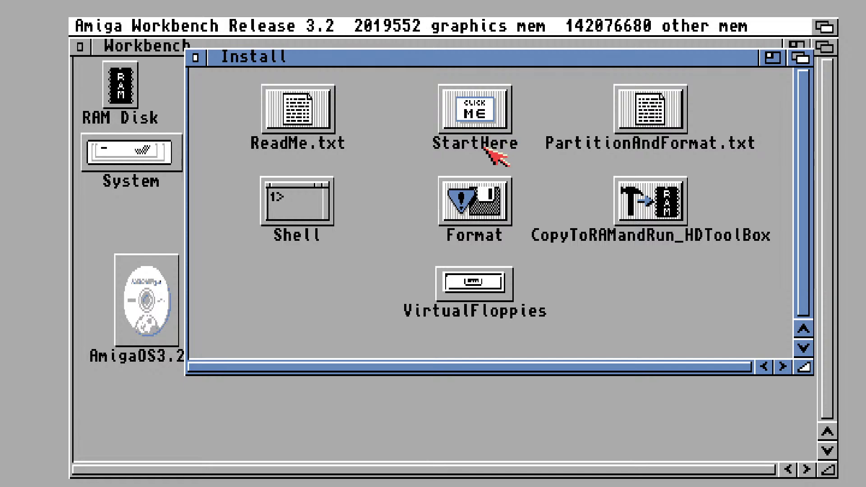
{"action": "double_click", "coordinate": [488, 116]}
{"action": "left_click", "coordinate": [343, 157]}
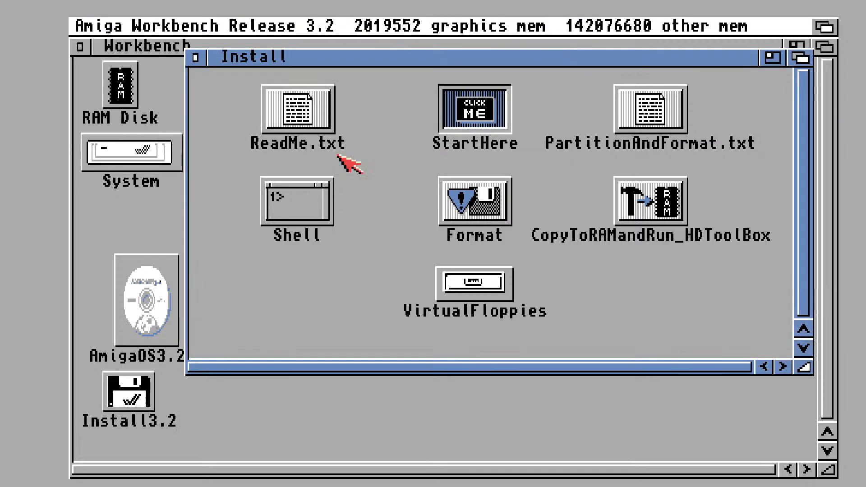
Launch the English(British) installer from the Install drawer of the Install3.2 disk
{"action": "double_click", "coordinate": [125, 397]}
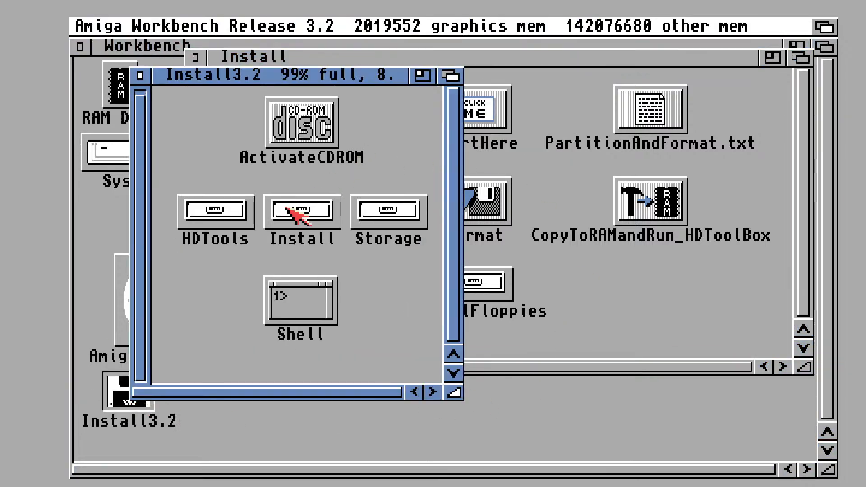
{"action": "double_click", "coordinate": [289, 210]}
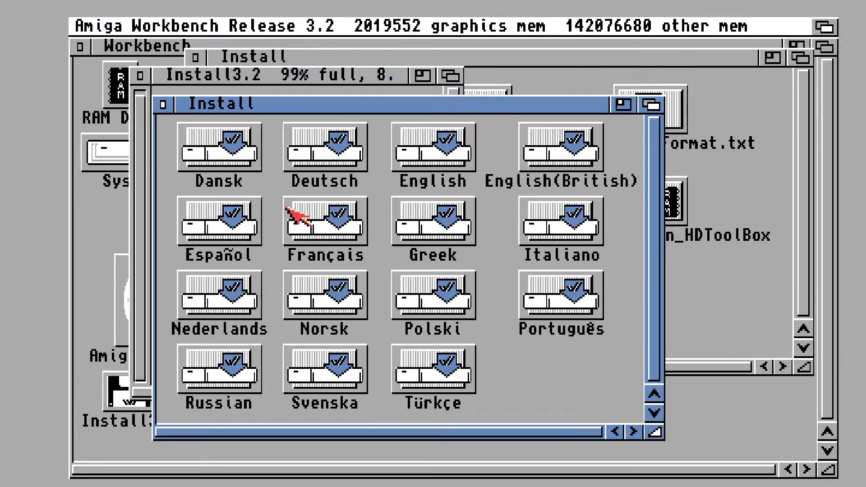
{"action": "double_click", "coordinate": [568, 139]}
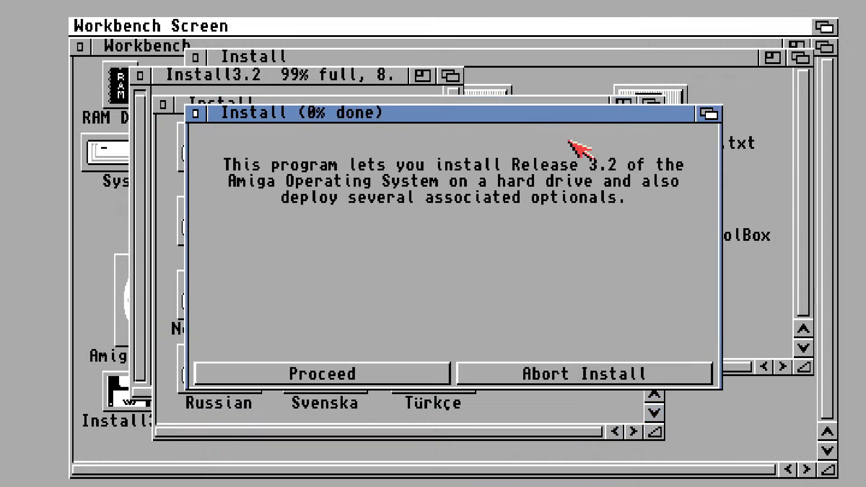
Go past the installer's introduction and select Install CPU Support Libraries as the installation option
{"action": "left_click", "coordinate": [361, 377]}
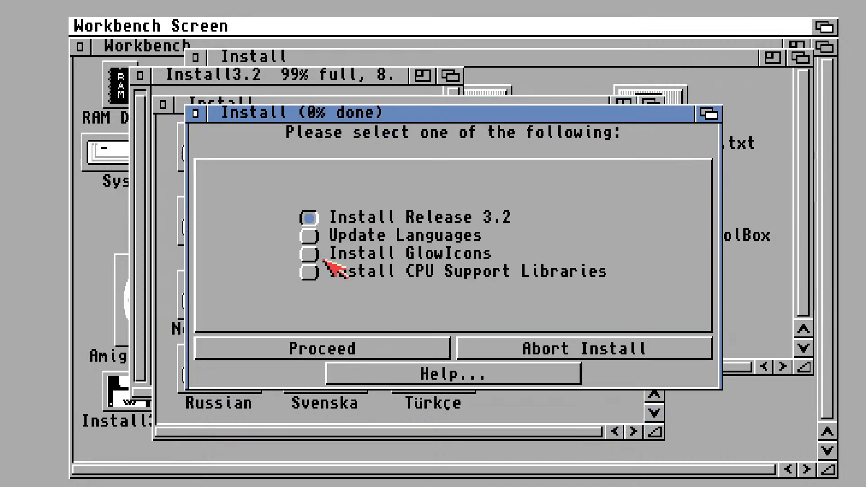
{"action": "left_click", "coordinate": [305, 274]}
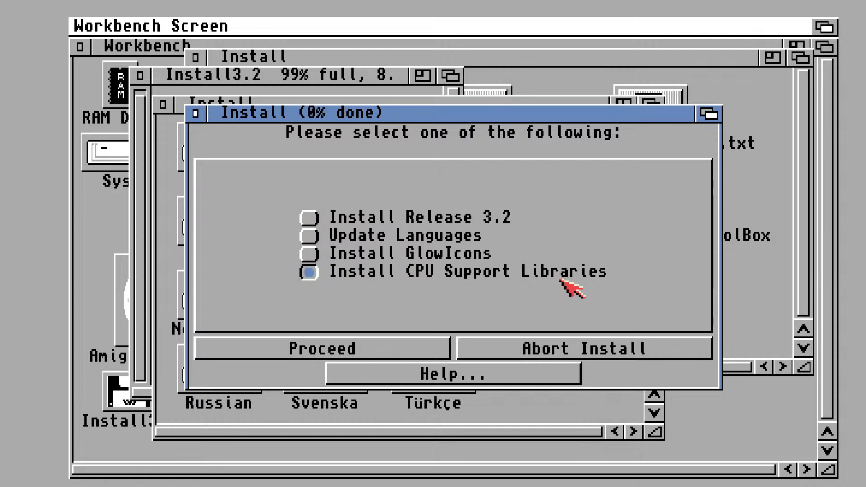
{"action": "left_click", "coordinate": [311, 258]}
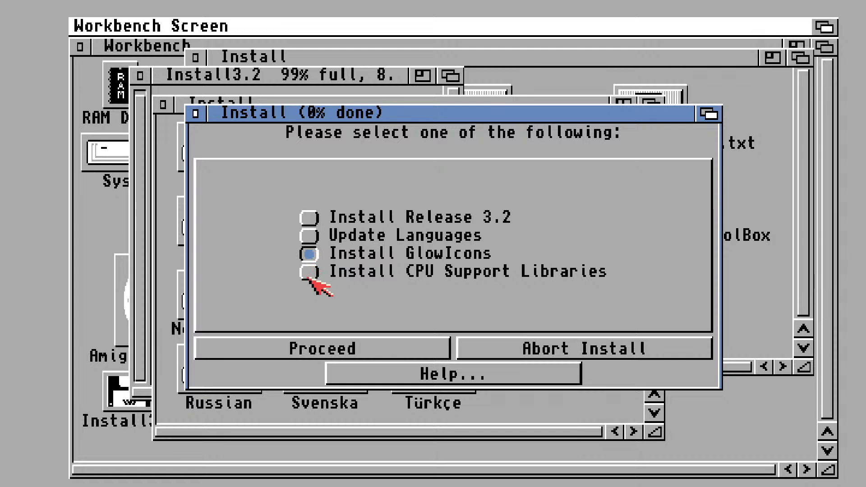
{"action": "left_click", "coordinate": [309, 275]}
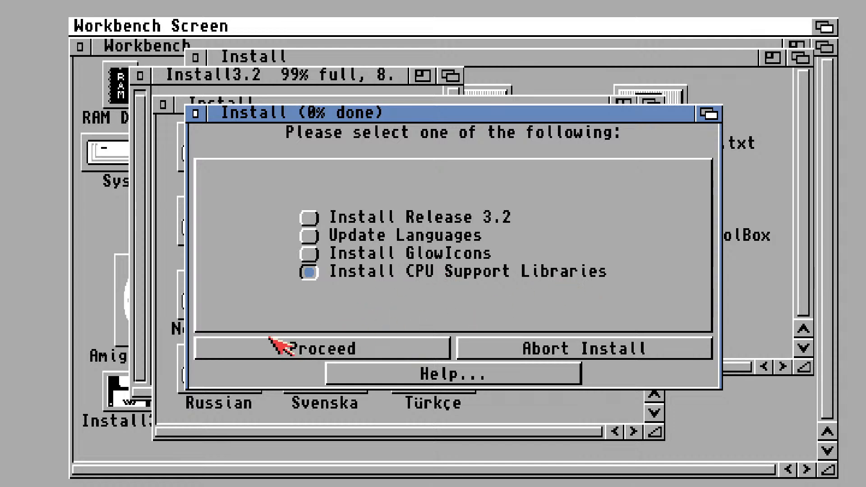
Proceed with installing MMULibs to the System: partition, with Other as the CPU card manufacturer
{"action": "left_click", "coordinate": [285, 349]}
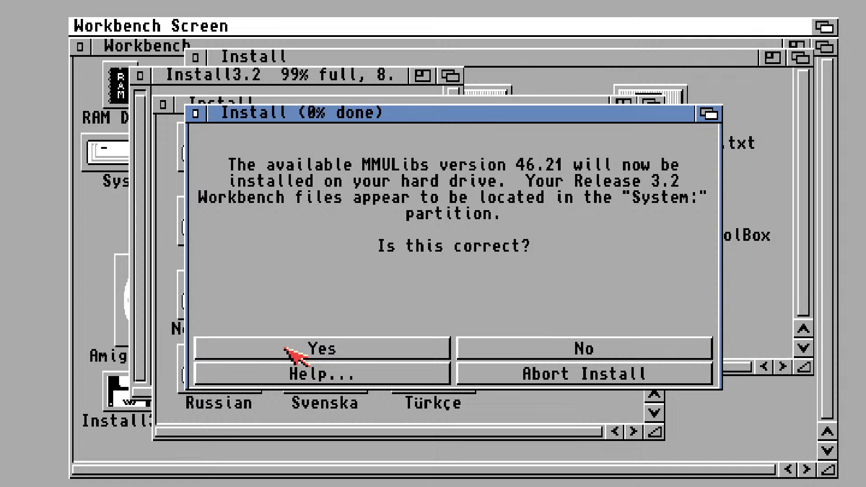
{"action": "left_click", "coordinate": [392, 351]}
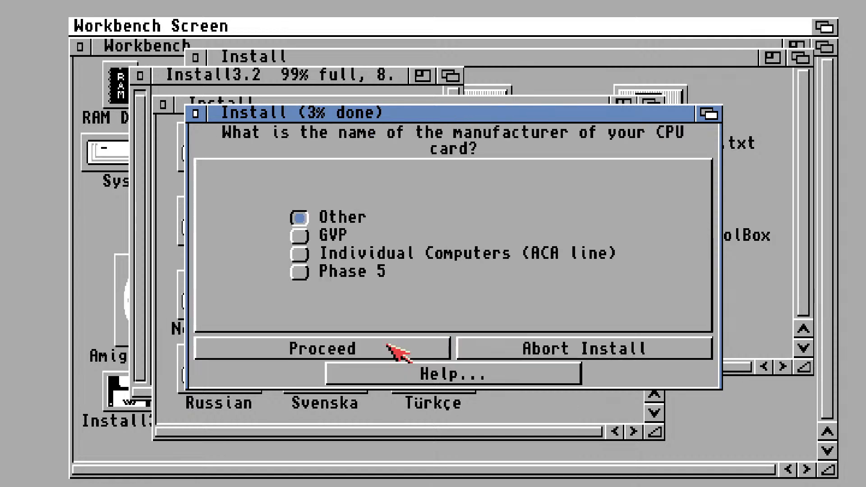
{"action": "left_click", "coordinate": [387, 345]}
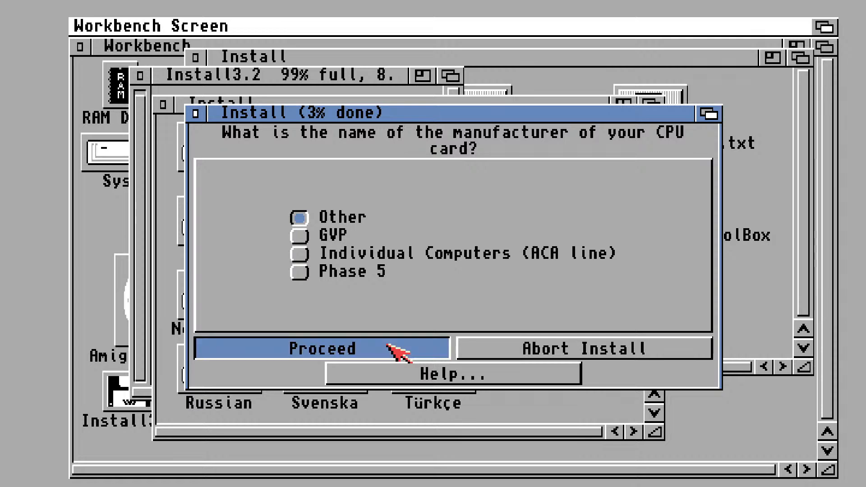
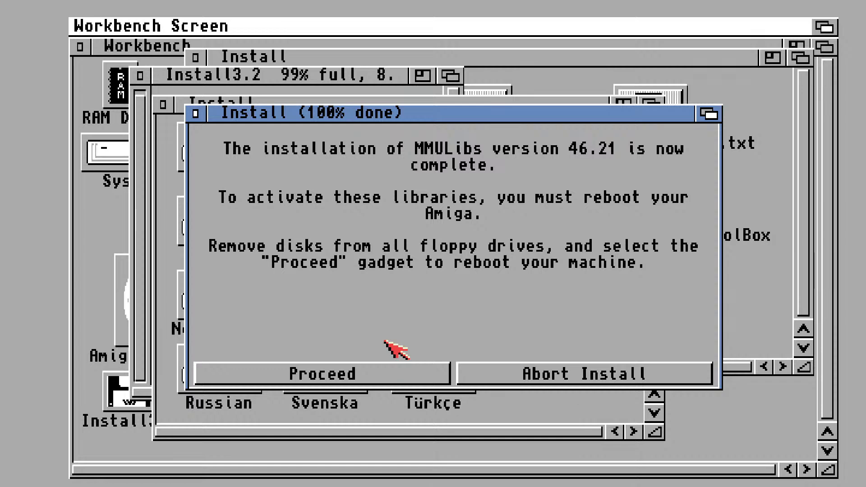
Reboot the Amiga to complete the MMULibs installation
{"action": "left_click", "coordinate": [332, 379]}
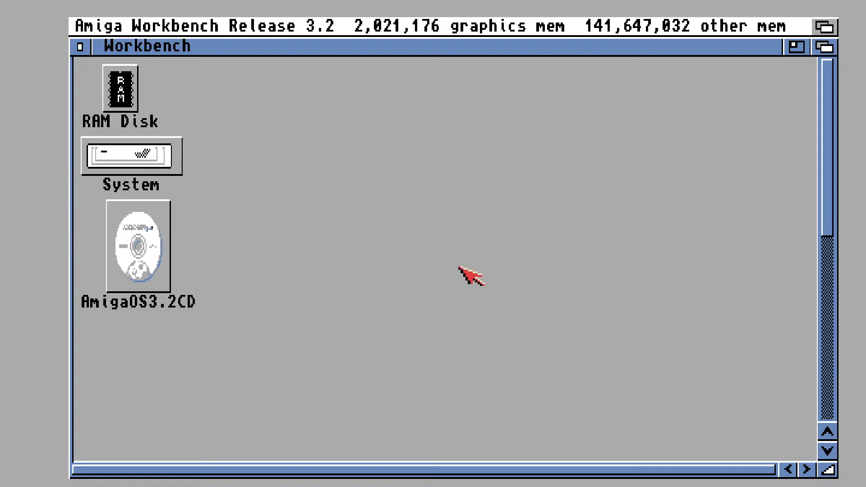
In the emulator's filter settings, enable Keep aspect ratio with VGA and set the aspect ratio correction to Disabled
{"action": "key", "text": "F12"}
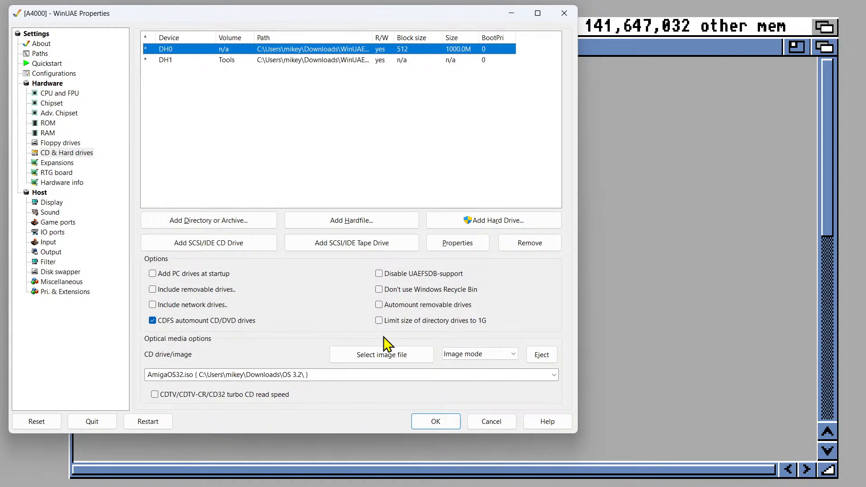
{"action": "left_click", "coordinate": [55, 265]}
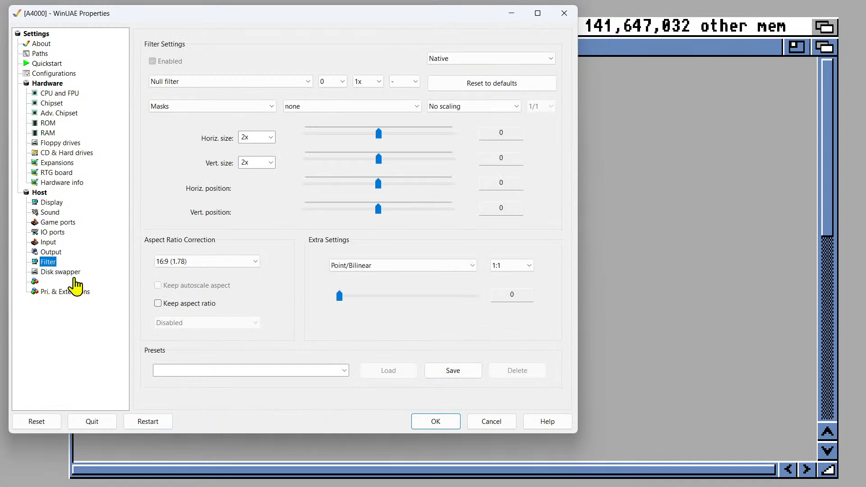
{"action": "left_click", "coordinate": [186, 304]}
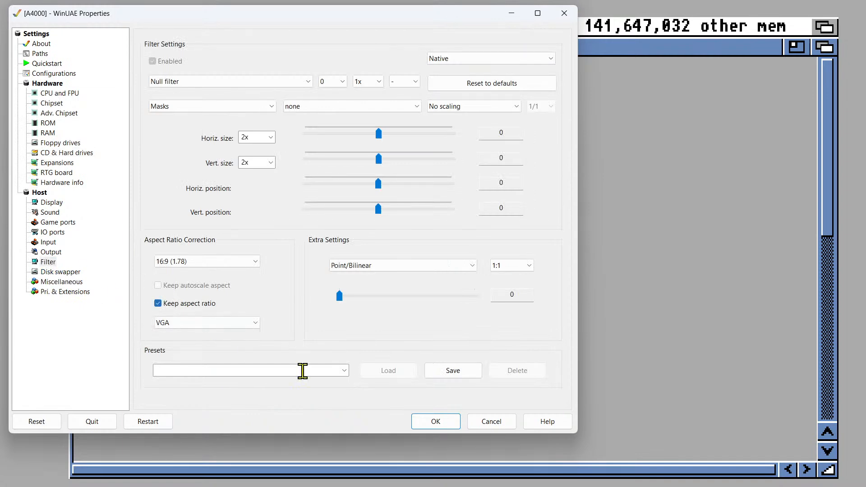
{"action": "left_click", "coordinate": [436, 421]}
{"action": "key", "text": "F12"}
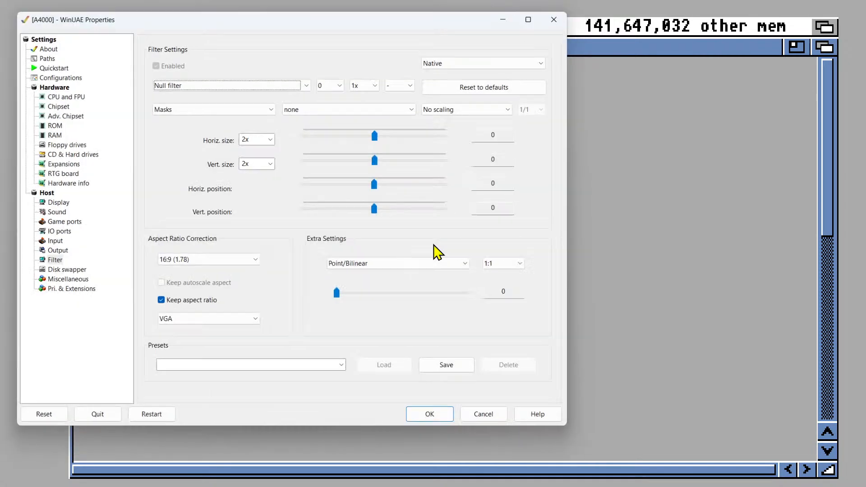
{"action": "left_click", "coordinate": [216, 263]}
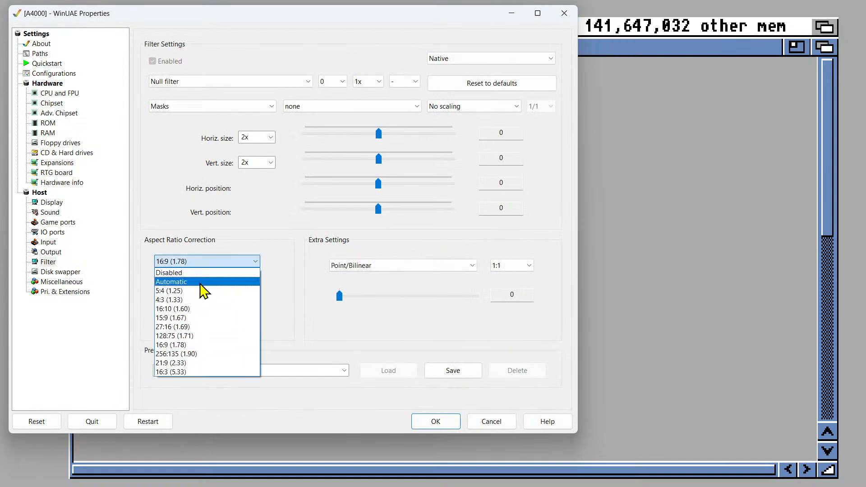
{"action": "left_click", "coordinate": [202, 273]}
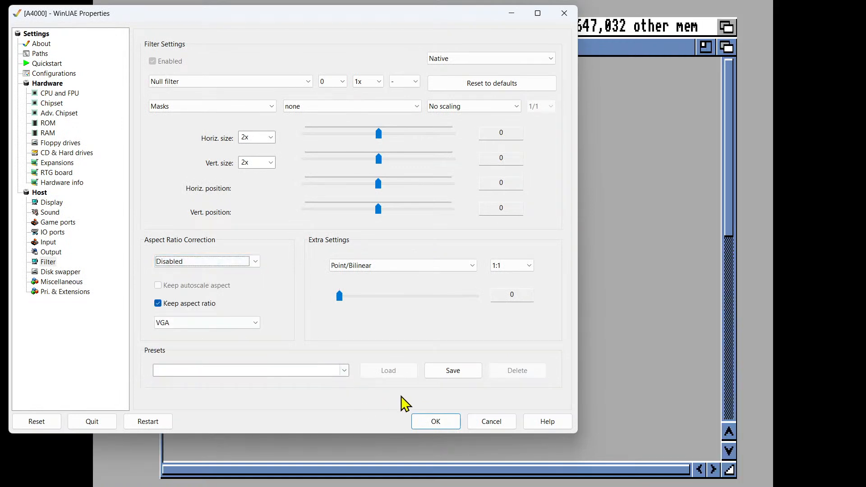
{"action": "left_click", "coordinate": [434, 422]}
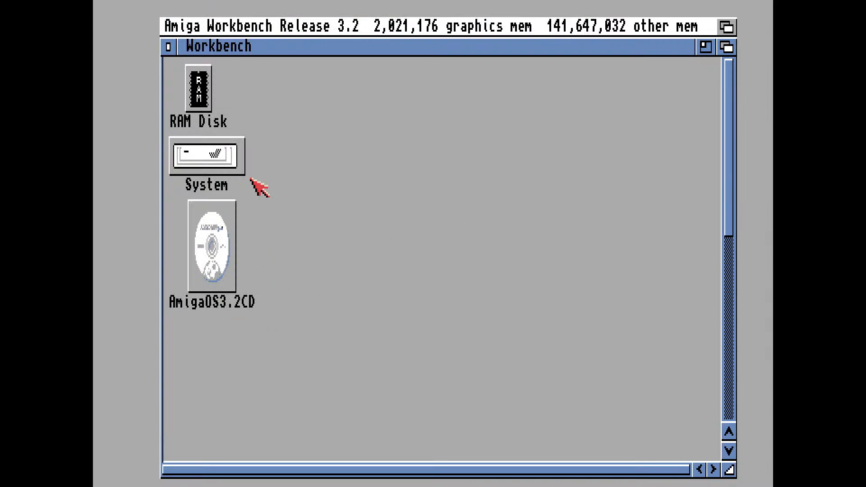
View the contents of the System drive in a widened window, and close it
{"action": "double_click", "coordinate": [227, 149]}
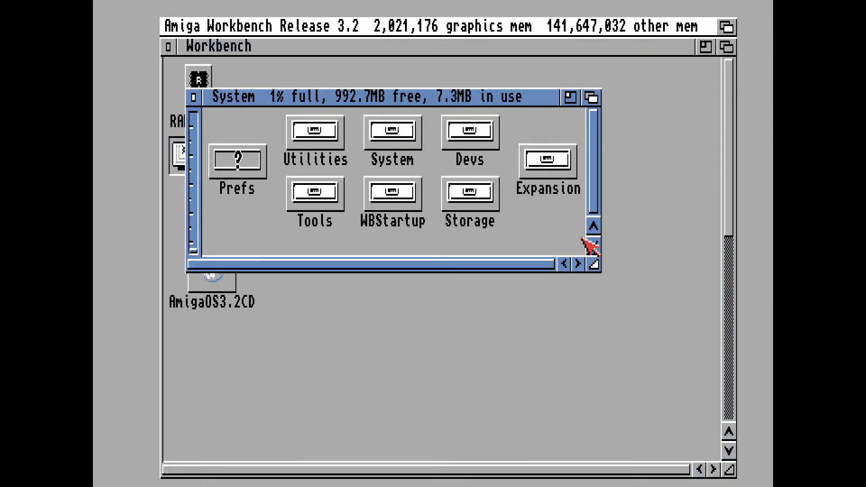
{"action": "left_click_drag", "start_coordinate": [593, 266], "coordinate": [674, 265]}
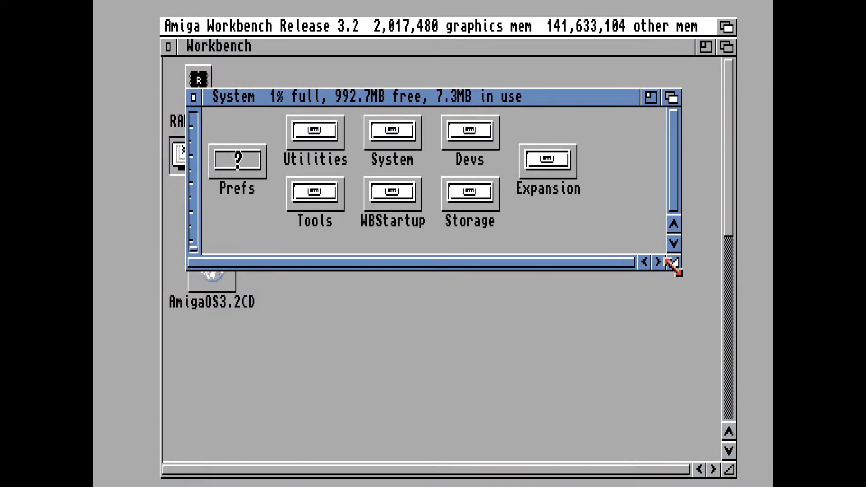
{"action": "left_click", "coordinate": [195, 98]}
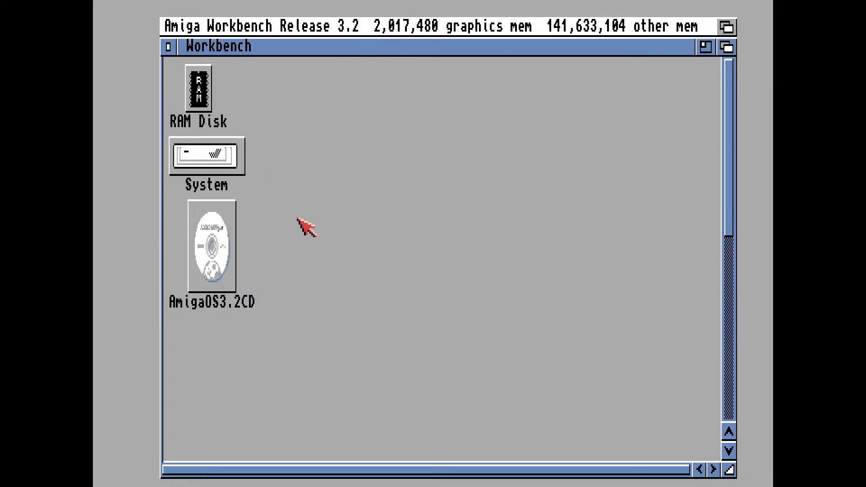
Find the Tools drive on the Workbench, view its contents in an enlarged window, and close it
{"action": "left_click", "coordinate": [731, 166]}
{"action": "left_click_drag", "start_coordinate": [731, 166], "coordinate": [731, 354]}
{"action": "left_click", "coordinate": [695, 404]}
{"action": "double_click", "coordinate": [695, 404]}
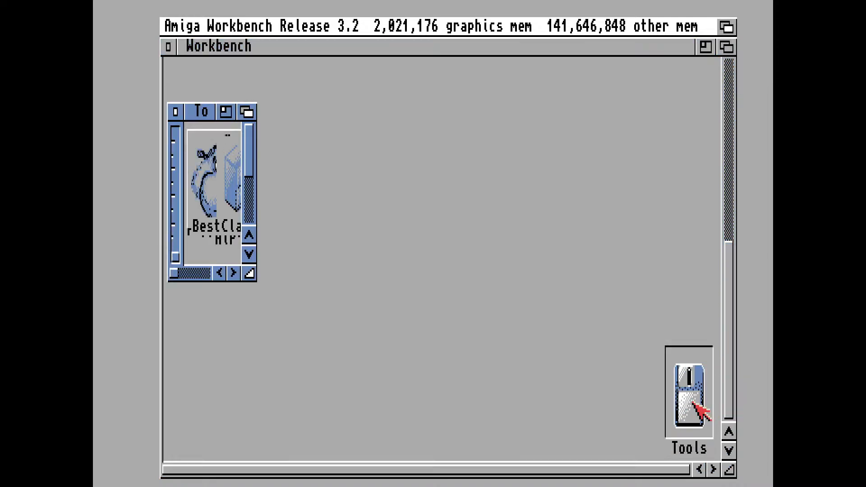
{"action": "left_click_drag", "start_coordinate": [250, 274], "coordinate": [605, 353]}
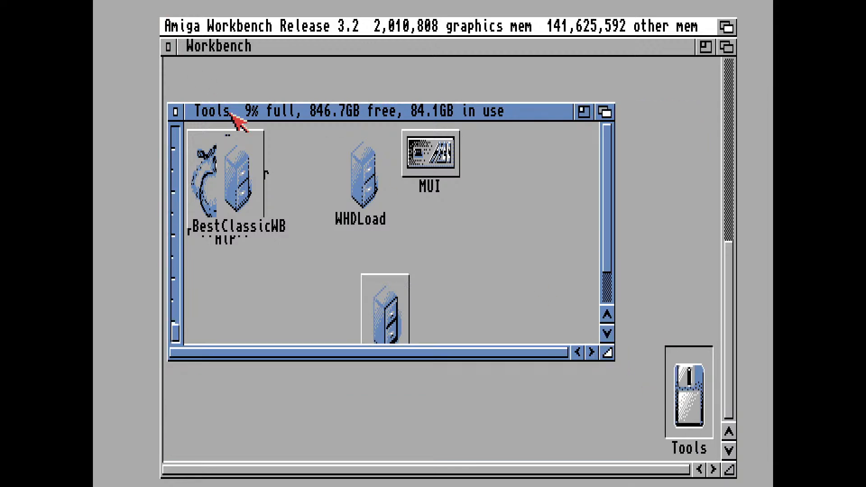
{"action": "left_click", "coordinate": [176, 111]}
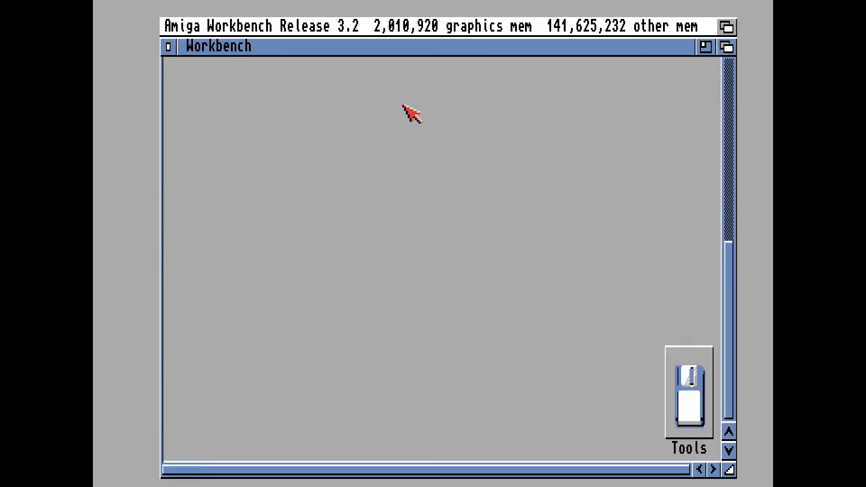
Insert the Update3.2.2 disk image from the ADFs folder into floppy drive DF0
{"action": "key", "text": "F12"}
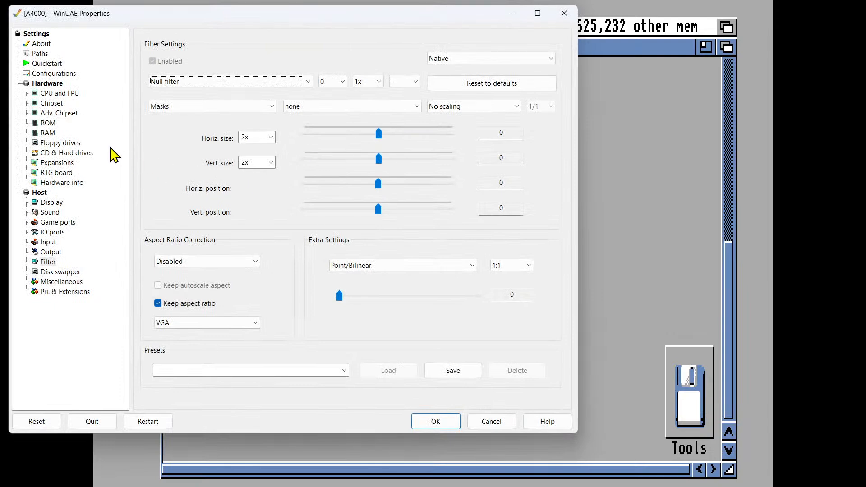
{"action": "left_click", "coordinate": [73, 145]}
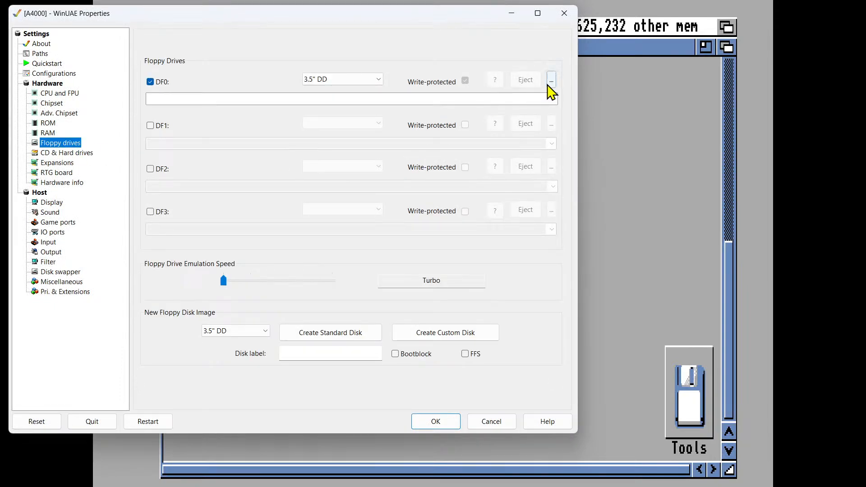
{"action": "left_click", "coordinate": [549, 84]}
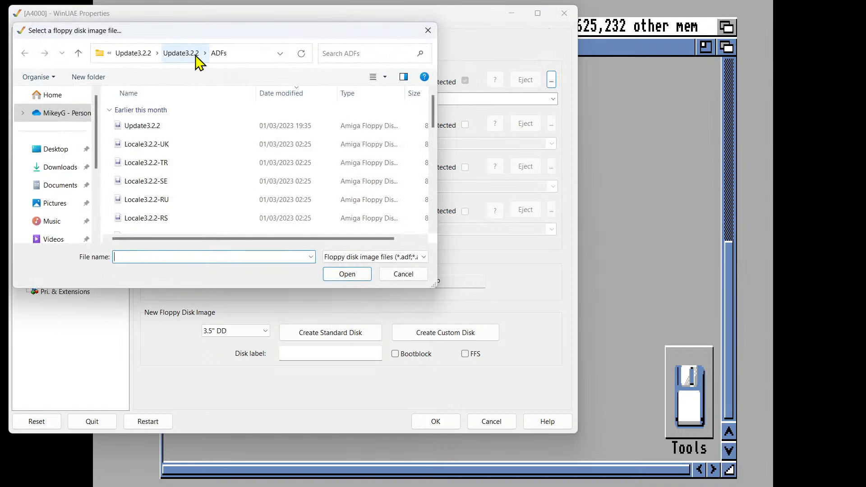
{"action": "left_click", "coordinate": [168, 133]}
{"action": "left_click", "coordinate": [349, 274]}
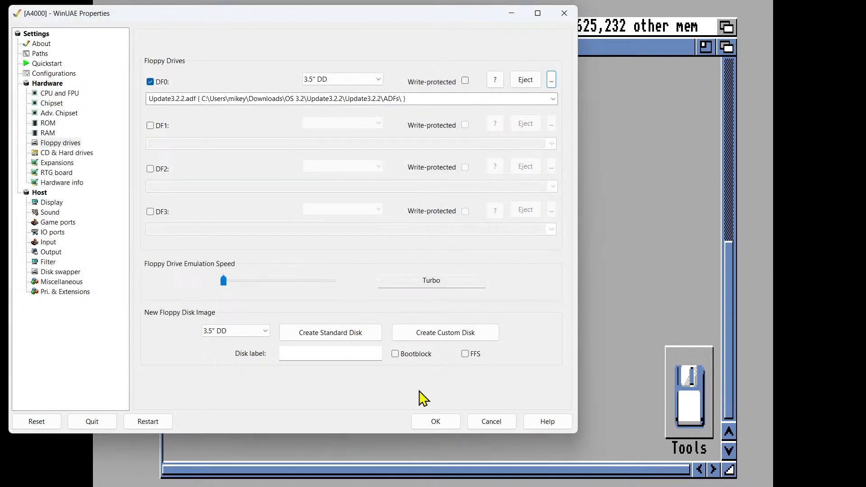
{"action": "left_click", "coordinate": [442, 424]}
Open the Update3.2.2 disk on the Workbench and launch the English(British) installer from its Install drawer
{"action": "left_click_drag", "start_coordinate": [722, 399], "coordinate": [731, 198]}
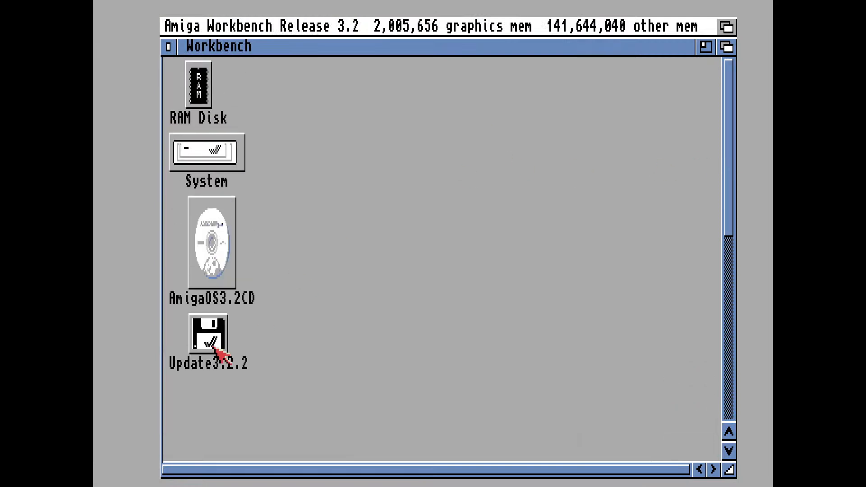
{"action": "double_click", "coordinate": [209, 335]}
{"action": "double_click", "coordinate": [324, 174]}
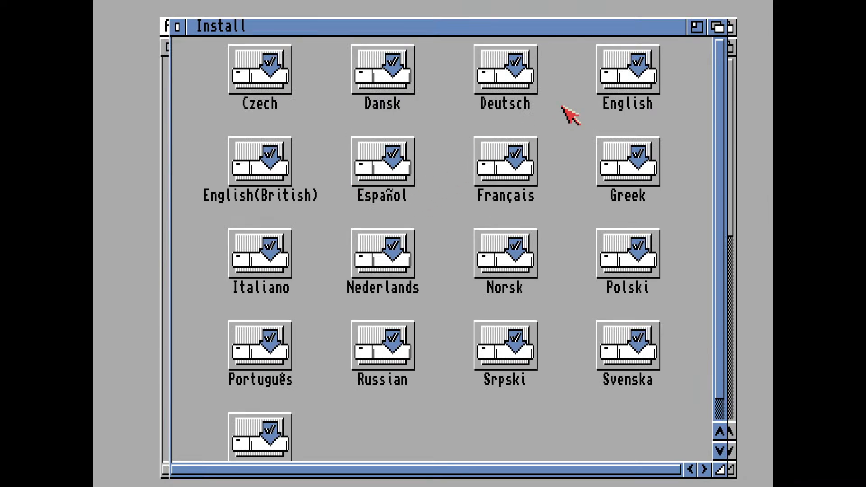
{"action": "left_click", "coordinate": [267, 165]}
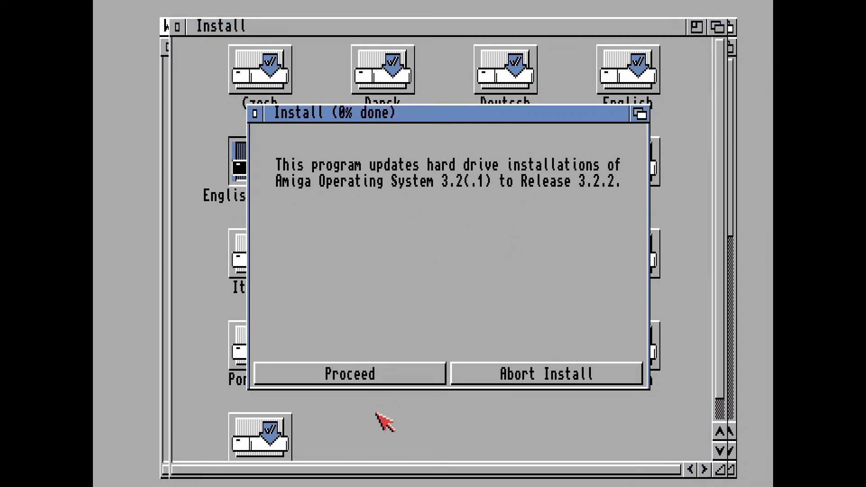
Go past the update introduction and choose Expert User mode, Install for Real and no action logging
{"action": "left_click", "coordinate": [370, 377]}
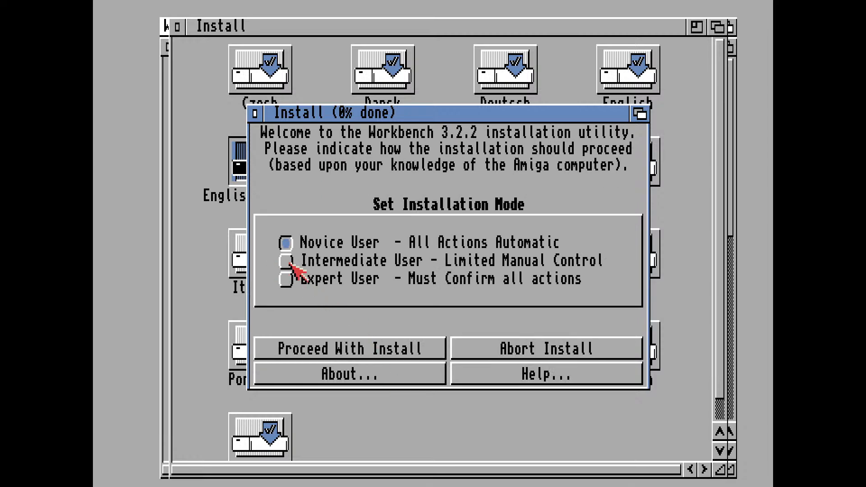
{"action": "left_click", "coordinate": [293, 284]}
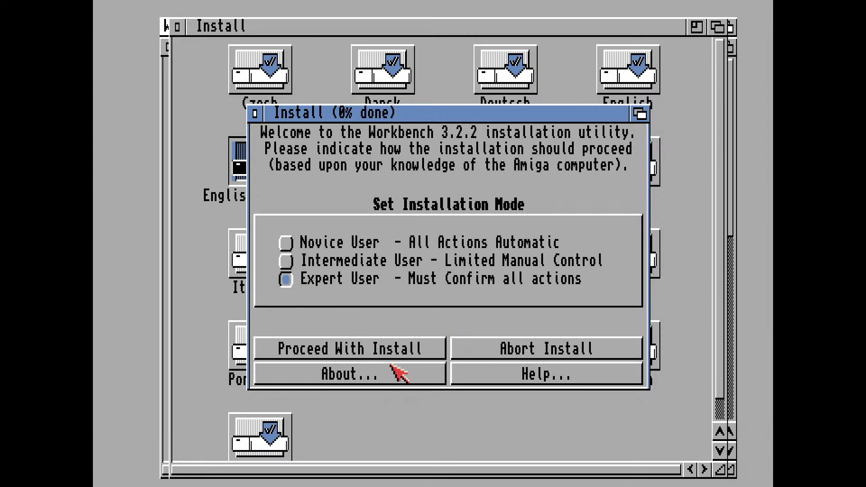
{"action": "left_click", "coordinate": [389, 350]}
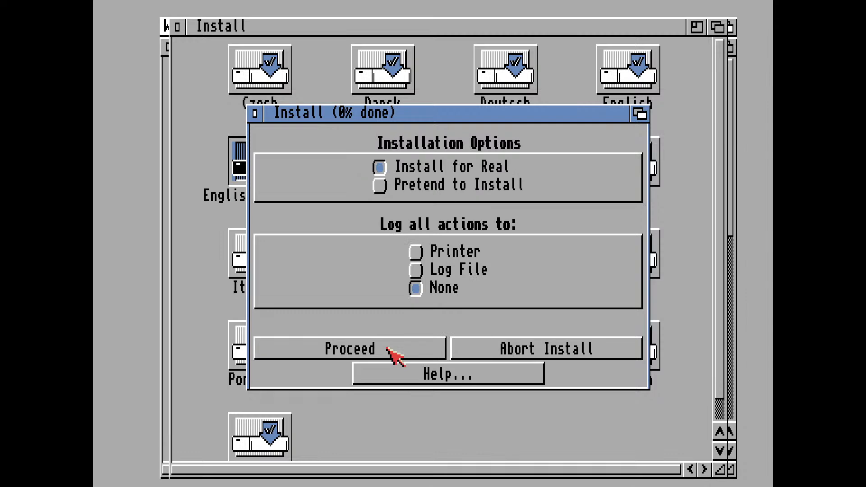
{"action": "left_click", "coordinate": [389, 350]}
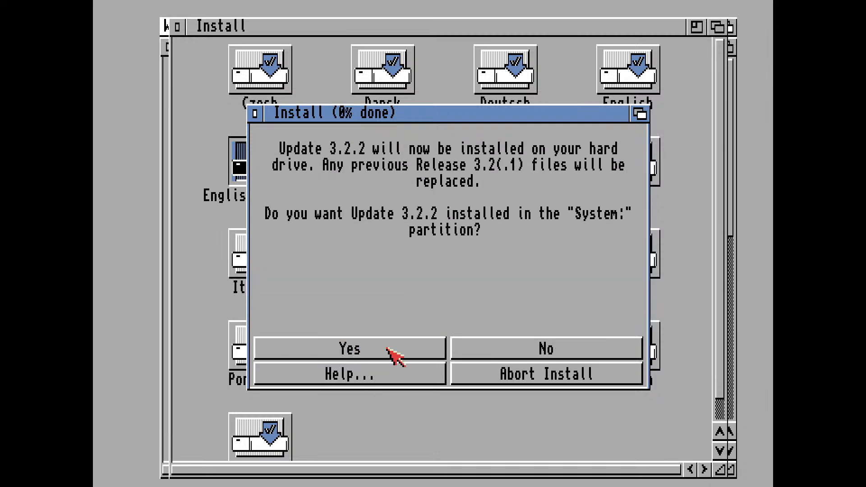
Install the update on the System: partition with the English_British language, moving the old Startup-Sequence to the System:OLD drawer
{"action": "left_click", "coordinate": [377, 350]}
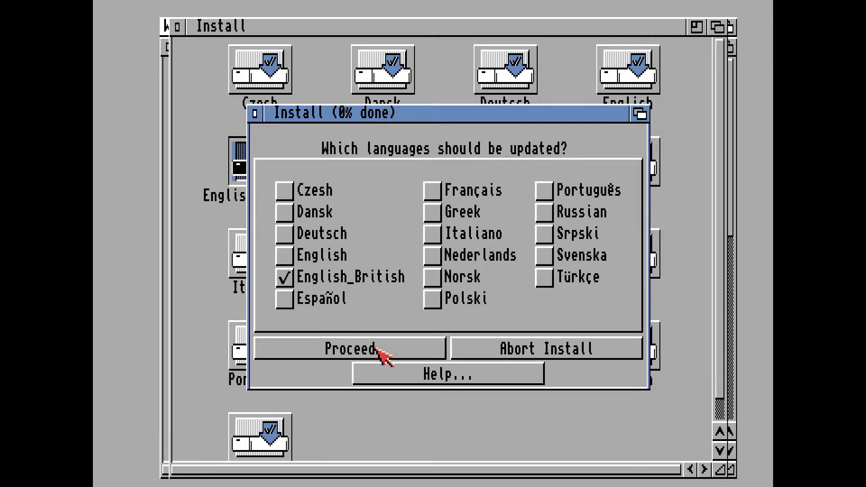
{"action": "left_click", "coordinate": [376, 349]}
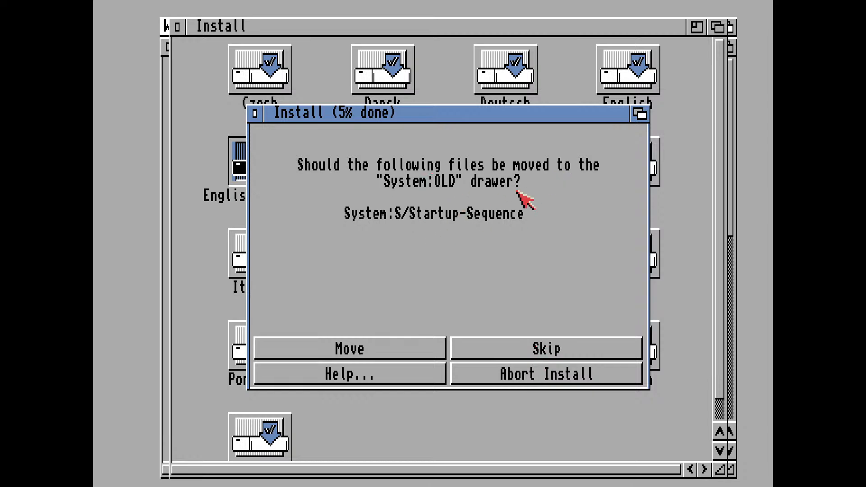
{"action": "left_click", "coordinate": [374, 351]}
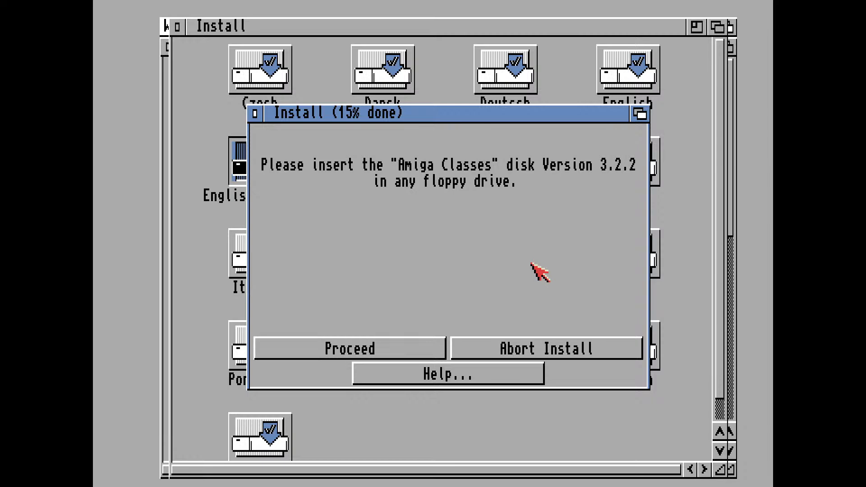
{"action": "left_click_drag", "start_coordinate": [493, 119], "coordinate": [488, 154]}
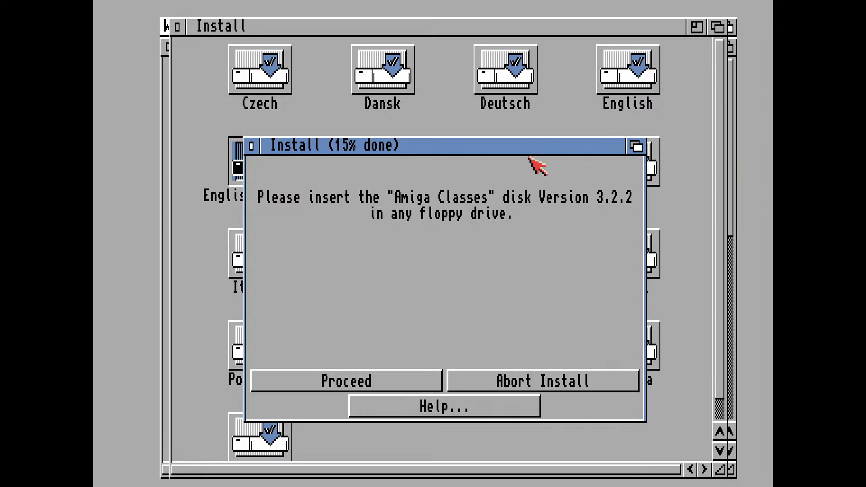
{"action": "left_click_drag", "start_coordinate": [538, 148], "coordinate": [534, 134]}
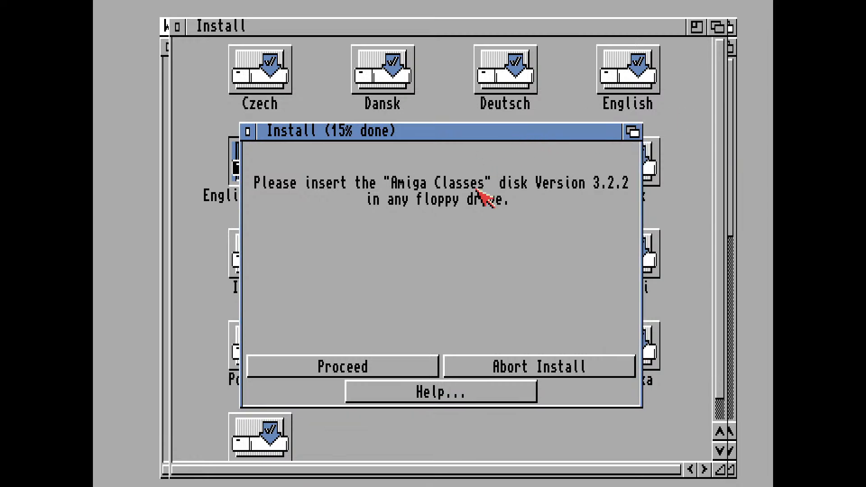
Insert the Classes3.2.2 disk image from the ADFs folder into floppy drive DF0 for the update installer
{"action": "key", "text": "F12"}
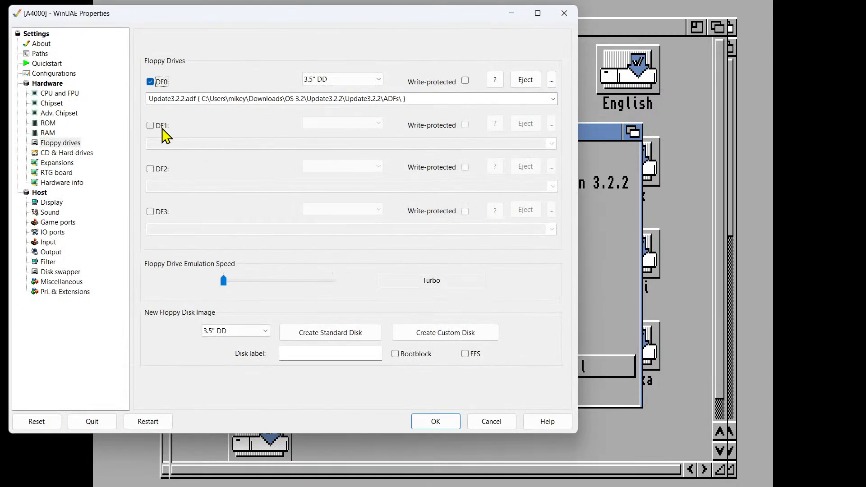
{"action": "left_click", "coordinate": [553, 80]}
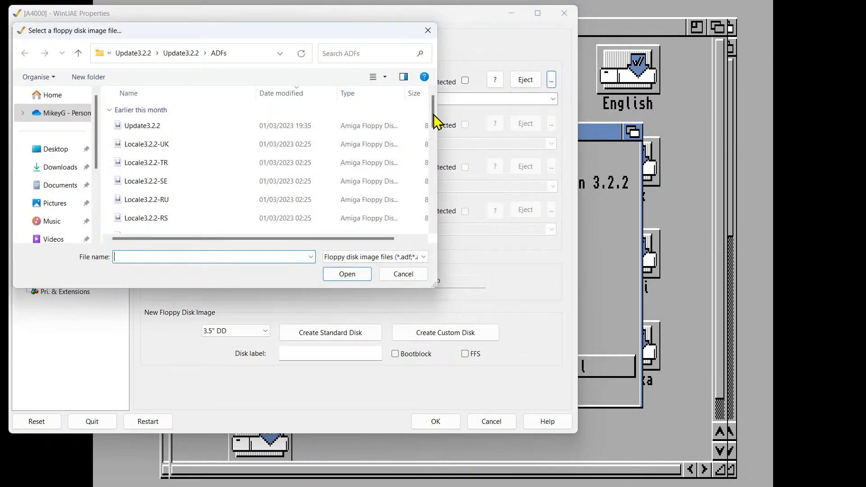
{"action": "scroll", "coordinate": [218, 158], "scroll_direction": "down", "scroll_amount": 10}
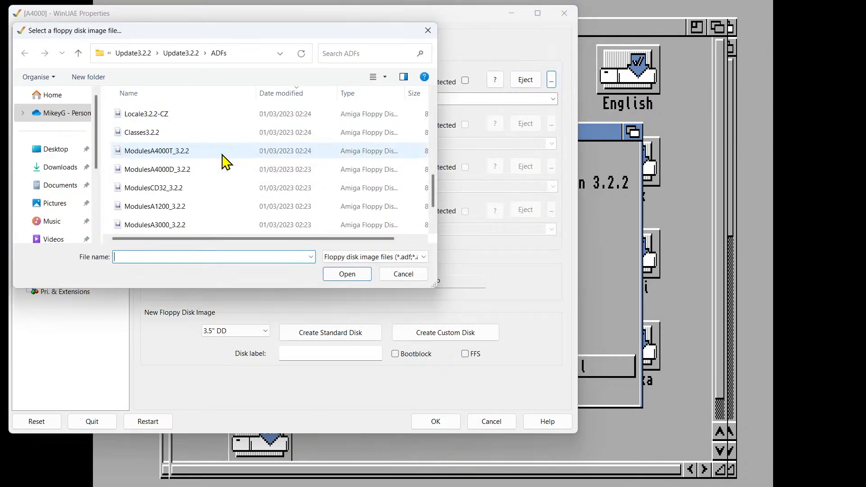
{"action": "scroll", "coordinate": [207, 187], "scroll_direction": "up", "scroll_amount": 2}
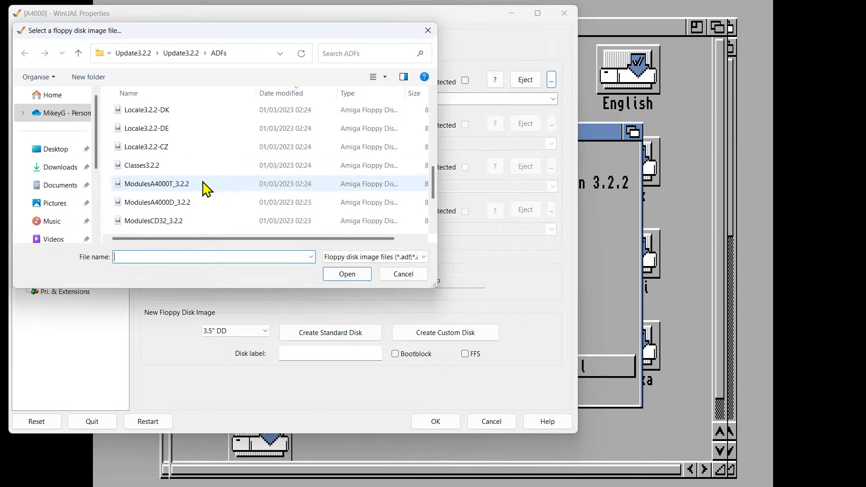
{"action": "left_click", "coordinate": [199, 164]}
{"action": "left_click", "coordinate": [346, 276]}
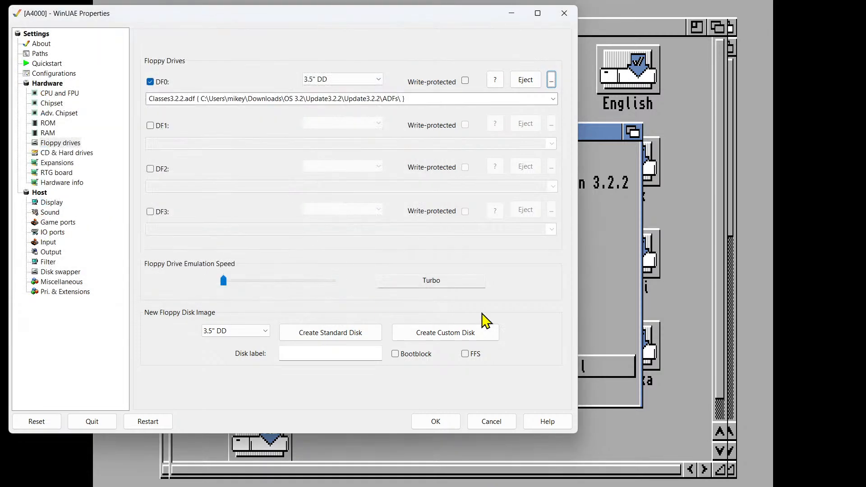
{"action": "left_click", "coordinate": [451, 422]}
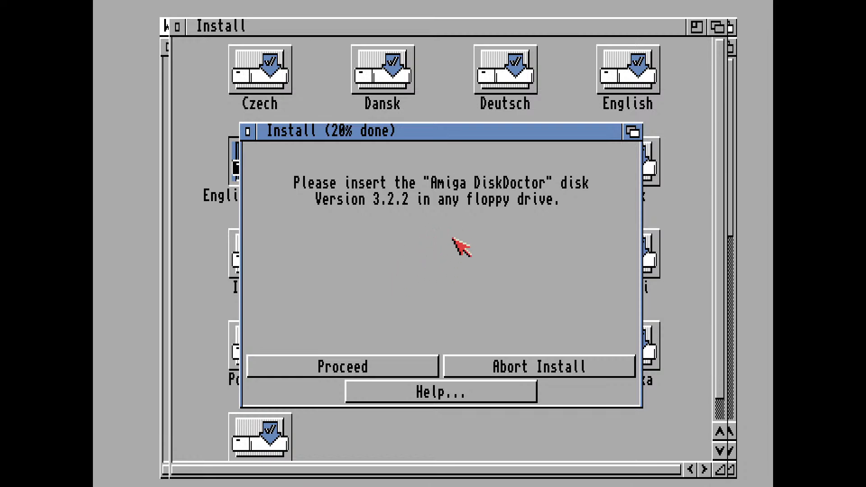
Swap the disk image in floppy drive DF0 for DiskDoctor from the ADFs folder
{"action": "key", "text": "F12"}
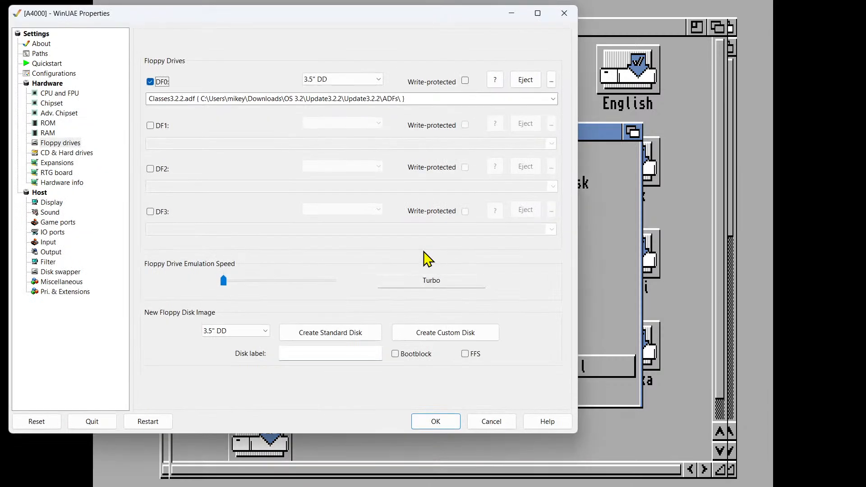
{"action": "left_click", "coordinate": [551, 80]}
{"action": "scroll", "coordinate": [250, 166], "scroll_direction": "down", "scroll_amount": 5}
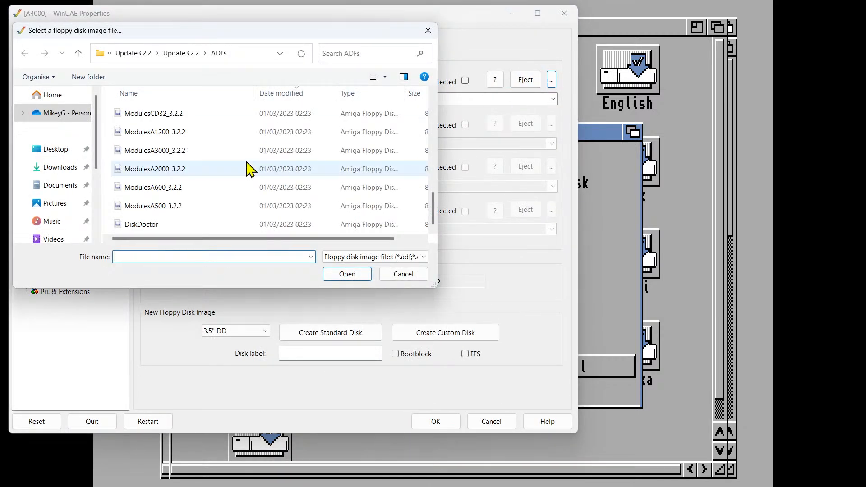
{"action": "left_click", "coordinate": [183, 226]}
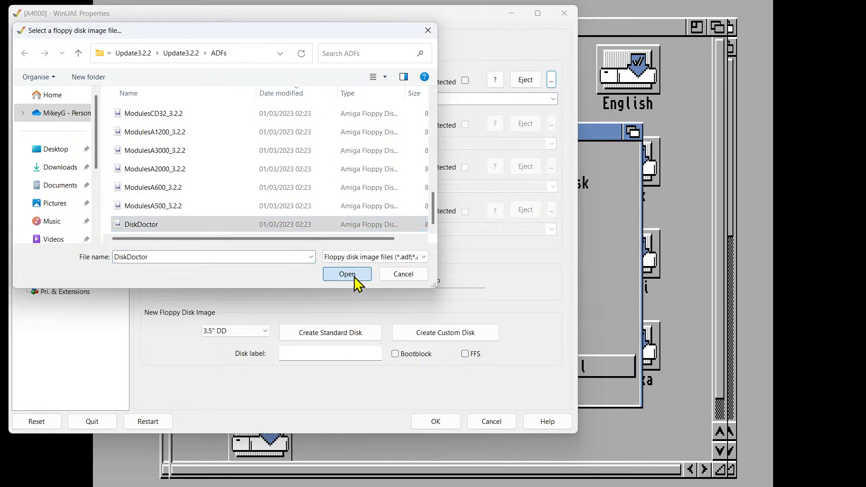
{"action": "left_click", "coordinate": [354, 276]}
{"action": "left_click", "coordinate": [433, 421]}
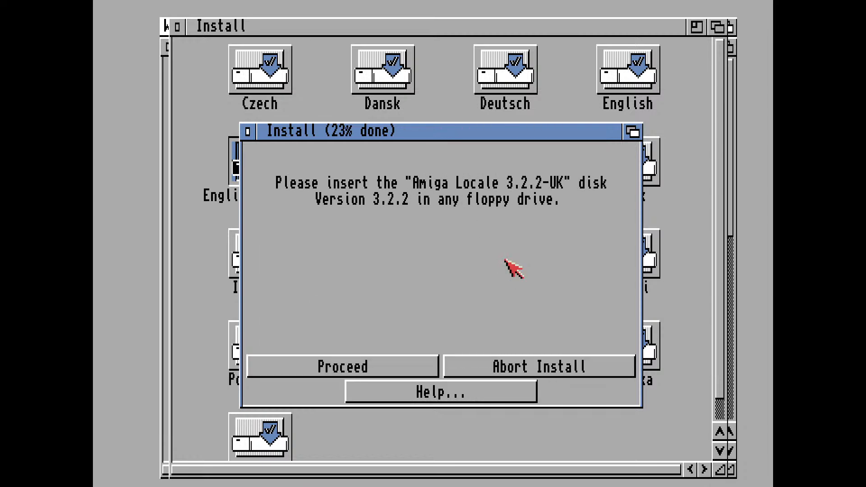
Replace the disk image in floppy drive DF0 with Locale3.2.2-UK so the update installation can finish
{"action": "key", "text": "F12"}
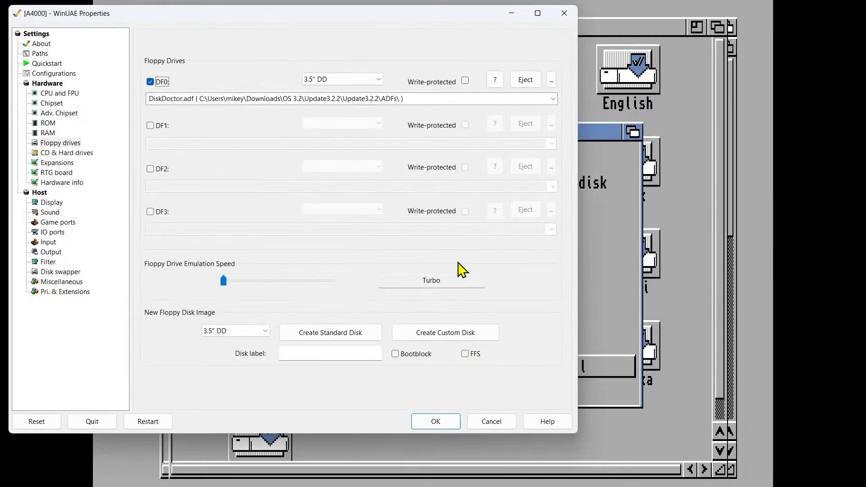
{"action": "left_click", "coordinate": [552, 80]}
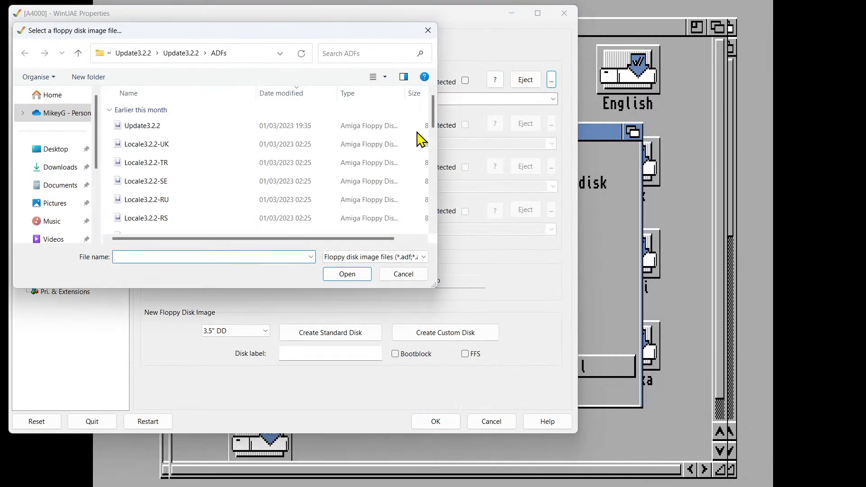
{"action": "left_click", "coordinate": [190, 146]}
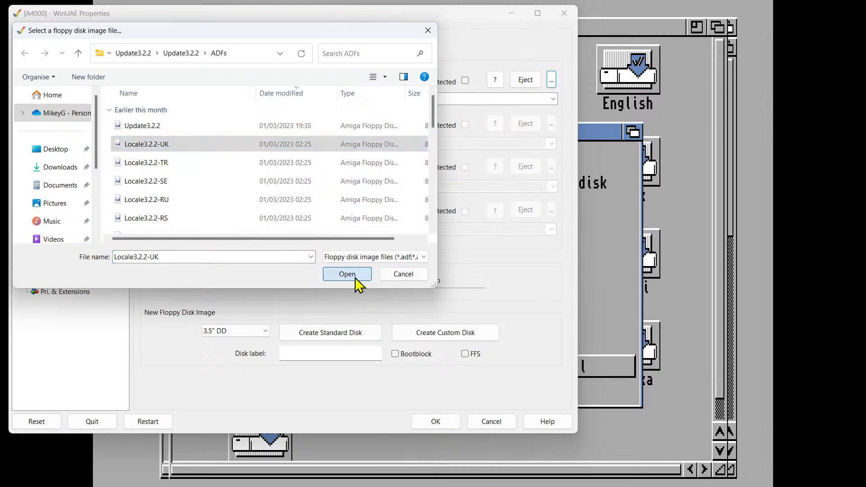
{"action": "left_click", "coordinate": [357, 276]}
{"action": "left_click", "coordinate": [453, 424]}
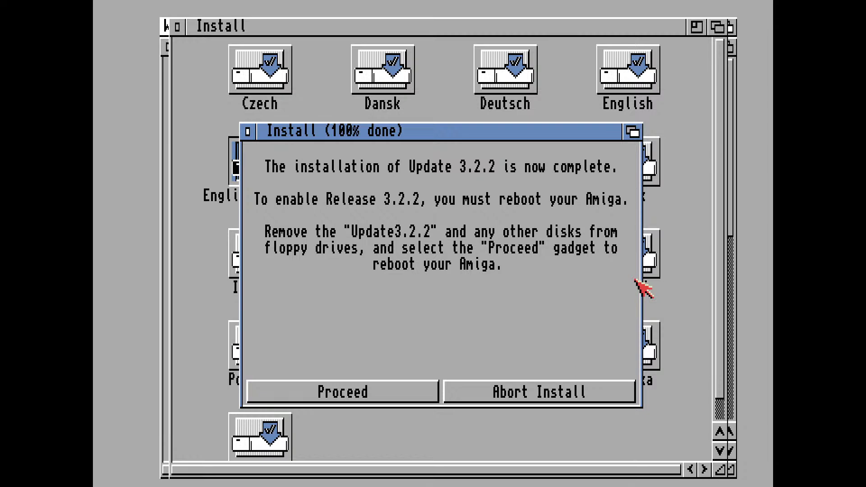
Eject the locale disk image from floppy drive DF0 and reset the emulated Amiga
{"action": "key", "text": "F12"}
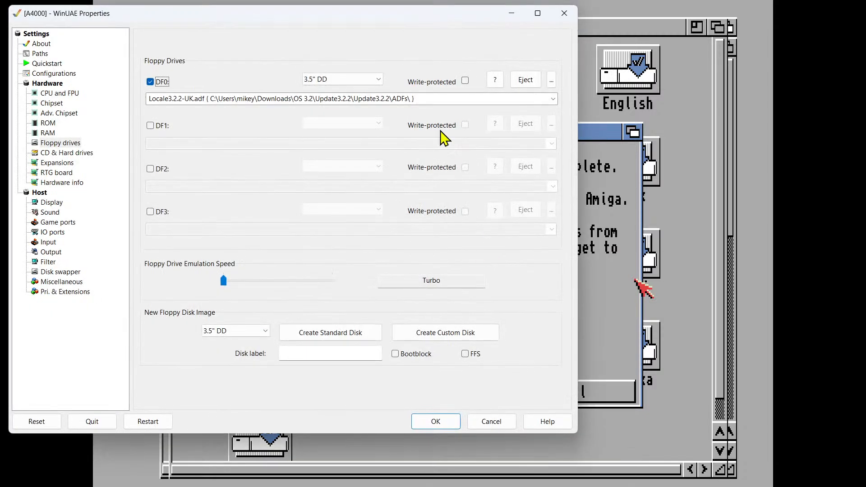
{"action": "left_click", "coordinate": [523, 81]}
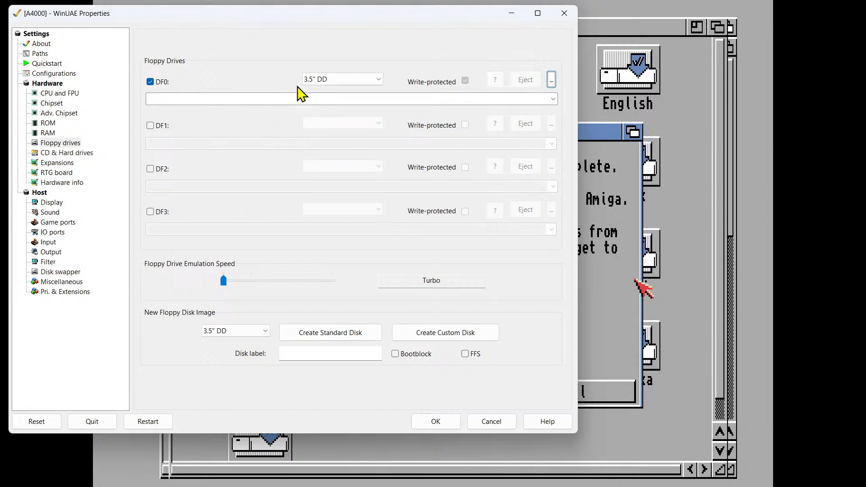
{"action": "left_click", "coordinate": [37, 422]}
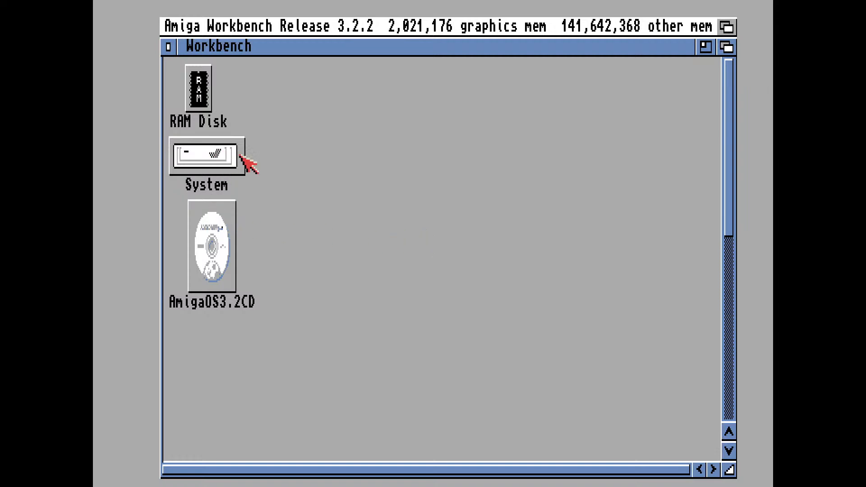
Eject the AmigaOS3.2CD image from the emulated CD drive and return to the Workbench
{"action": "scroll", "coordinate": [673, 345], "scroll_direction": "down", "scroll_amount": 6}
{"action": "scroll", "coordinate": [674, 331], "scroll_direction": "up", "scroll_amount": 5}
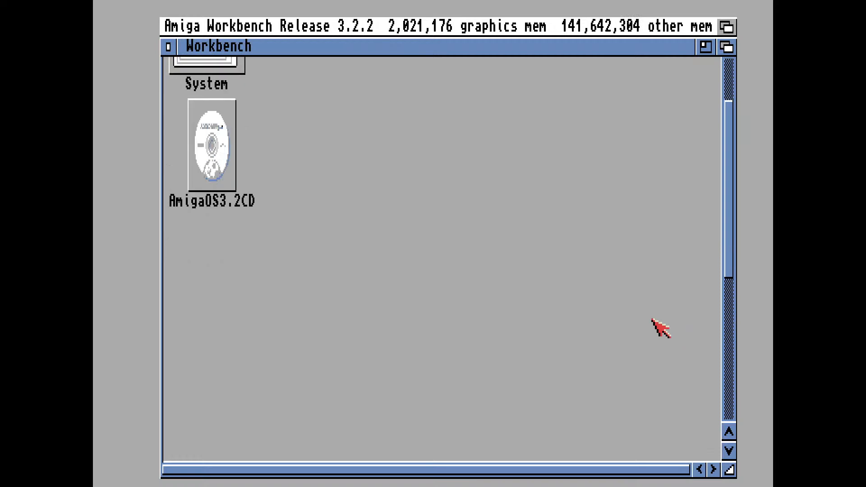
{"action": "key", "text": "F12"}
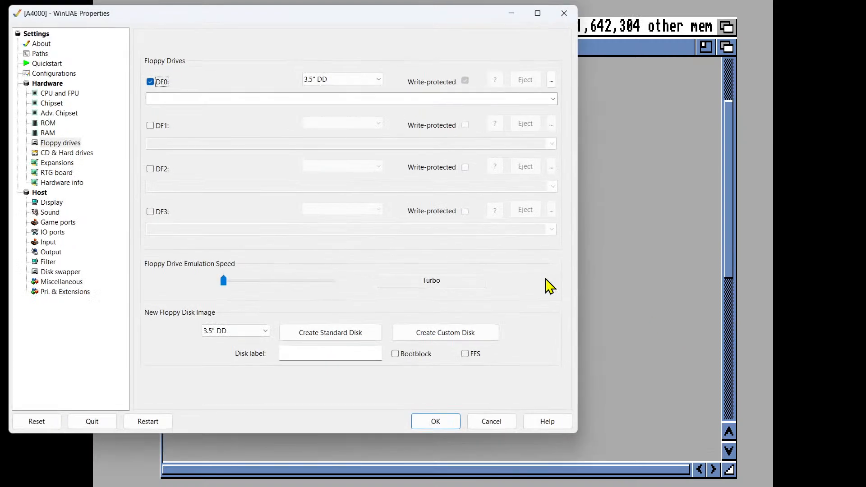
{"action": "left_click", "coordinate": [72, 155]}
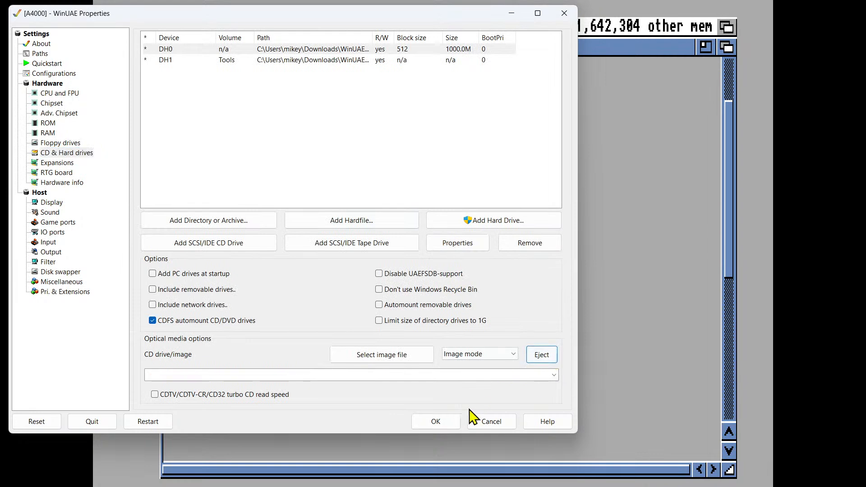
{"action": "left_click", "coordinate": [435, 421]}
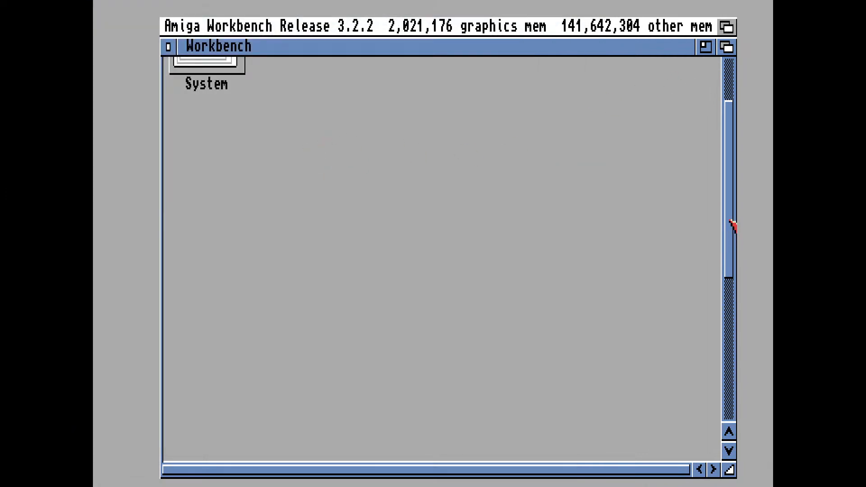
Move the Tools drive icon up beside the RAM Disk and System icons and snapshot the Workbench layout
{"action": "left_click_drag", "start_coordinate": [727, 227], "coordinate": [727, 368]}
{"action": "left_click_drag", "start_coordinate": [701, 417], "coordinate": [611, 120]}
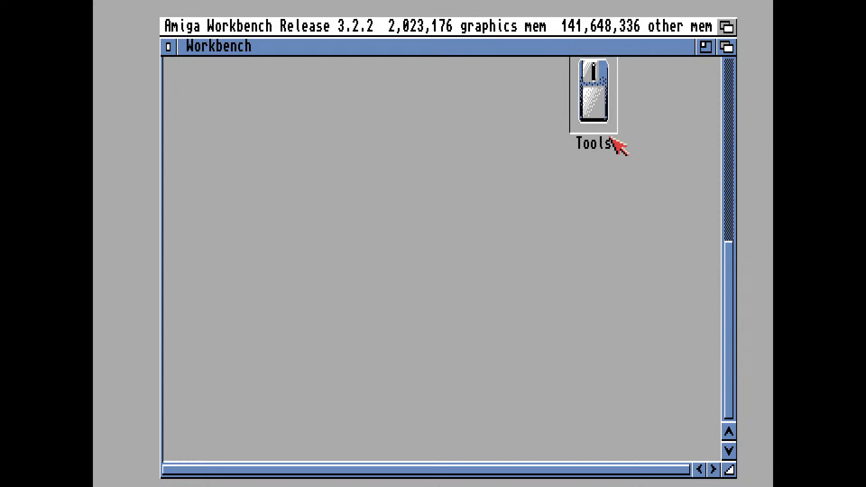
{"action": "scroll", "coordinate": [688, 243], "scroll_direction": "up", "scroll_amount": 10}
{"action": "scroll", "coordinate": [682, 255], "scroll_direction": "down", "scroll_amount": 3}
{"action": "left_click_drag", "start_coordinate": [614, 403], "coordinate": [519, 143]}
{"action": "scroll", "coordinate": [594, 275], "scroll_direction": "up", "scroll_amount": 3}
{"action": "left_click_drag", "start_coordinate": [500, 218], "coordinate": [324, 109]}
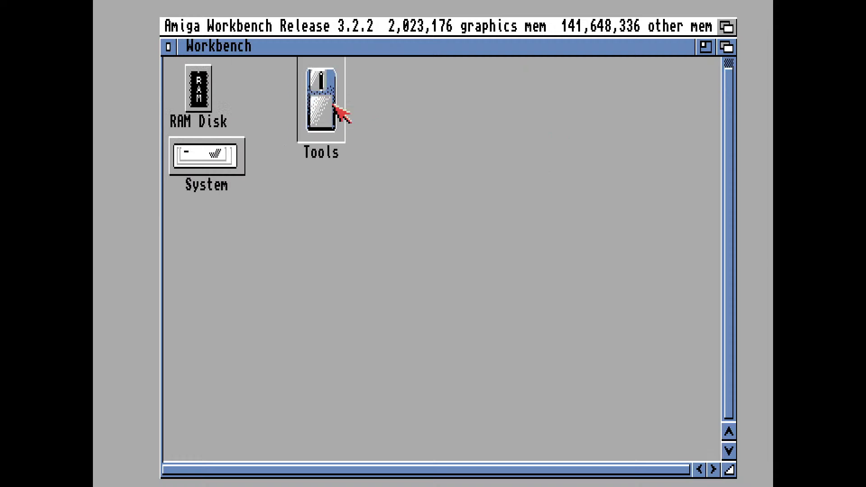
{"action": "right_click", "coordinate": [290, 26]}
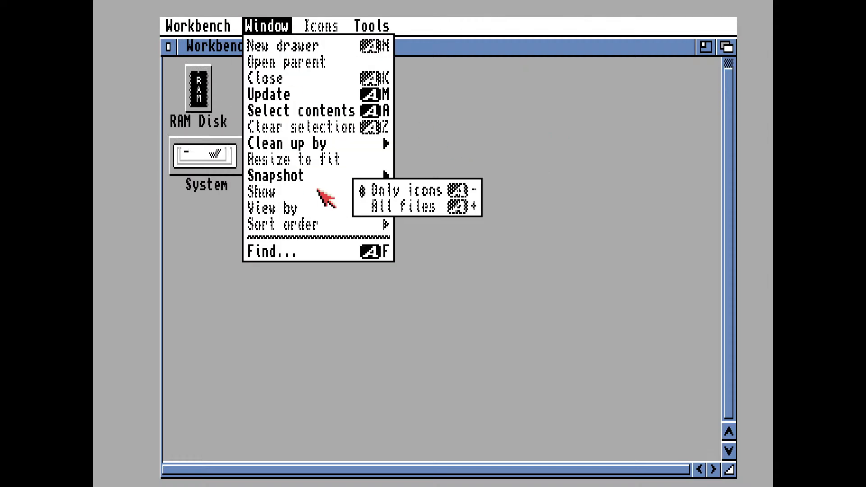
{"action": "right_click", "coordinate": [391, 191]}
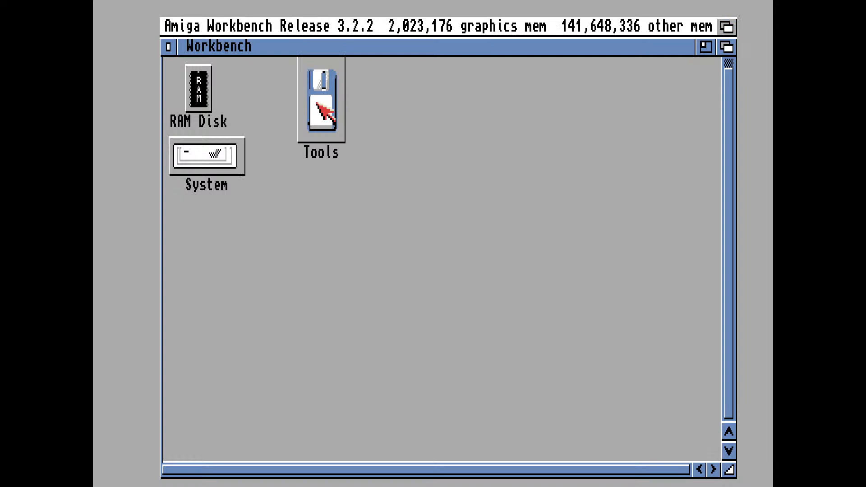
Turn the Workbench window into a backdrop and snapshot it
{"action": "right_click", "coordinate": [204, 21]}
{"action": "right_click", "coordinate": [212, 45]}
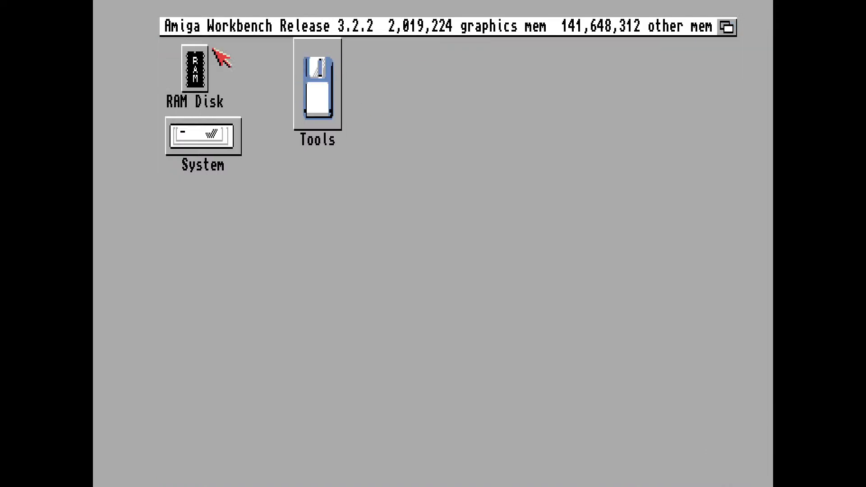
{"action": "right_click", "coordinate": [348, 25]}
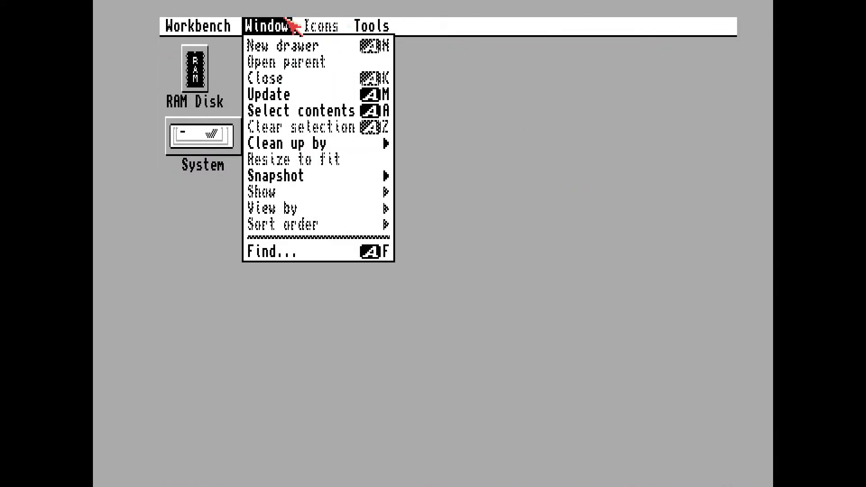
{"action": "right_click", "coordinate": [369, 191]}
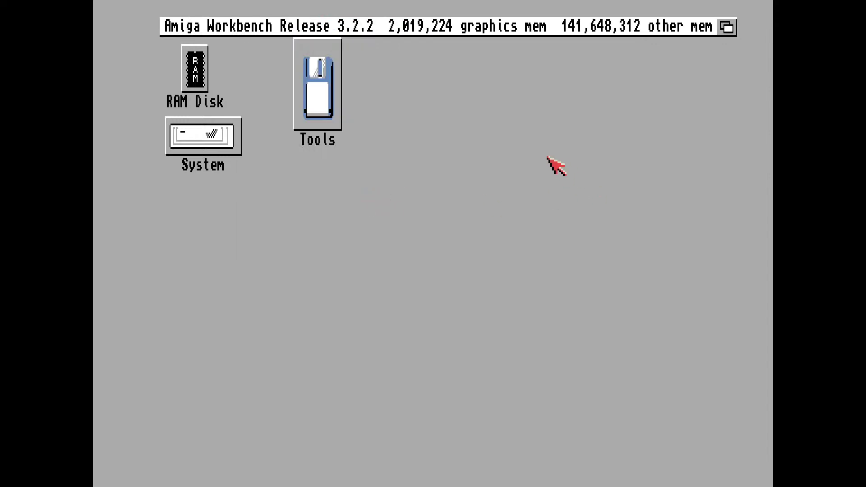
Move the Tools drive icon to the upper-right corner of the Workbench and snapshot its new position
{"action": "double_click", "coordinate": [325, 96]}
{"action": "left_click_drag", "start_coordinate": [324, 95], "coordinate": [713, 95]}
{"action": "right_click", "coordinate": [243, 20]}
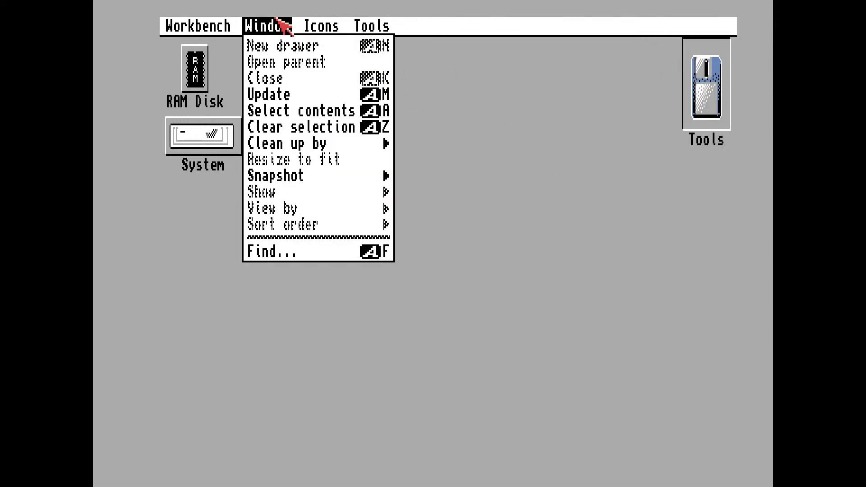
{"action": "right_click", "coordinate": [373, 189]}
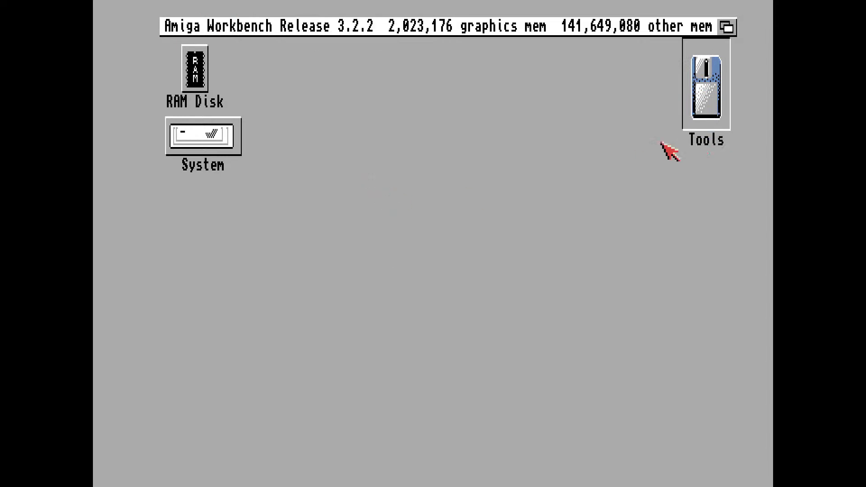
Open the Tools drive and enlarge its window to nearly the full width of the Workbench screen
{"action": "left_click", "coordinate": [637, 172]}
{"action": "double_click", "coordinate": [705, 96]}
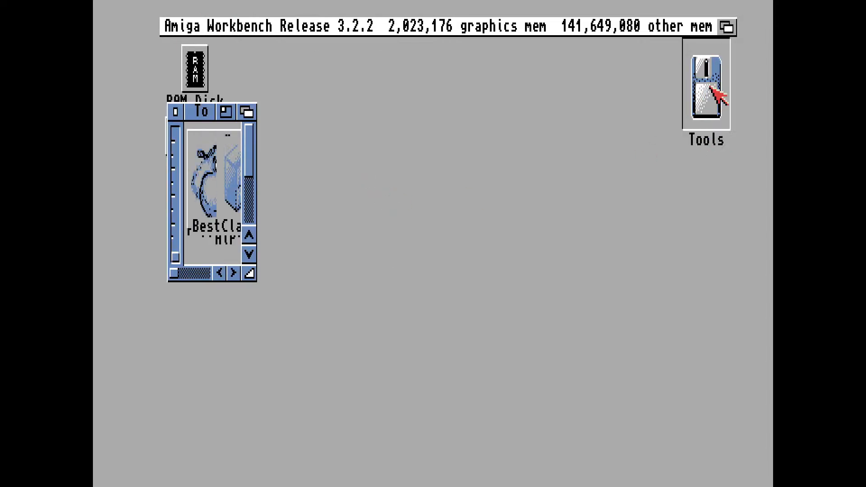
{"action": "left_click_drag", "start_coordinate": [257, 276], "coordinate": [719, 379]}
Clean up the icons in the Tools window by column and snapshot the arrangement
{"action": "right_click", "coordinate": [233, 28]}
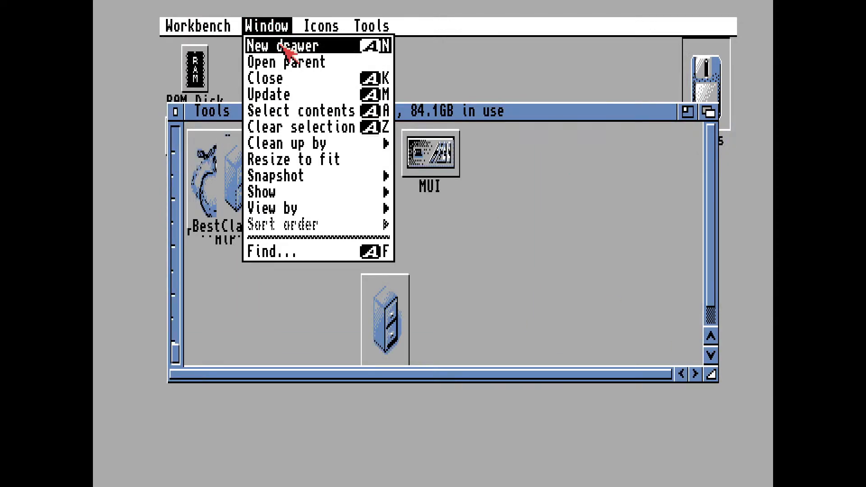
{"action": "mouse_move", "coordinate": [311, 143]}
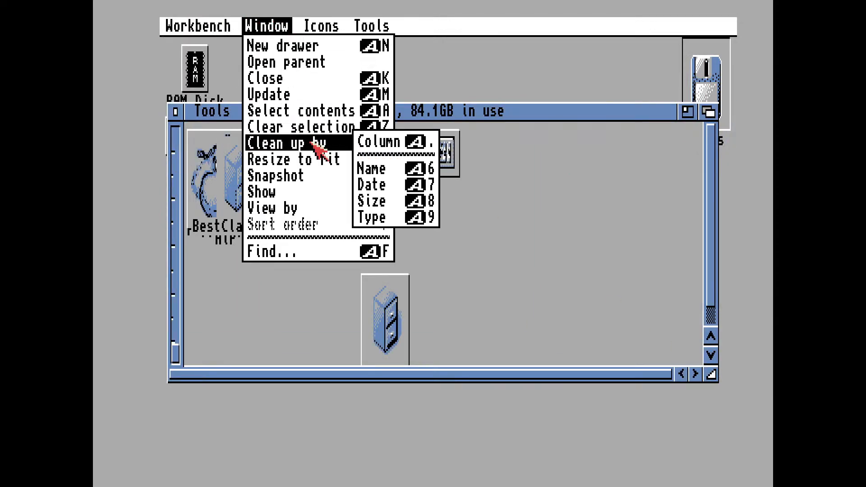
{"action": "left_click", "coordinate": [370, 144]}
{"action": "right_click", "coordinate": [294, 23]}
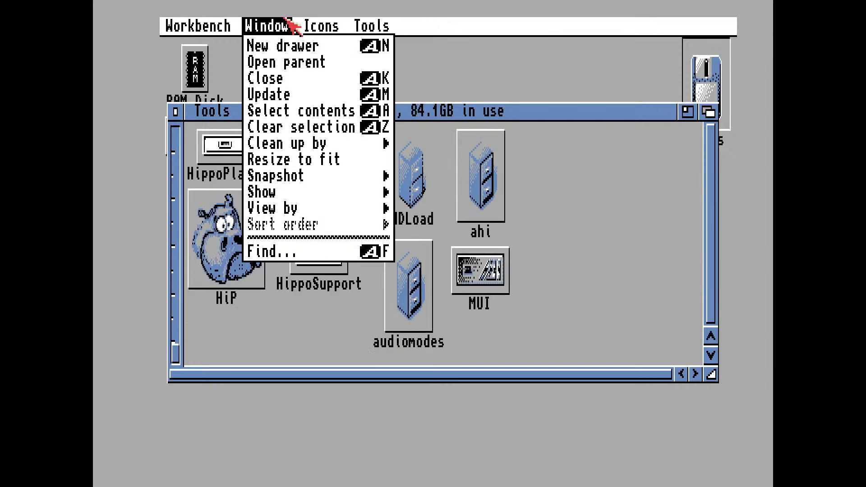
{"action": "left_click", "coordinate": [361, 177]}
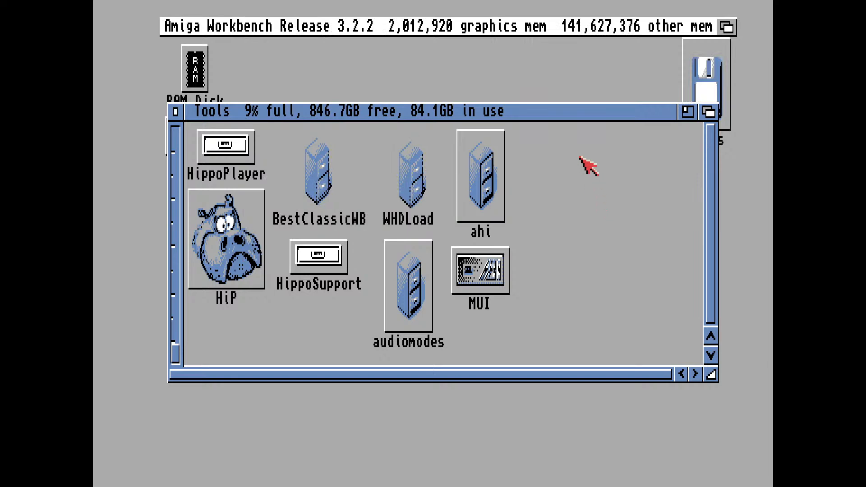
Open the BestClassicWB drawer from the Tools window, enlarge its window and move it to uncover the Tools icons
{"action": "left_click", "coordinate": [330, 175]}
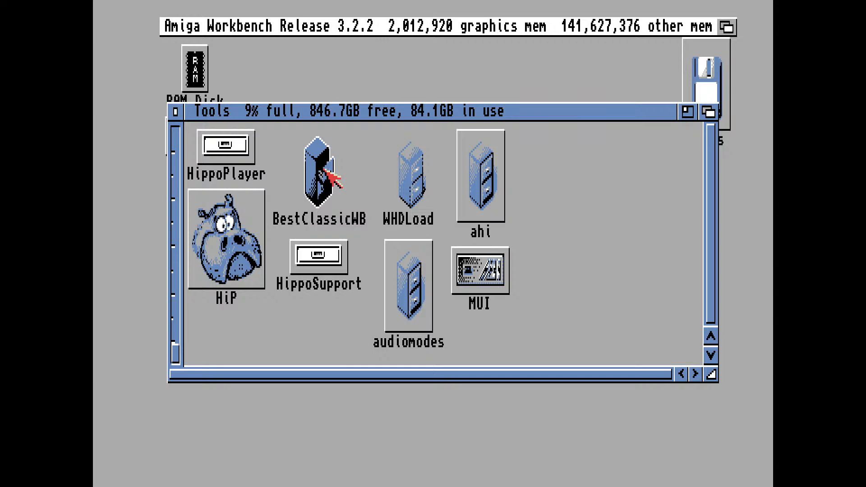
{"action": "double_click", "coordinate": [324, 171]}
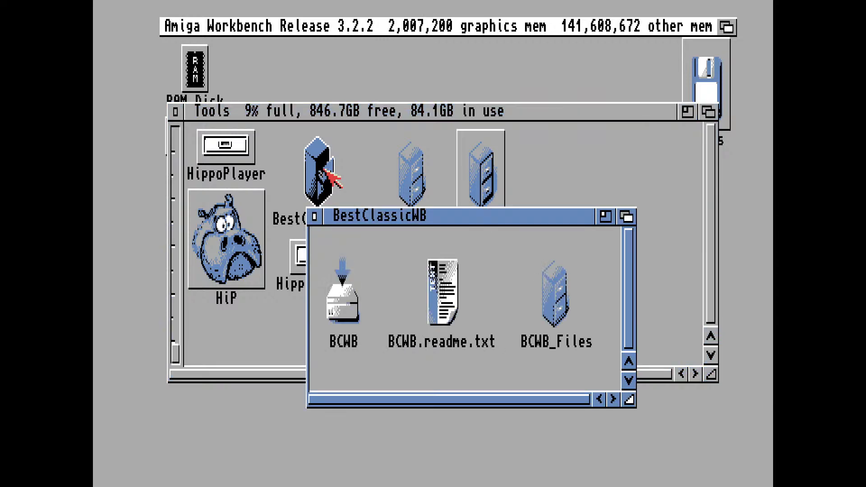
{"action": "left_click_drag", "start_coordinate": [476, 220], "coordinate": [420, 159]}
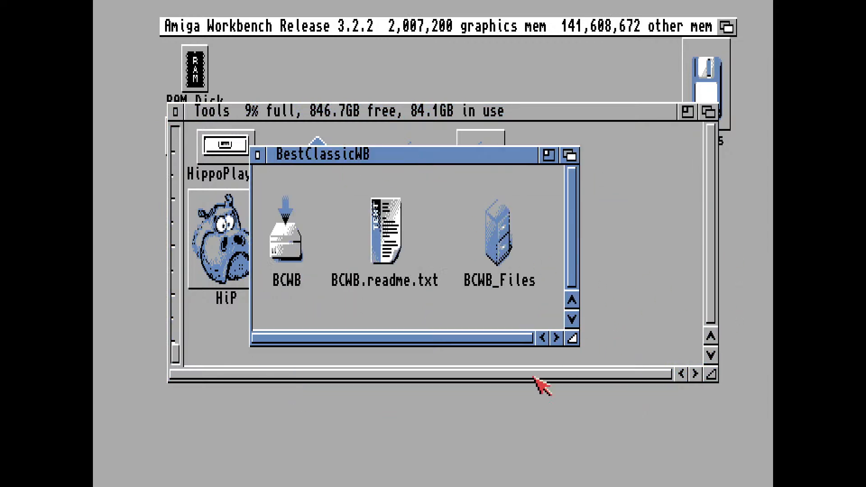
{"action": "left_click_drag", "start_coordinate": [576, 345], "coordinate": [682, 406]}
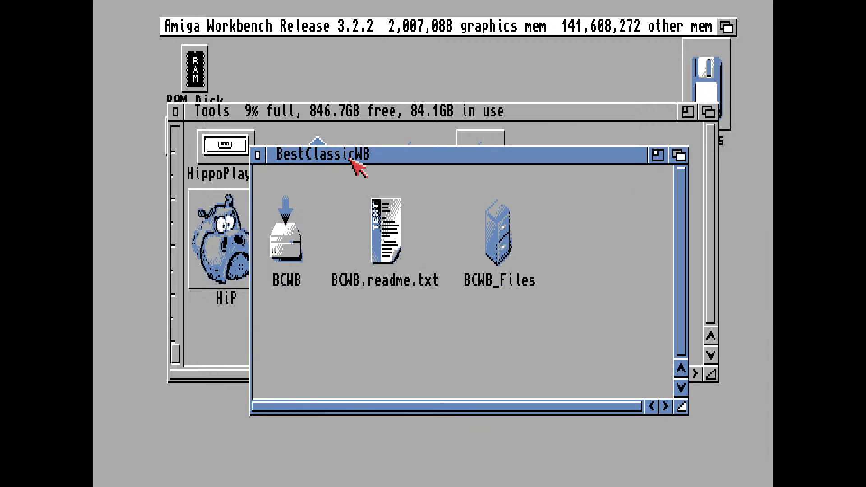
{"action": "left_click_drag", "start_coordinate": [352, 159], "coordinate": [356, 185]}
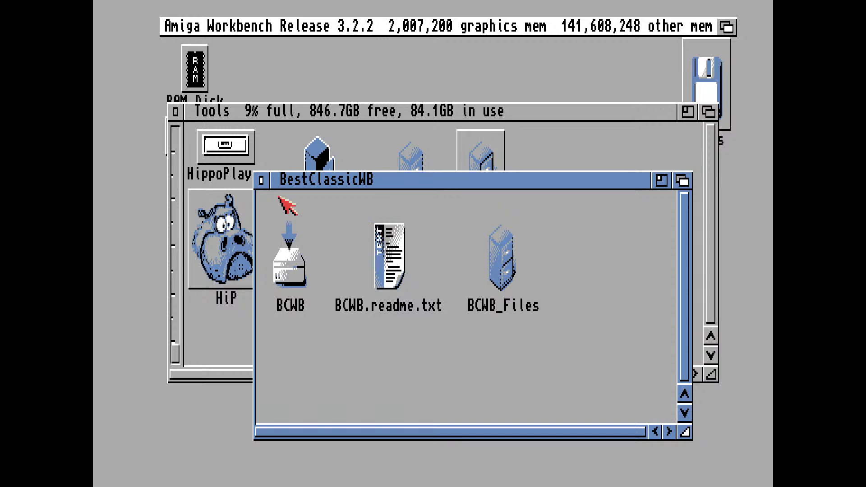
{"action": "left_click_drag", "start_coordinate": [302, 179], "coordinate": [350, 209]}
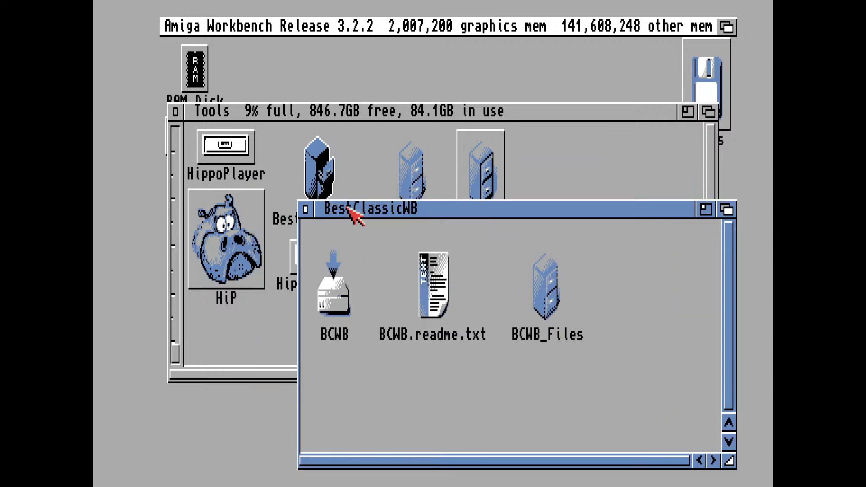
Run the BCWB installation script, answer Y to start the installation, and move its output window lower on the Workbench
{"action": "double_click", "coordinate": [339, 312]}
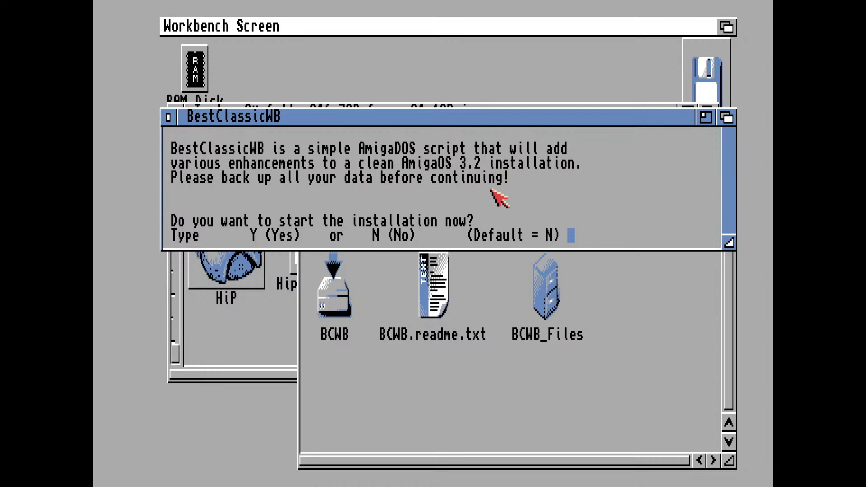
{"action": "type", "text": "Y"}
{"action": "key", "text": "Return"}
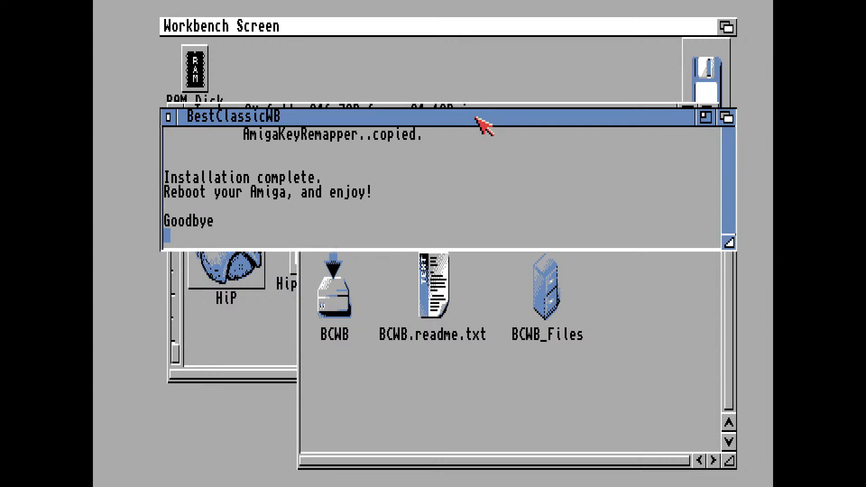
{"action": "left_click_drag", "start_coordinate": [477, 118], "coordinate": [476, 232]}
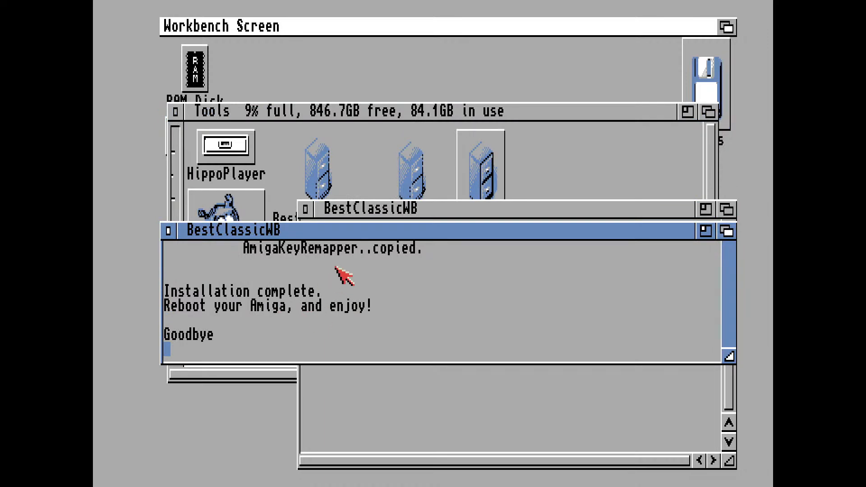
Check the emulator's CPU and FPU settings and its floppy drive settings, leaving them as they are
{"action": "key", "text": "F12"}
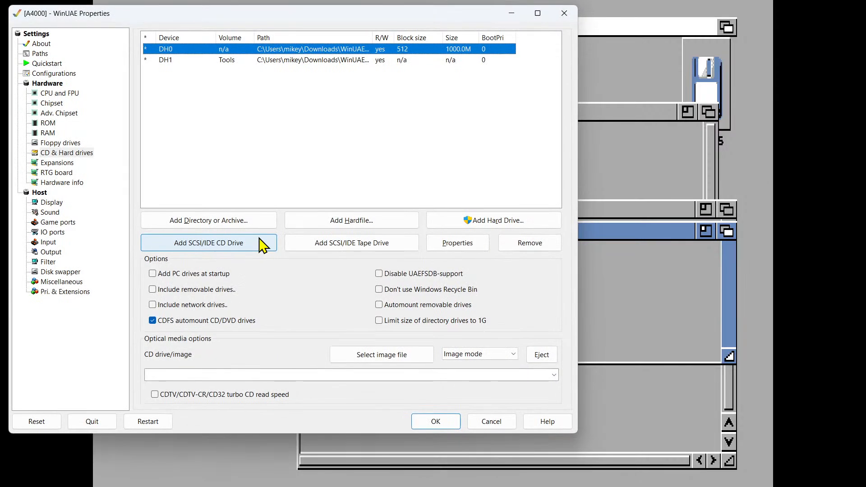
{"action": "left_click", "coordinate": [63, 93]}
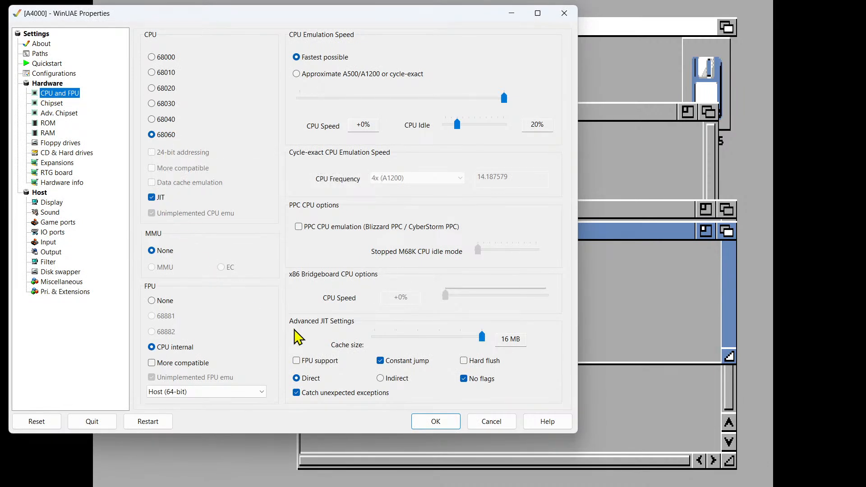
{"action": "left_click", "coordinate": [436, 422]}
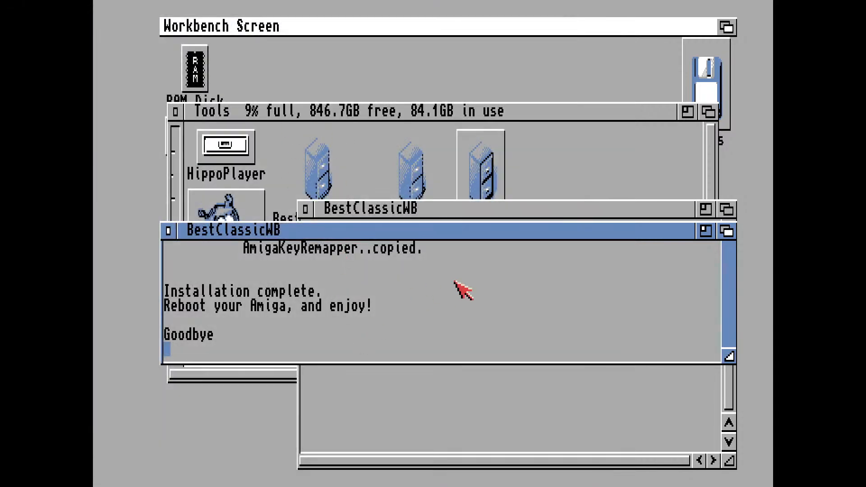
{"action": "key", "text": "F12"}
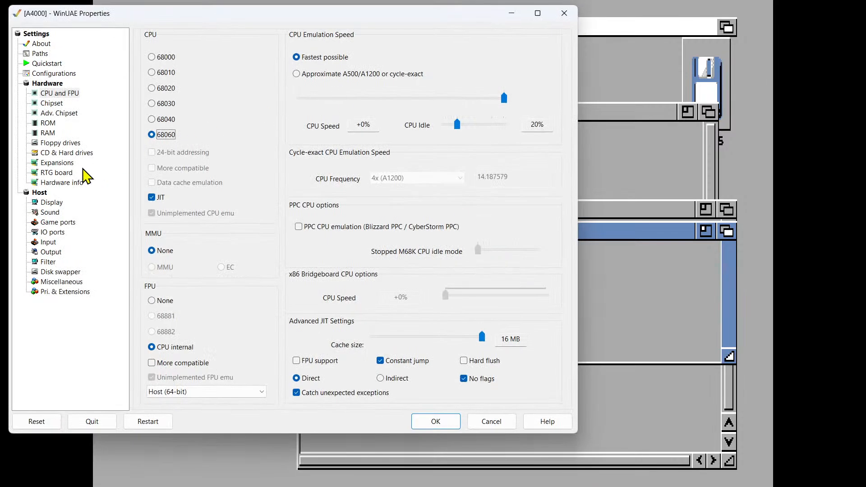
{"action": "left_click", "coordinate": [77, 143]}
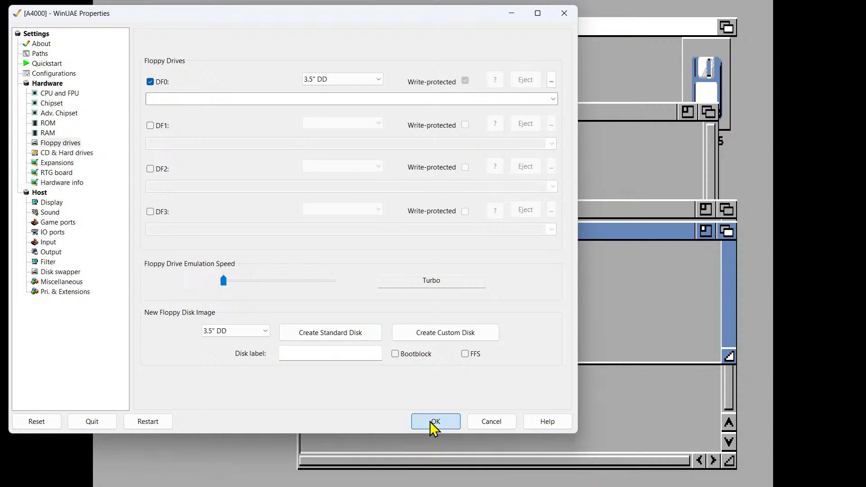
{"action": "left_click", "coordinate": [434, 423]}
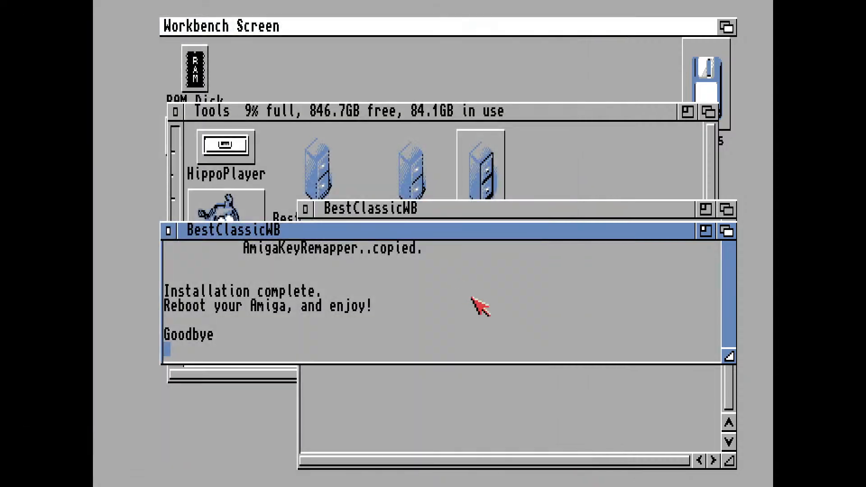
Reboot the emulated Amiga to load the BestClassicWB enhancements
{"action": "key", "text": "ctrl+Super_L+Super_R"}
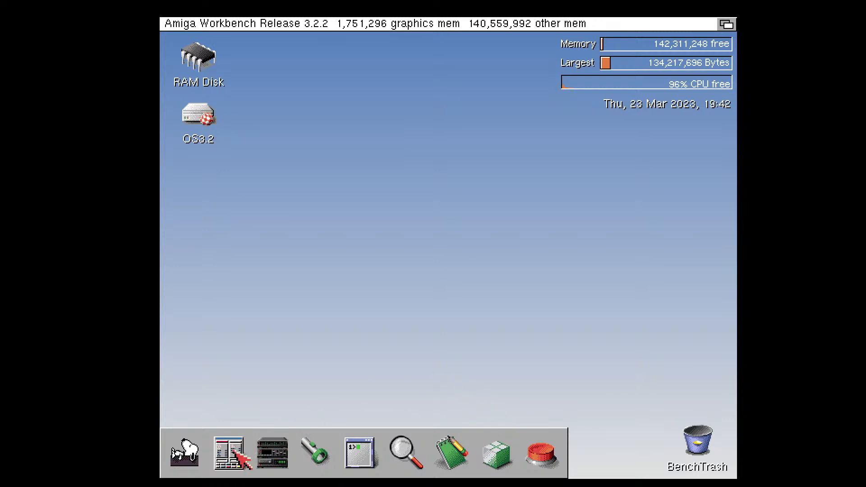
Launch SnoopDos and Directory Opus in turn from the Workbench dock, closing each after a look
{"action": "left_click", "coordinate": [193, 462]}
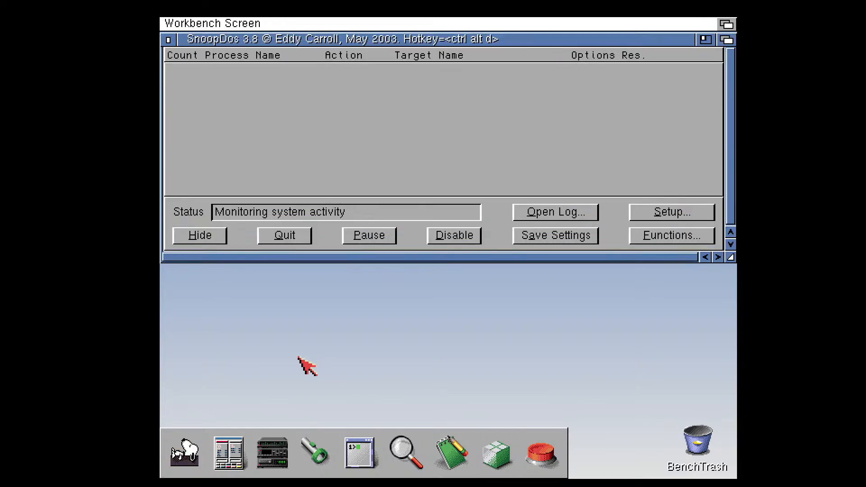
{"action": "left_click", "coordinate": [168, 40]}
{"action": "left_click", "coordinate": [229, 453]}
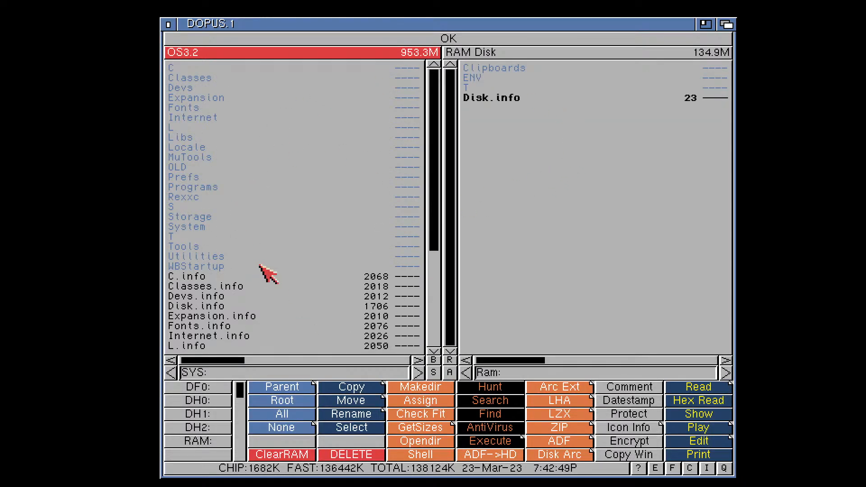
{"action": "left_click", "coordinate": [170, 25]}
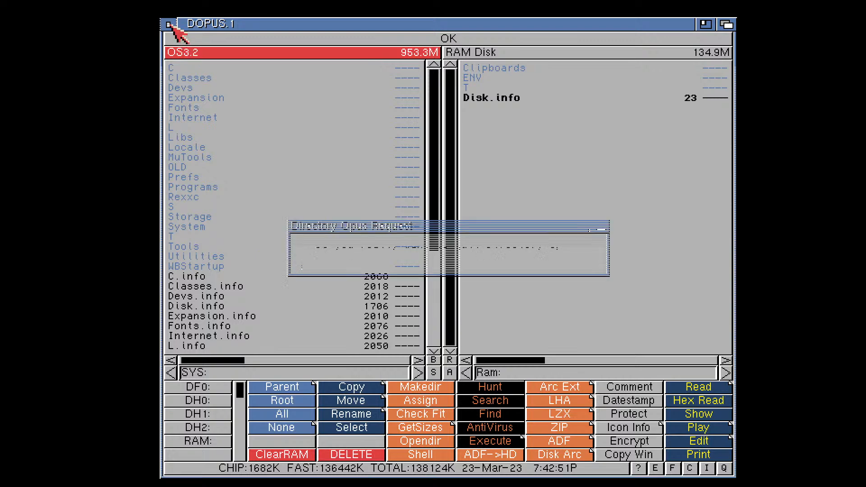
{"action": "left_click", "coordinate": [346, 263]}
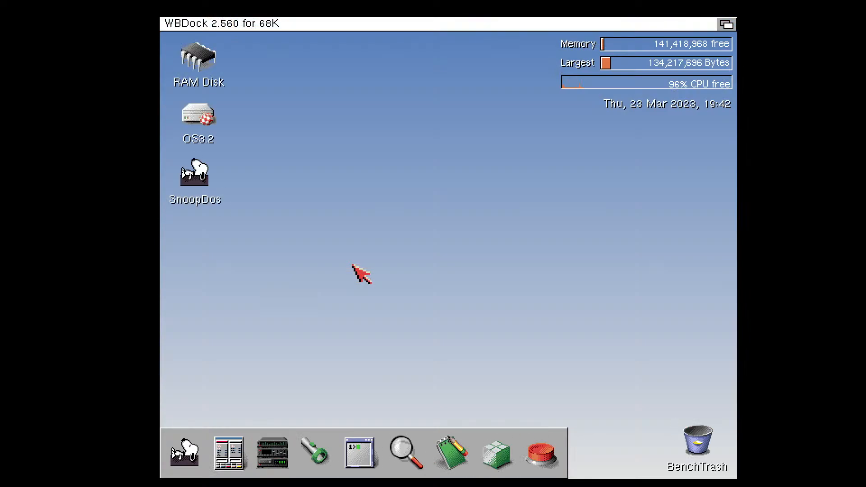
Launch EaglePlayer from the dock, shift its window toward the middle of the Workbench, and close the player
{"action": "left_click", "coordinate": [276, 461]}
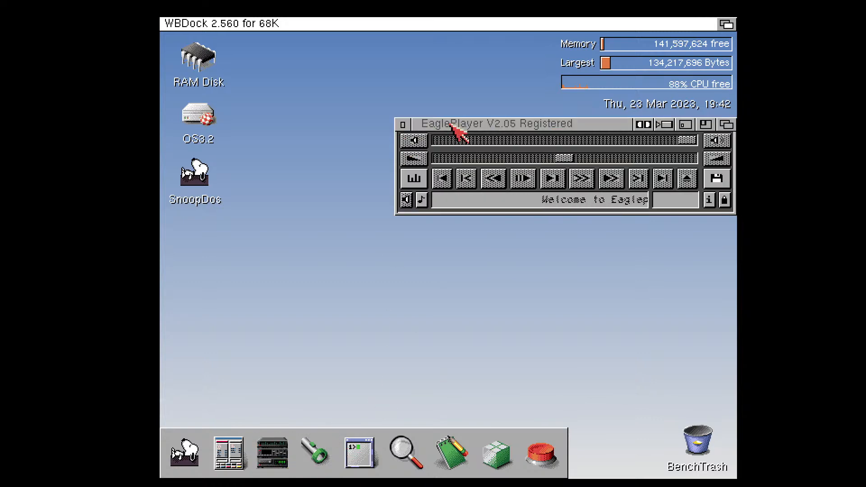
{"action": "left_click_drag", "start_coordinate": [459, 131], "coordinate": [416, 141]}
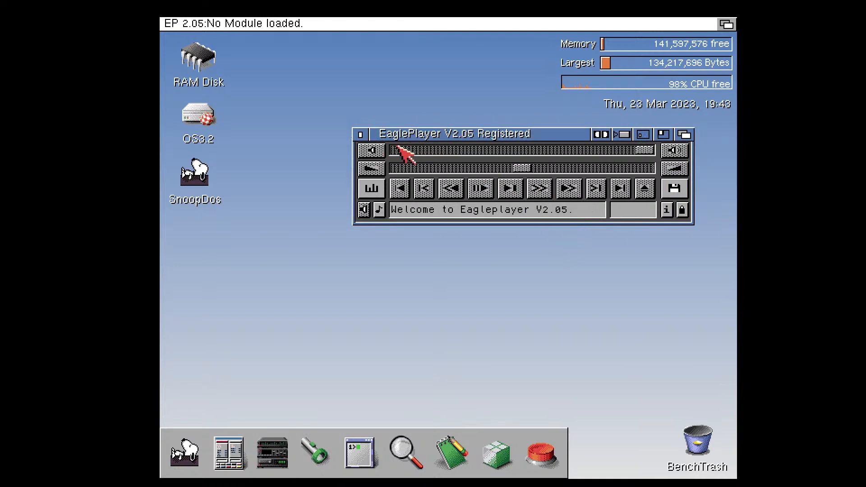
{"action": "left_click", "coordinate": [360, 135]}
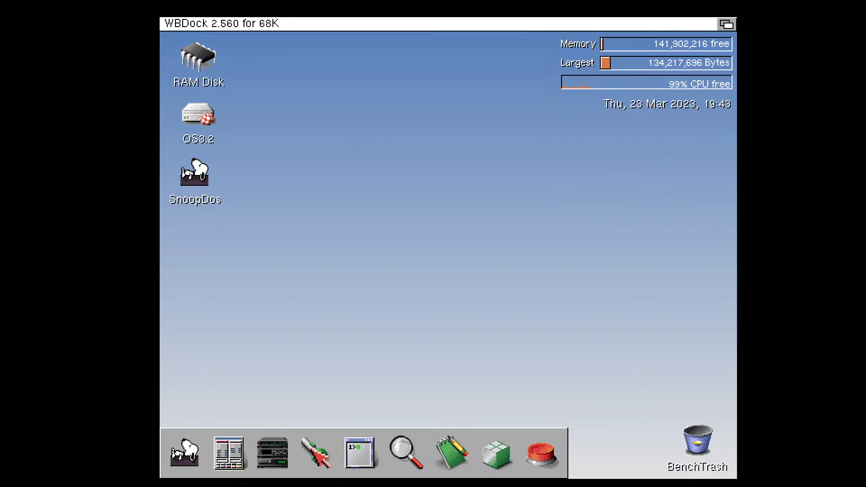
Launch SimpleFind from the dock and search the SYS: path for files matching the pattern Startup
{"action": "left_click", "coordinate": [316, 454]}
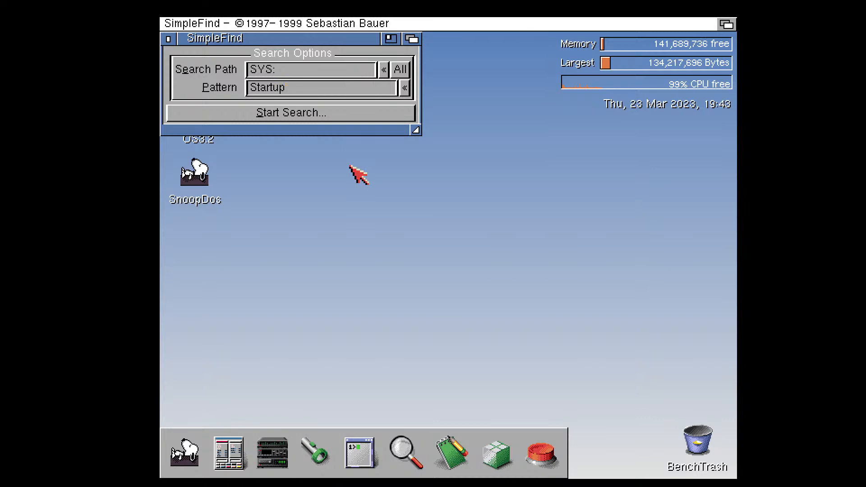
{"action": "left_click", "coordinate": [322, 118]}
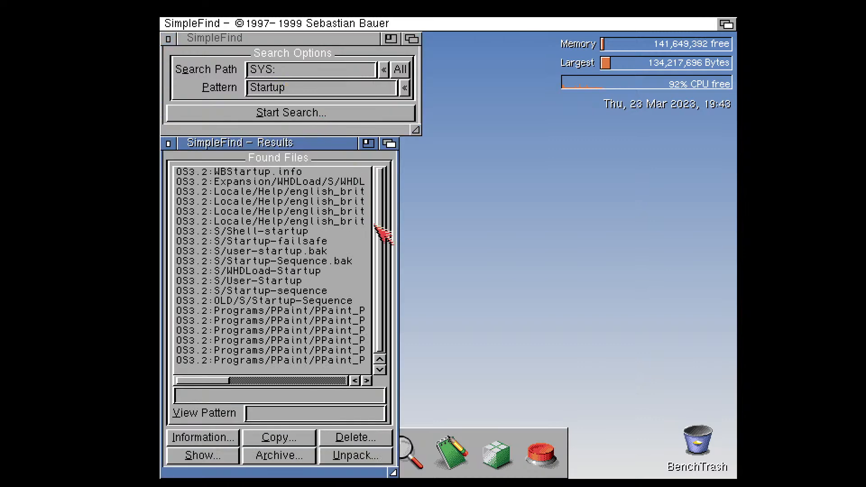
{"action": "mouse_move", "coordinate": [211, 381]}
{"action": "left_mouse_down"}
{"action": "mouse_move", "coordinate": [225, 388]}
{"action": "mouse_move", "coordinate": [221, 381]}
{"action": "left_mouse_up"}
View the S/Startup-sequence file from the search results, and close the file and SimpleFind
{"action": "left_click", "coordinate": [248, 293]}
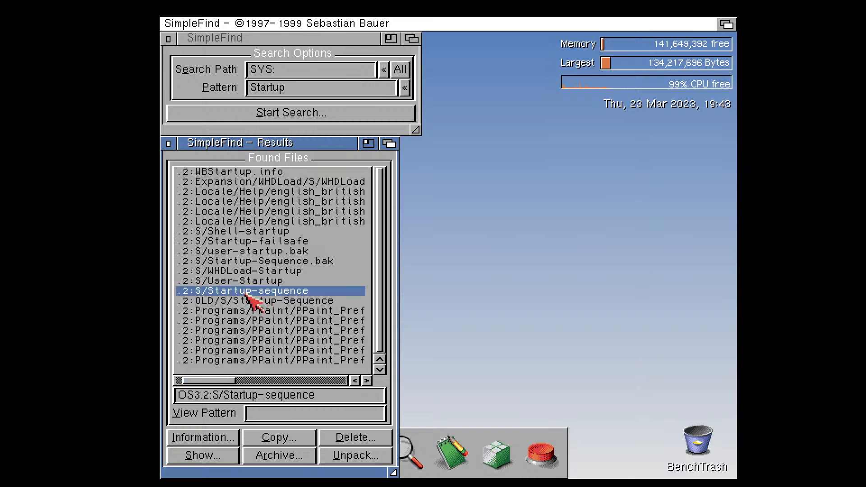
{"action": "left_click_drag", "start_coordinate": [384, 269], "coordinate": [384, 277]}
{"action": "double_click", "coordinate": [306, 293]}
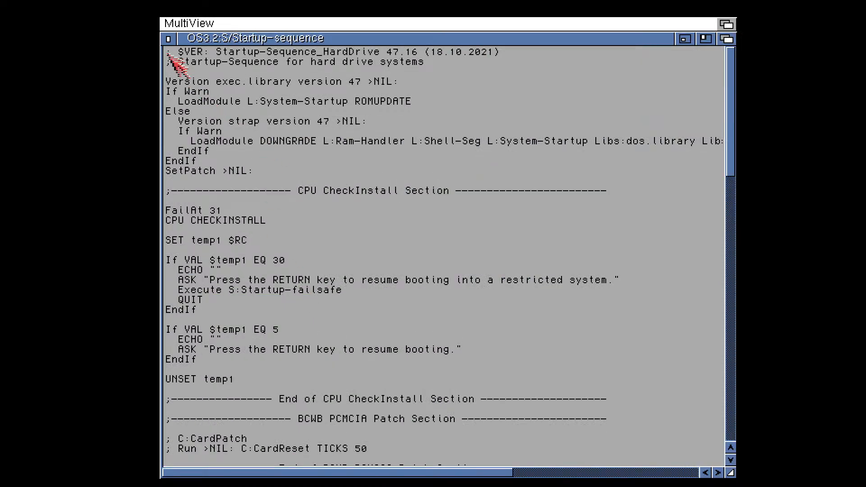
{"action": "left_click", "coordinate": [168, 39]}
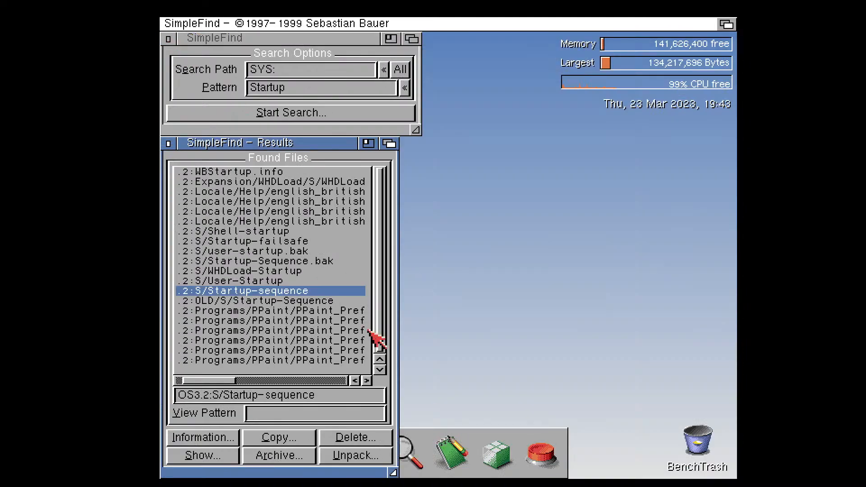
{"action": "mouse_move", "coordinate": [382, 315]}
{"action": "left_mouse_down"}
{"action": "mouse_move", "coordinate": [376, 299]}
{"action": "mouse_move", "coordinate": [377, 319]}
{"action": "left_mouse_up"}
{"action": "left_click", "coordinate": [169, 142]}
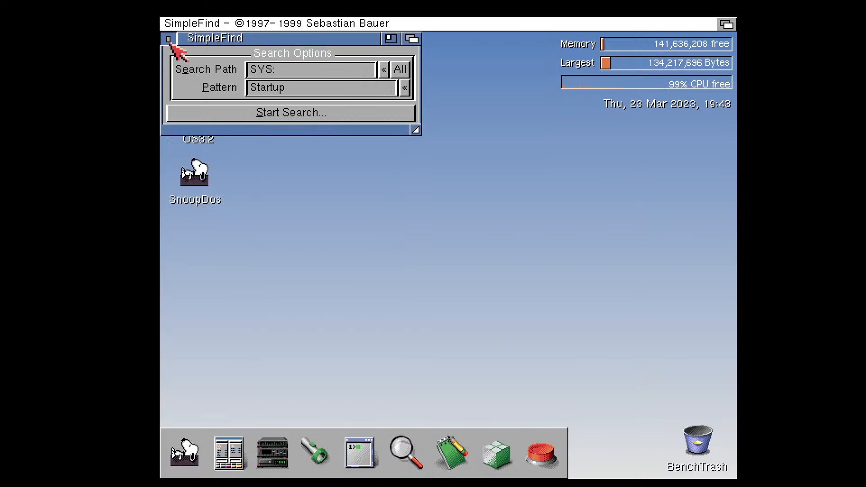
{"action": "left_click", "coordinate": [169, 39]}
Open and close the AmigaShell from the dock, and bring up the file viewer's open requester and cancel it
{"action": "left_click", "coordinate": [363, 456]}
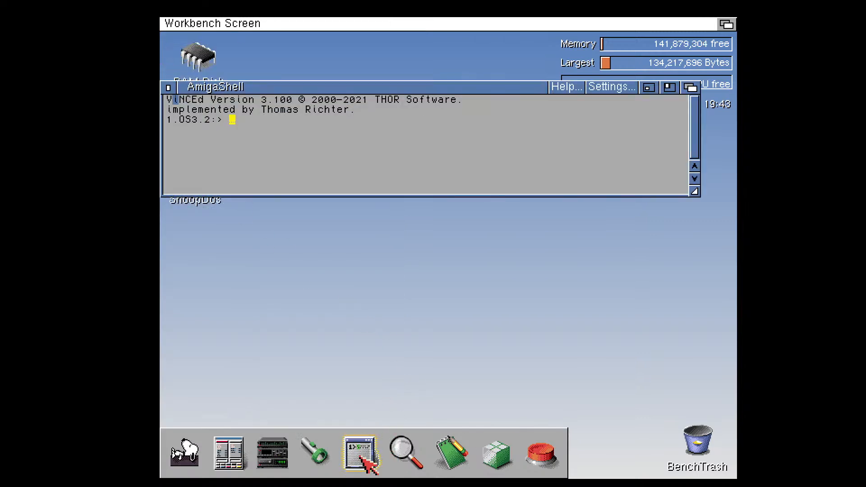
{"action": "left_click", "coordinate": [169, 88]}
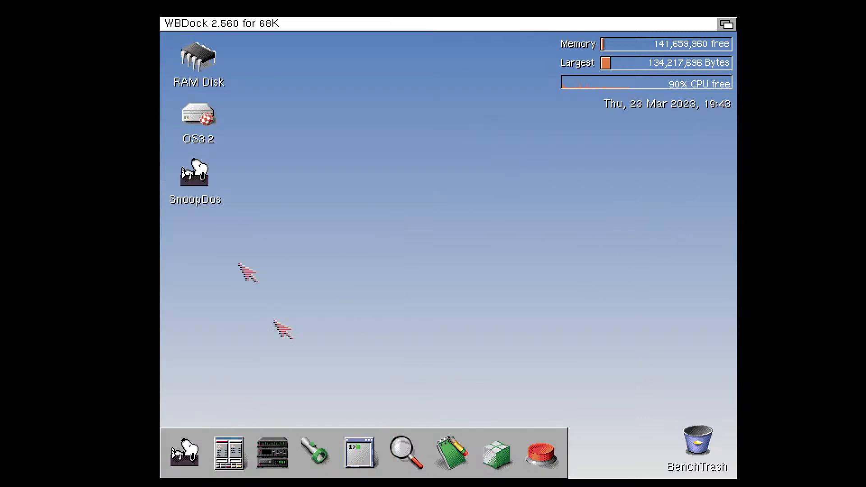
{"action": "left_click", "coordinate": [413, 456]}
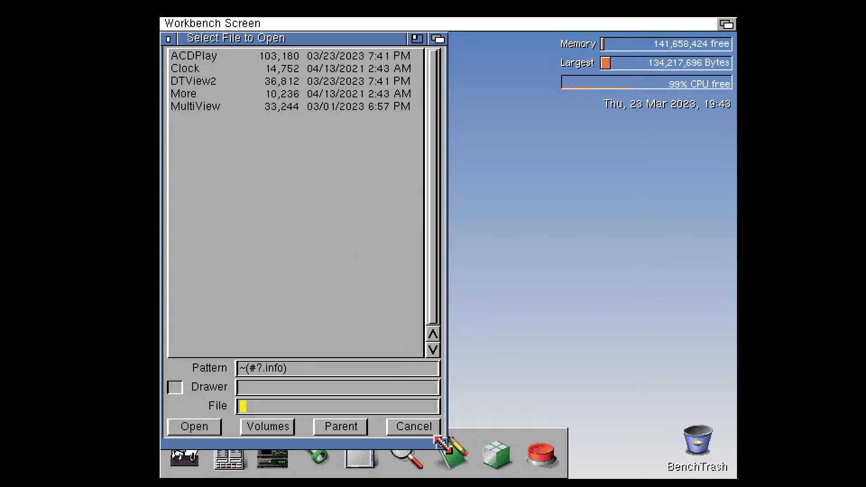
{"action": "left_click", "coordinate": [416, 431]}
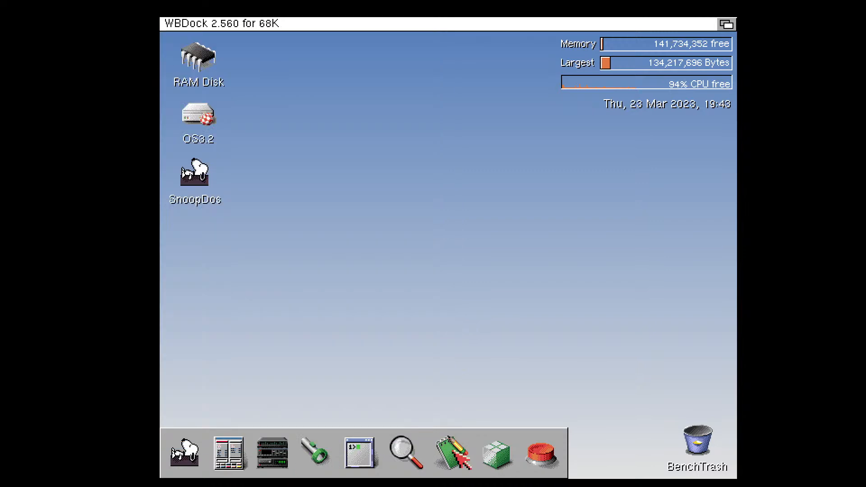
Launch TextEdit from the dock and close its empty document
{"action": "left_click", "coordinate": [454, 453]}
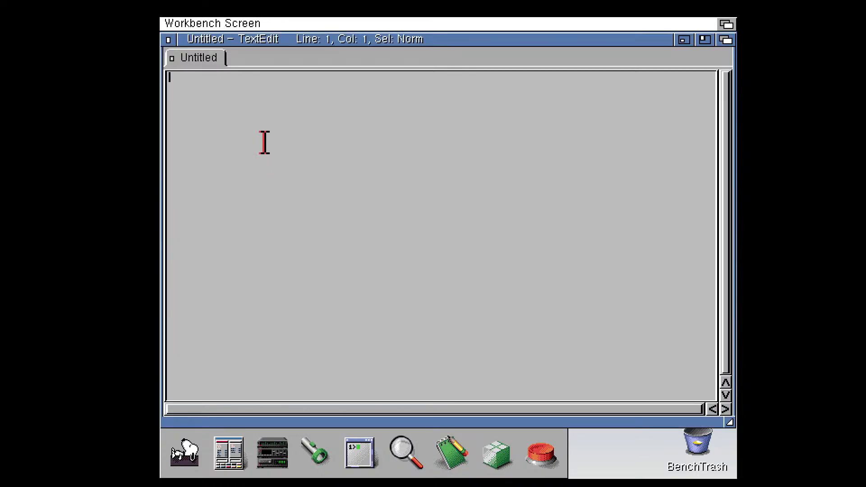
{"action": "left_click", "coordinate": [168, 39]}
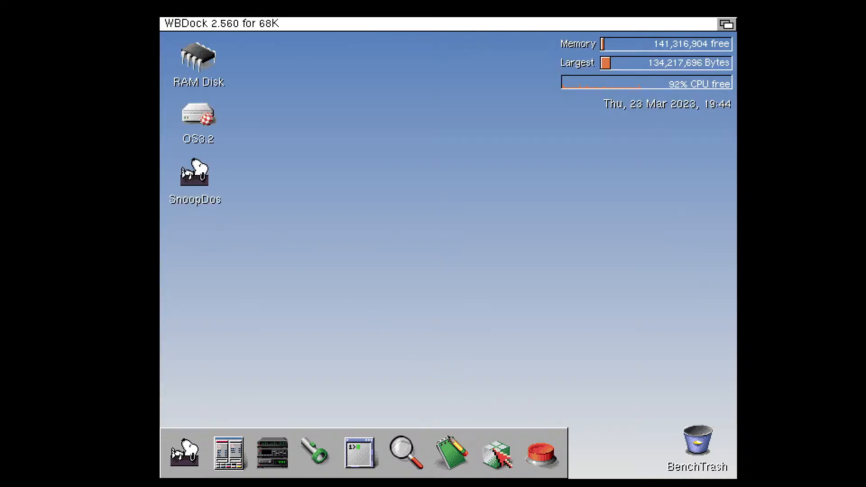
Launch the Voodoo-X archive extractor from the dock and close its window
{"action": "left_click", "coordinate": [497, 454]}
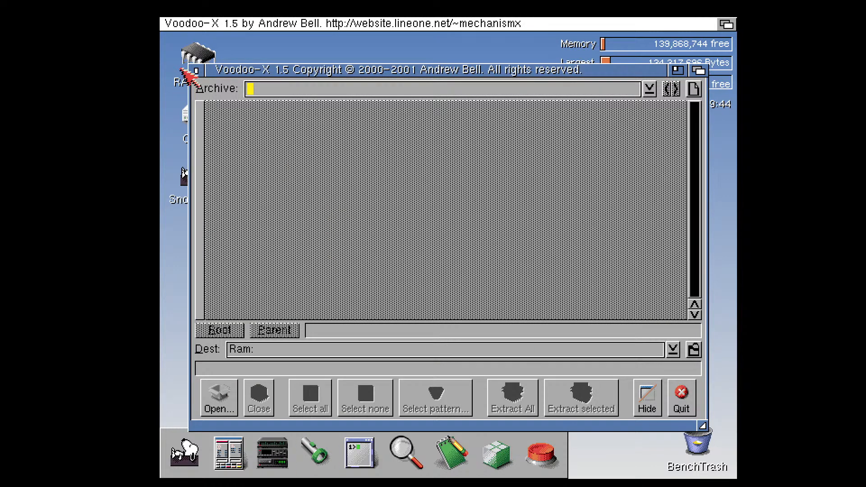
{"action": "left_click", "coordinate": [197, 71]}
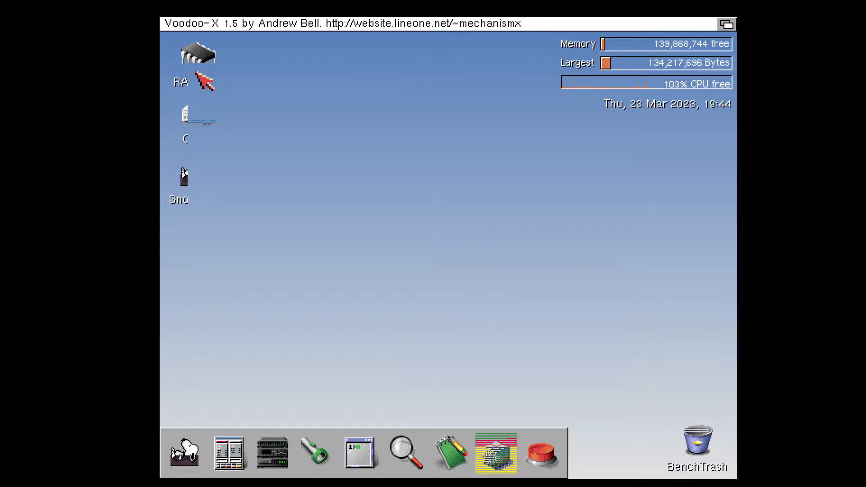
{"action": "left_click", "coordinate": [541, 458]}
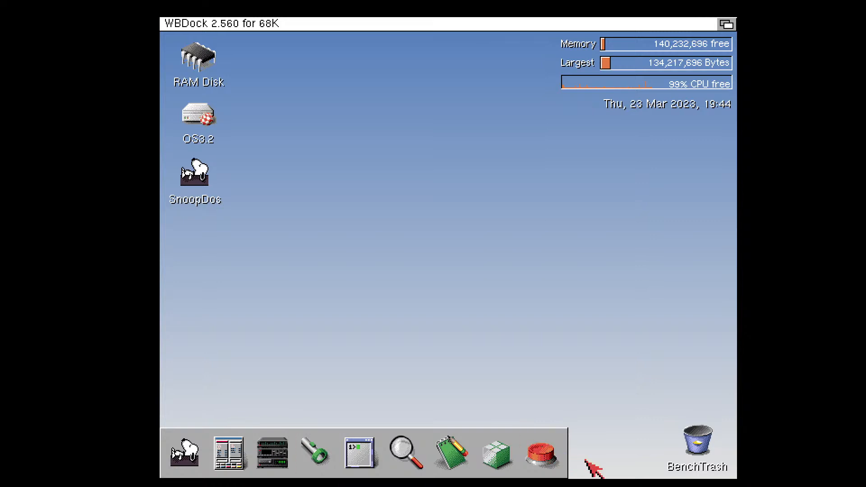
{"action": "left_click", "coordinate": [367, 205]}
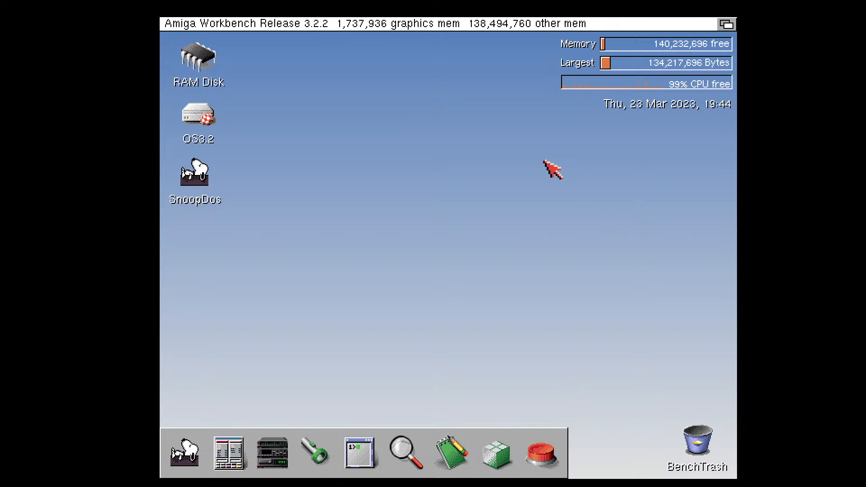
Turn off the Workbench backdrop, move the Tools disk icon out from under the system monitor readouts, and restore the backdrop
{"action": "right_click", "coordinate": [273, 27]}
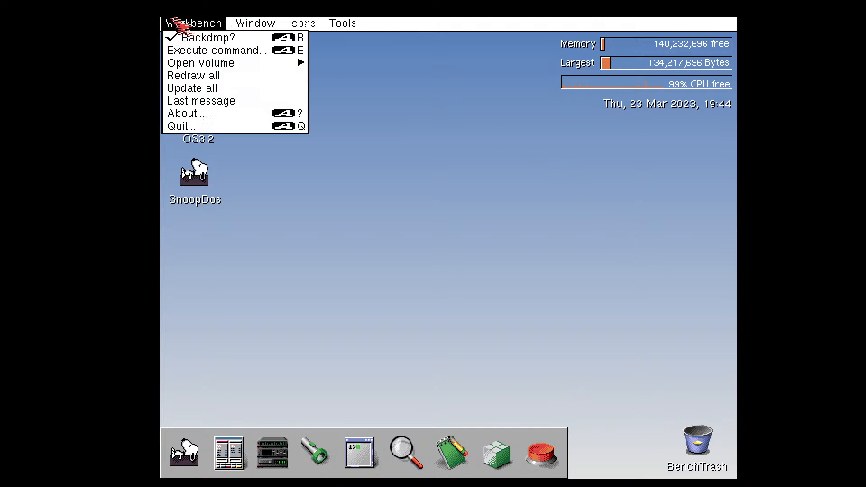
{"action": "right_click", "coordinate": [209, 39]}
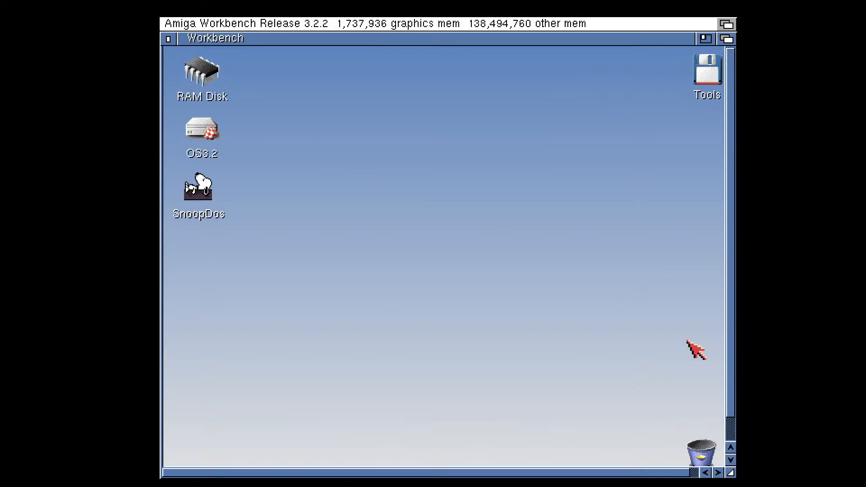
{"action": "left_click_drag", "start_coordinate": [706, 75], "coordinate": [631, 84]}
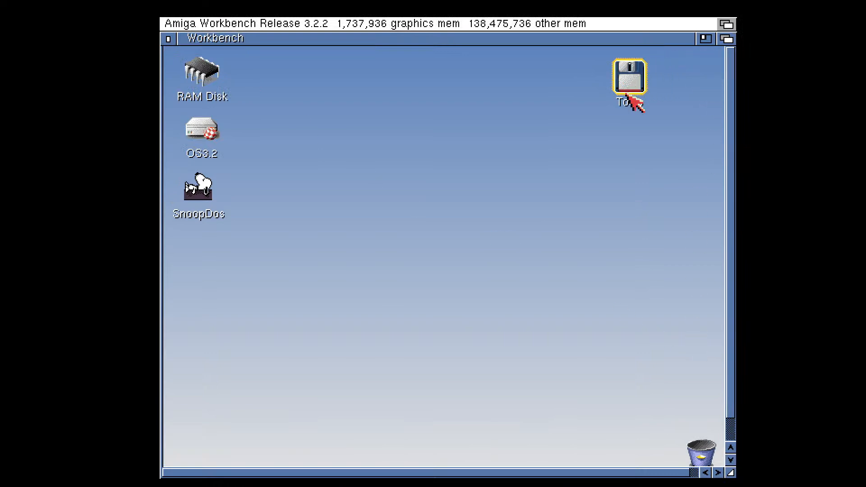
{"action": "right_click", "coordinate": [168, 26]}
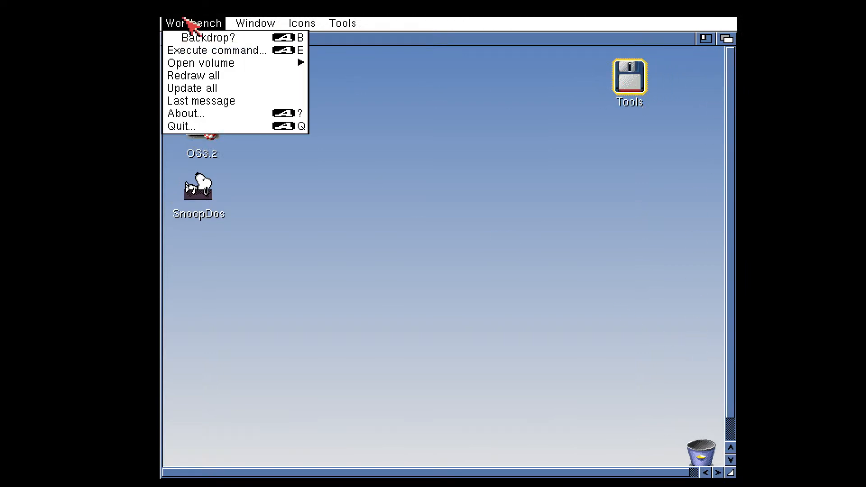
{"action": "right_click", "coordinate": [199, 38]}
{"action": "left_click", "coordinate": [611, 210]}
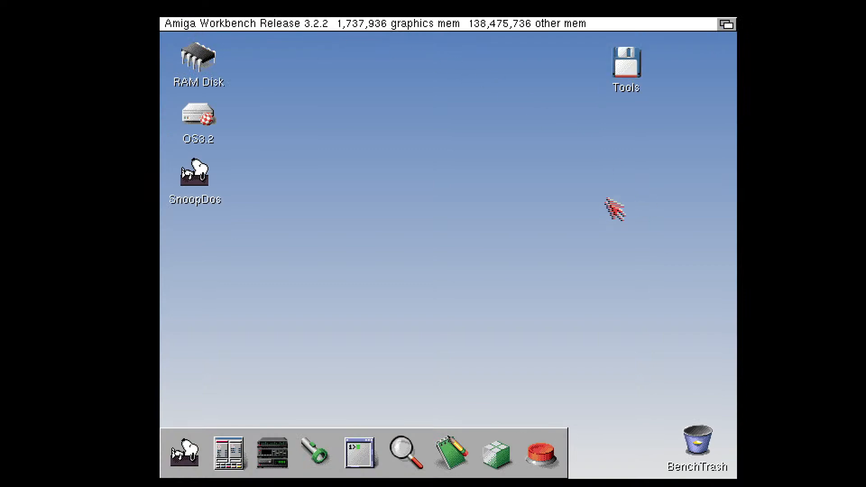
Move the Tools disk icon to the upper middle of the desktop and snapshot the icon positions
{"action": "left_click_drag", "start_coordinate": [631, 95], "coordinate": [416, 98]}
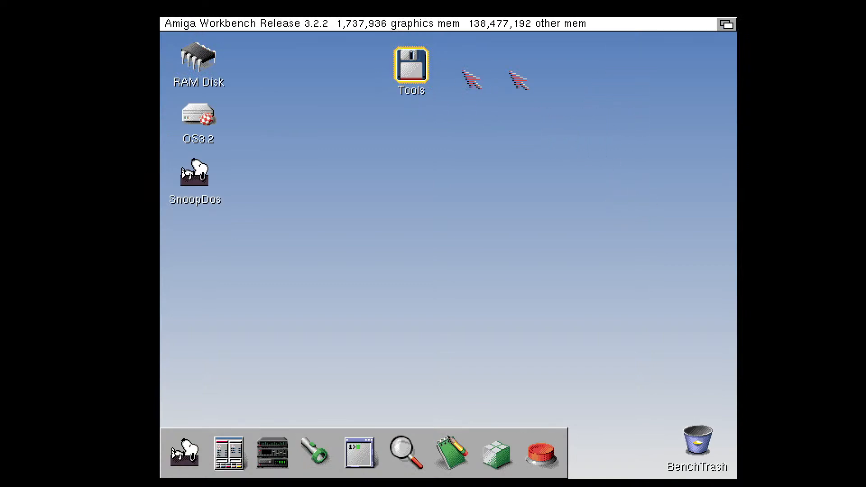
{"action": "left_click", "coordinate": [624, 79]}
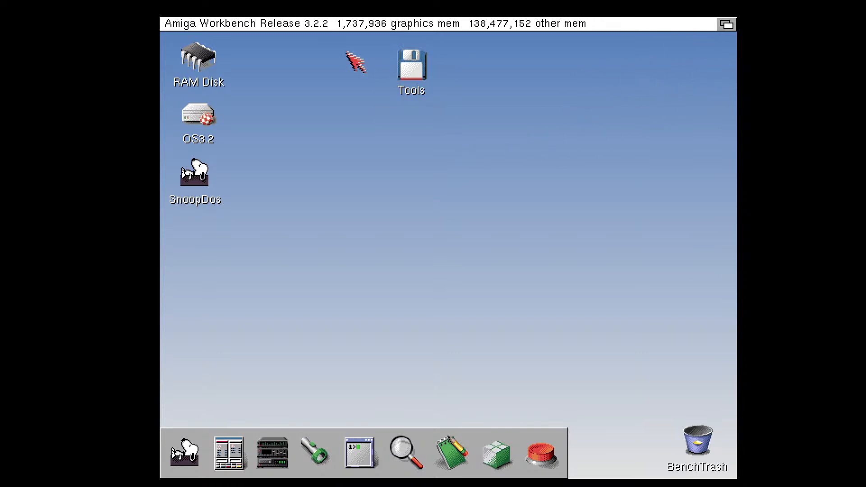
{"action": "right_click", "coordinate": [259, 23]}
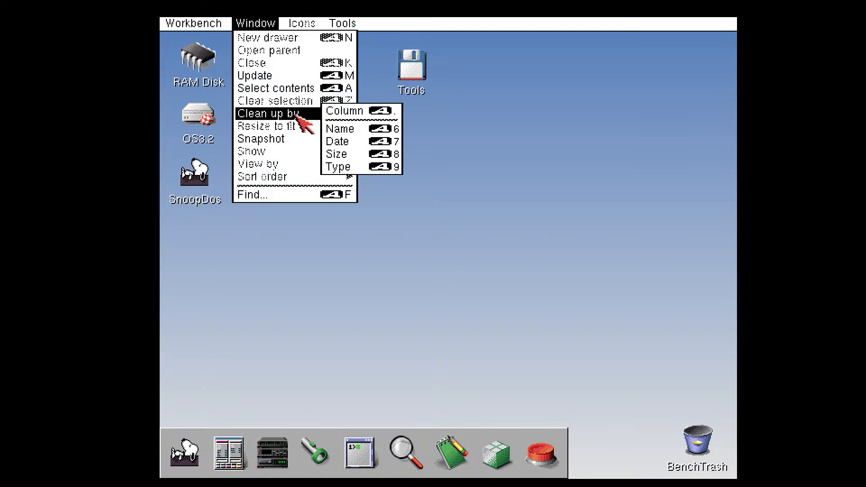
{"action": "mouse_move", "coordinate": [272, 138]}
{"action": "right_click", "coordinate": [365, 148]}
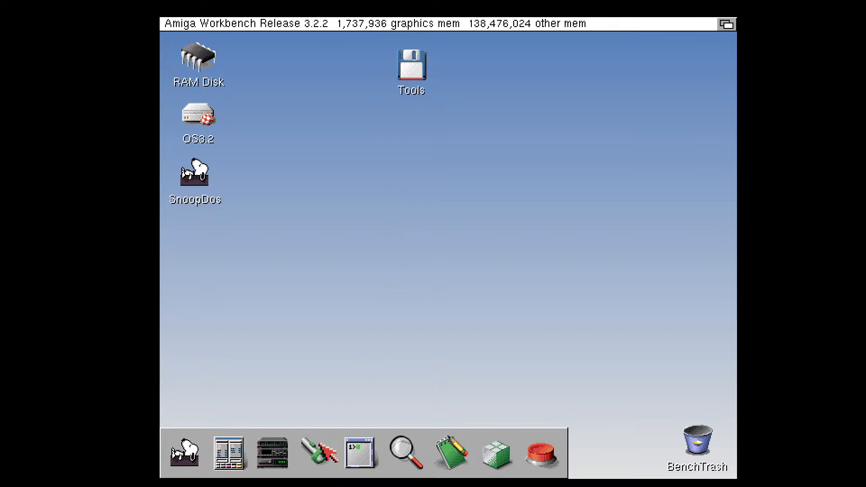
{"action": "right_click", "coordinate": [230, 21]}
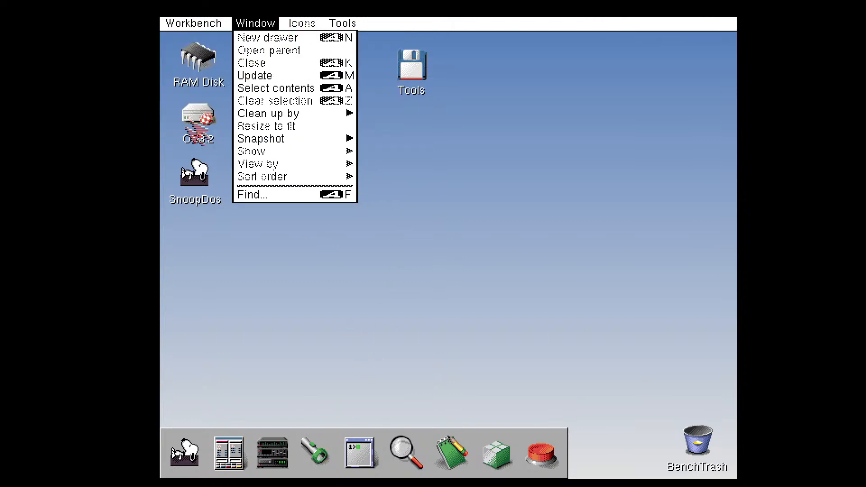
Look into the Utilities drawer of the OS3.2 volume, close it, and open the System drawer
{"action": "double_click", "coordinate": [196, 120]}
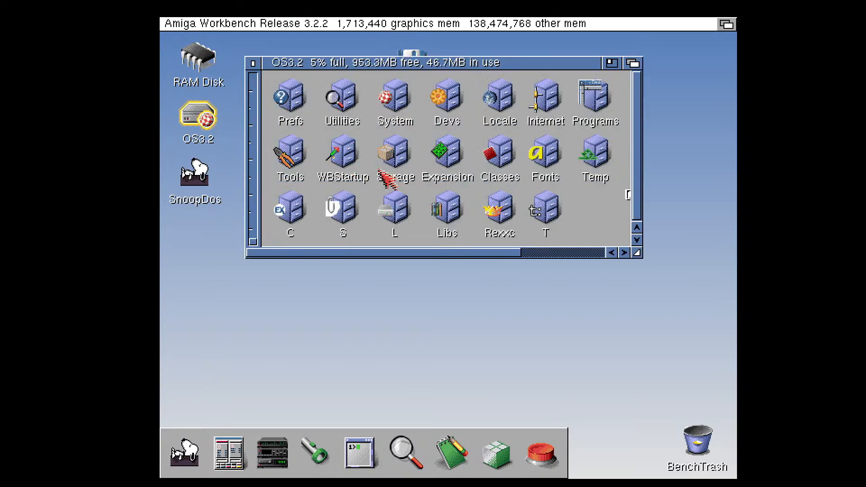
{"action": "double_click", "coordinate": [344, 94]}
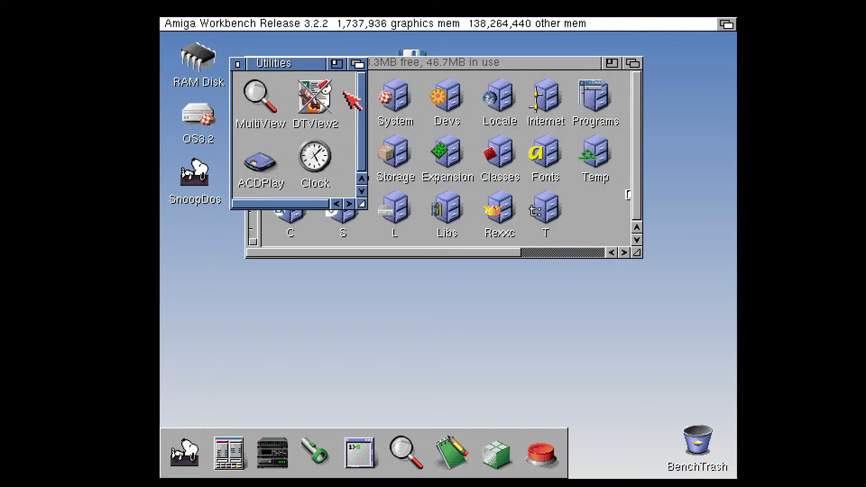
{"action": "left_click", "coordinate": [238, 64]}
{"action": "left_click", "coordinate": [394, 98]}
{"action": "double_click", "coordinate": [393, 98]}
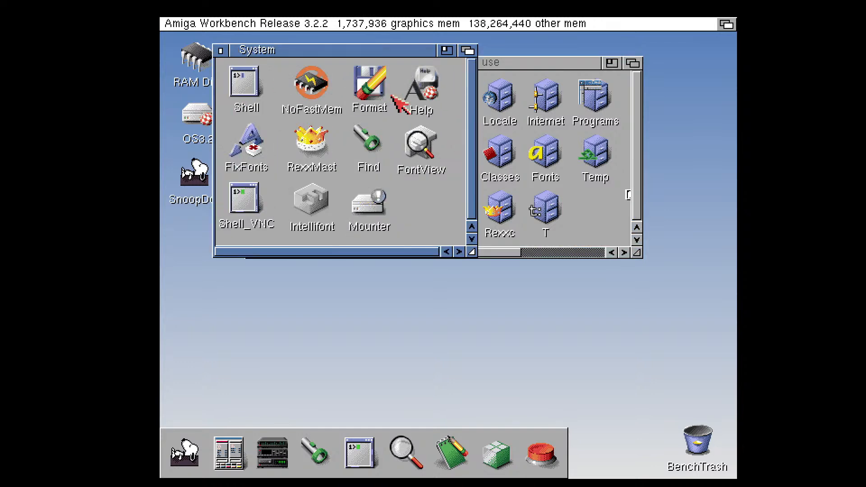
Launch Find from the System drawer and search all volumes for files with the exact name startup
{"action": "double_click", "coordinate": [372, 144]}
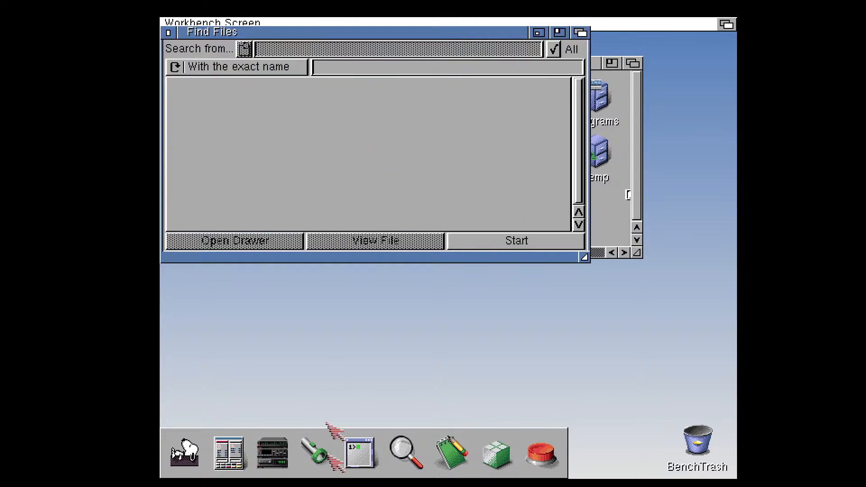
{"action": "left_click_drag", "start_coordinate": [261, 34], "coordinate": [294, 95]}
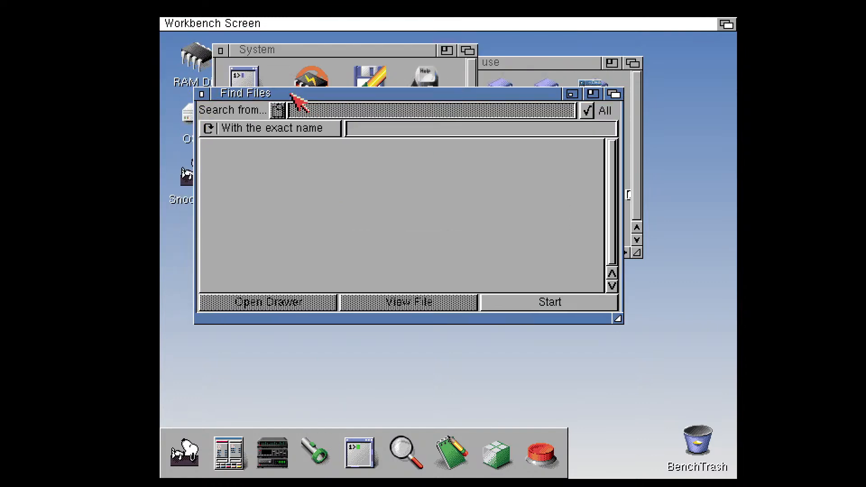
{"action": "left_click", "coordinate": [352, 127]}
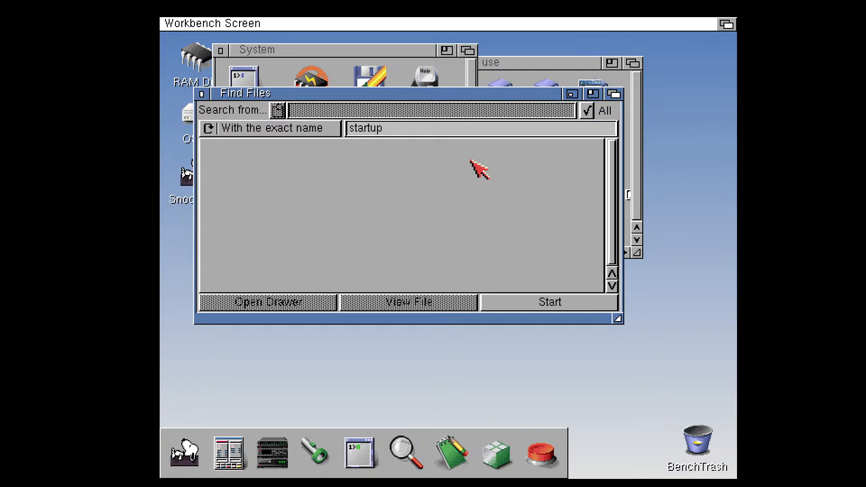
{"action": "left_click", "coordinate": [514, 303]}
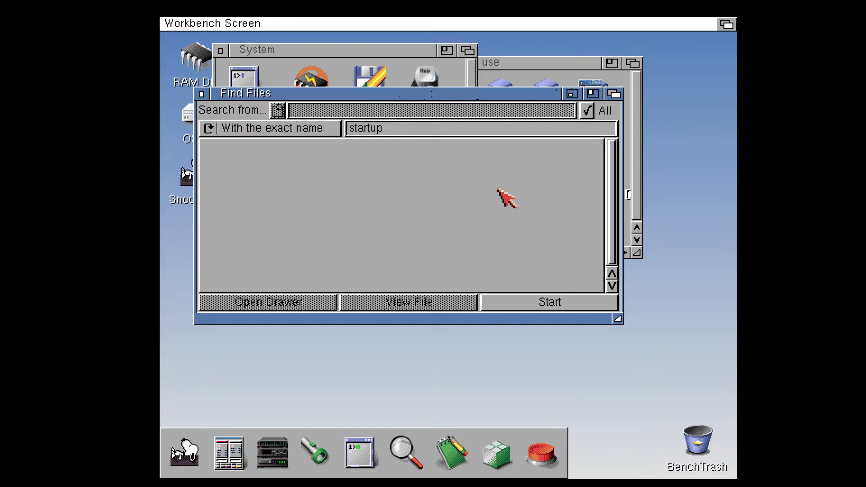
Search all volumes for files whose name contains Sequence, and close Find Files
{"action": "left_click", "coordinate": [402, 127]}
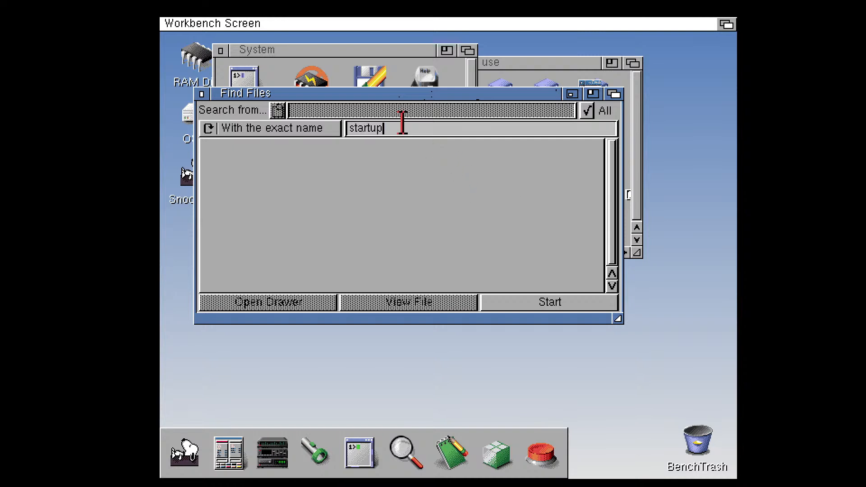
{"action": "key", "text": "BackSpace"}
{"action": "key", "text": "BackSpace"}
{"action": "key", "text": "BackSpace"}
{"action": "key", "text": "BackSpace"}
{"action": "key", "text": "BackSpace"}
{"action": "key", "text": "BackSpace"}
{"action": "key", "text": "BackSpace"}
{"action": "type", "text": "Sequence"}
{"action": "left_click", "coordinate": [250, 116]}
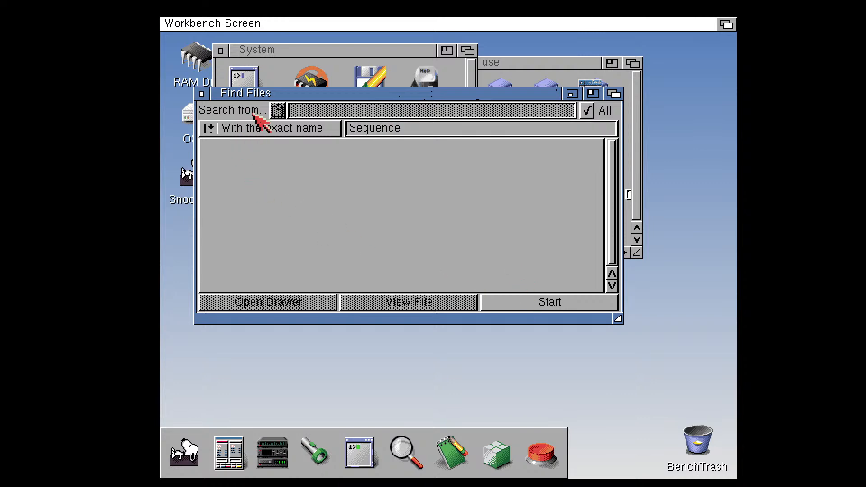
{"action": "left_click_drag", "start_coordinate": [246, 122], "coordinate": [295, 145]}
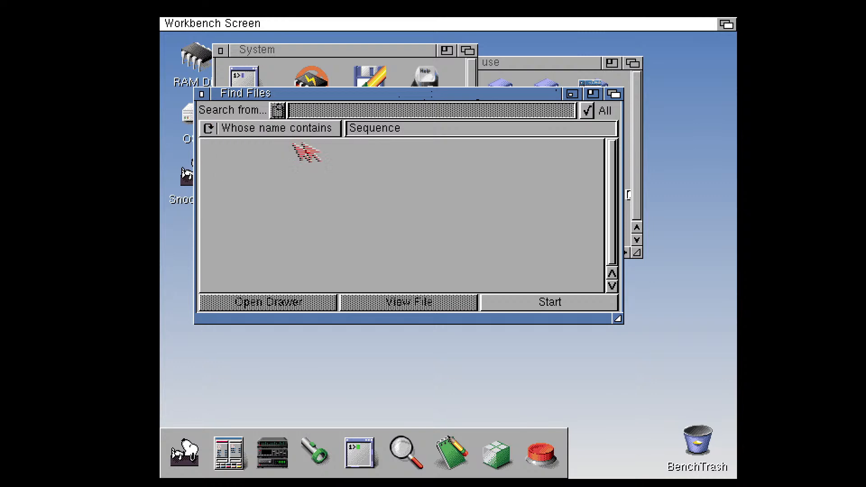
{"action": "left_click", "coordinate": [569, 303]}
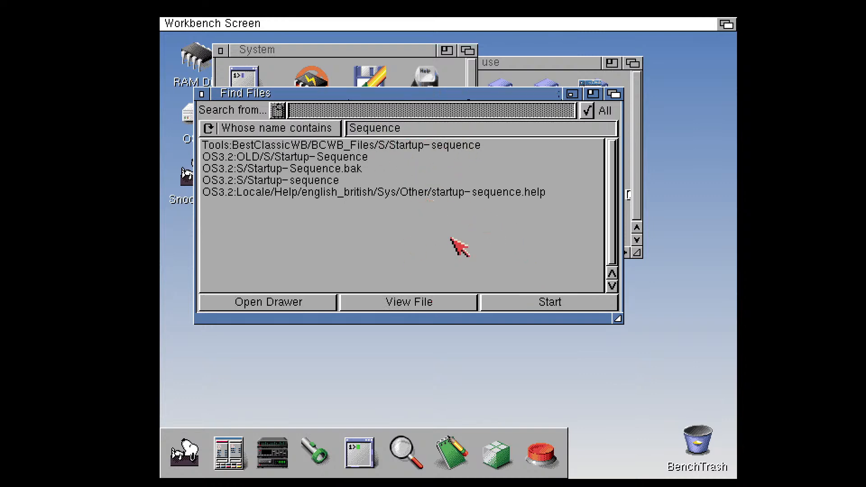
{"action": "left_click", "coordinate": [201, 94]}
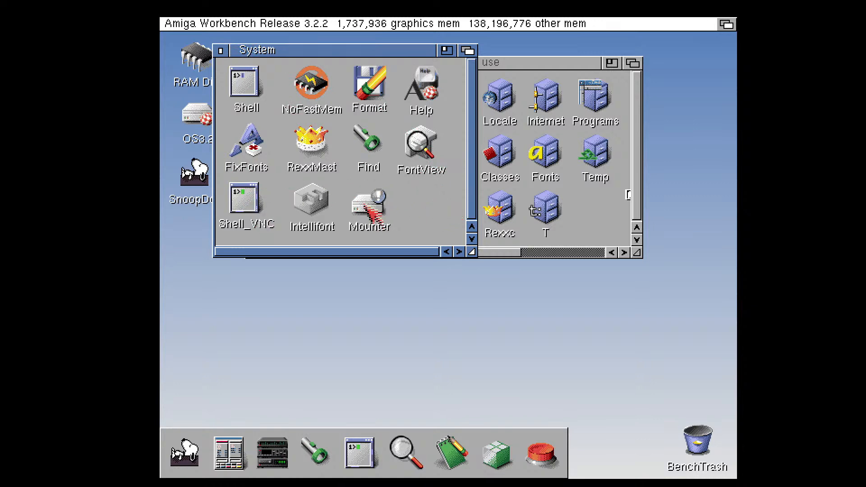
Launch Mounter from the System drawer, select the ID 0 entry and update the device list
{"action": "double_click", "coordinate": [364, 204]}
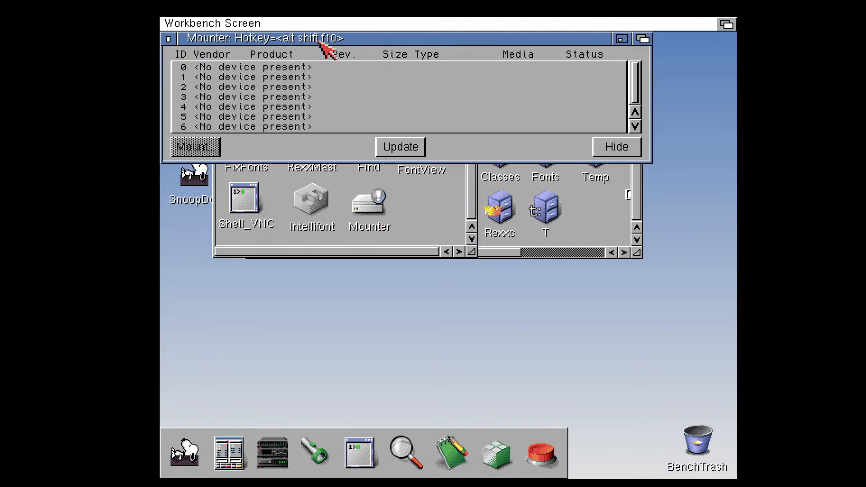
{"action": "left_click_drag", "start_coordinate": [316, 42], "coordinate": [326, 129]}
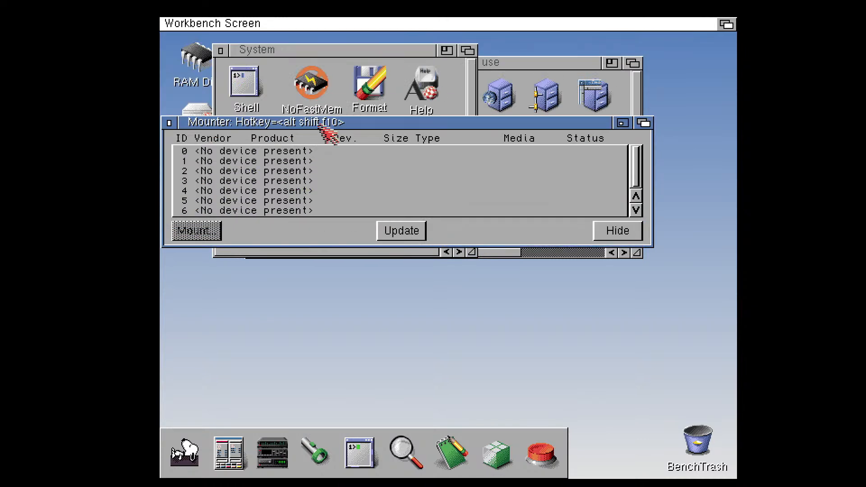
{"action": "left_click", "coordinate": [281, 153]}
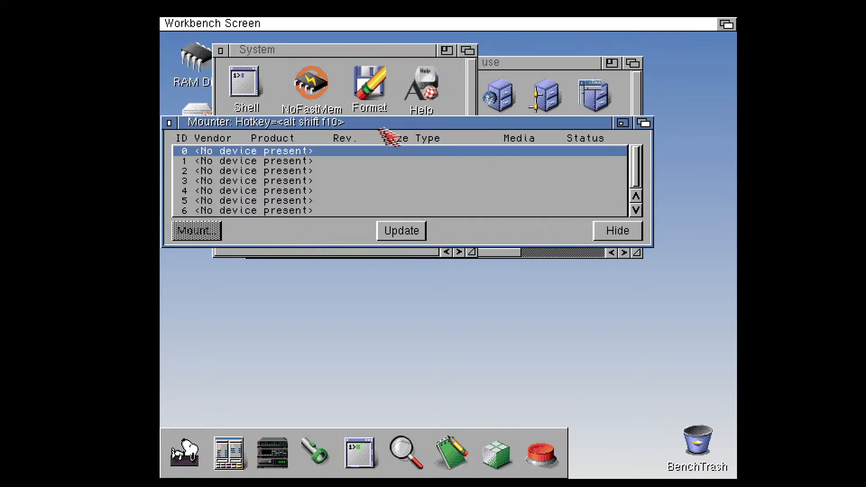
{"action": "right_click", "coordinate": [281, 153]}
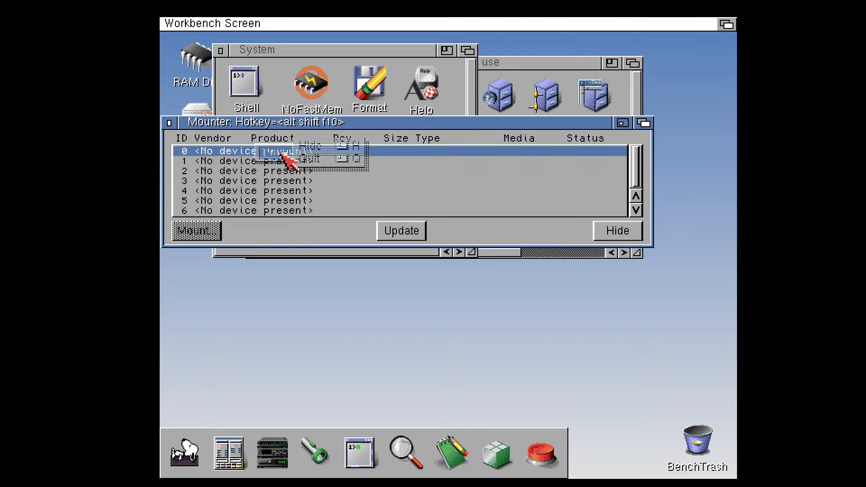
{"action": "right_click", "coordinate": [281, 154]}
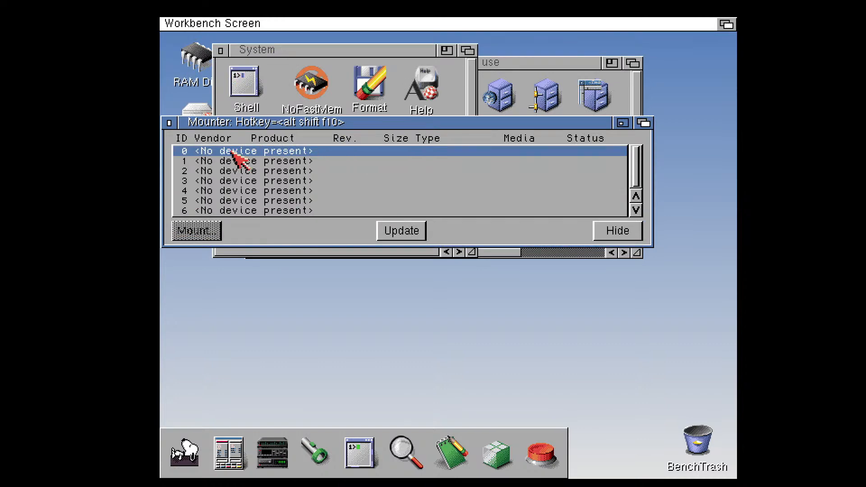
{"action": "left_click", "coordinate": [409, 231]}
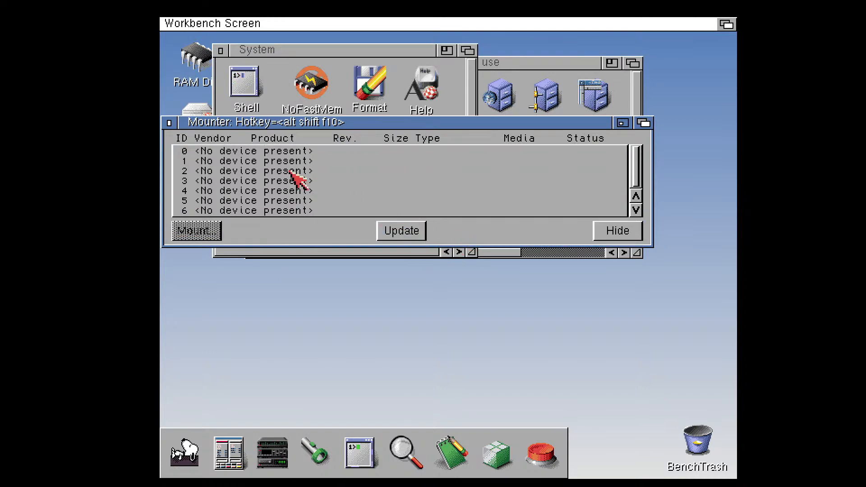
Check Mounter's Project commands with the ID 0 entry selected, and close Mounter and the System drawer
{"action": "left_click", "coordinate": [291, 152]}
{"action": "right_click", "coordinate": [192, 23]}
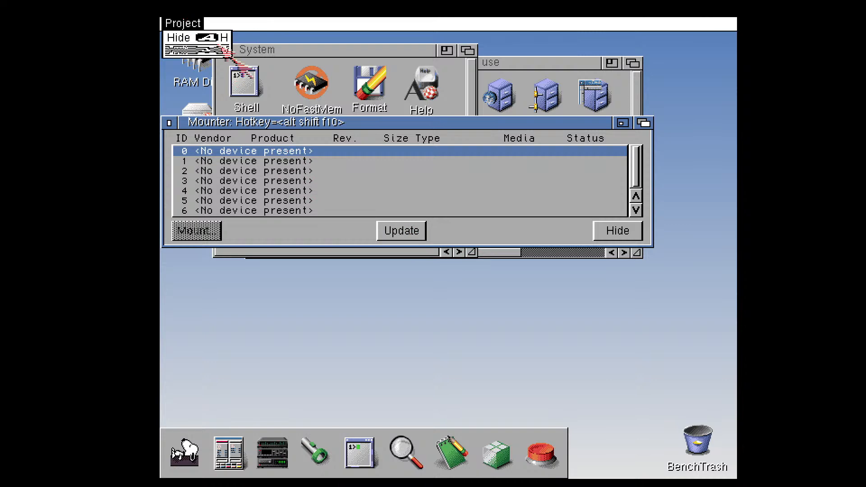
{"action": "left_click_drag", "start_coordinate": [294, 124], "coordinate": [331, 186]}
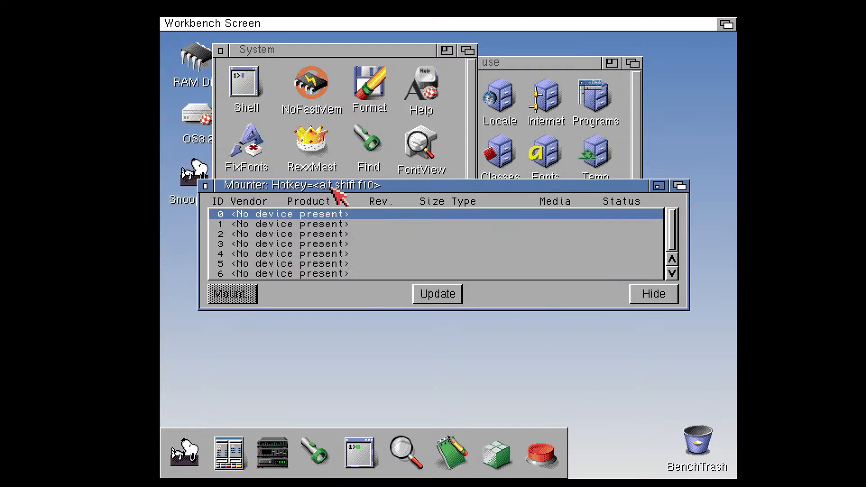
{"action": "left_click", "coordinate": [205, 186]}
{"action": "left_click", "coordinate": [220, 50]}
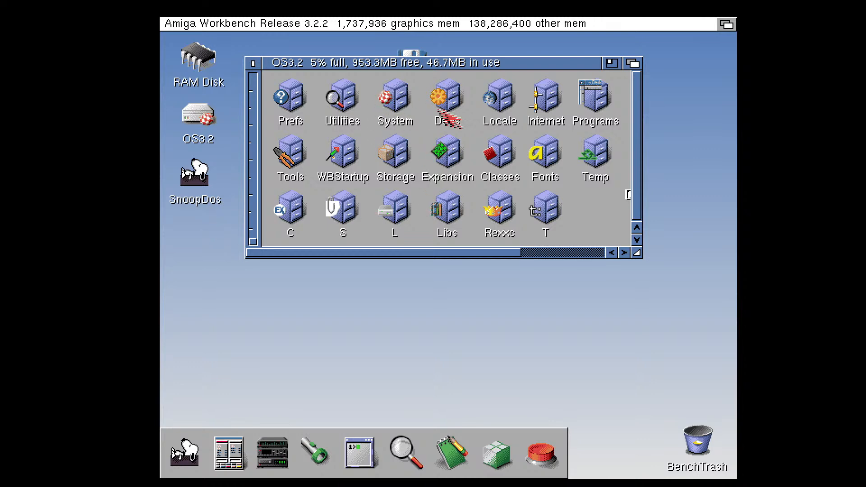
Look into the Internet and Tools drawers of the OS3.2 volume, closing each one
{"action": "double_click", "coordinate": [541, 99]}
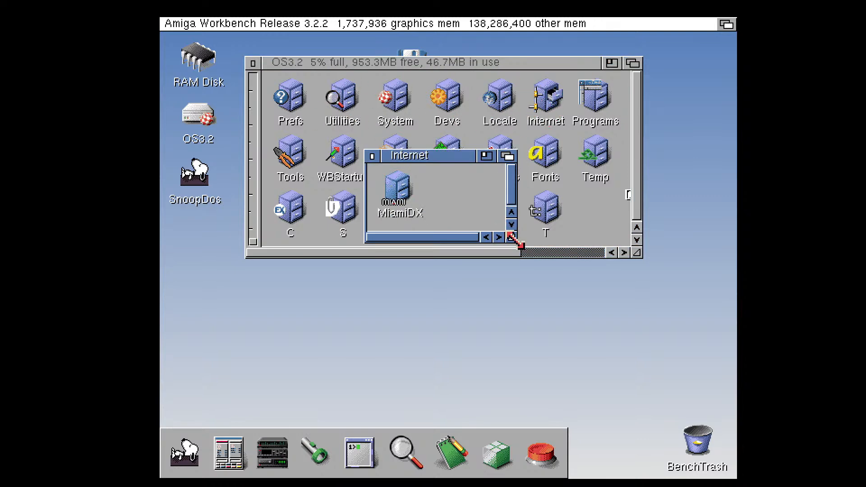
{"action": "left_click", "coordinate": [372, 156]}
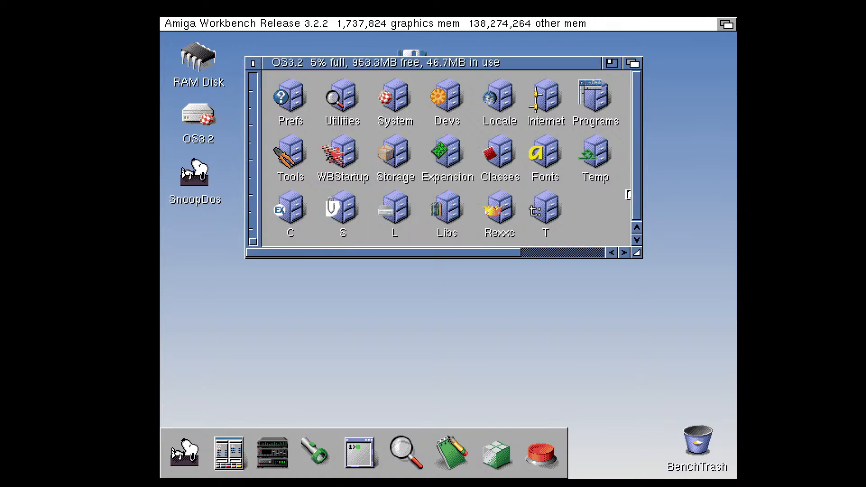
{"action": "double_click", "coordinate": [301, 148]}
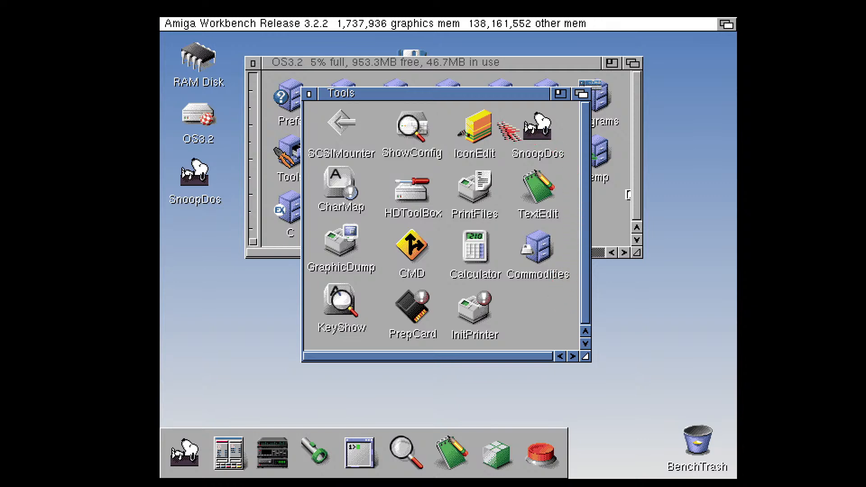
{"action": "left_click", "coordinate": [309, 94]}
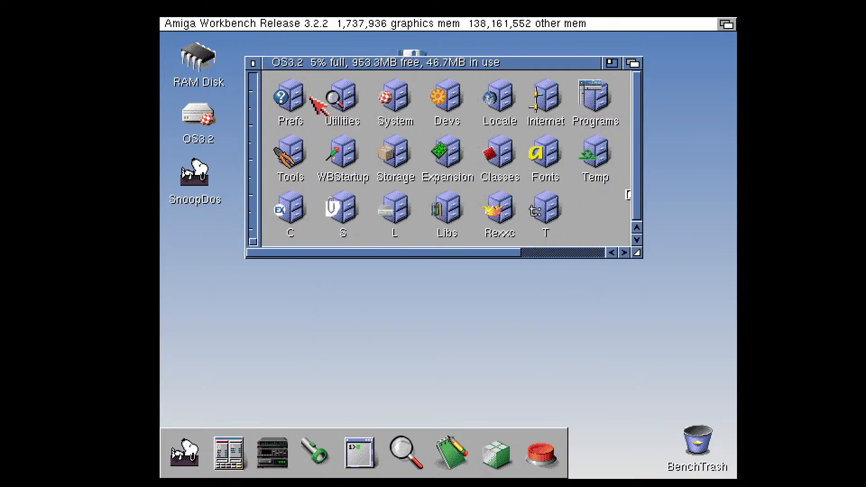
Widen the OS3.2 window, launch SongPlayer from the Programs drawer, and close SongPlayer and its drawer
{"action": "left_click_drag", "start_coordinate": [638, 250], "coordinate": [702, 253]}
{"action": "double_click", "coordinate": [597, 99]}
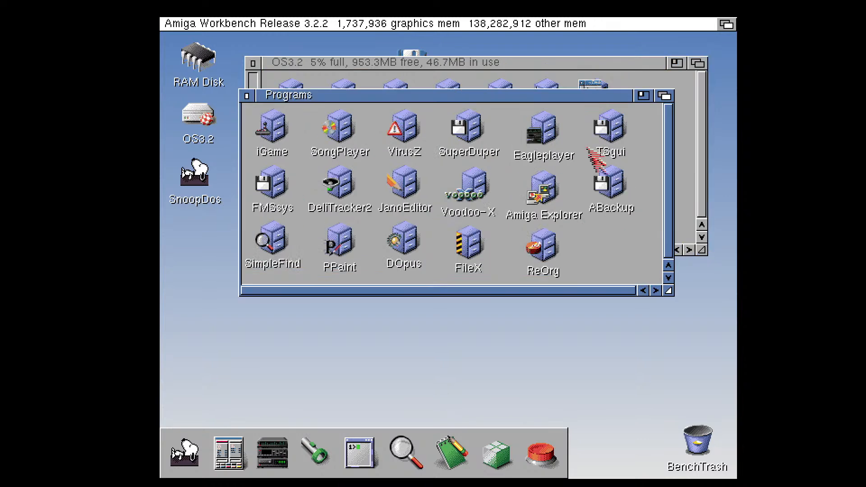
{"action": "double_click", "coordinate": [342, 129]}
{"action": "double_click", "coordinate": [298, 211]}
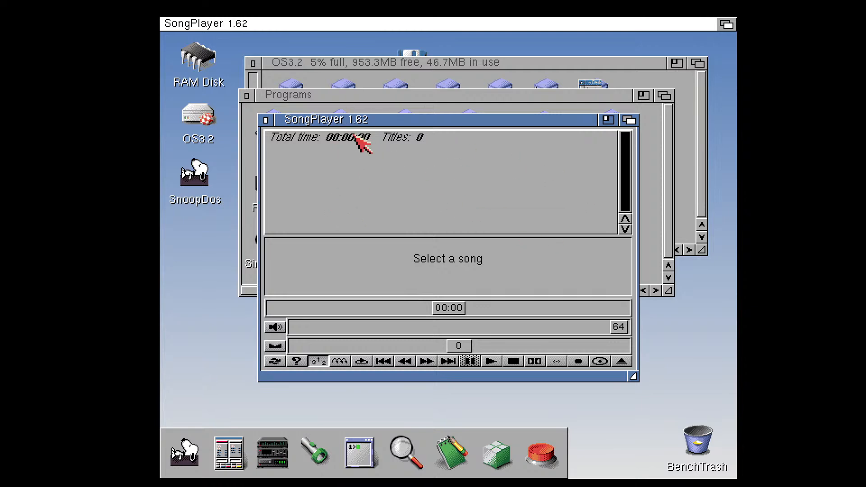
{"action": "left_click", "coordinate": [269, 119]}
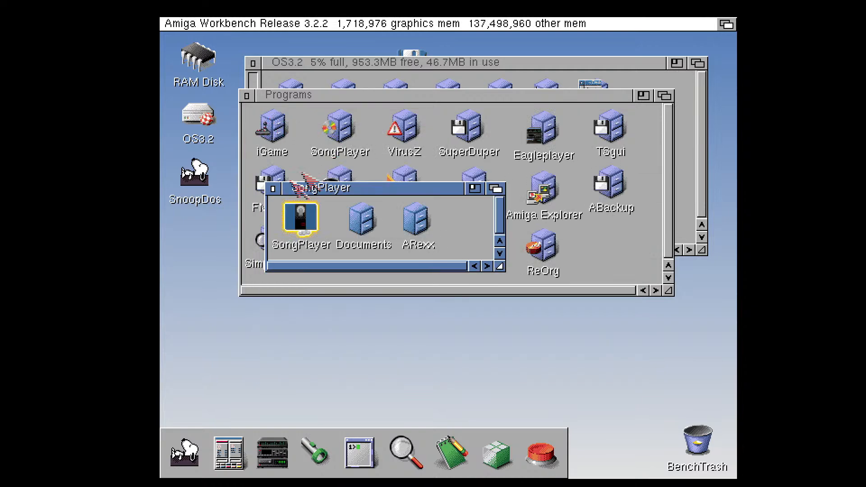
{"action": "left_click", "coordinate": [272, 187]}
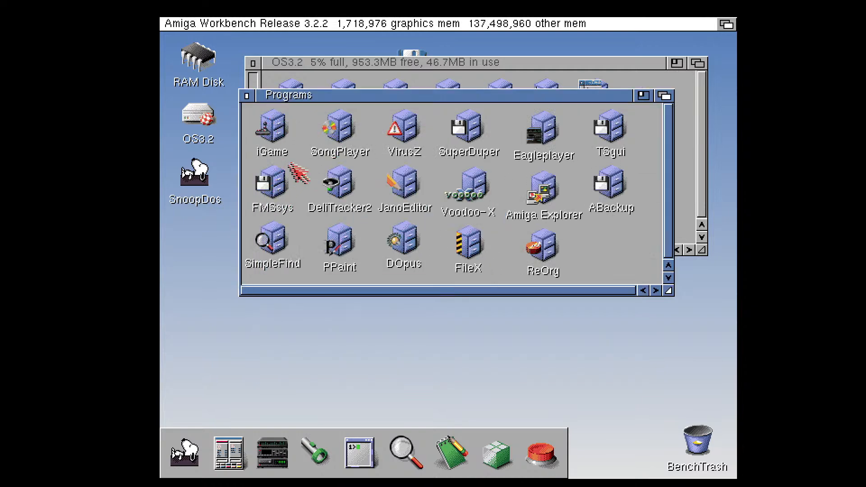
Launch DeliTracker from the DeliTracker2 drawer, and close the player and its drawer
{"action": "double_click", "coordinate": [342, 185]}
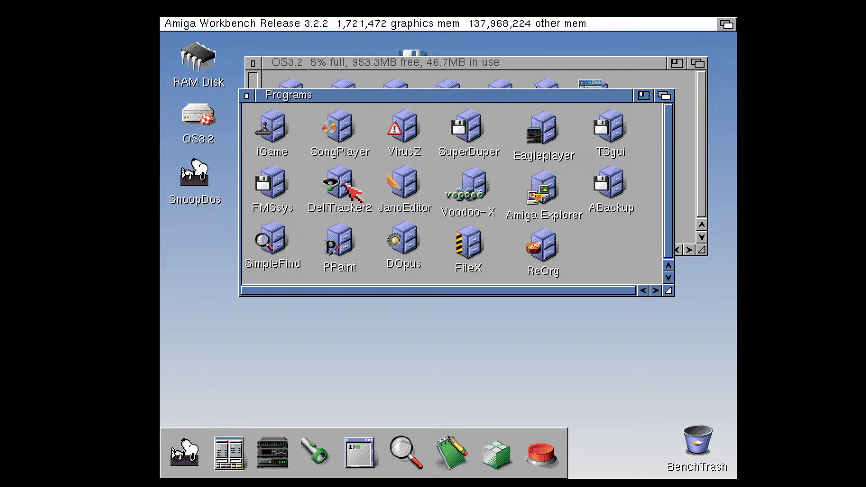
{"action": "double_click", "coordinate": [332, 195]}
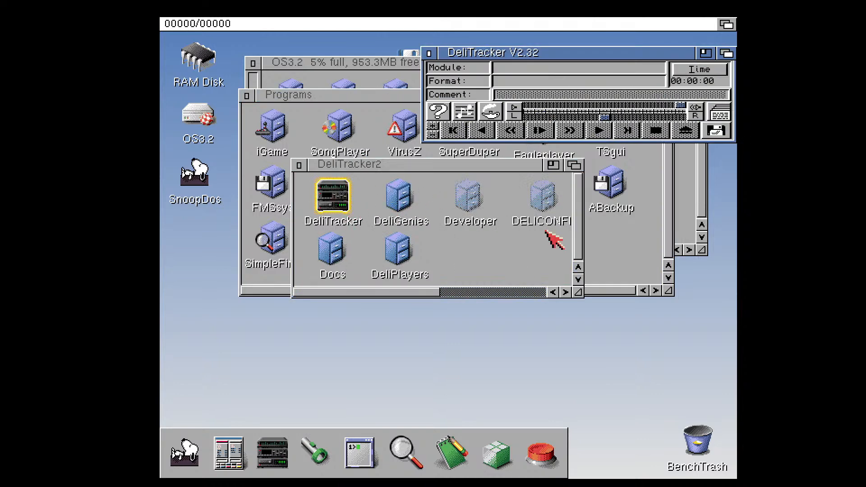
{"action": "left_click", "coordinate": [430, 53]}
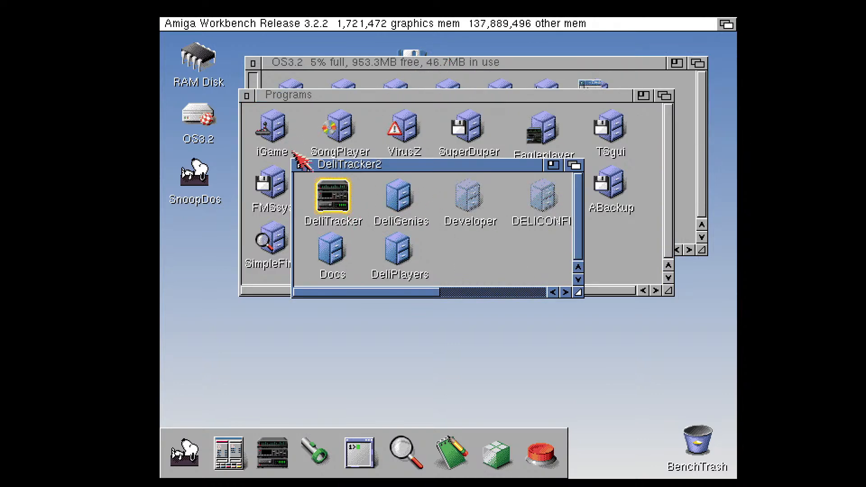
{"action": "left_click", "coordinate": [298, 166]}
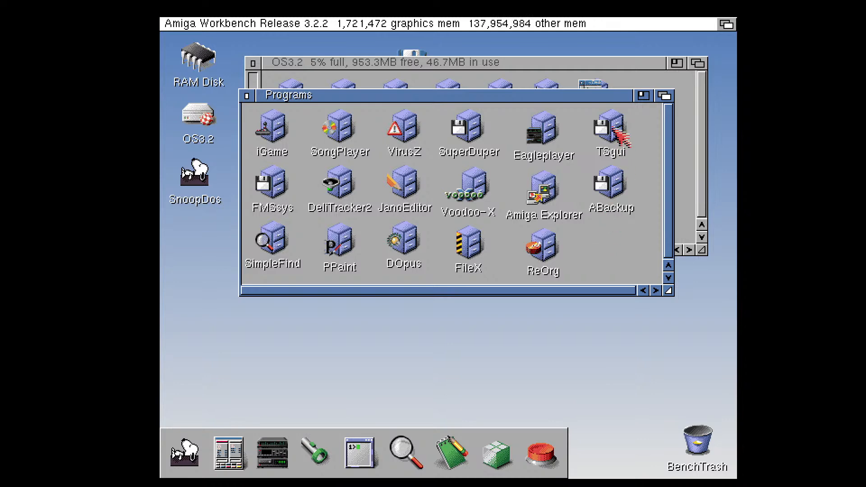
Launch TSgui to view the TrackSaver disk imaging options, and close it and its drawer
{"action": "double_click", "coordinate": [610, 135]}
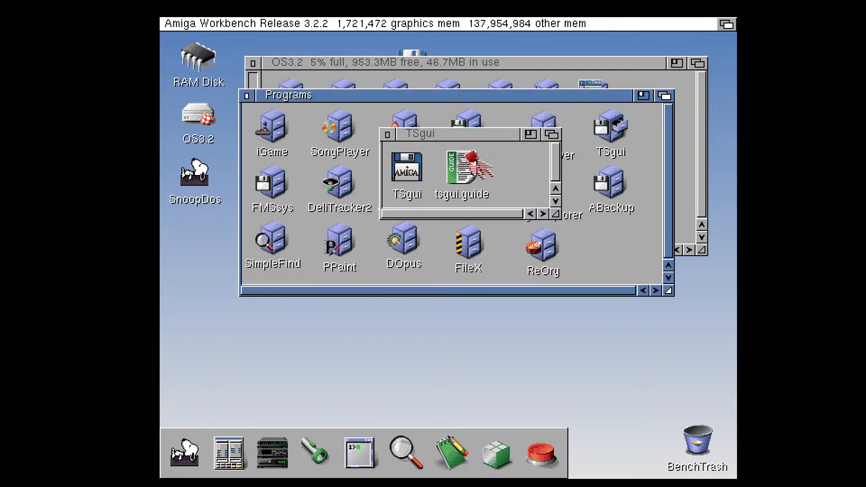
{"action": "double_click", "coordinate": [415, 168]}
{"action": "left_click_drag", "start_coordinate": [443, 142], "coordinate": [429, 166]}
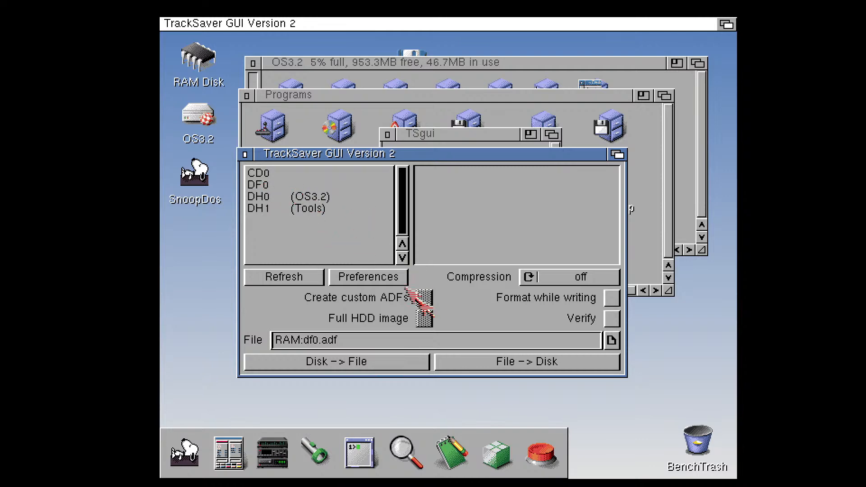
{"action": "left_click", "coordinate": [245, 154]}
{"action": "left_click", "coordinate": [388, 135]}
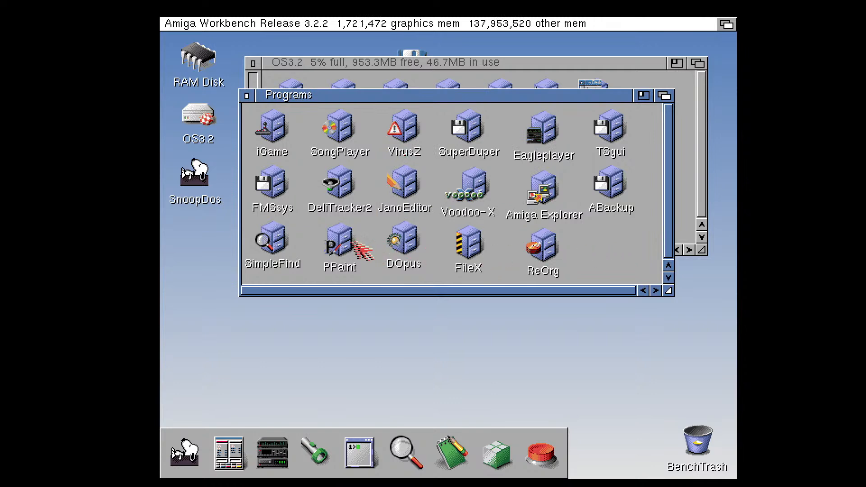
Launch PPaint, check its Project commands, and quit it and close its drawer
{"action": "double_click", "coordinate": [352, 242]}
{"action": "left_click", "coordinate": [271, 113]}
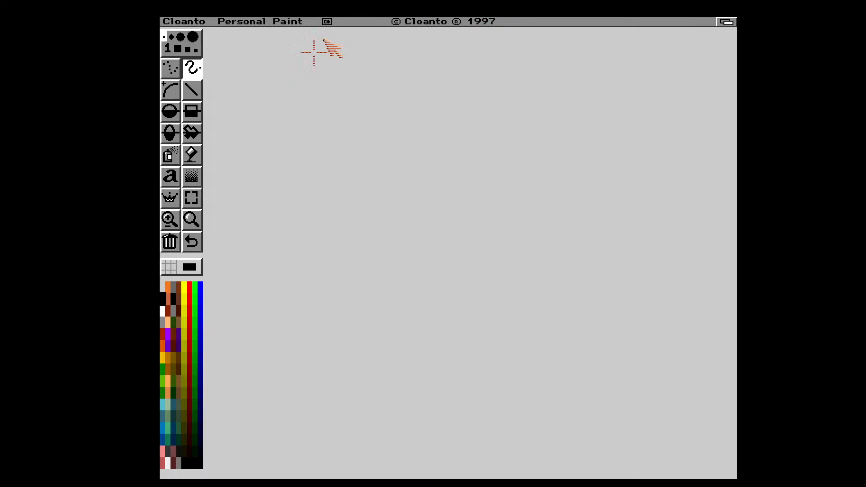
{"action": "right_click", "coordinate": [185, 21]}
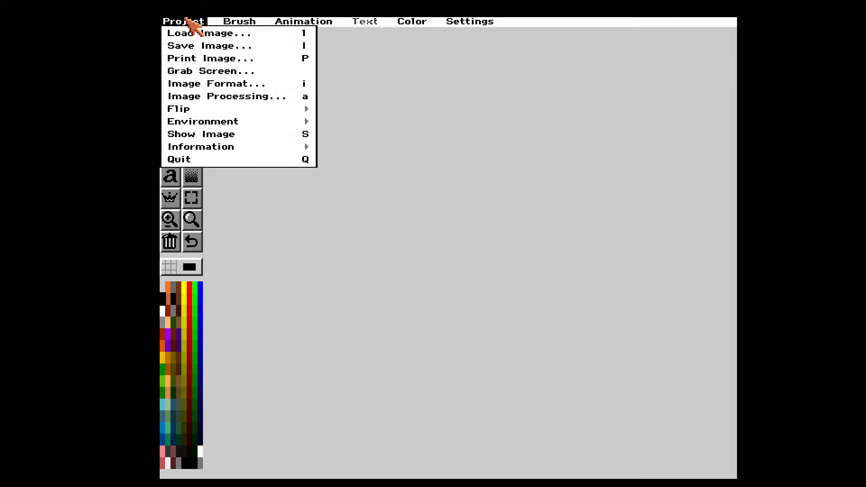
{"action": "left_click", "coordinate": [207, 159]}
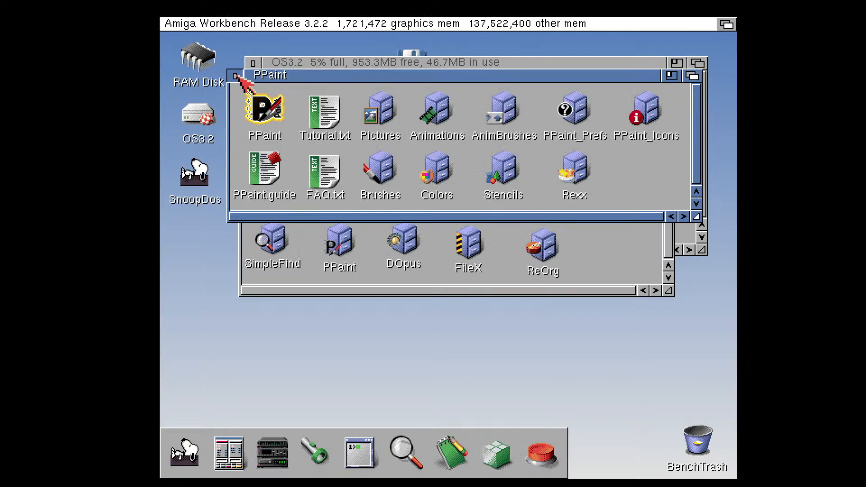
{"action": "left_click", "coordinate": [234, 76]}
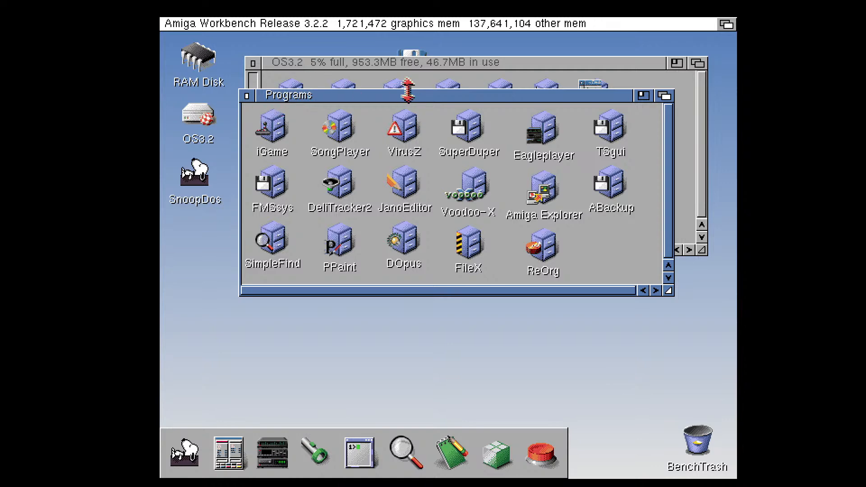
Move the Programs window lower, and close the Programs and OS3.2 windows
{"action": "left_click_drag", "start_coordinate": [414, 96], "coordinate": [409, 177]}
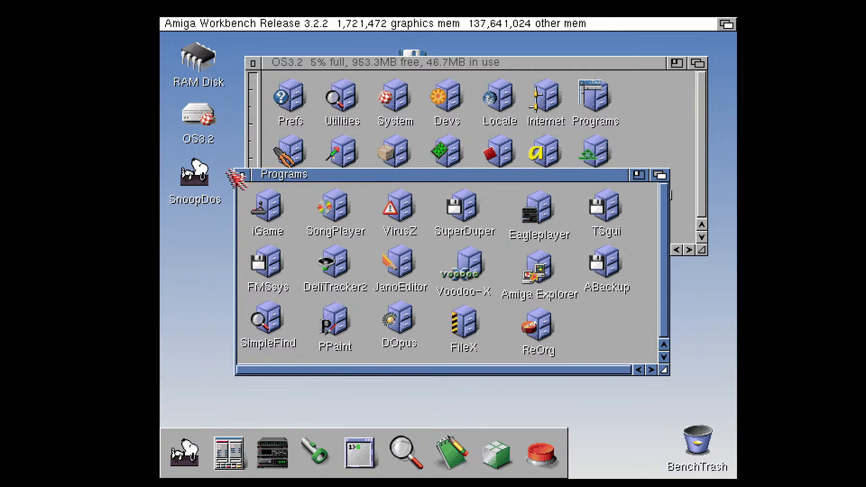
{"action": "left_click", "coordinate": [242, 175]}
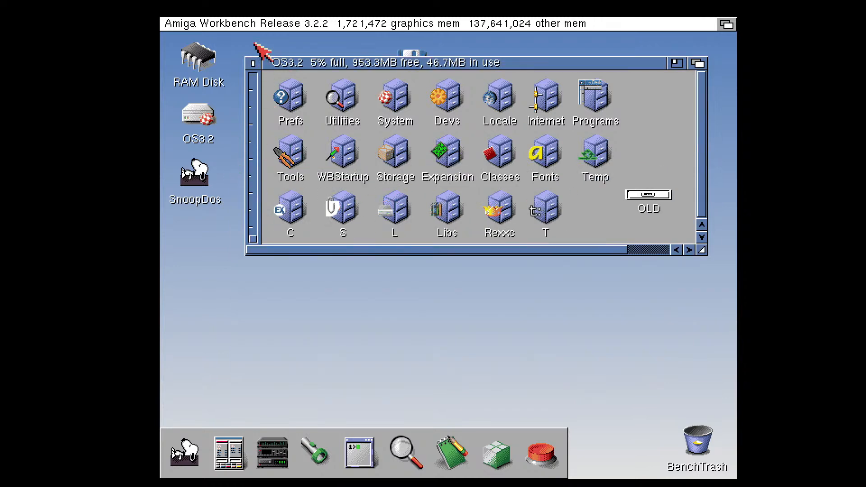
{"action": "left_click", "coordinate": [253, 63]}
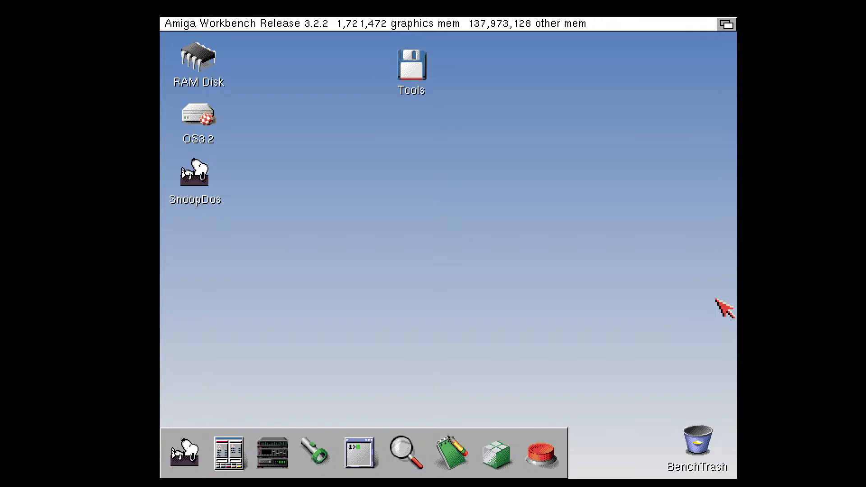
Mount AmigaOS32.iso as the emulated CD image and view the contents of the AmigaOS3.2CD volume
{"action": "key", "text": "F12"}
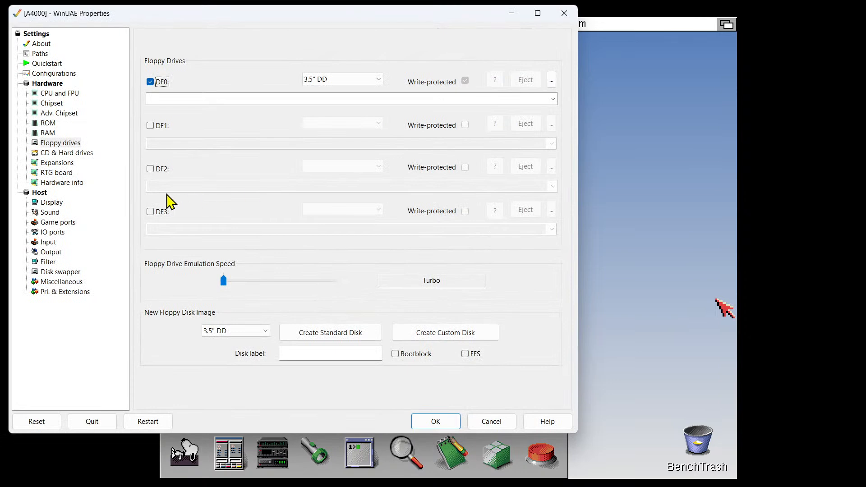
{"action": "left_click", "coordinate": [67, 152]}
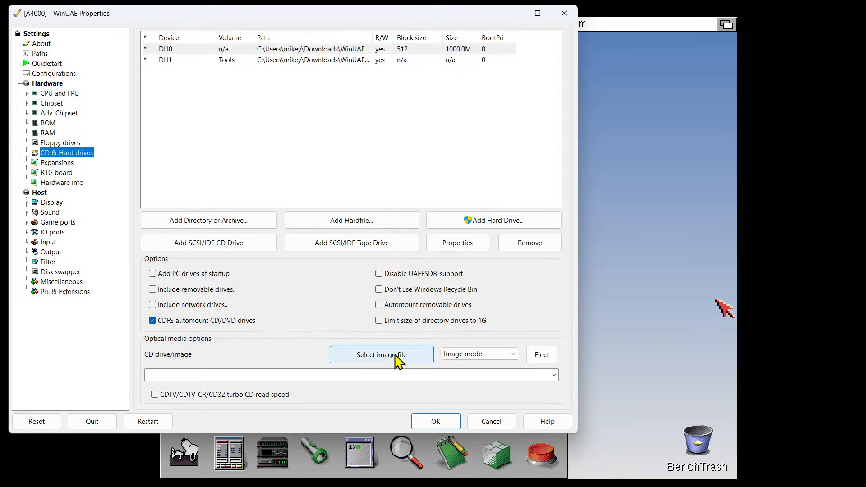
{"action": "left_click", "coordinate": [415, 369]}
{"action": "left_click", "coordinate": [184, 225]}
{"action": "left_click", "coordinate": [365, 276]}
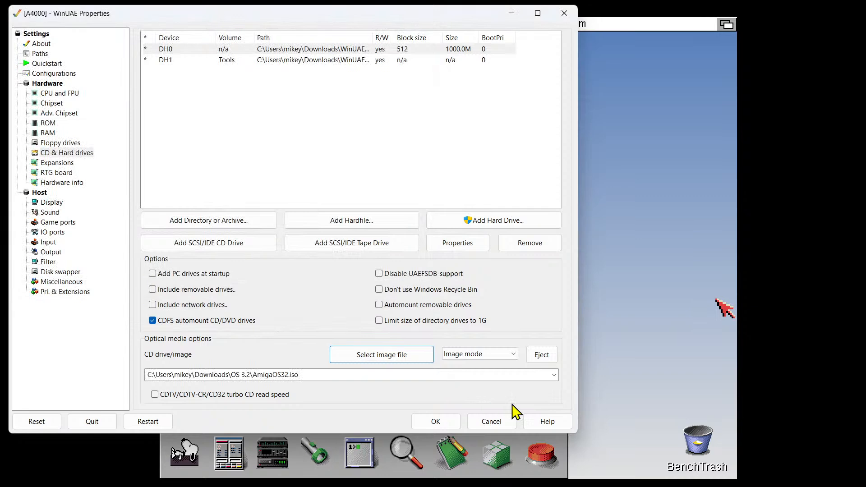
{"action": "left_click", "coordinate": [449, 425]}
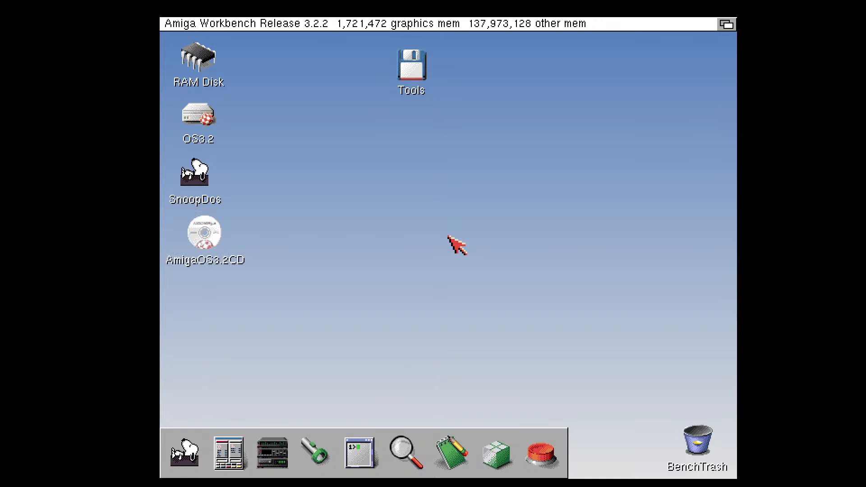
{"action": "double_click", "coordinate": [199, 231]}
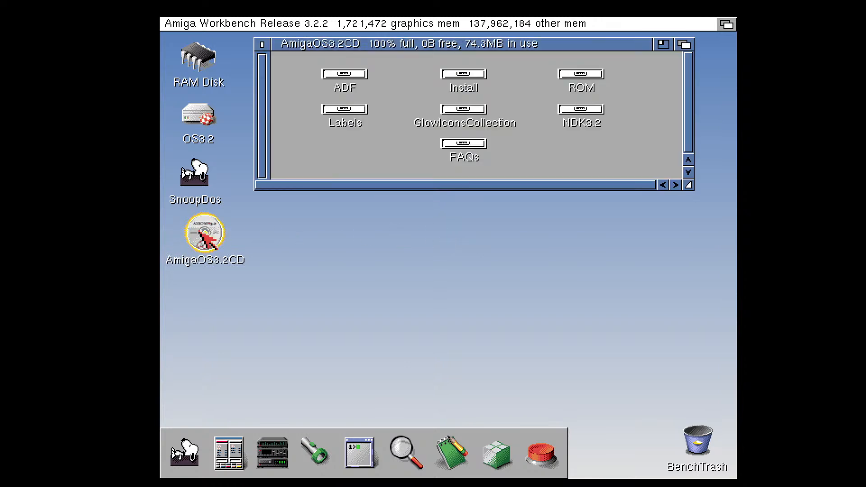
{"action": "left_click", "coordinate": [263, 43]}
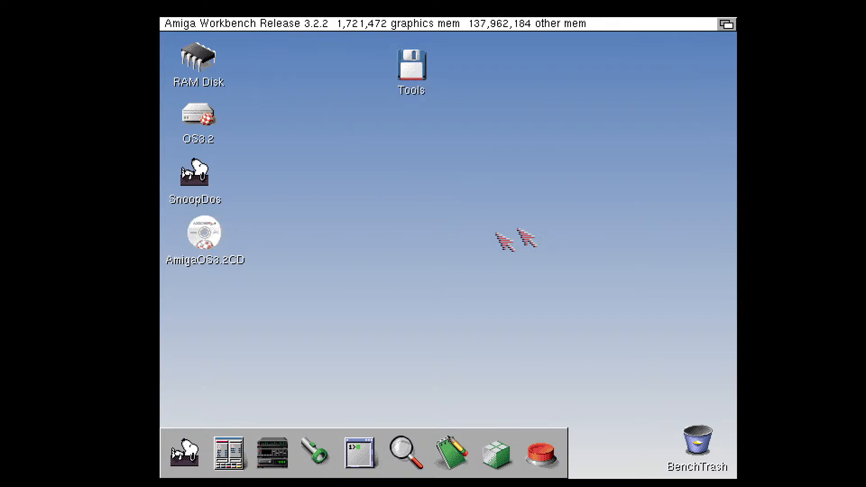
Eject the AmigaOS32.iso image from the emulated CD drive
{"action": "key", "text": "F12"}
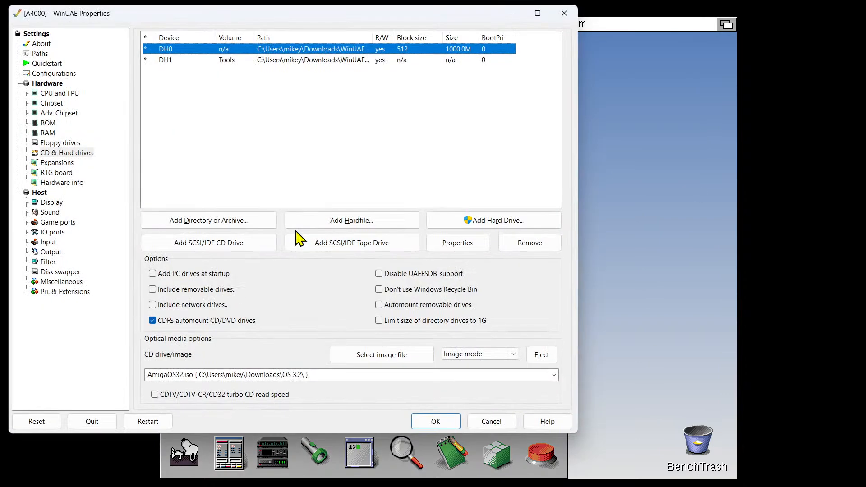
{"action": "left_click", "coordinate": [541, 355]}
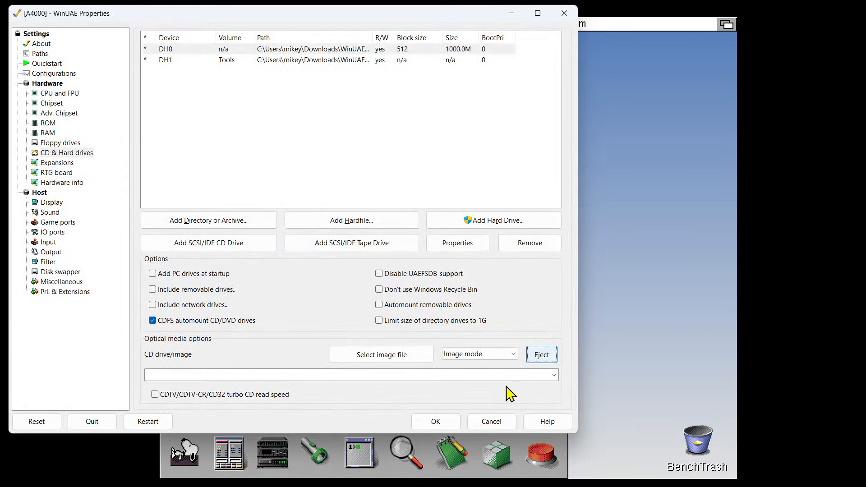
{"action": "left_click", "coordinate": [438, 421]}
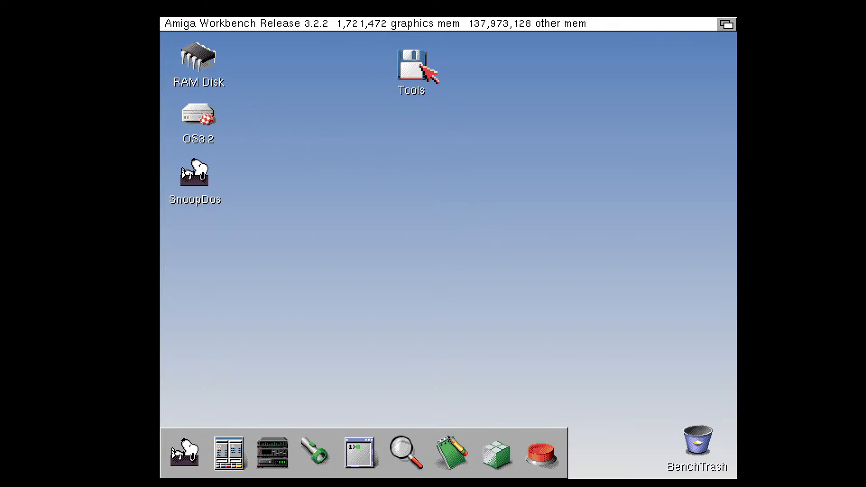
Open the Tools volume, move its window lower on the desktop, and open the WHDLoad drawer
{"action": "double_click", "coordinate": [421, 66]}
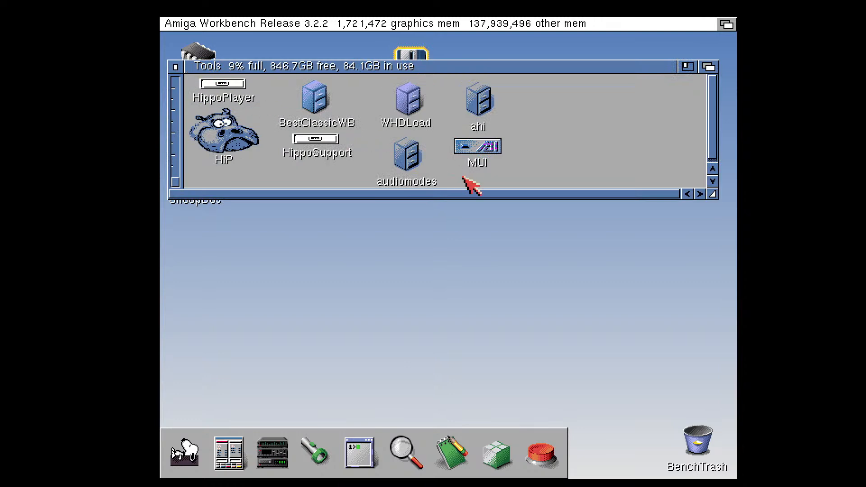
{"action": "double_click", "coordinate": [422, 110]}
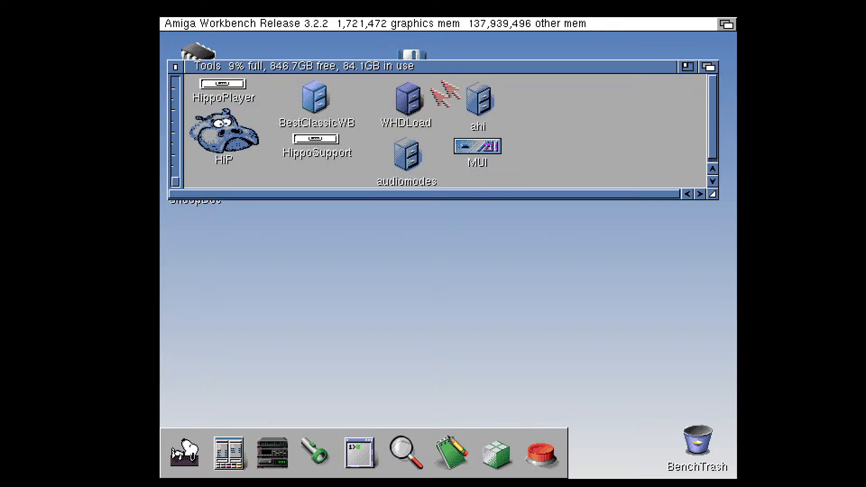
{"action": "left_click_drag", "start_coordinate": [464, 144], "coordinate": [466, 228]}
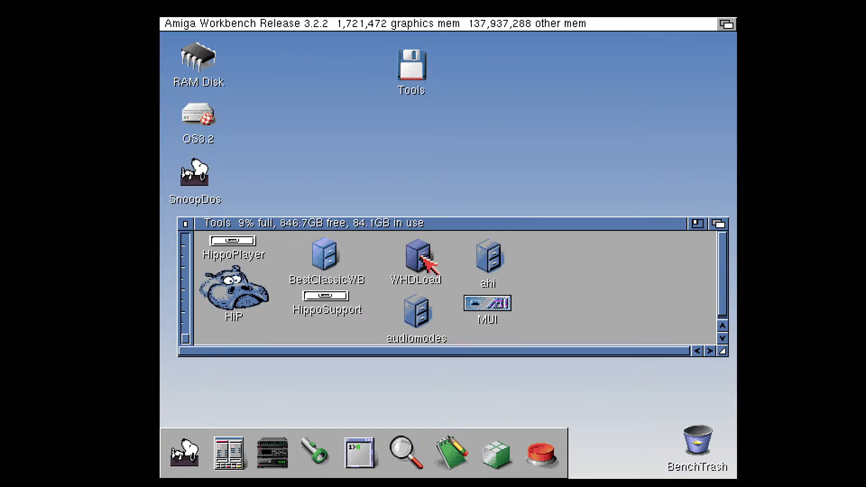
{"action": "double_click", "coordinate": [424, 258]}
{"action": "mouse_move", "coordinate": [366, 229]}
{"action": "left_mouse_down"}
{"action": "mouse_move", "coordinate": [431, 286]}
{"action": "mouse_move", "coordinate": [379, 229]}
{"action": "left_mouse_up"}
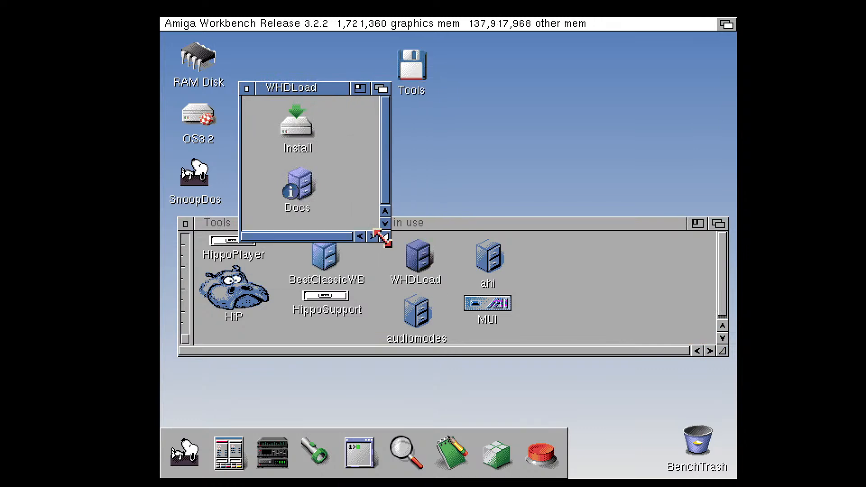
Start the WHDLoad installer as Expert User, installing for real without logging, and accept C: as the program location
{"action": "double_click", "coordinate": [299, 129]}
{"action": "left_click", "coordinate": [333, 262]}
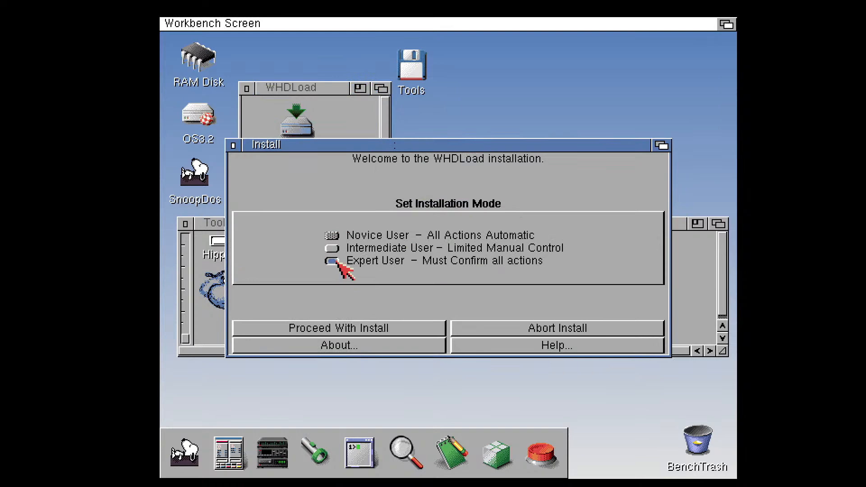
{"action": "left_click", "coordinate": [401, 330]}
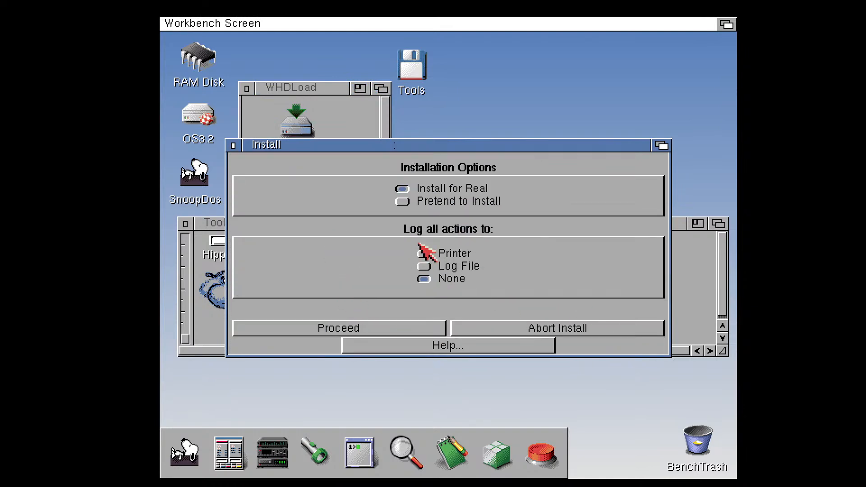
{"action": "left_click", "coordinate": [412, 328]}
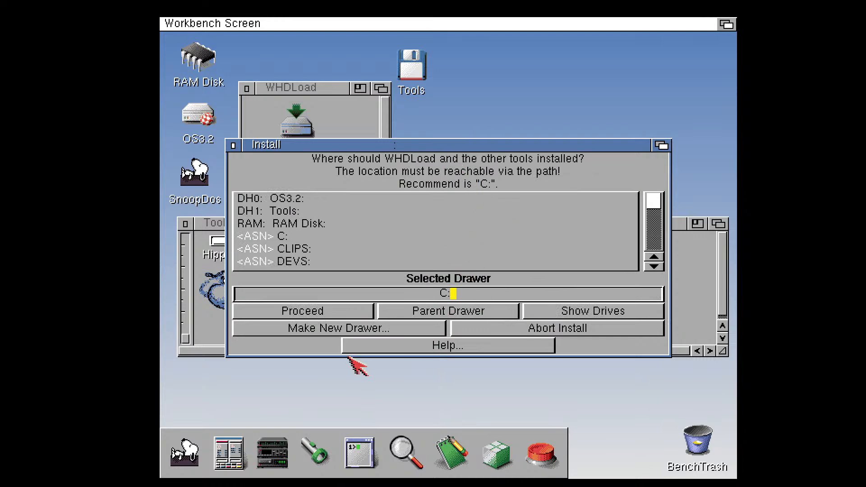
{"action": "left_click", "coordinate": [334, 310]}
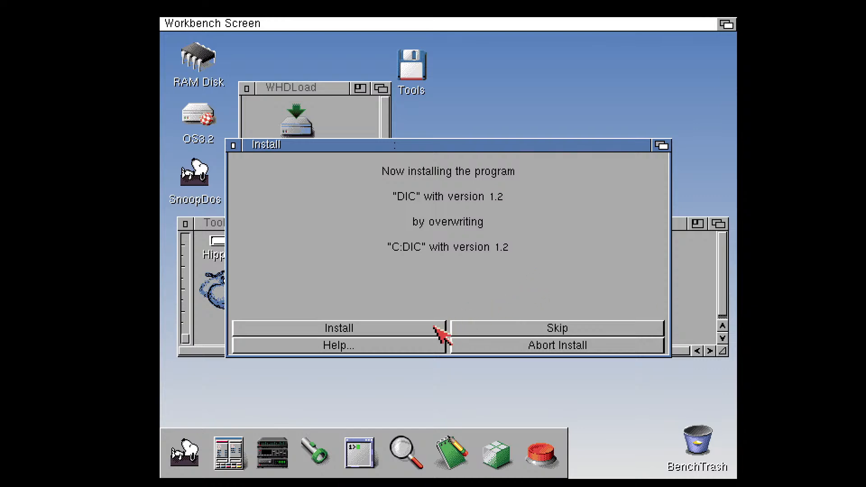
Skip reinstalling DIC, Patcher and RawDIC, and overwrite the existing WHDLoad and WHDLoadCD32 with version 18.8
{"action": "left_click", "coordinate": [477, 329]}
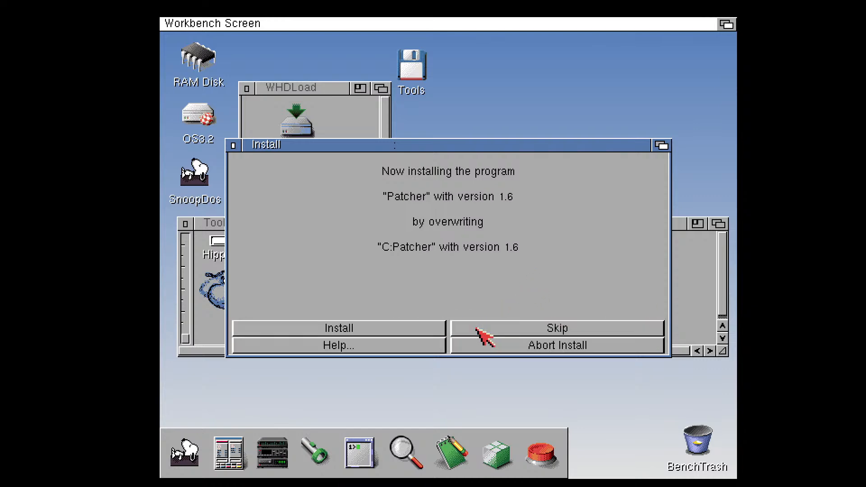
{"action": "left_click", "coordinate": [476, 328]}
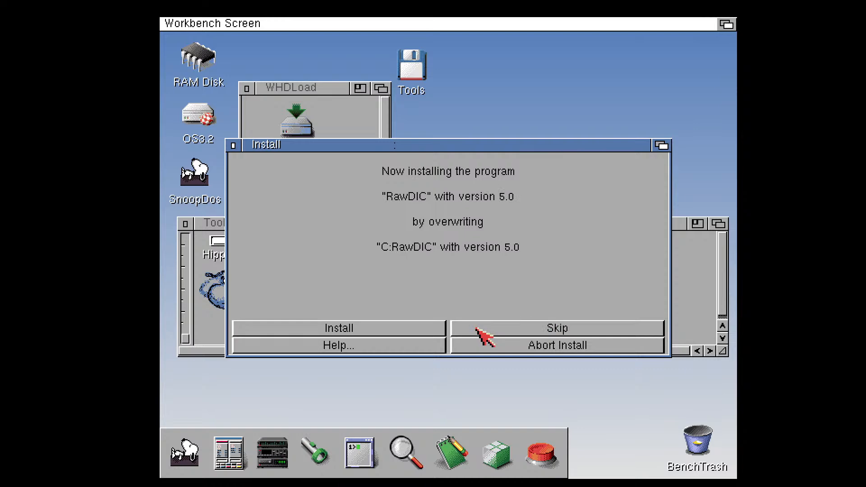
{"action": "left_click", "coordinate": [477, 329]}
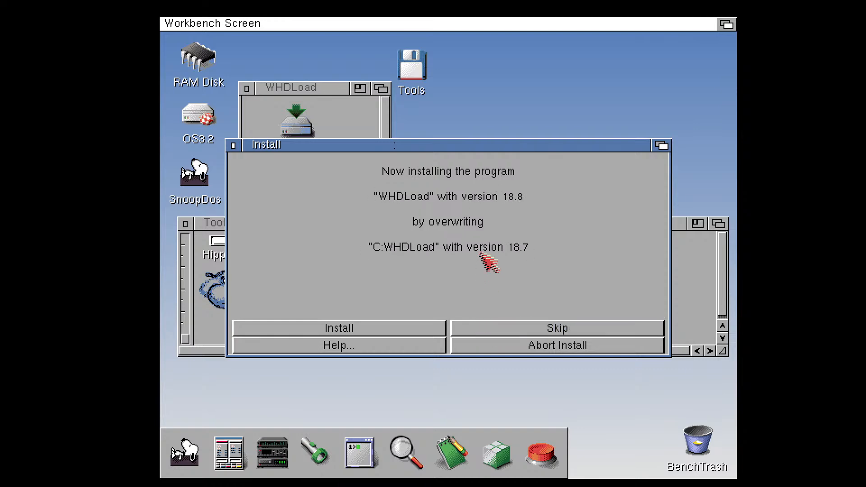
{"action": "left_click_drag", "start_coordinate": [338, 151], "coordinate": [397, 266]}
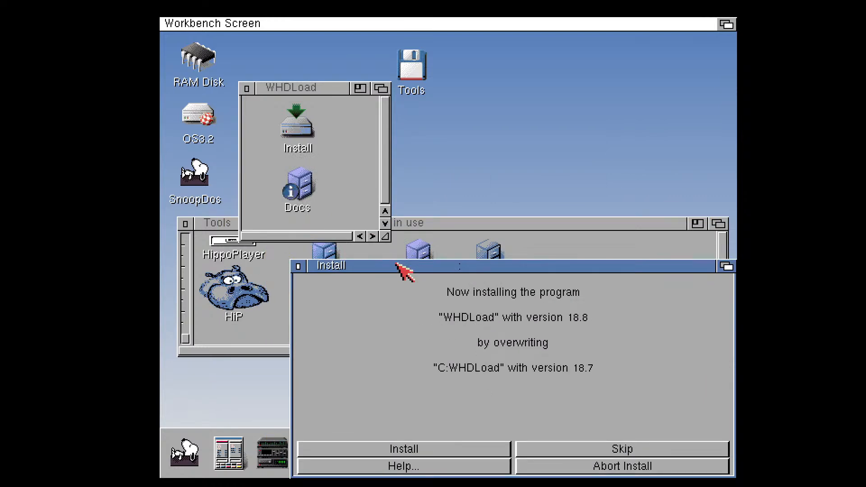
{"action": "left_click_drag", "start_coordinate": [397, 266], "coordinate": [344, 137]}
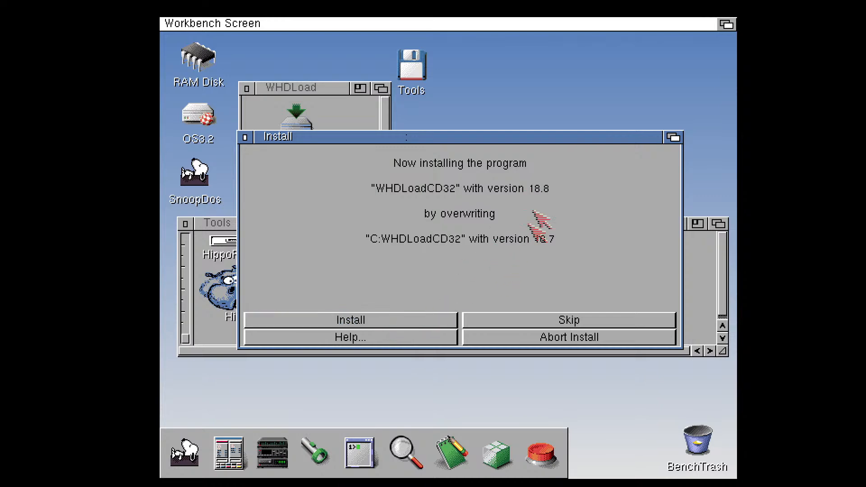
{"action": "left_click", "coordinate": [424, 321]}
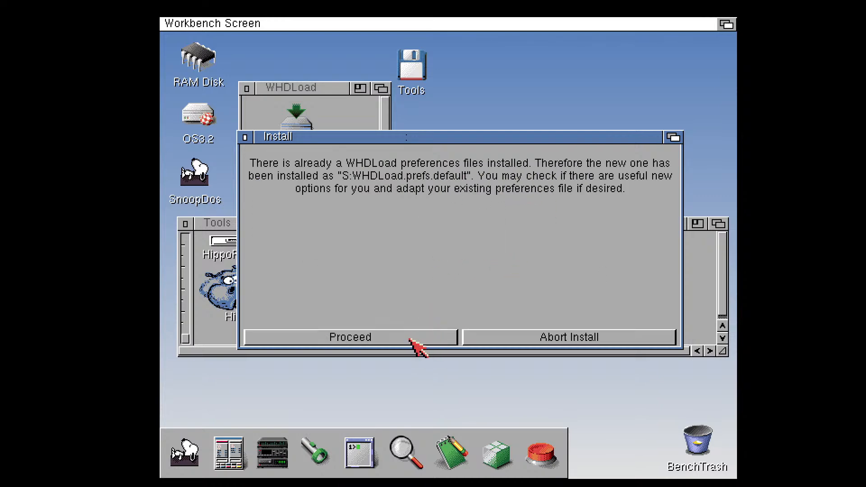
Finish the WHDLoad installation with its documentation in Help:, and close the WHDLoad and Tools windows
{"action": "left_click", "coordinate": [410, 339]}
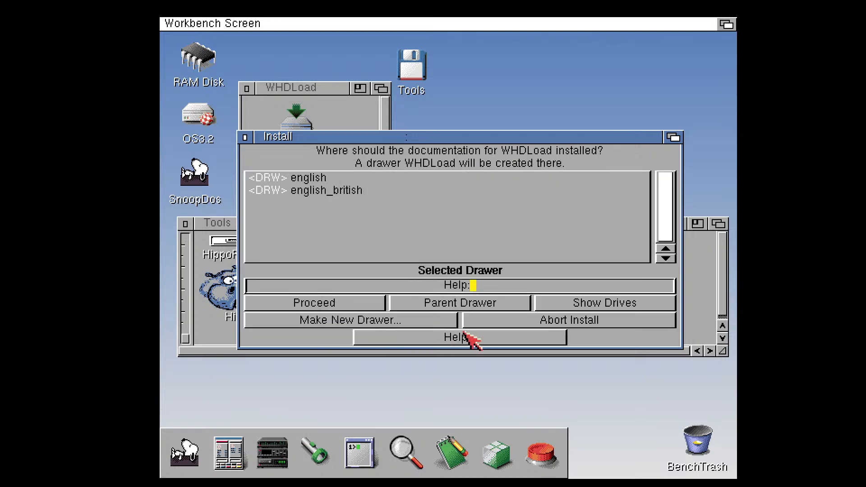
{"action": "left_click", "coordinate": [384, 303]}
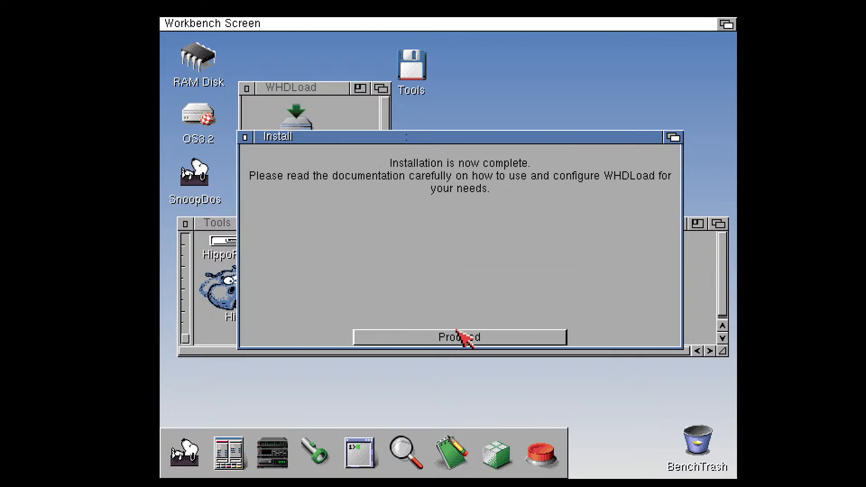
{"action": "left_click", "coordinate": [462, 337]}
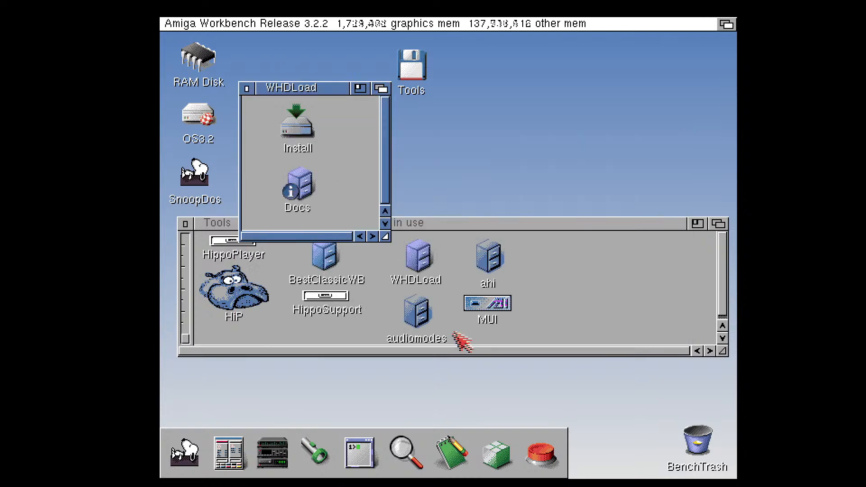
{"action": "left_click", "coordinate": [247, 89]}
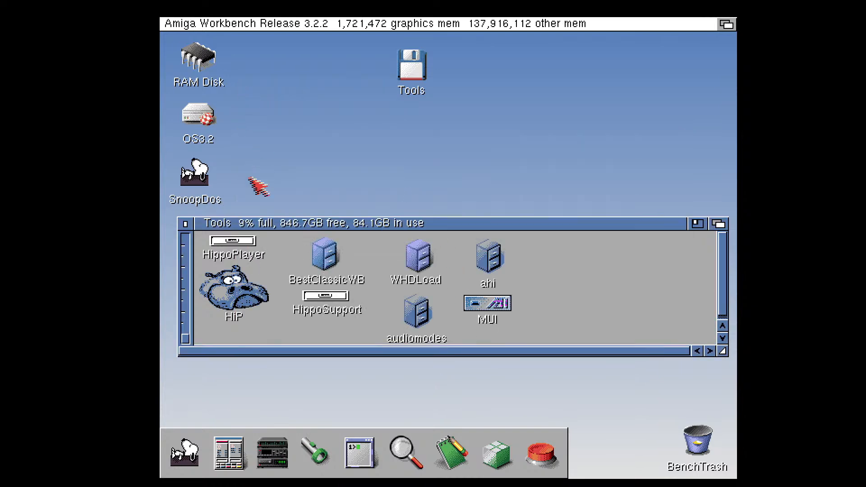
{"action": "left_click", "coordinate": [185, 224]}
Open the Devs drawer on the OS3.2 volume, enlarge its window, and try to open the Kickstarts drawer
{"action": "double_click", "coordinate": [192, 129]}
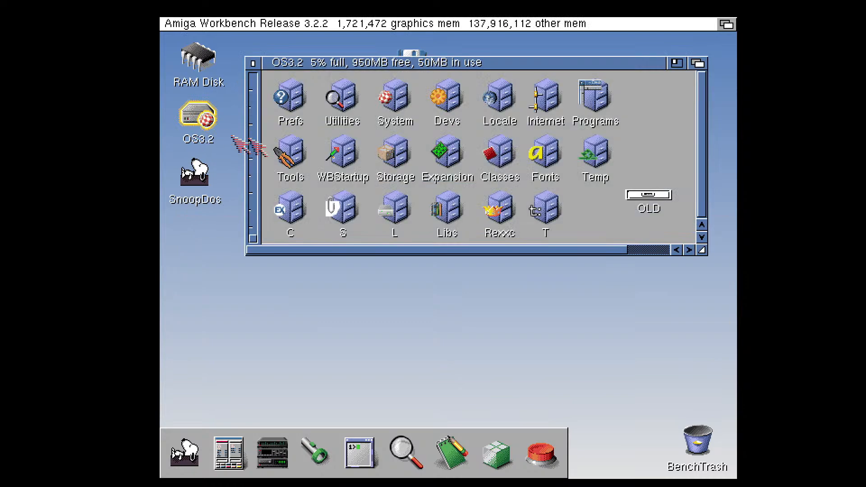
{"action": "double_click", "coordinate": [452, 92]}
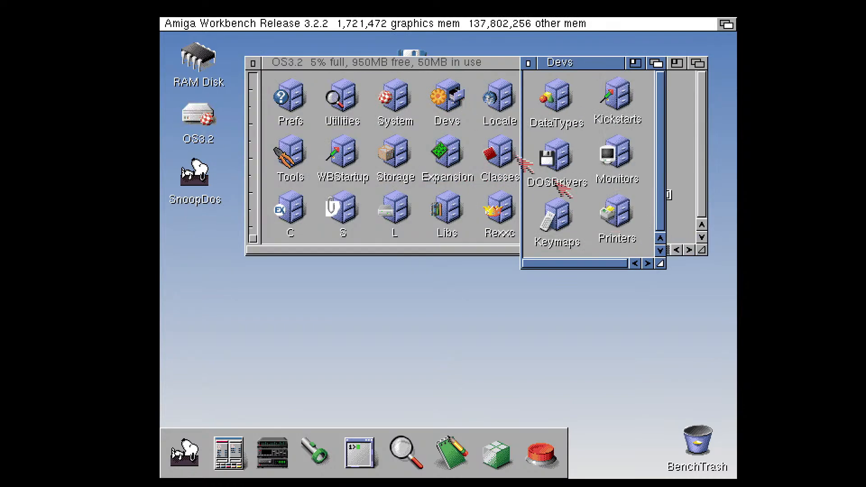
{"action": "left_click_drag", "start_coordinate": [660, 264], "coordinate": [691, 328]}
{"action": "double_click", "coordinate": [617, 97]}
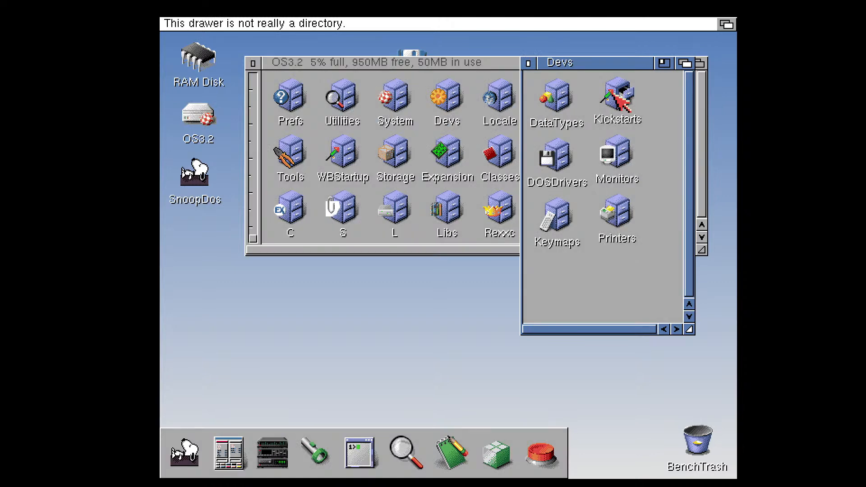
{"action": "double_click", "coordinate": [606, 91]}
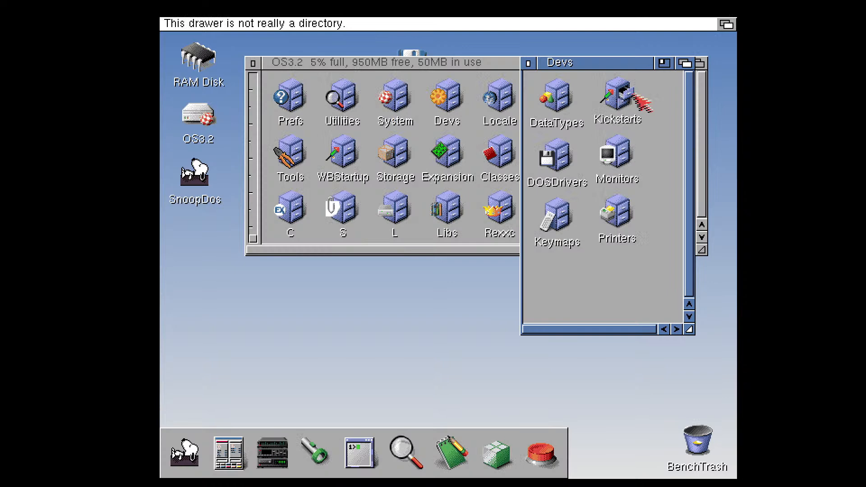
Try to create a new drawer named Kickstarts, with an icon, inside the Devs drawer
{"action": "right_click", "coordinate": [670, 103]}
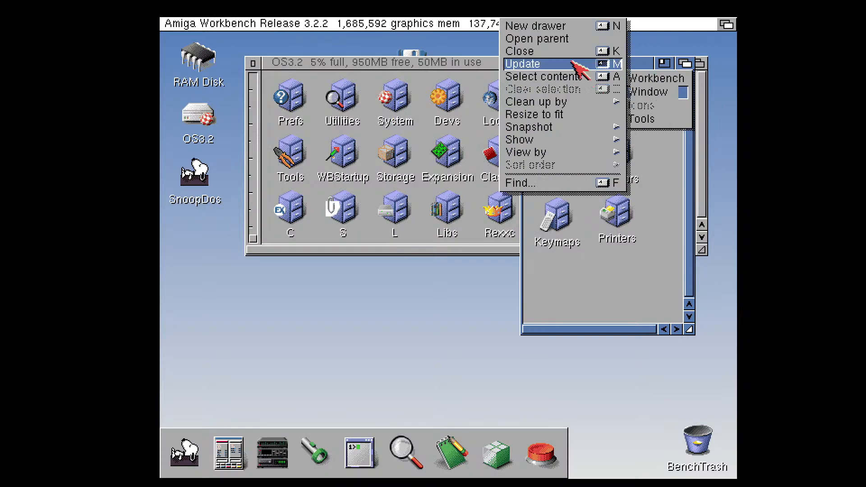
{"action": "left_click", "coordinate": [552, 27]}
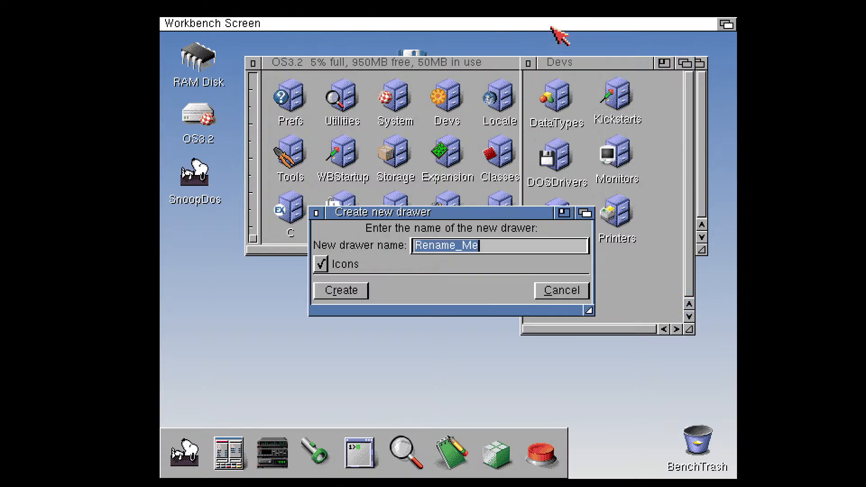
{"action": "type", "text": "Kickstarts"}
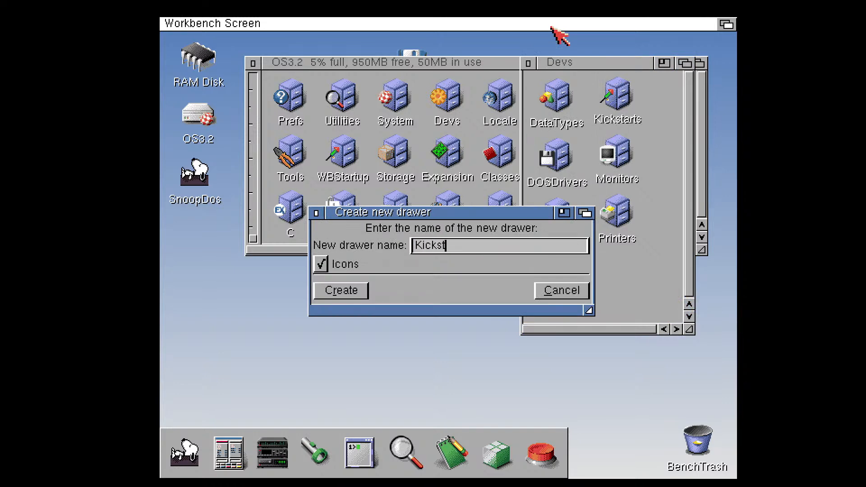
{"action": "key", "text": "Return"}
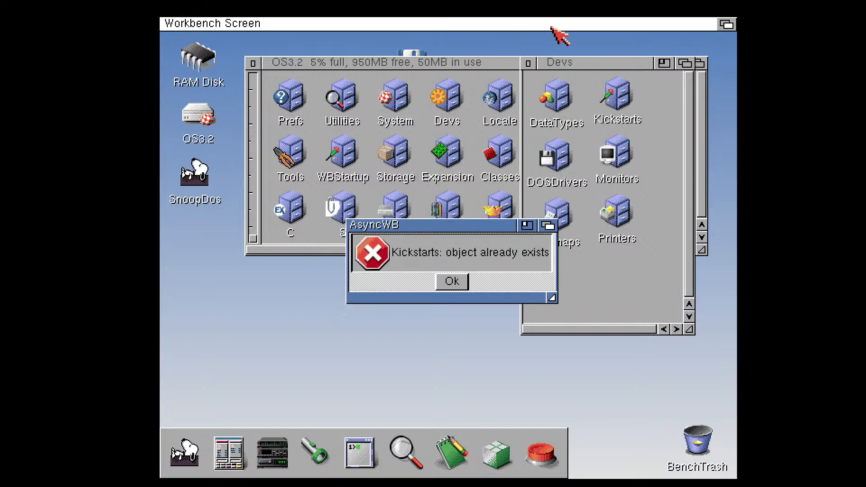
{"action": "key", "text": "Return"}
Try again to open the Kickstarts drawer, and close the Devs and OS3.2 windows
{"action": "double_click", "coordinate": [618, 108]}
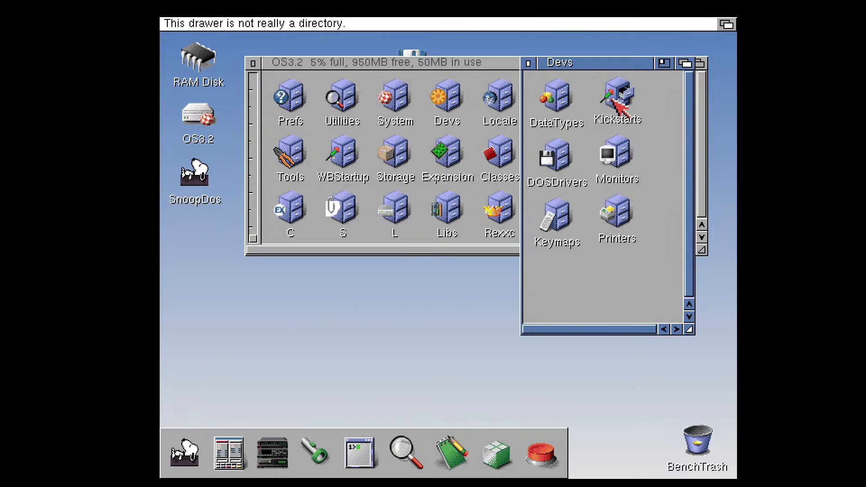
{"action": "double_click", "coordinate": [619, 98]}
{"action": "double_click", "coordinate": [620, 92]}
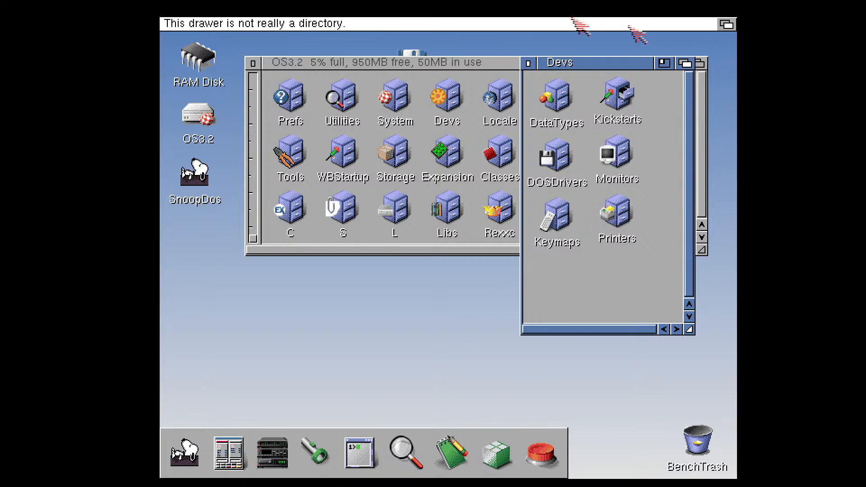
{"action": "left_click", "coordinate": [529, 63]}
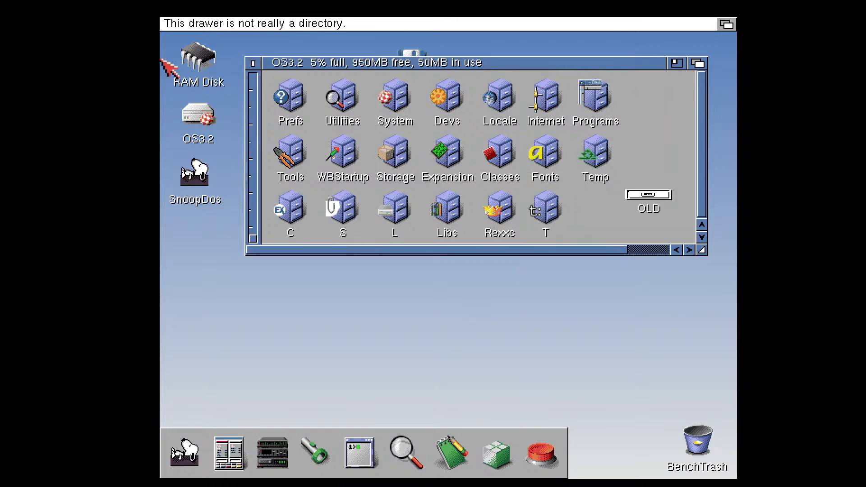
{"action": "left_click", "coordinate": [253, 64]}
Open the Tools volume and set its window to show all files, including those without icons
{"action": "double_click", "coordinate": [401, 68]}
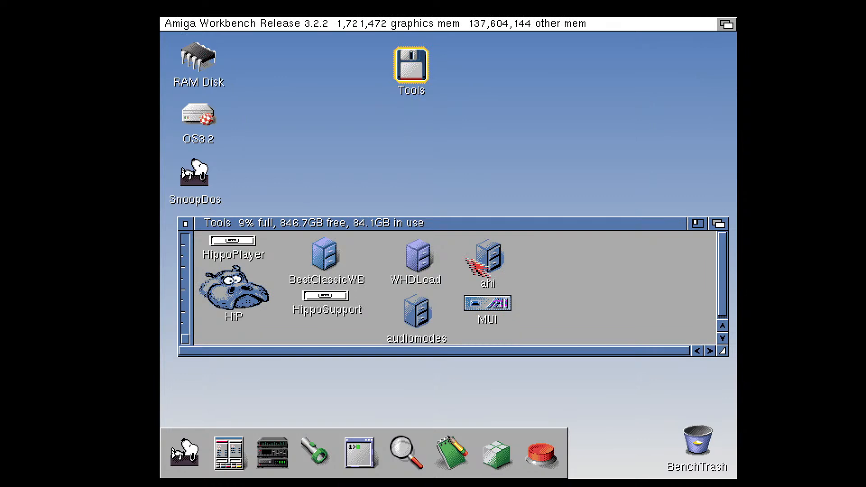
{"action": "right_click", "coordinate": [631, 281]}
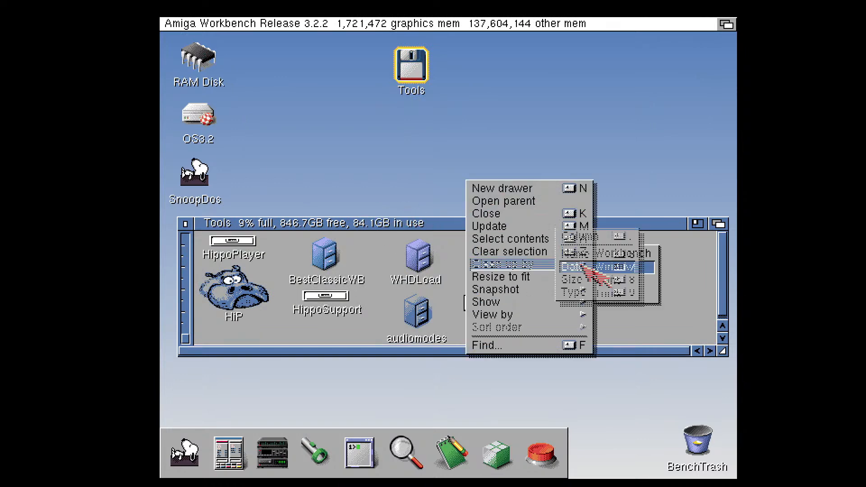
{"action": "mouse_move", "coordinate": [623, 296]}
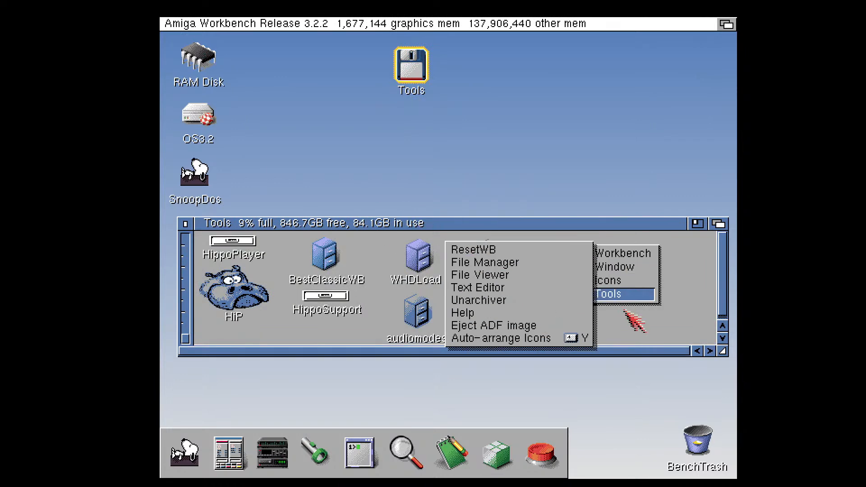
{"action": "right_click", "coordinate": [645, 325]}
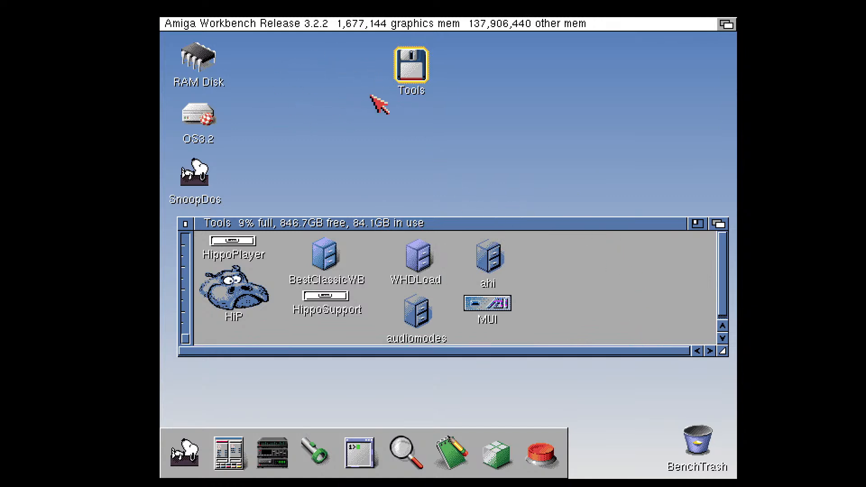
{"action": "right_click", "coordinate": [559, 272]}
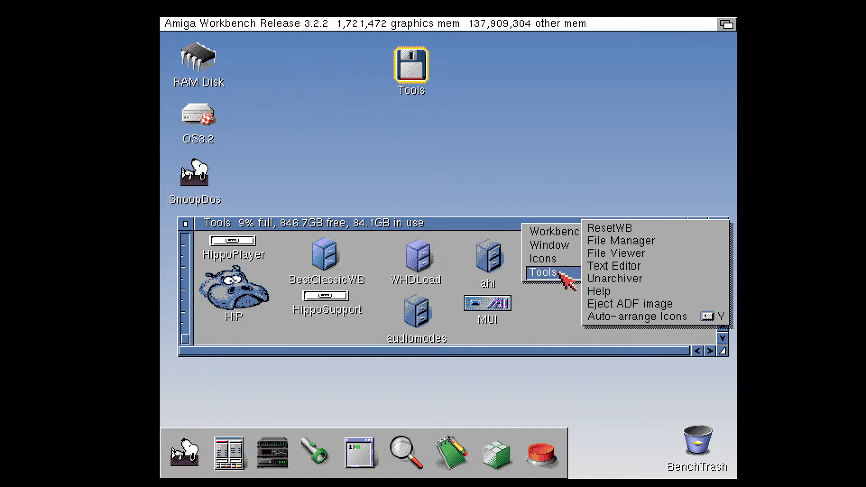
{"action": "mouse_move", "coordinate": [559, 260]}
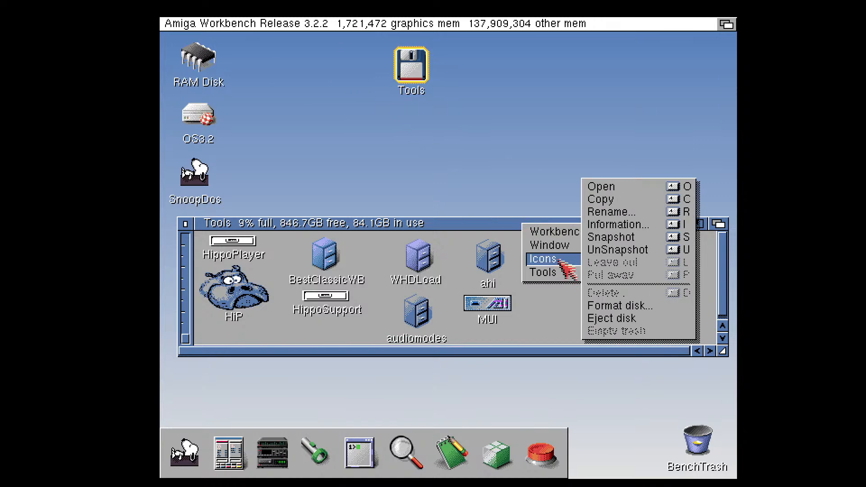
{"action": "right_click", "coordinate": [566, 278]}
{"action": "mouse_move", "coordinate": [574, 252]}
{"action": "mouse_move", "coordinate": [566, 277]}
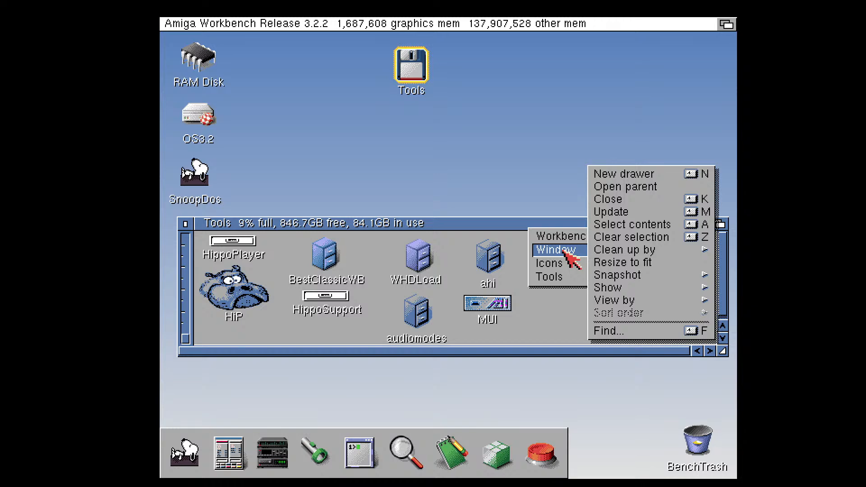
{"action": "right_click", "coordinate": [619, 216]}
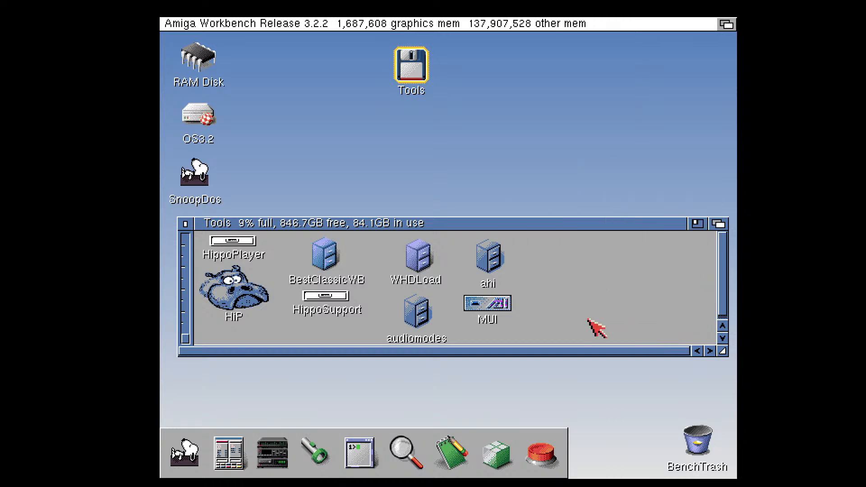
{"action": "right_click", "coordinate": [583, 291]}
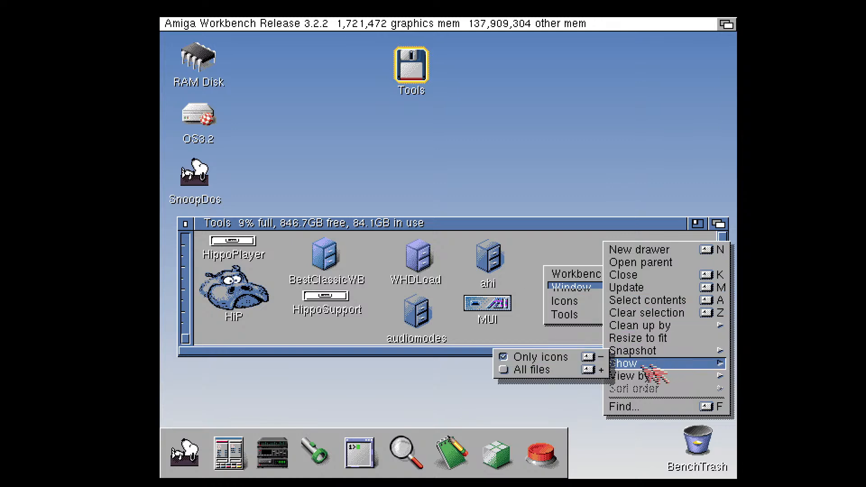
{"action": "right_click", "coordinate": [575, 371]}
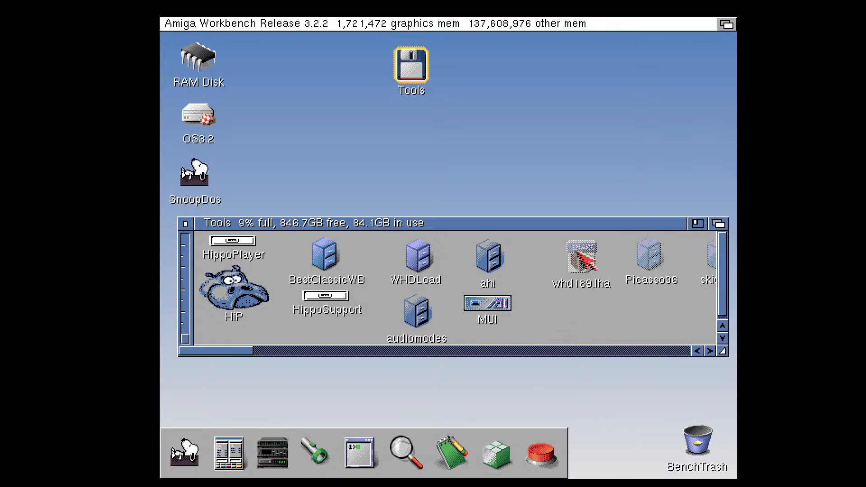
Open the whd189.lha archive from the Tools volume, extract all its files to Ram:, and close the archive window
{"action": "left_click", "coordinate": [586, 260]}
{"action": "double_click", "coordinate": [586, 264]}
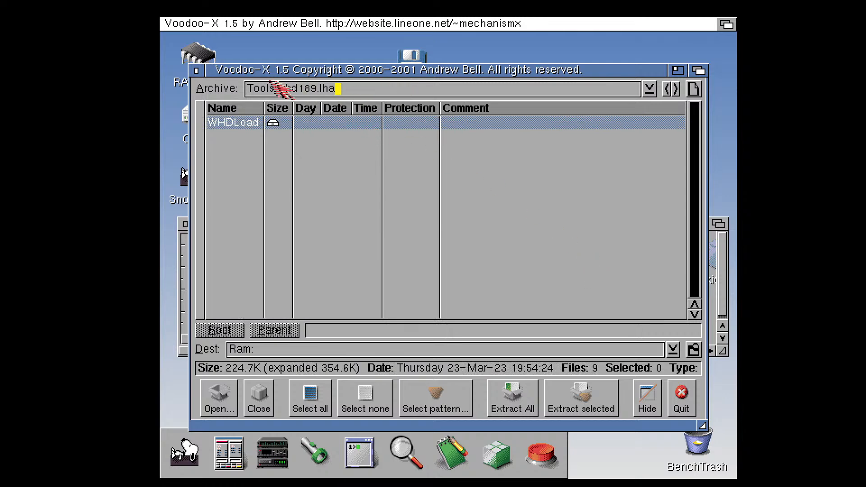
{"action": "left_click", "coordinate": [528, 409]}
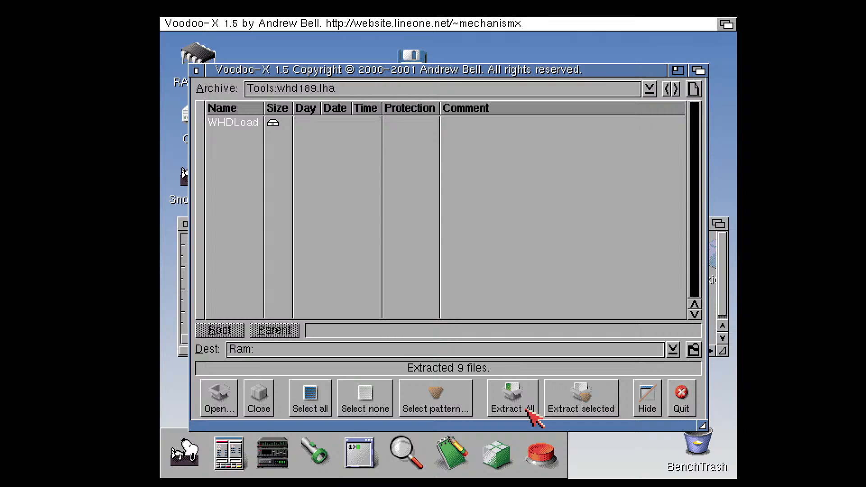
{"action": "left_click", "coordinate": [197, 71]}
{"action": "left_click", "coordinate": [557, 327]}
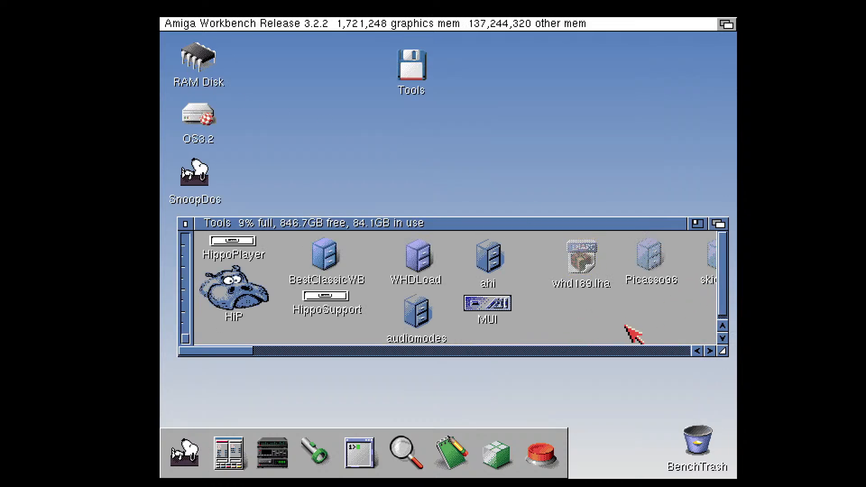
Update the Tools window, look inside its existing WHDLoad drawer, and close that drawer's window
{"action": "mouse_move", "coordinate": [236, 352]}
{"action": "left_mouse_down"}
{"action": "mouse_move", "coordinate": [731, 354]}
{"action": "mouse_move", "coordinate": [236, 360]}
{"action": "left_mouse_up"}
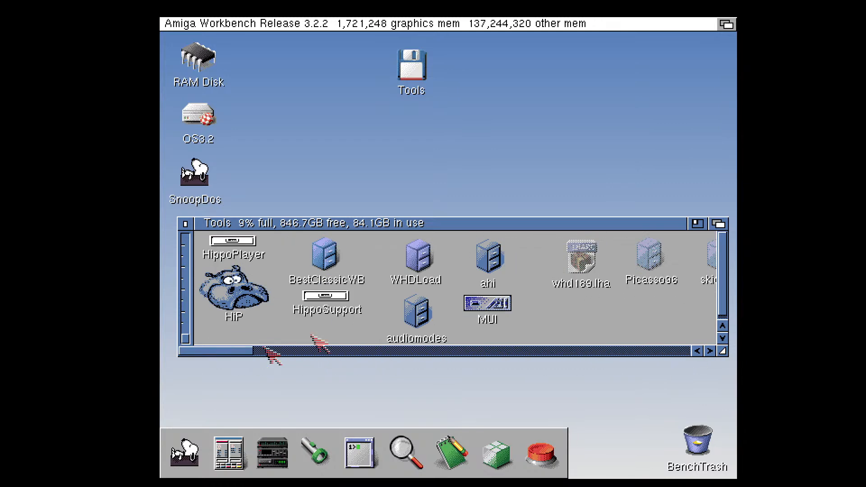
{"action": "right_click", "coordinate": [561, 319]}
{"action": "mouse_move", "coordinate": [557, 318]}
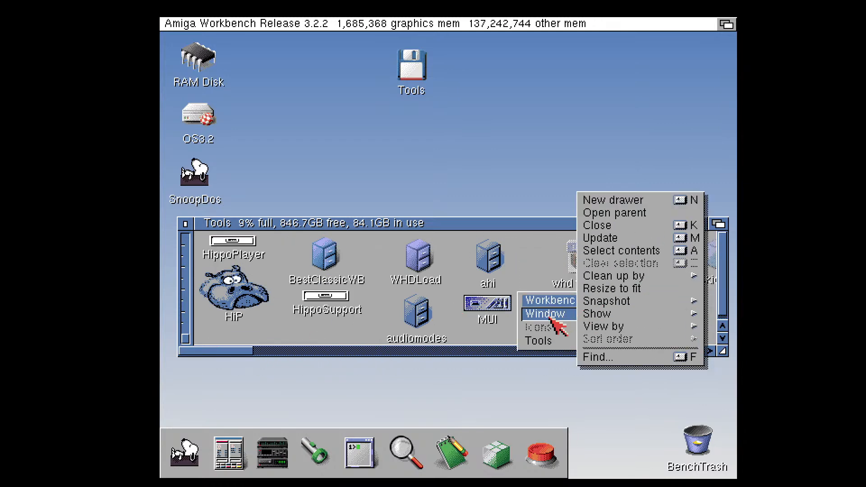
{"action": "right_click", "coordinate": [616, 247]}
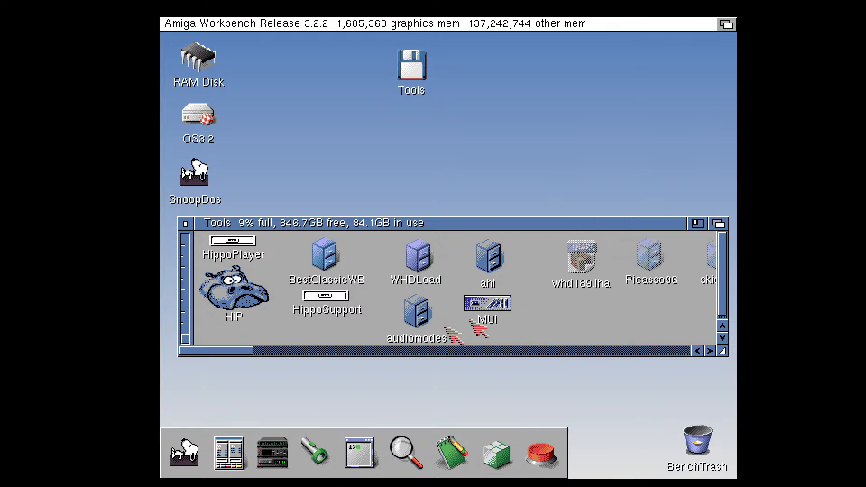
{"action": "double_click", "coordinate": [416, 259]}
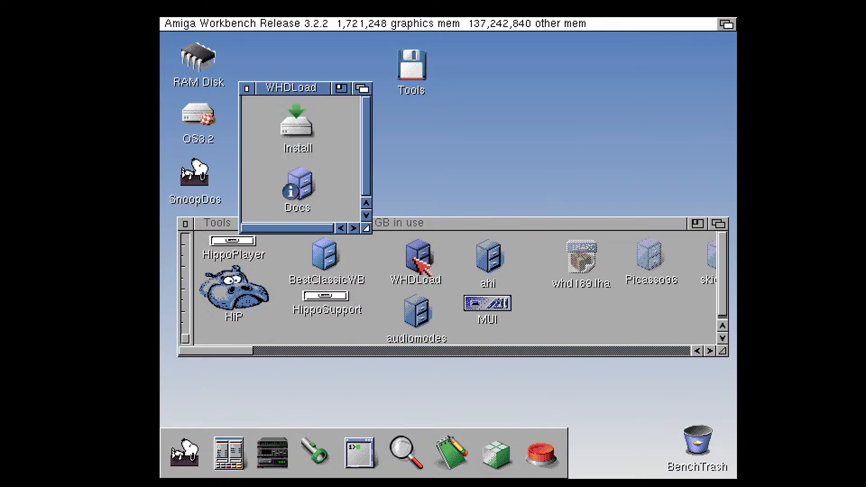
{"action": "left_click", "coordinate": [246, 89]}
Delete the WHDLoad drawer from the Tools volume and confirm the deletion
{"action": "left_click", "coordinate": [417, 253]}
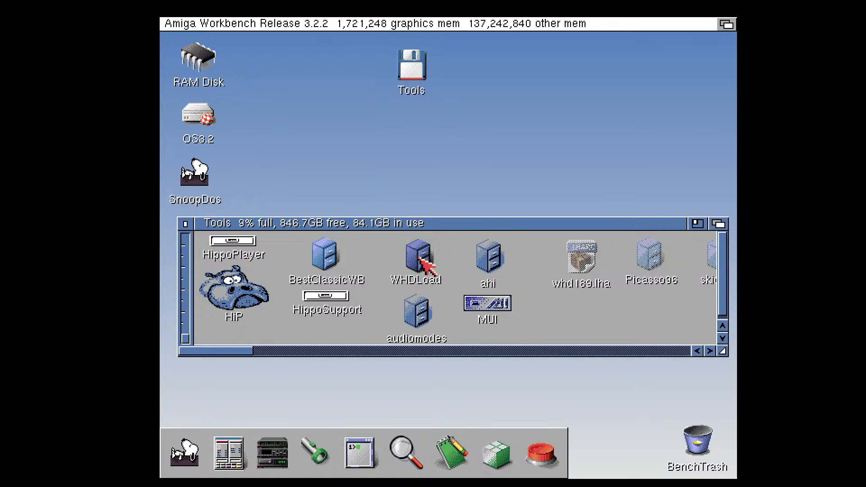
{"action": "right_click", "coordinate": [421, 260]}
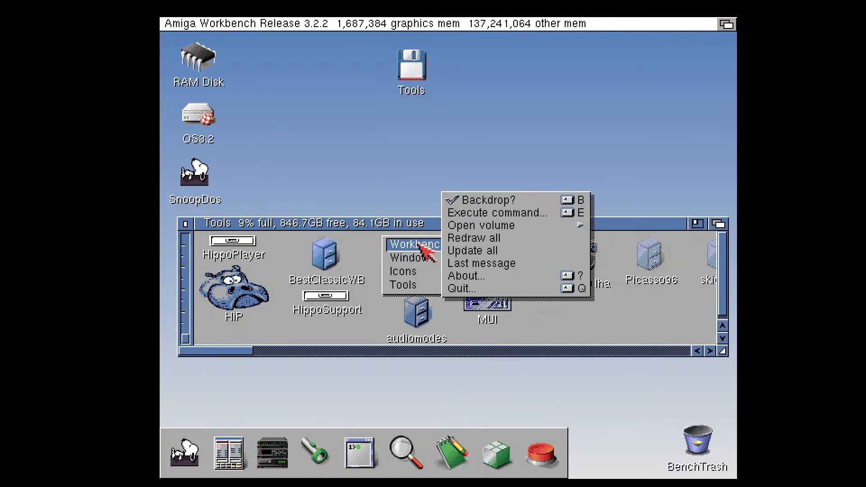
{"action": "right_click", "coordinate": [478, 305]}
{"action": "left_click", "coordinate": [385, 288]}
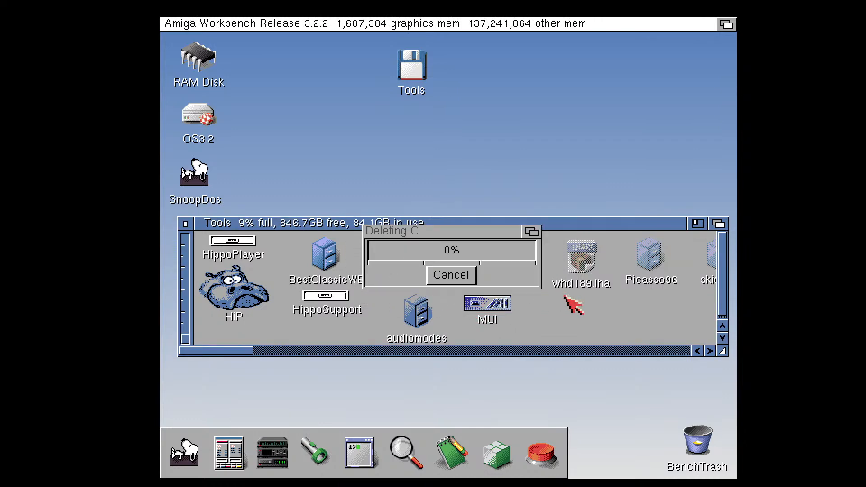
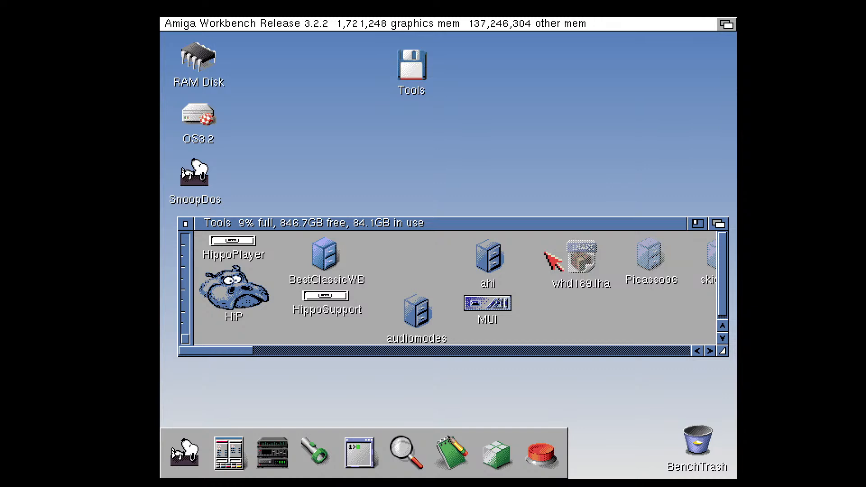
Open a new shell, change to the Devs: directory and list its contents
{"action": "right_click", "coordinate": [170, 25]}
{"action": "left_click", "coordinate": [212, 52]}
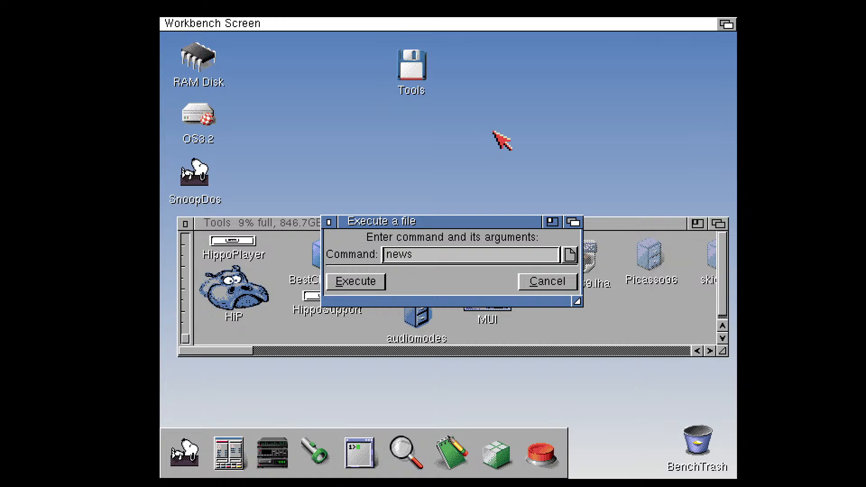
{"action": "key", "text": "Return"}
{"action": "type", "text": "cd DE"}
{"action": "key", "text": "BackSpace"}
{"action": "type", "text": "eb"}
{"action": "key", "text": "BackSpace"}
{"action": "type", "text": "vs:"}
{"action": "key", "text": "Return"}
{"action": "type", "text": "dir"}
{"action": "key", "text": "Return"}
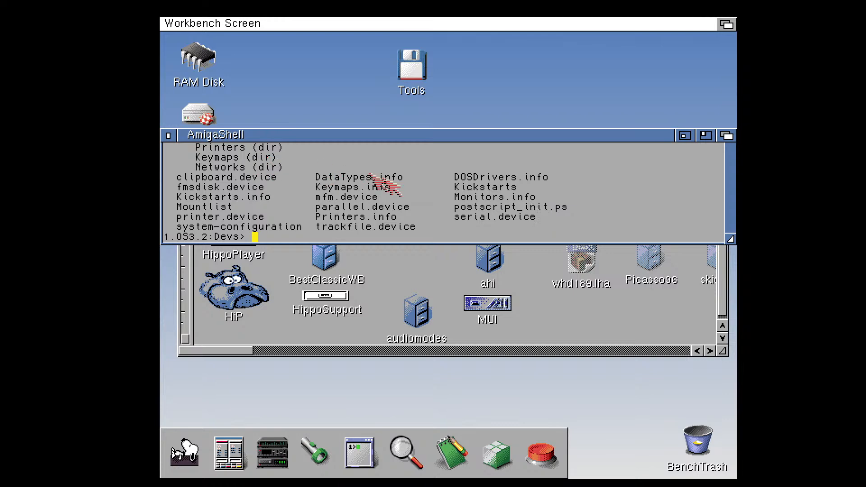
Try to change into Kickstarts inside the Devs: directory
{"action": "type", "text": "cd "}
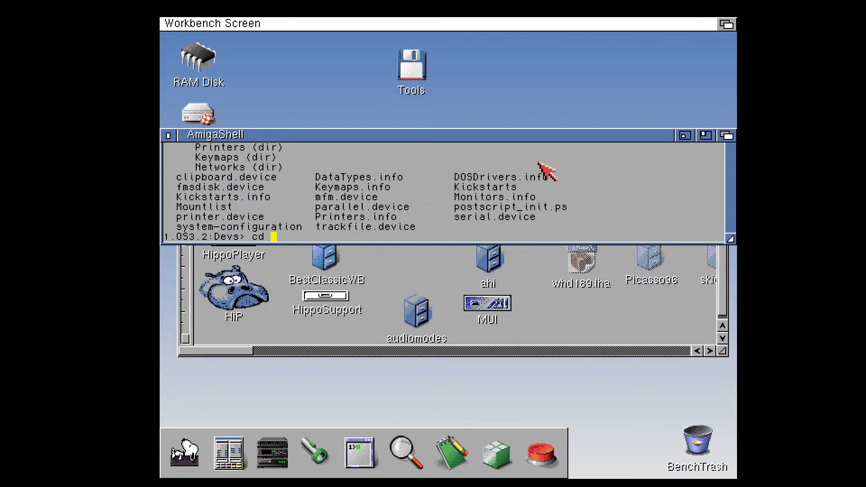
{"action": "type", "text": "Kickstarts"}
{"action": "key", "text": "Return"}
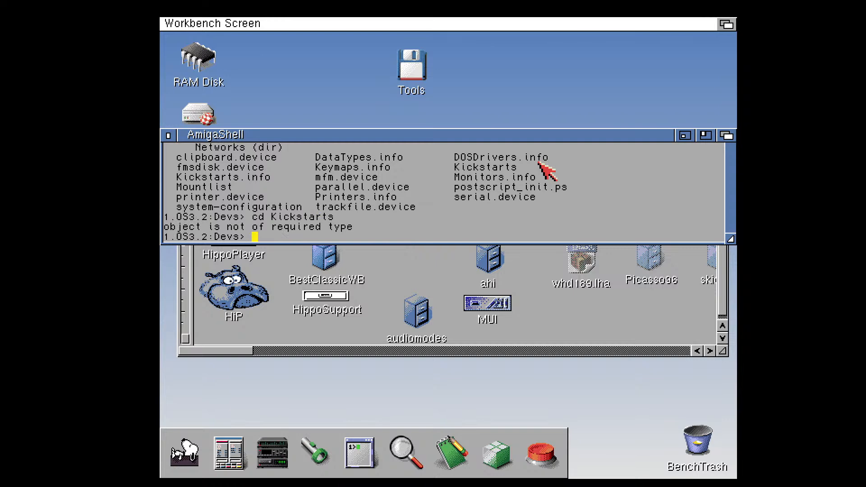
Try to create a Kickstarts directory in Devs: with the mkdir command
{"action": "type", "text": "mkdir Kickstarts"}
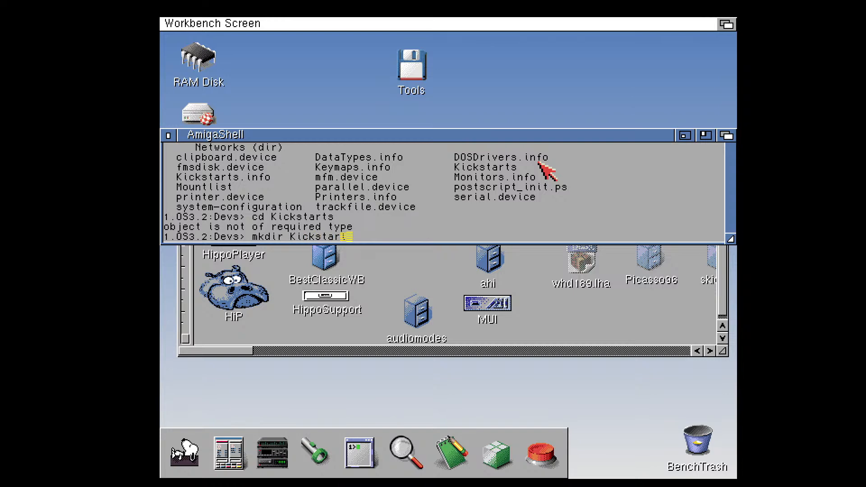
{"action": "key", "text": "Return"}
Try to create the Kickstarts directory in Devs: by correcting the previous command to makedir
{"action": "key", "text": "Up"}
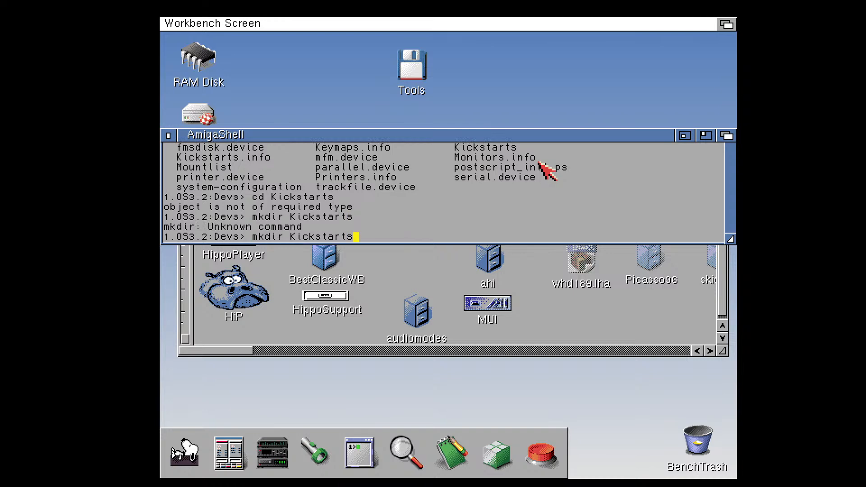
{"action": "key", "text": "Left"}
{"action": "key", "text": "Left"}
{"action": "key", "text": "Left"}
{"action": "key", "text": "Left"}
{"action": "key", "text": "Left"}
{"action": "key", "text": "Left"}
{"action": "key", "text": "Left"}
{"action": "key", "text": "Left"}
{"action": "key", "text": "Left"}
{"action": "key", "text": "Left"}
{"action": "key", "text": "Left"}
{"action": "key", "text": "BackSpace"}
{"action": "key", "text": "BackSpace"}
{"action": "key", "text": "BackSpace"}
{"action": "key", "text": "BackSpace"}
{"action": "type", "text": "aje"}
{"action": "key", "text": "BackSpace"}
{"action": "key", "text": "BackSpace"}
{"action": "type", "text": "ke"}
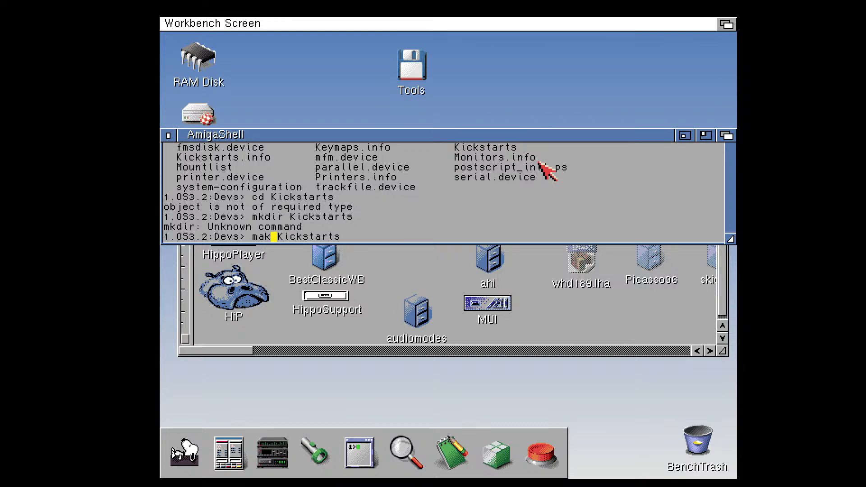
{"action": "type", "text": "dir"}
{"action": "key", "text": "Return"}
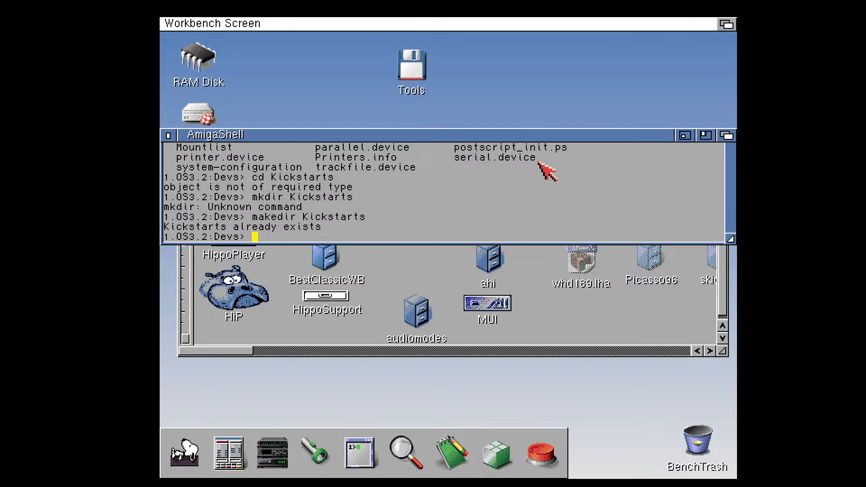
Delete Kickstarts.info from Devs: using the full delete command
{"action": "type", "text": "del Kickstarts.info"}
{"action": "key", "text": "Return"}
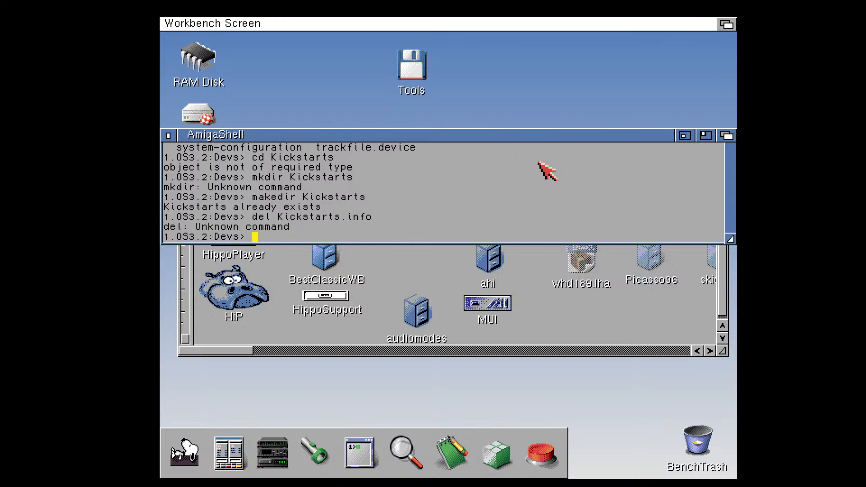
{"action": "key", "text": "Up"}
{"action": "key", "text": "Left"}
{"action": "key", "text": "Left"}
{"action": "key", "text": "Left"}
{"action": "key", "text": "Left"}
{"action": "key", "text": "Left"}
{"action": "key", "text": "Left"}
{"action": "key", "text": "Left"}
{"action": "key", "text": "Left"}
{"action": "key", "text": "Left"}
{"action": "key", "text": "Left"}
{"action": "key", "text": "Left"}
{"action": "key", "text": "Left"}
{"action": "key", "text": "Left"}
{"action": "key", "text": "Left"}
{"action": "key", "text": "Left"}
{"action": "key", "text": "Left"}
{"action": "type", "text": "ete"}
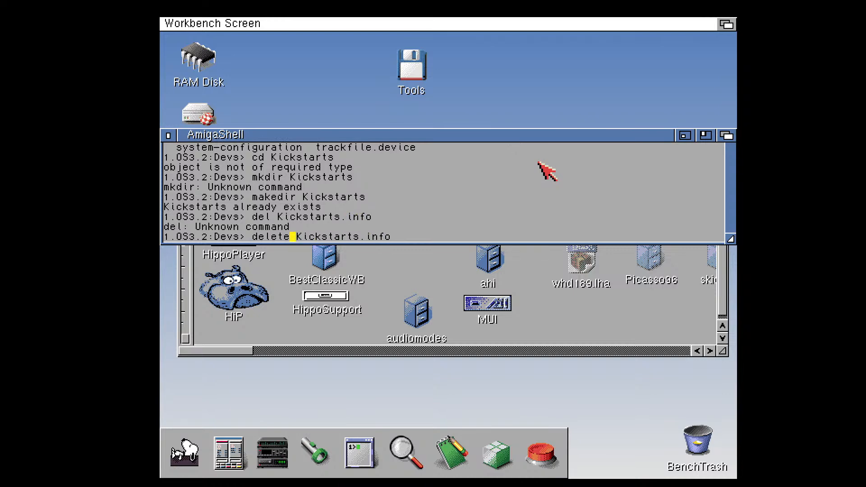
{"action": "key", "text": "Return"}
Retry makedir Kickstarts from the shell's command history
{"action": "key", "text": "Up"}
{"action": "key", "text": "Up"}
{"action": "key", "text": "Up"}
{"action": "key", "text": "Return"}
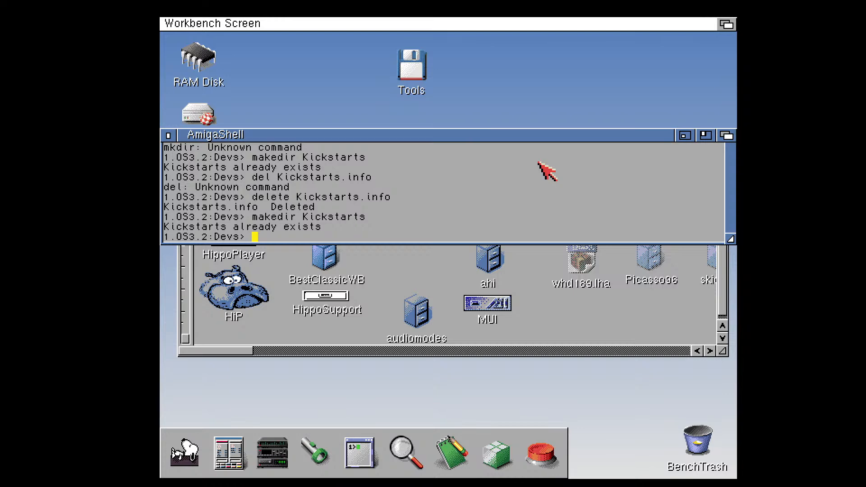
Move the shell window down, then open the RAM Disk and show all its files in a larger window
{"action": "left_click_drag", "start_coordinate": [300, 141], "coordinate": [303, 190]}
{"action": "double_click", "coordinate": [203, 58]}
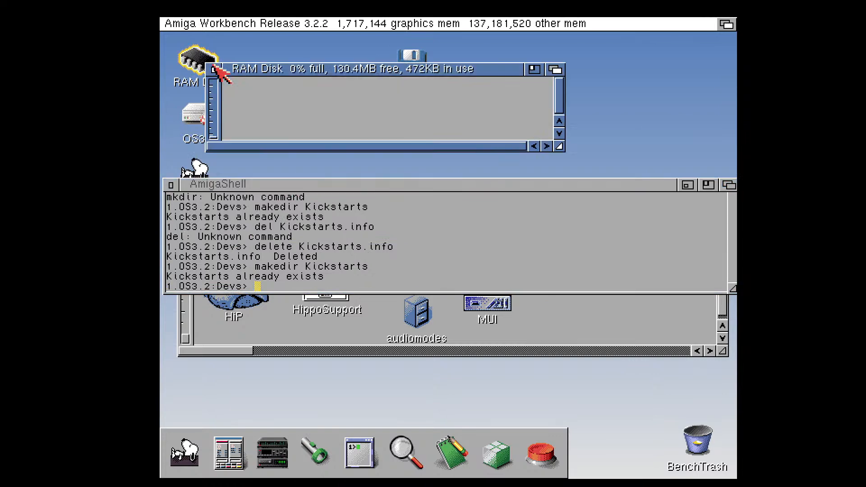
{"action": "right_click", "coordinate": [253, 23]}
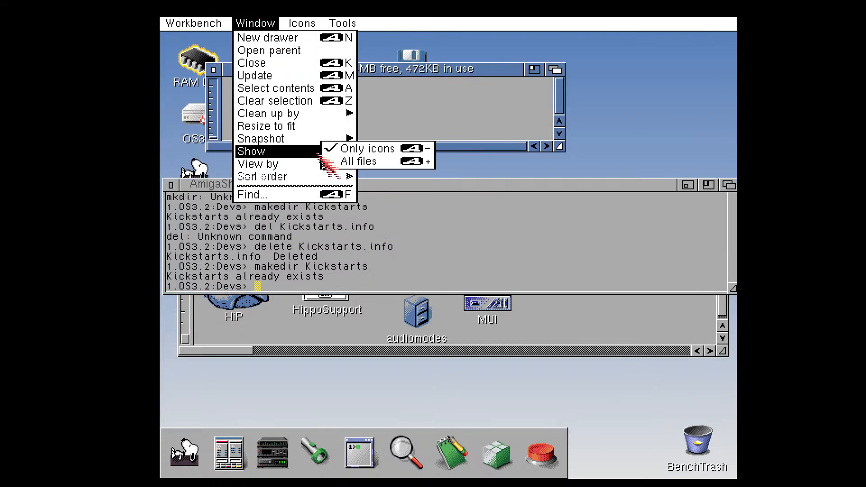
{"action": "right_click", "coordinate": [347, 162]}
{"action": "left_click_drag", "start_coordinate": [560, 146], "coordinate": [574, 172]}
Open the WHDLoad drawer on the RAM Disk, look inside its C drawer, and move the WHDLoad window up
{"action": "double_click", "coordinate": [261, 106]}
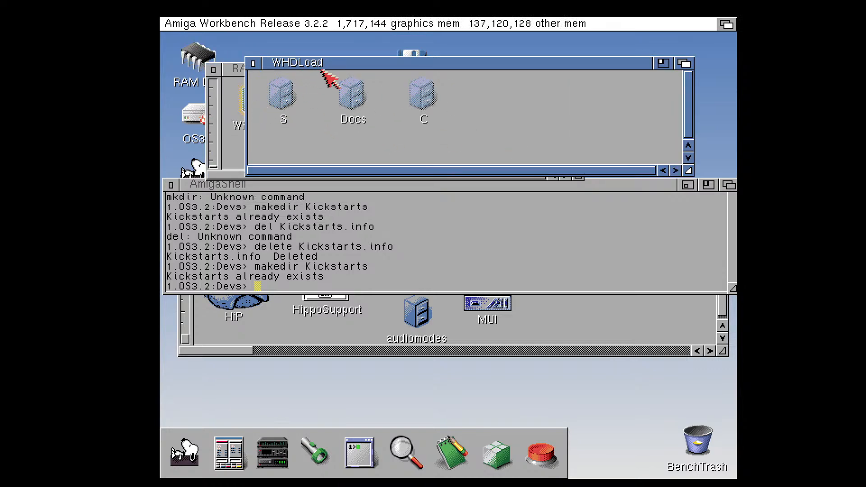
{"action": "right_click", "coordinate": [329, 82]}
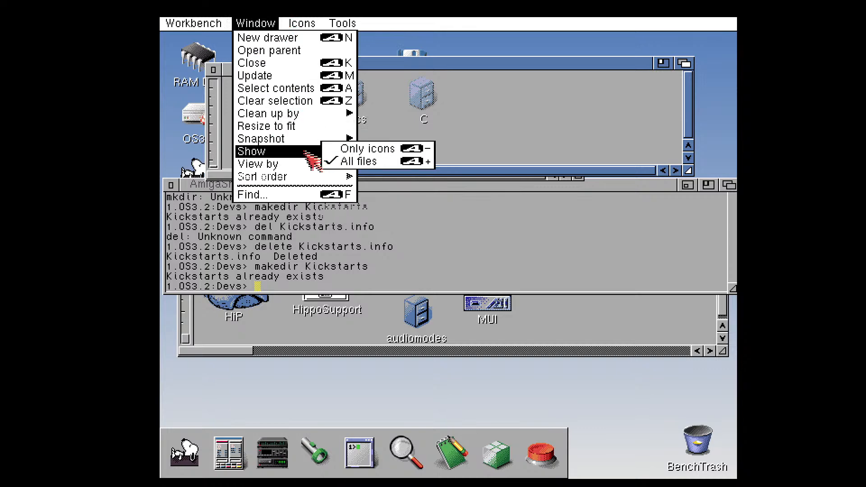
{"action": "double_click", "coordinate": [426, 99]}
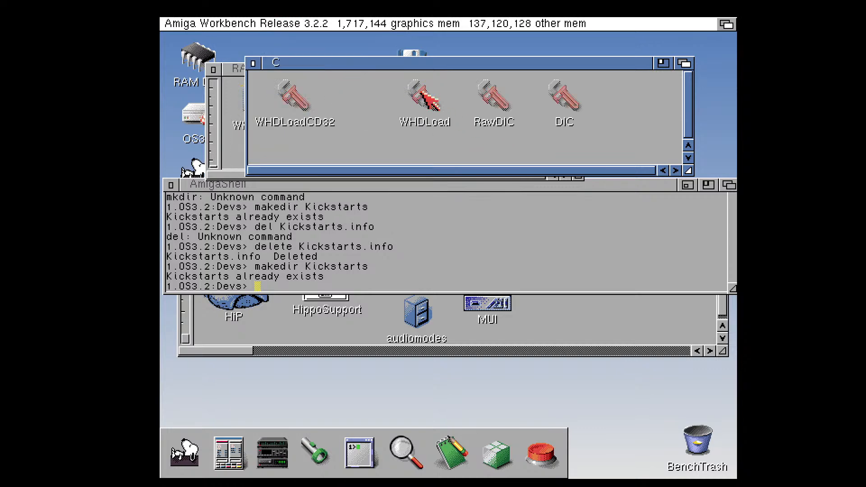
{"action": "left_click", "coordinate": [254, 64]}
{"action": "left_click_drag", "start_coordinate": [306, 62], "coordinate": [322, 47]}
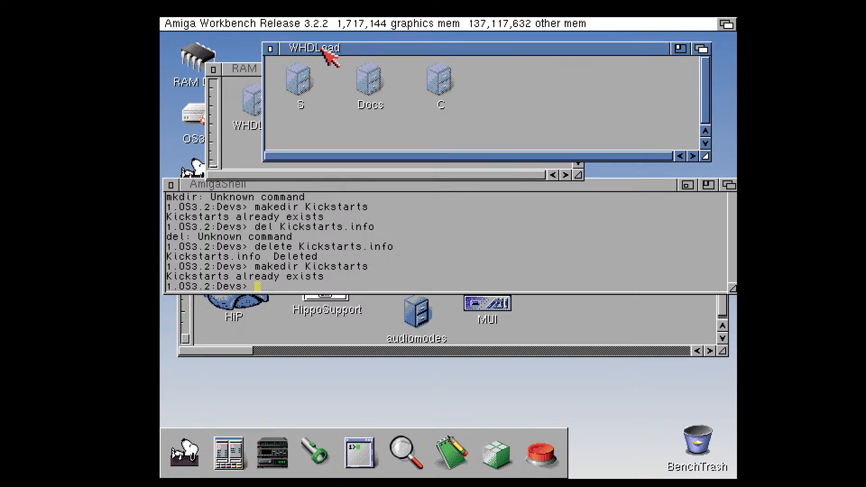
Open the C drawer of the OS3.2 volume and place its window below the WHDLoad drawer's icons
{"action": "double_click", "coordinate": [195, 118]}
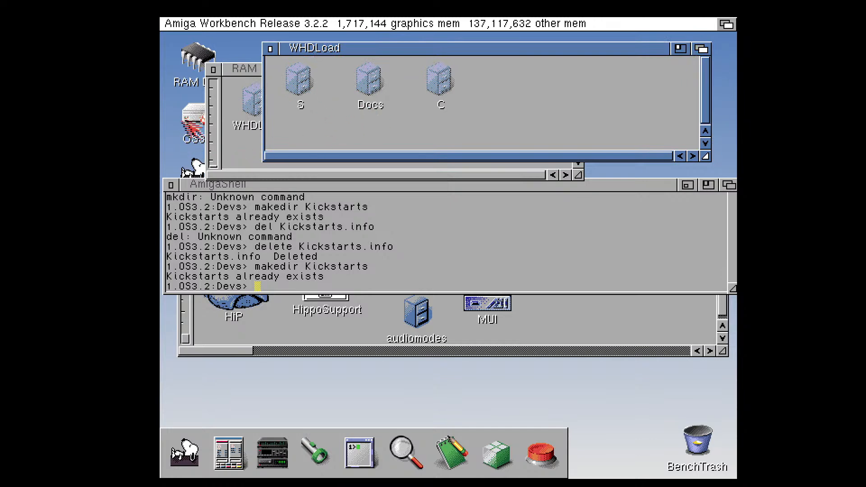
{"action": "left_click_drag", "start_coordinate": [480, 63], "coordinate": [484, 197]}
{"action": "double_click", "coordinate": [295, 346]}
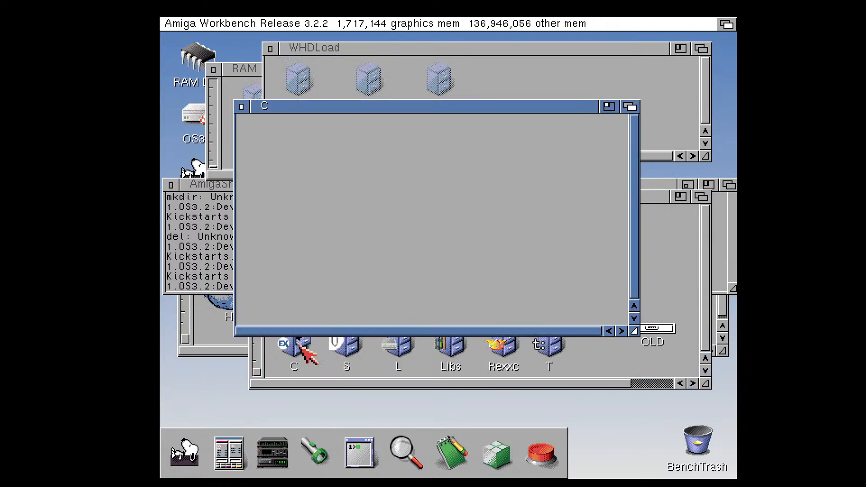
{"action": "left_click_drag", "start_coordinate": [387, 109], "coordinate": [411, 147]}
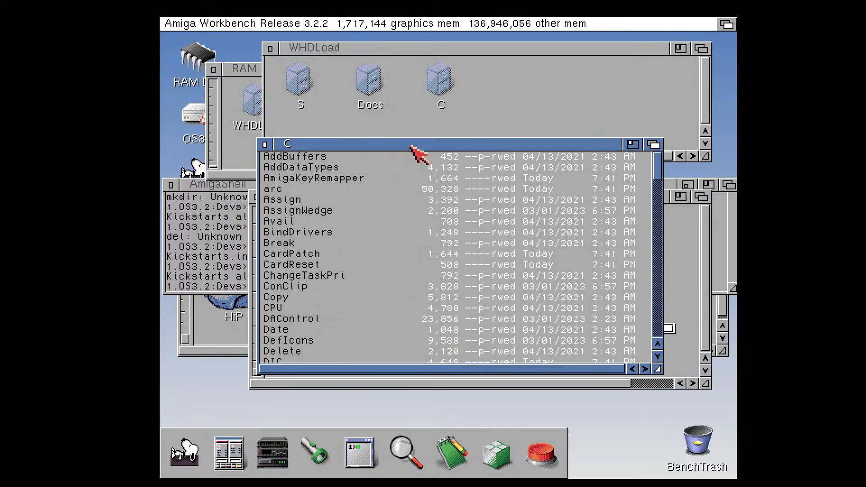
Copy WHDLoad, WHDLoadCD32, RawDIC and DIC from the WHDLoad C drawer into the OS3.2 C drawer, replacing the existing files
{"action": "double_click", "coordinate": [447, 89]}
{"action": "left_click_drag", "start_coordinate": [423, 116], "coordinate": [411, 239]}
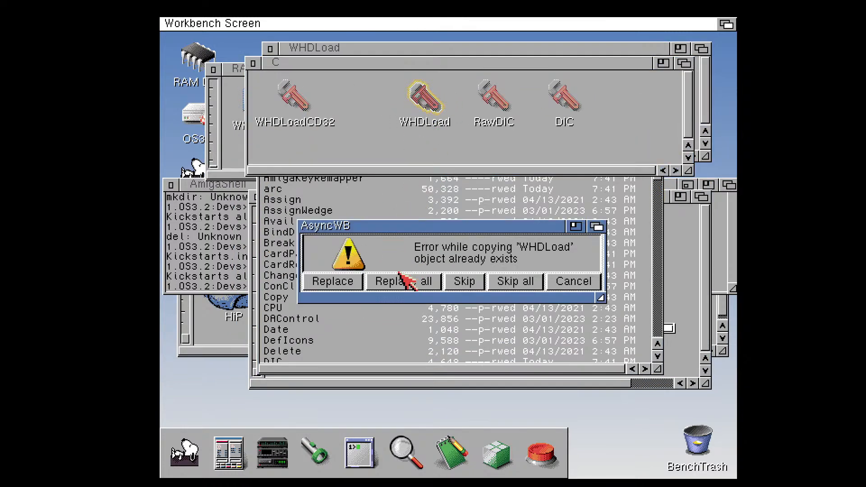
{"action": "left_click", "coordinate": [340, 285]}
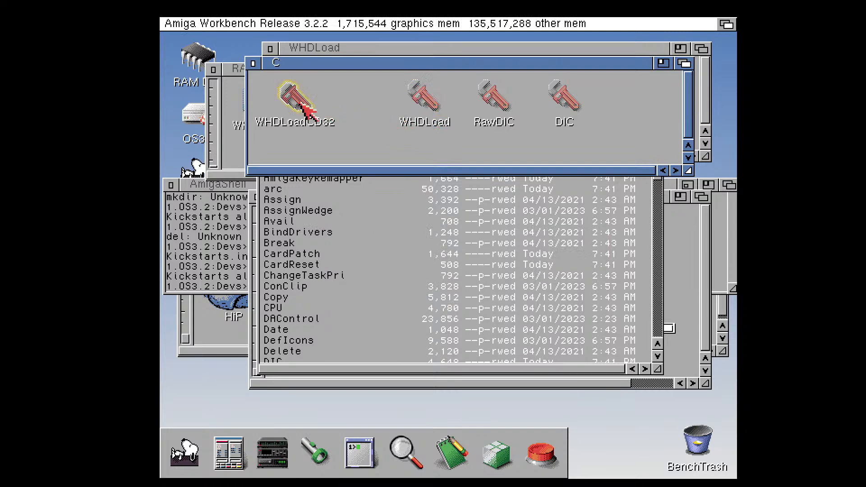
{"action": "left_click_drag", "start_coordinate": [300, 98], "coordinate": [348, 237]}
{"action": "left_click", "coordinate": [337, 283]}
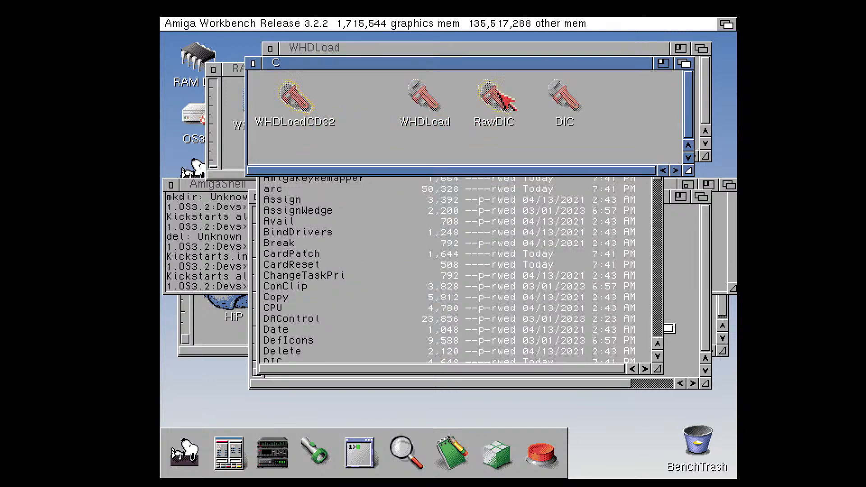
{"action": "left_click_drag", "start_coordinate": [497, 96], "coordinate": [418, 243]}
{"action": "left_click", "coordinate": [334, 282]}
{"action": "left_click_drag", "start_coordinate": [564, 96], "coordinate": [395, 282]}
{"action": "left_click", "coordinate": [332, 284]}
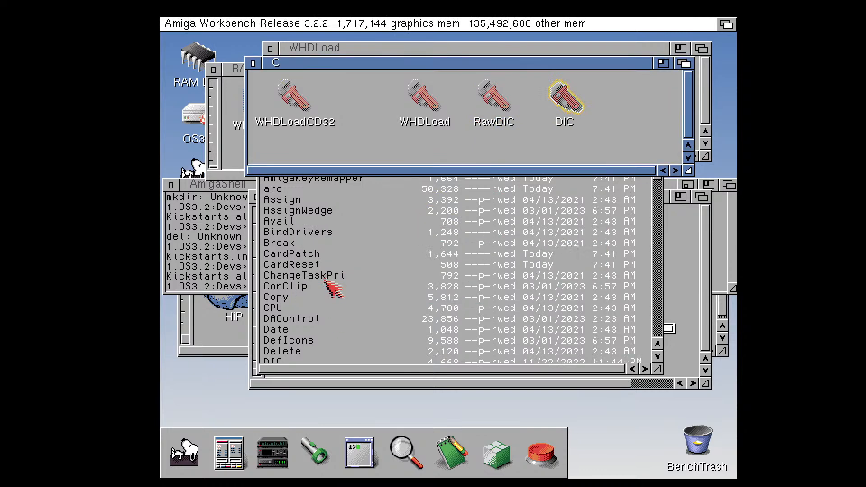
Close both C drawers and the WHDLoad, RAM Disk and OS3.2 windows
{"action": "left_click", "coordinate": [255, 63]}
{"action": "left_click", "coordinate": [265, 144]}
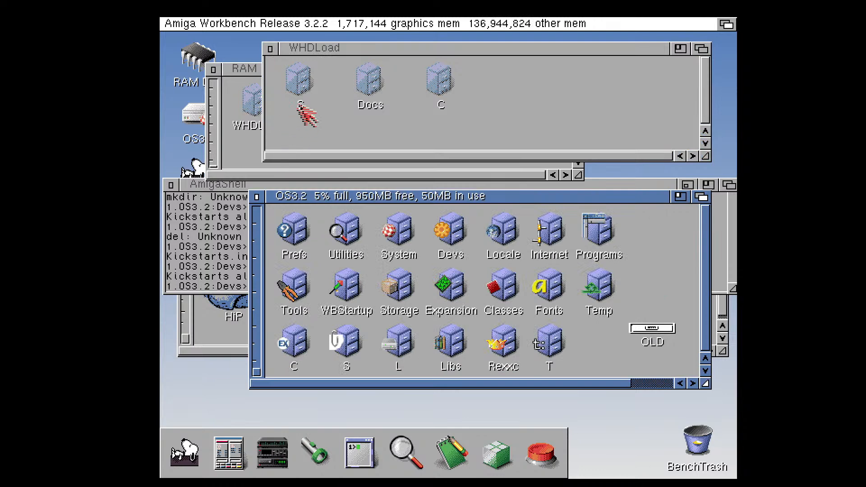
{"action": "left_click", "coordinate": [270, 49]}
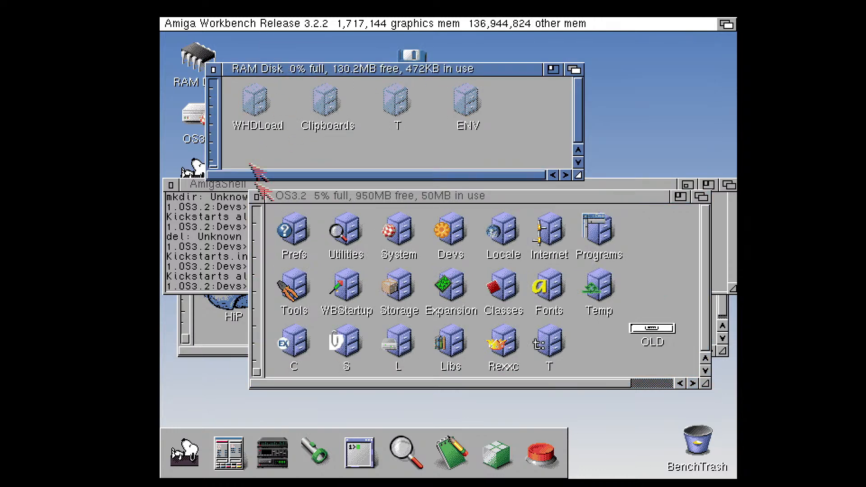
{"action": "left_click", "coordinate": [214, 69]}
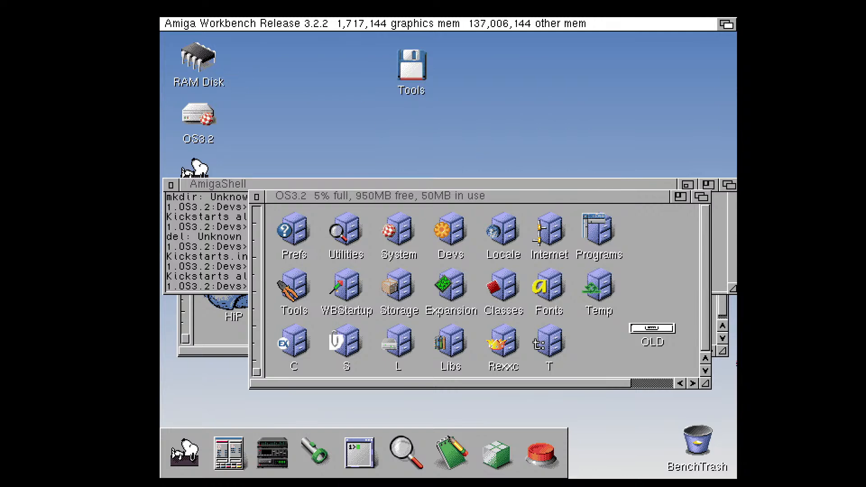
{"action": "left_click", "coordinate": [257, 197]}
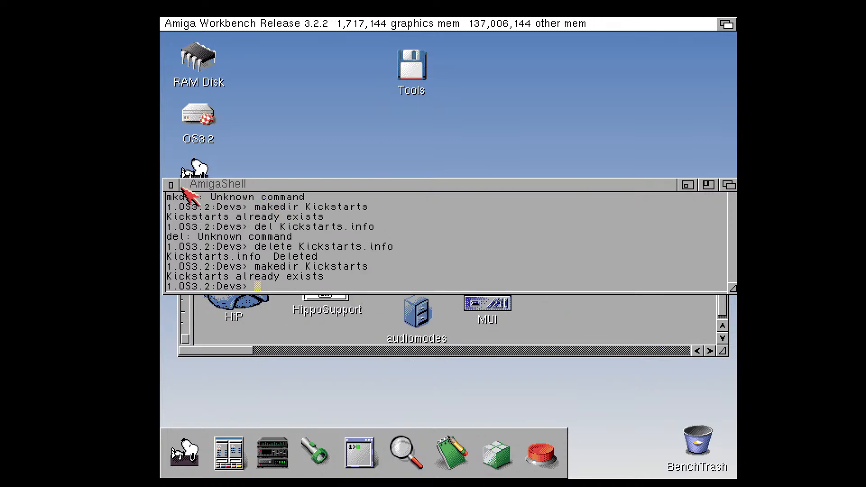
List the contents of Devs: in the shell and try again to create the Kickstarts directory
{"action": "left_click", "coordinate": [342, 231]}
{"action": "type", "text": "dir"}
{"action": "key", "text": "Return"}
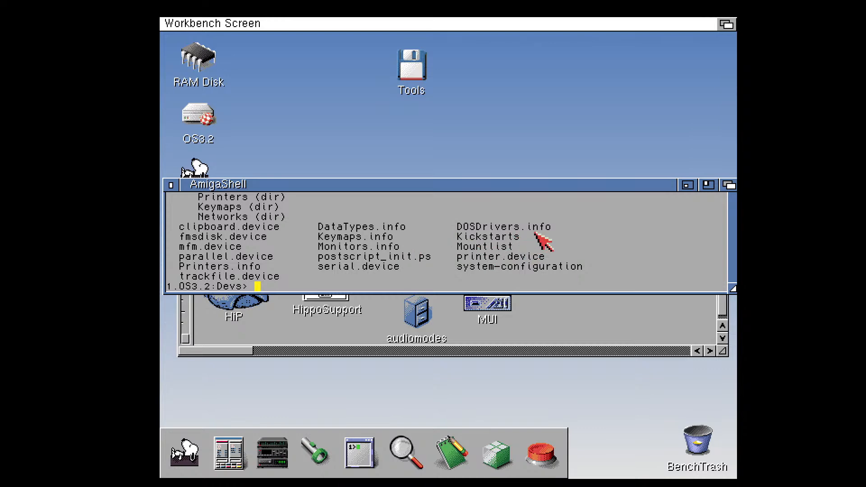
{"action": "type", "text": "makedir Kickstarts"}
{"action": "key", "text": "Return"}
Delete the Kickstarts file from Devs: and create a Kickstarts directory in its place
{"action": "type", "text": "delete Kickstarts"}
{"action": "key", "text": "Return"}
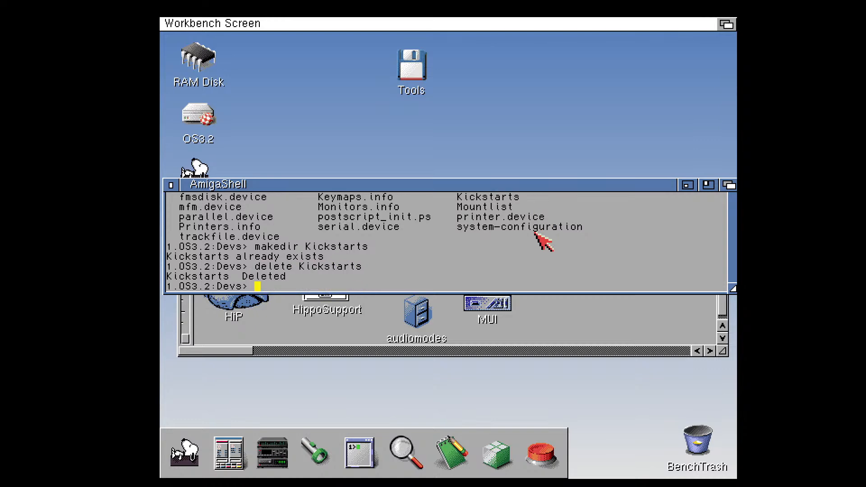
{"action": "key", "text": "Up"}
{"action": "key", "text": "Up"}
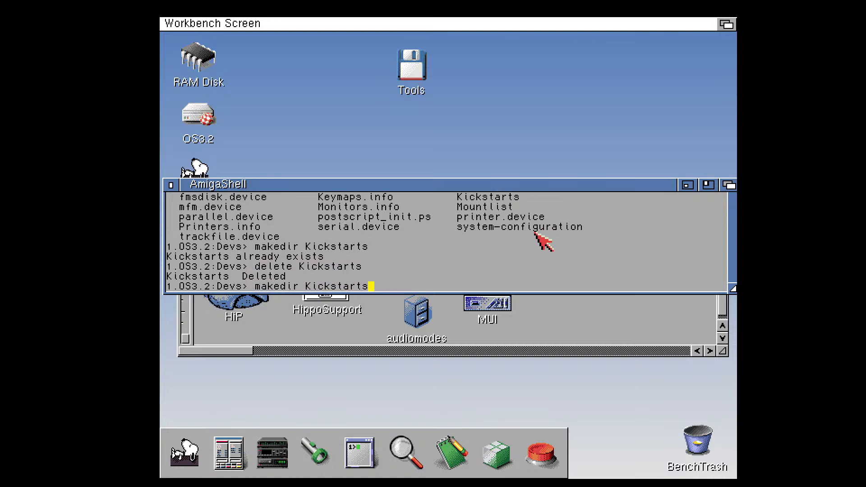
{"action": "key", "text": "Return"}
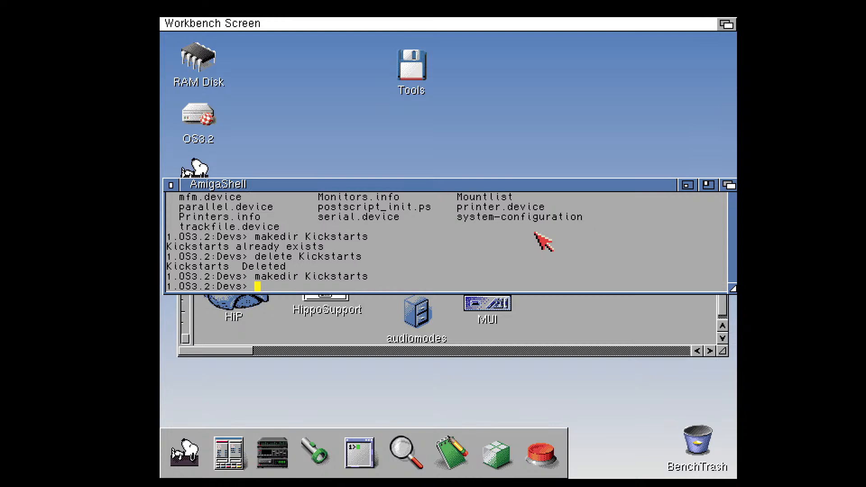
List Devs: to check for the Kickstarts directory and close the shell
{"action": "type", "text": "dir"}
{"action": "key", "text": "Return"}
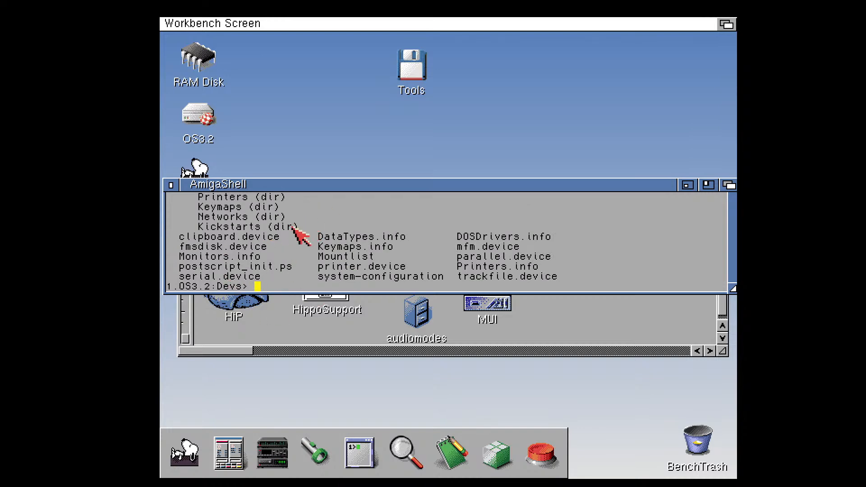
{"action": "left_click", "coordinate": [172, 185]}
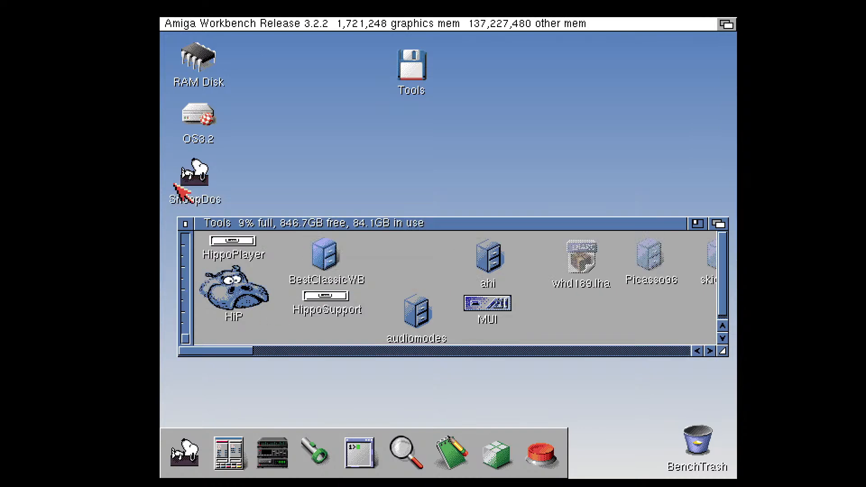
Open the OS3.2 volume
{"action": "double_click", "coordinate": [201, 113]}
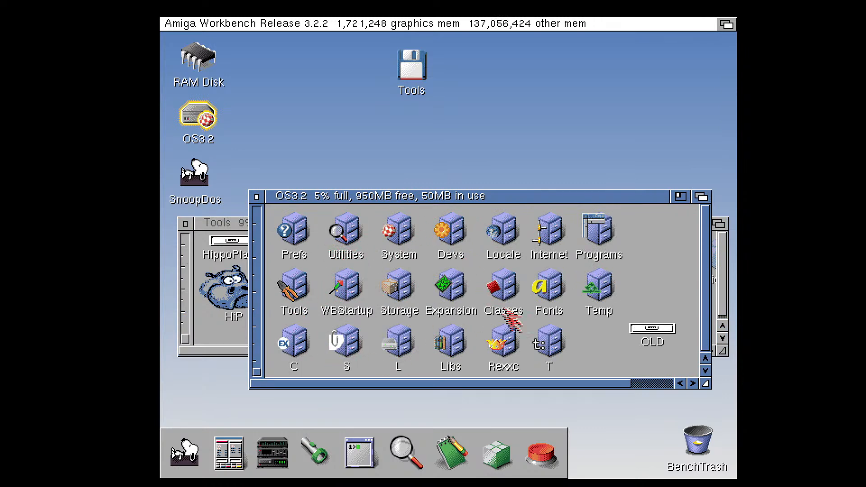
Open the Devs drawer, show all of its files, and open the Kickstarts drawer inside it
{"action": "left_click", "coordinate": [461, 229]}
{"action": "double_click", "coordinate": [469, 237]}
{"action": "right_click", "coordinate": [599, 94]}
{"action": "left_click", "coordinate": [549, 147]}
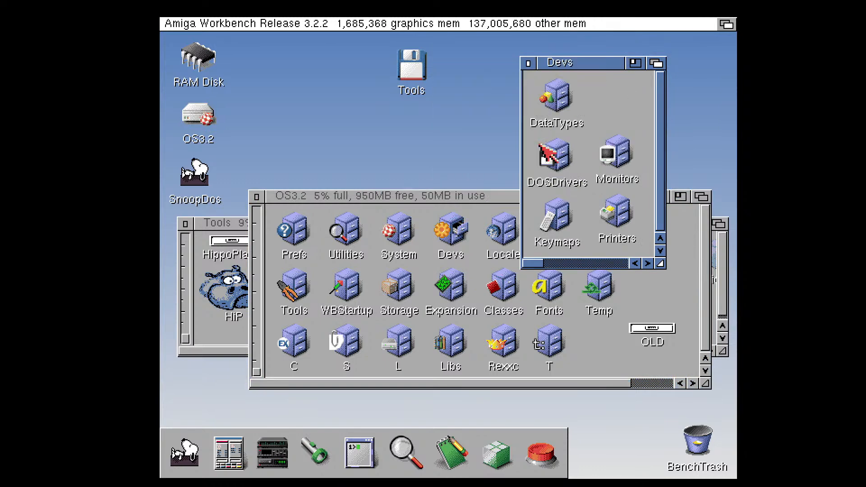
{"action": "left_click_drag", "start_coordinate": [535, 263], "coordinate": [616, 263]}
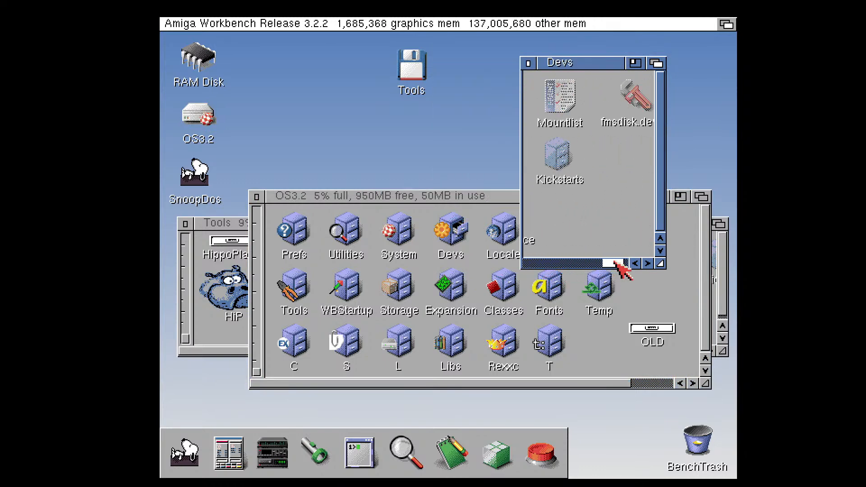
{"action": "double_click", "coordinate": [562, 156]}
Close the Devs, Kickstarts, OS3.2 and Tools windows
{"action": "left_click", "coordinate": [330, 68]}
{"action": "left_click_drag", "start_coordinate": [330, 68], "coordinate": [357, 112]}
{"action": "left_click", "coordinate": [528, 64]}
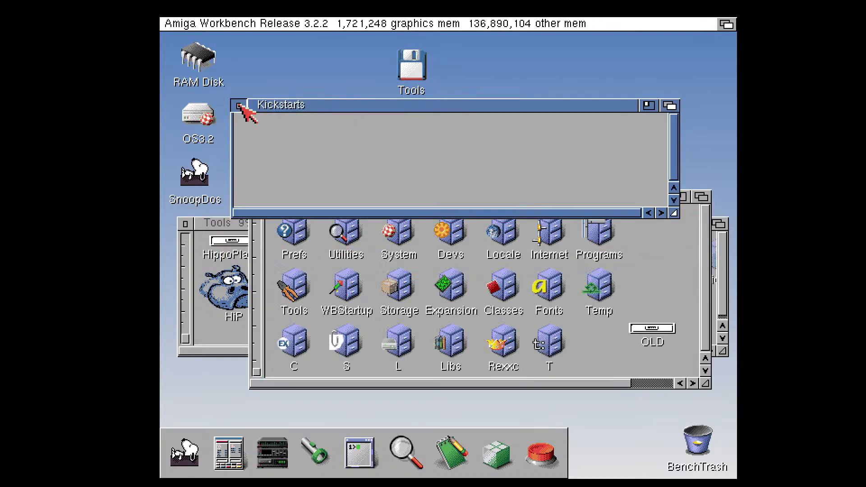
{"action": "left_click", "coordinate": [241, 104]}
{"action": "left_click", "coordinate": [256, 197]}
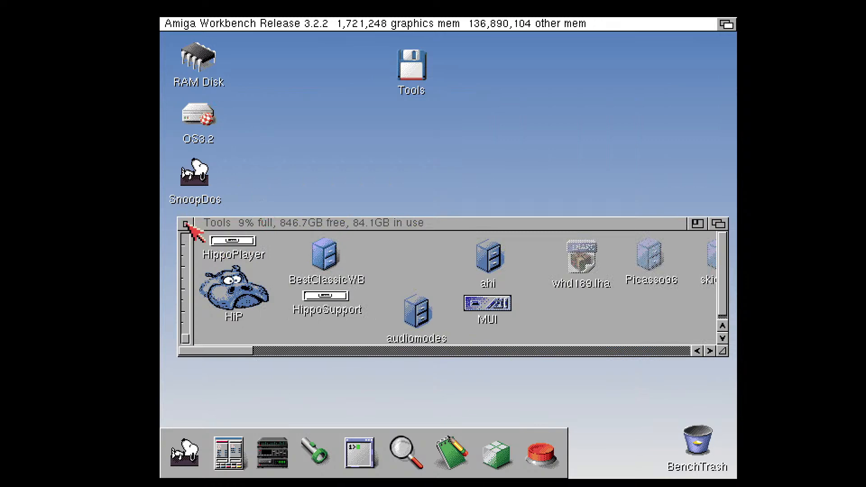
{"action": "left_click", "coordinate": [185, 223]}
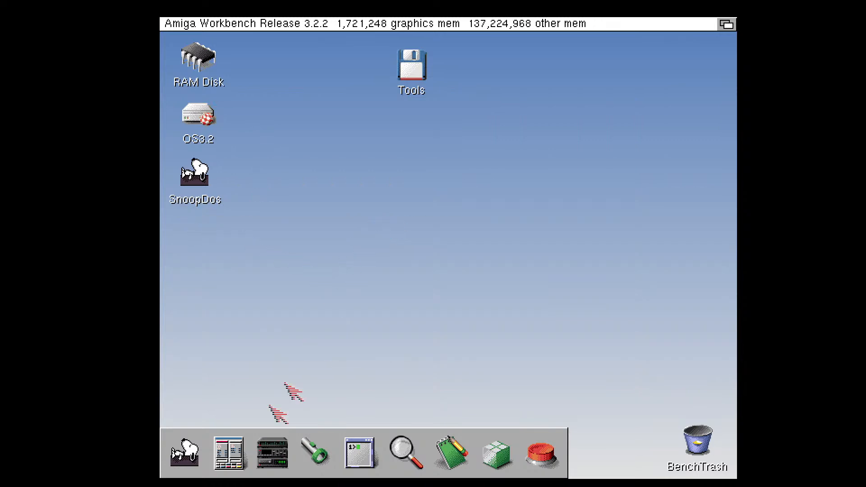
Start Directory Opus and list the Tools: volume in place of SYS:
{"action": "left_click", "coordinate": [234, 460]}
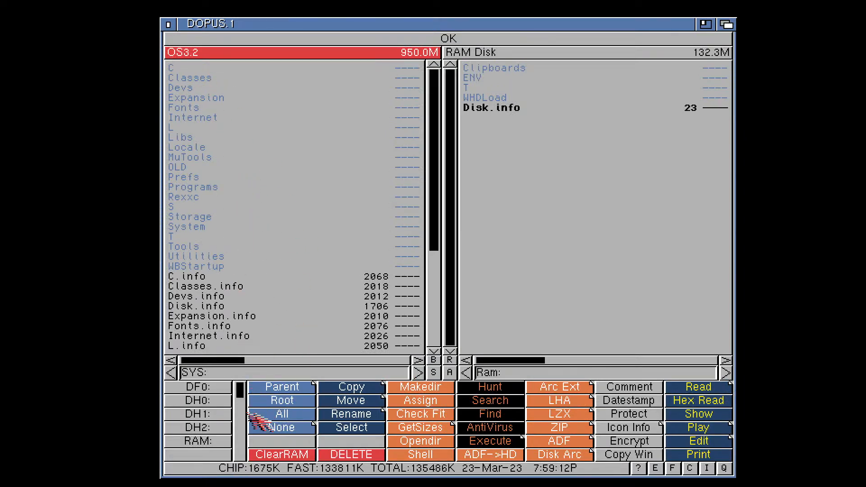
{"action": "left_click", "coordinate": [247, 375]}
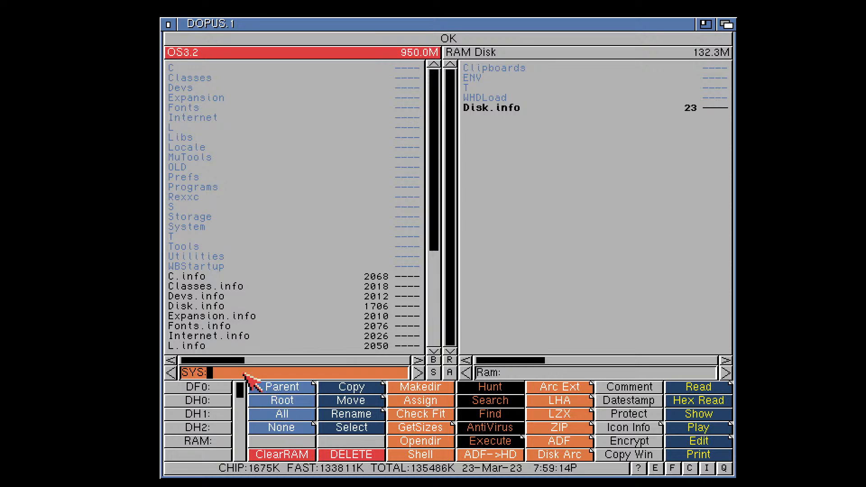
{"action": "type", "text": "Tools:"}
{"action": "key", "text": "Return"}
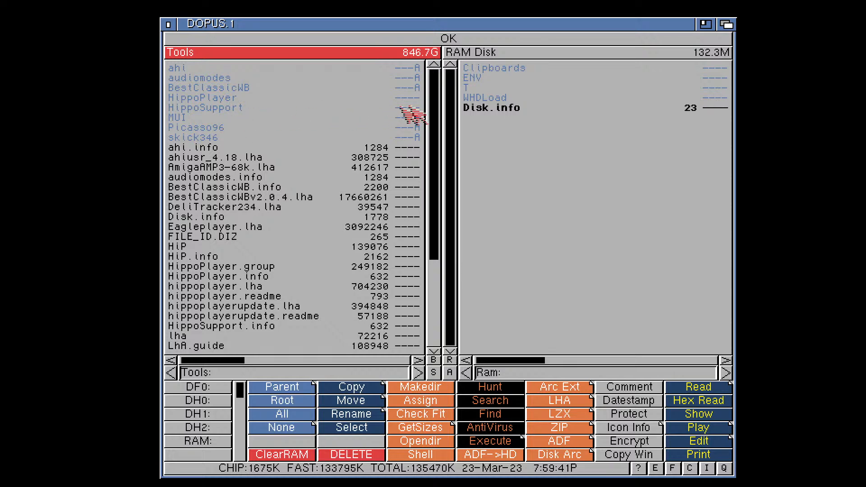
Browse into the Kickstarts directory inside skick346 on the Tools volume
{"action": "left_click_drag", "start_coordinate": [440, 99], "coordinate": [439, 70]}
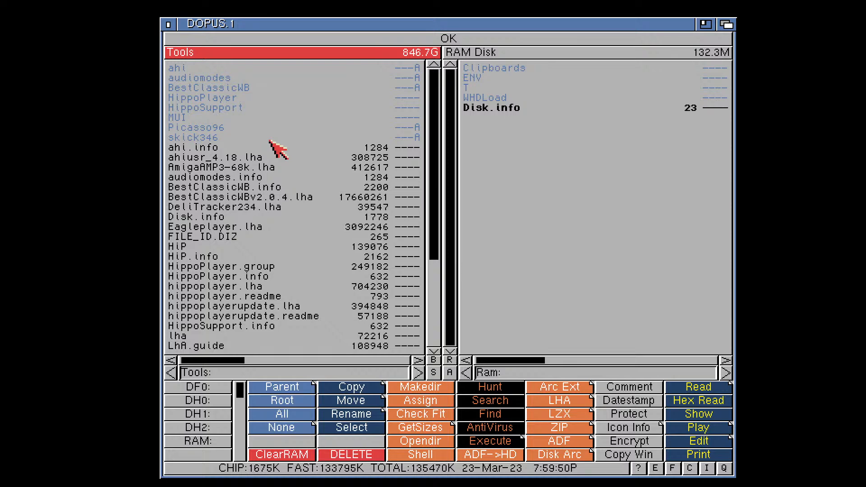
{"action": "double_click", "coordinate": [186, 137]}
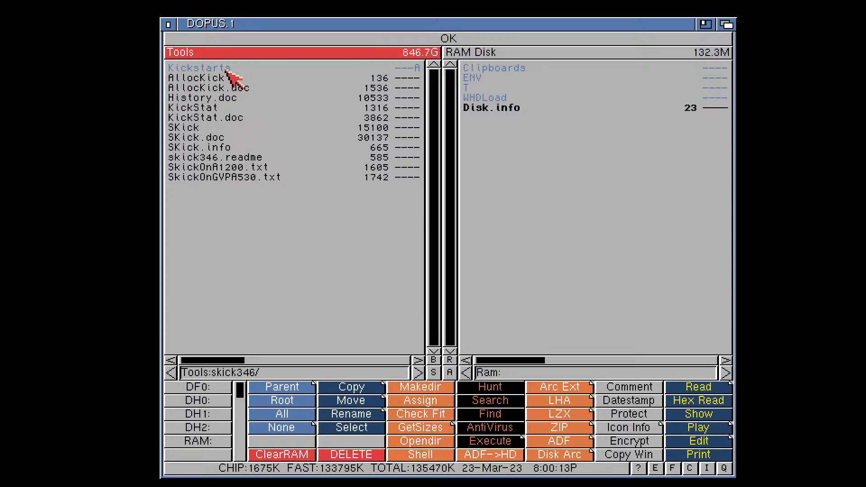
{"action": "double_click", "coordinate": [226, 69]}
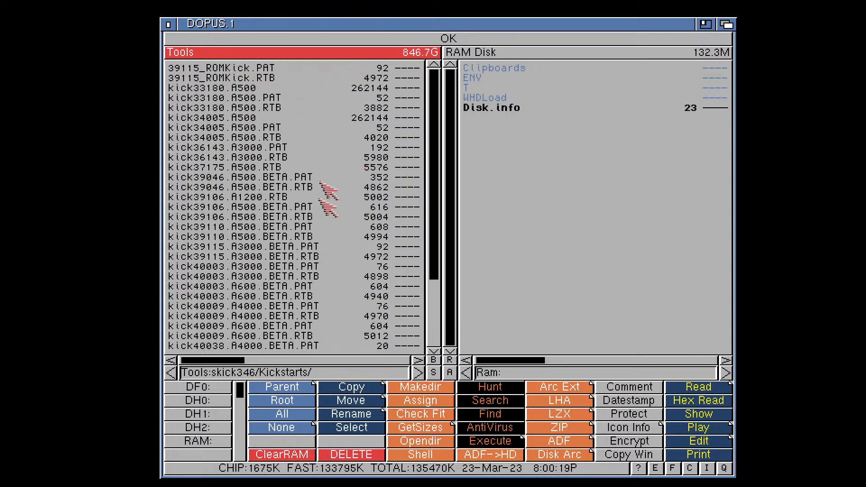
Select the Kickstart images kick33180.A500, kick34005.A500 and kick40068.A1200
{"action": "left_click", "coordinate": [241, 89]}
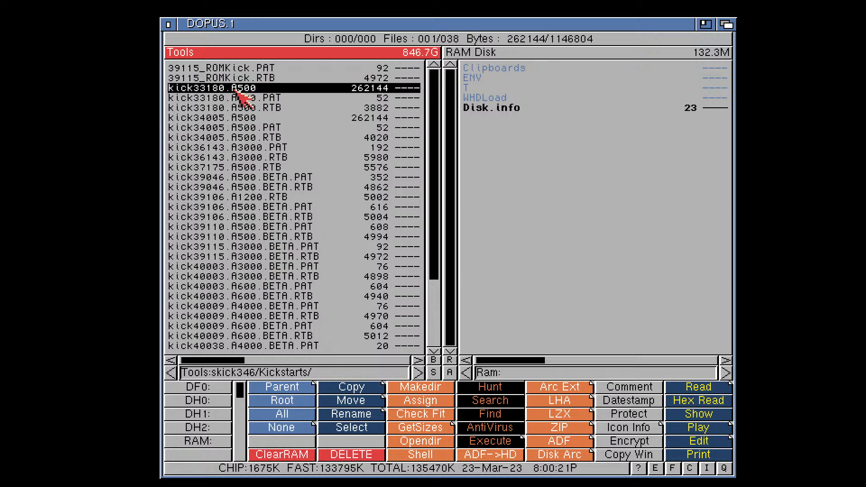
{"action": "left_click", "coordinate": [253, 118]}
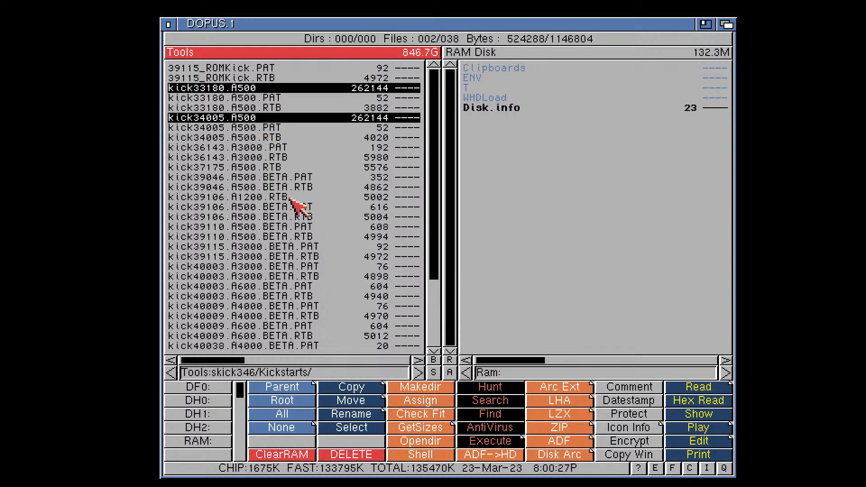
{"action": "left_click_drag", "start_coordinate": [437, 236], "coordinate": [437, 291]}
{"action": "left_click", "coordinate": [246, 327]}
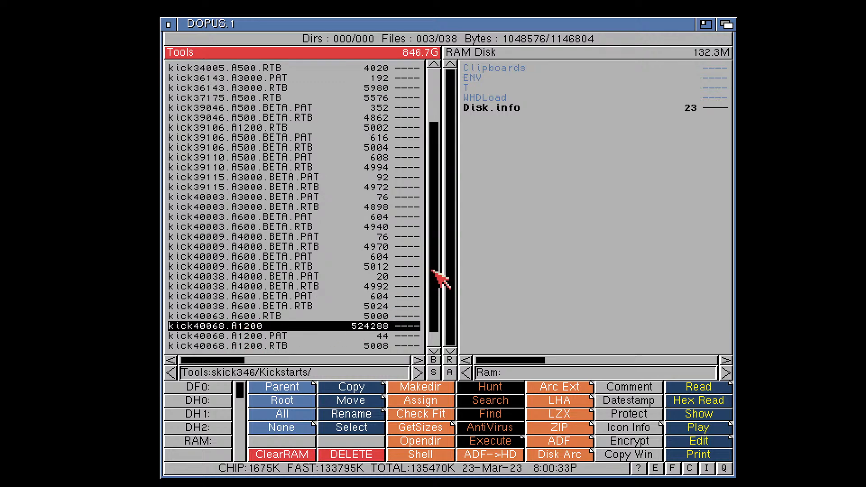
{"action": "left_click_drag", "start_coordinate": [440, 278], "coordinate": [442, 227]}
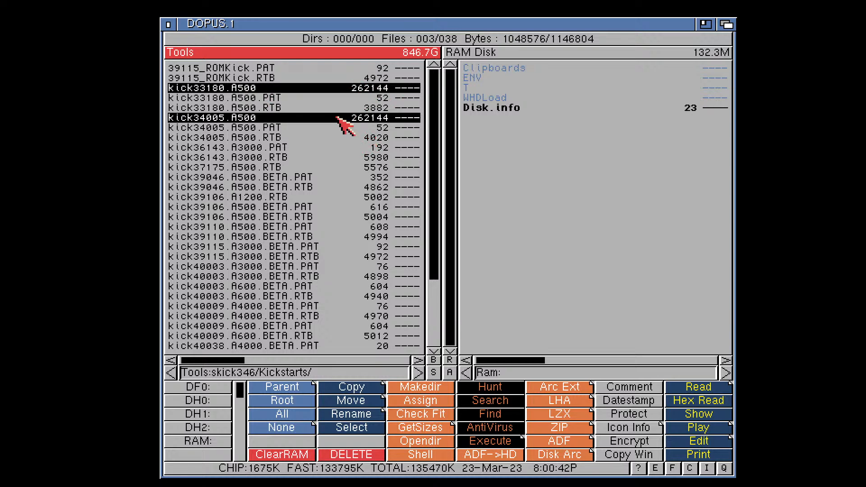
Switch to the Chrome browser and search the web for whdload
{"action": "key", "text": "alt+Tab"}
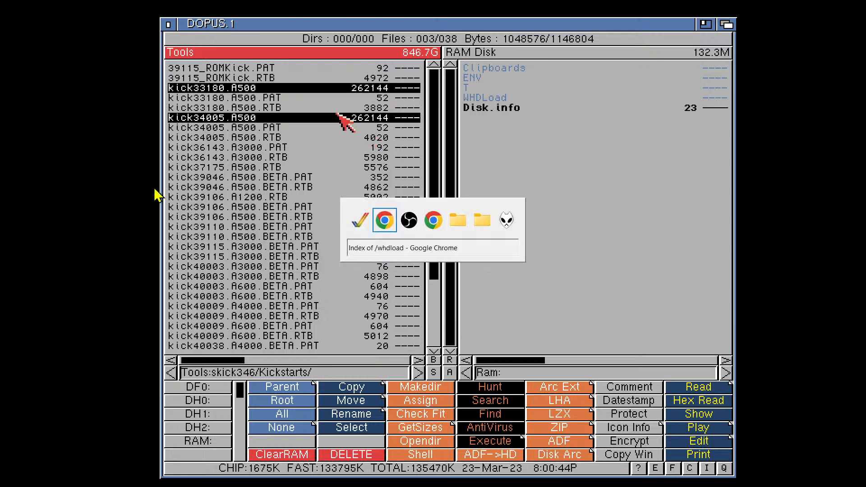
{"action": "key", "text": "alt+Tab"}
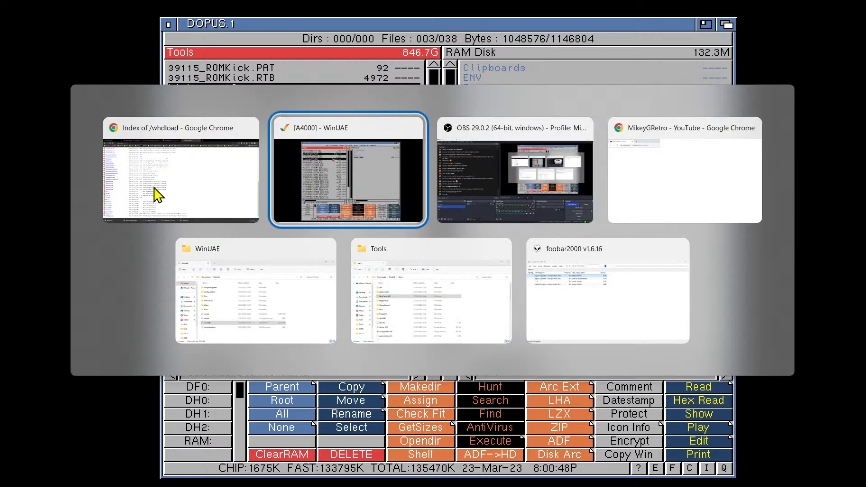
{"action": "key", "text": "alt+Tab"}
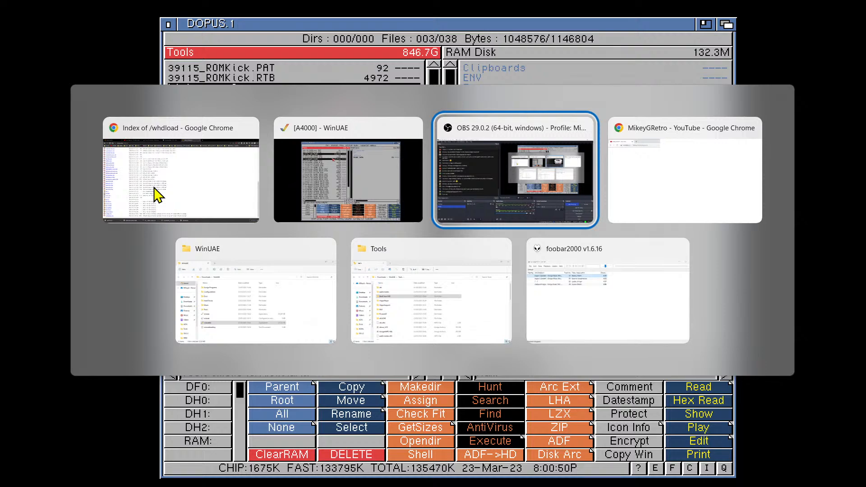
{"action": "key", "text": "alt+Tab"}
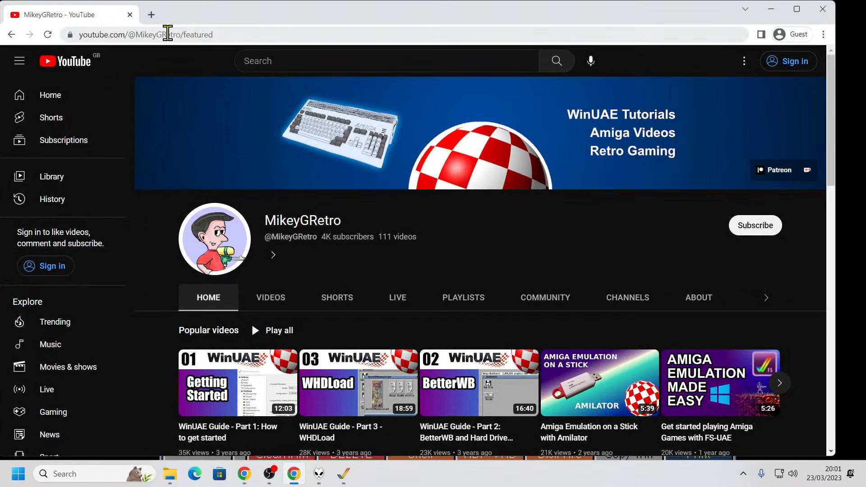
{"action": "left_click", "coordinate": [167, 34]}
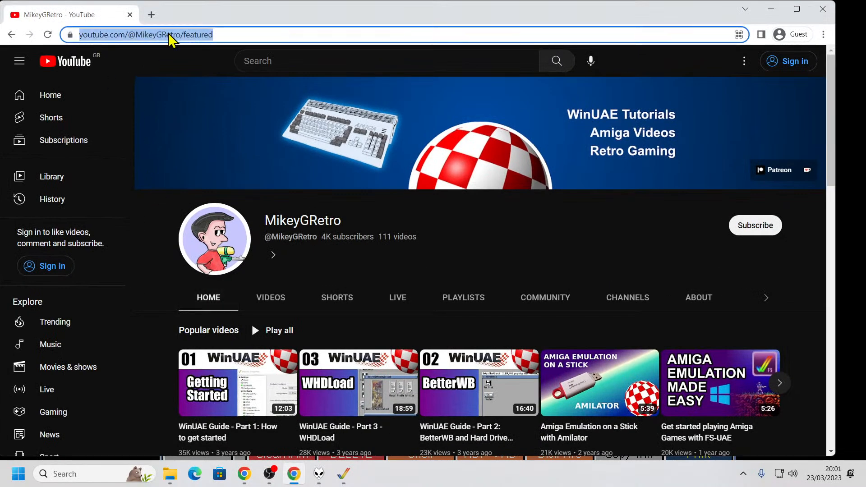
{"action": "type", "text": "whdload"}
{"action": "key", "text": "Return"}
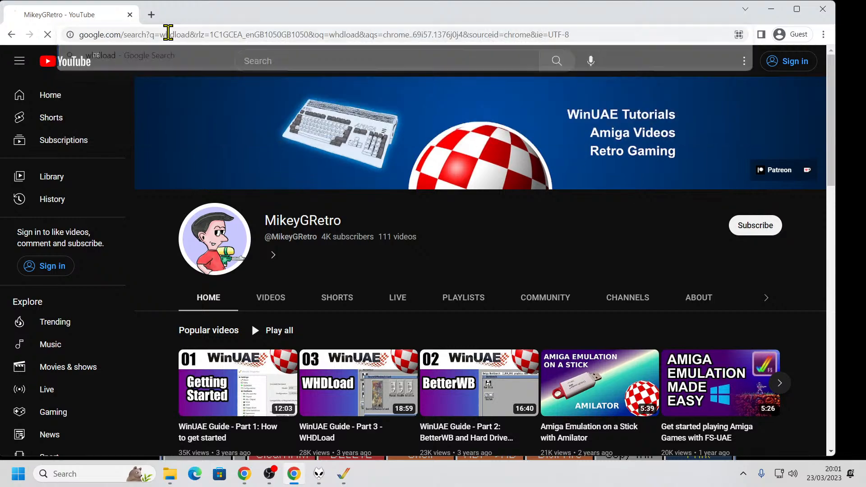
{"action": "left_click", "coordinate": [456, 446]}
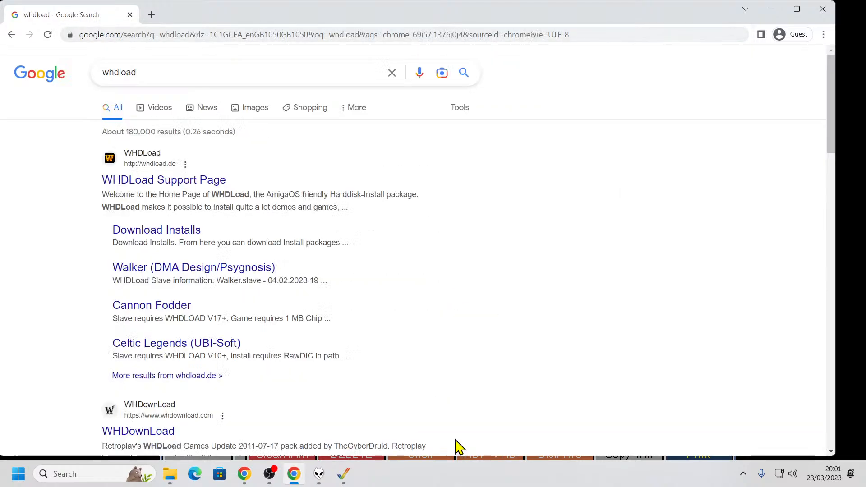
Open the Requirements page of the English documentation on the WHDLoad Support Page
{"action": "left_click", "coordinate": [217, 181]}
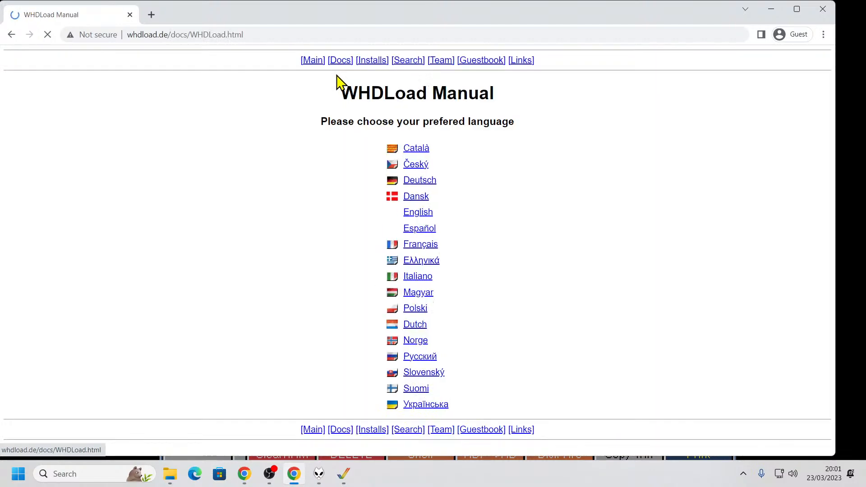
{"action": "left_click", "coordinate": [415, 216]}
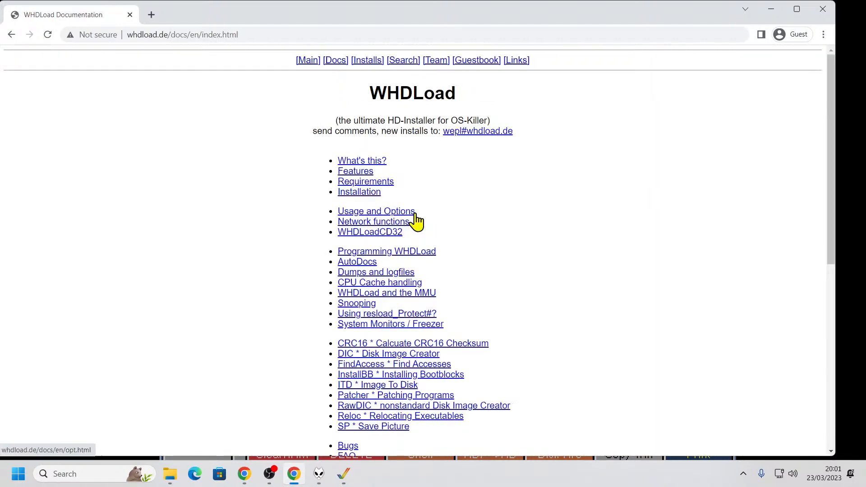
{"action": "left_click", "coordinate": [381, 181]}
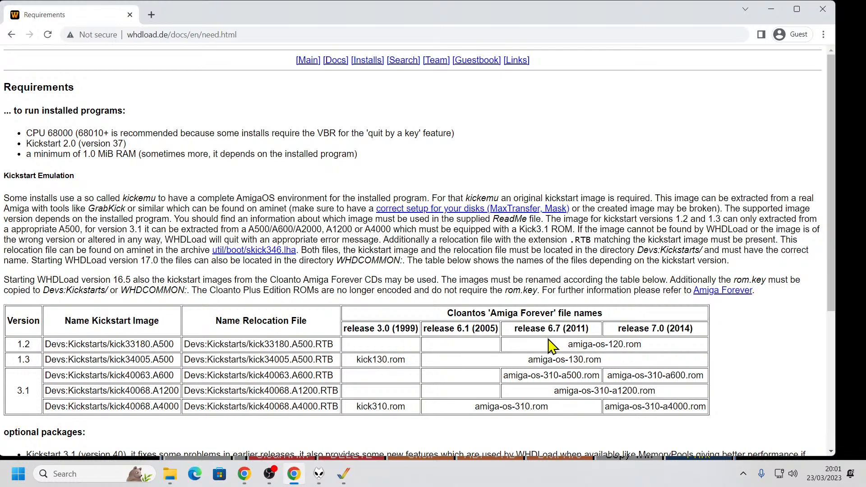
Examine the table's Amiga Forever ROM file names and the matching Kickstart image names for versions 1.2 and 1.3
{"action": "left_click_drag", "start_coordinate": [569, 344], "coordinate": [647, 351]}
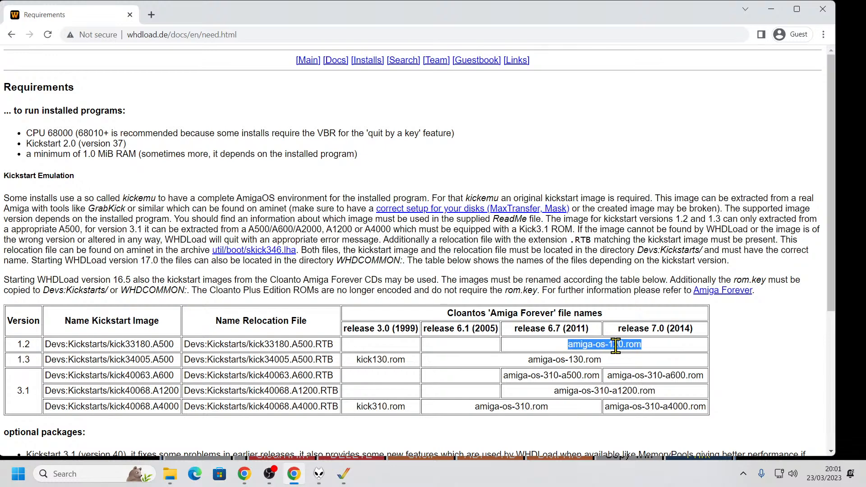
{"action": "left_click_drag", "start_coordinate": [561, 360], "coordinate": [524, 369]}
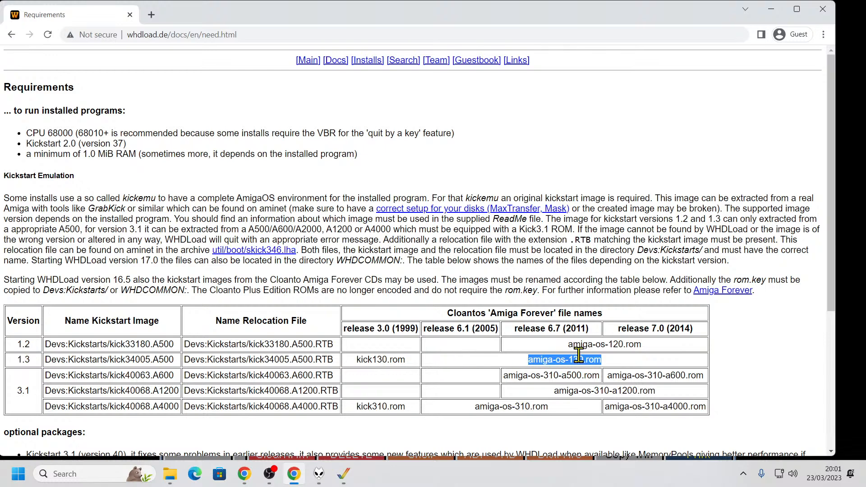
{"action": "left_click_drag", "start_coordinate": [109, 360], "coordinate": [180, 366]}
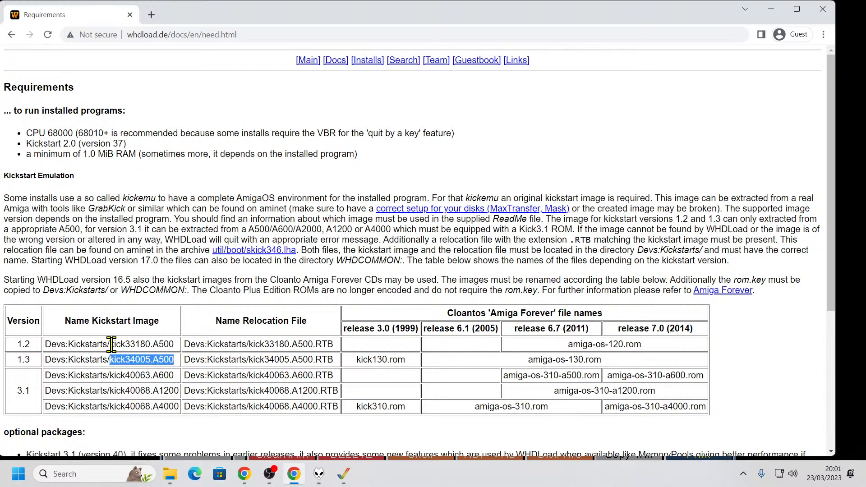
{"action": "left_click_drag", "start_coordinate": [110, 344], "coordinate": [182, 348]}
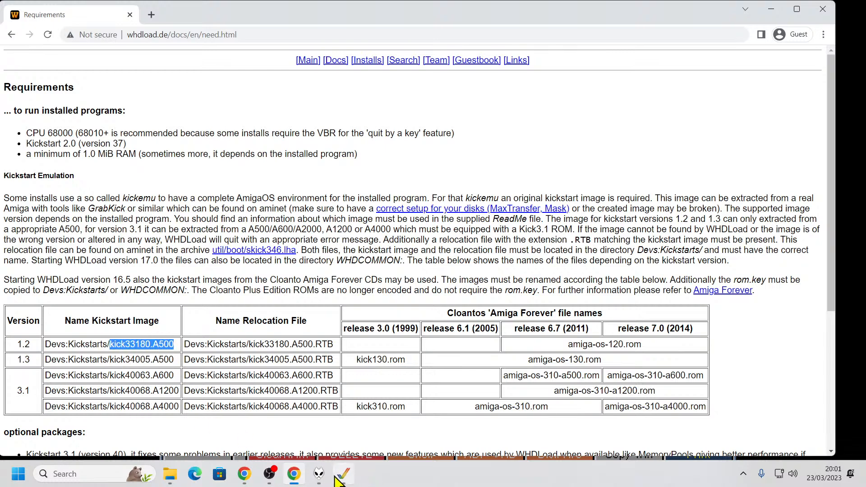
Switch back to WinUAE and list Devs: in Directory Opus in place of the RAM Disk
{"action": "left_click", "coordinate": [341, 477]}
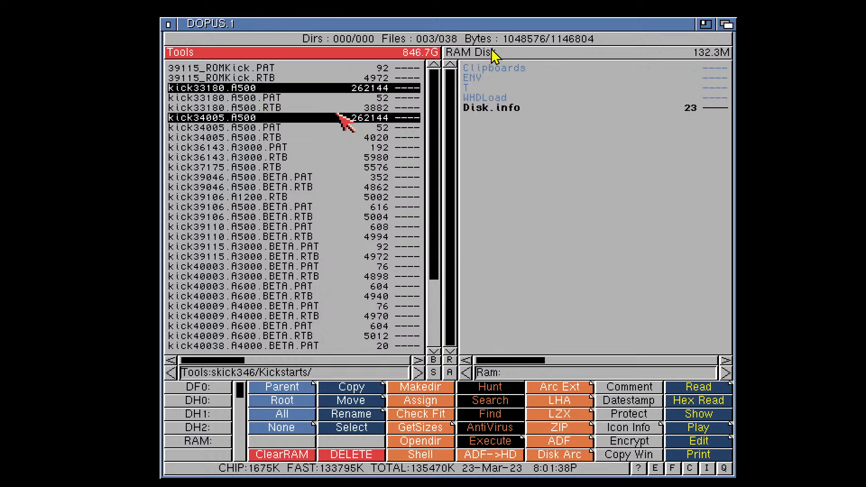
{"action": "left_click", "coordinate": [517, 51]}
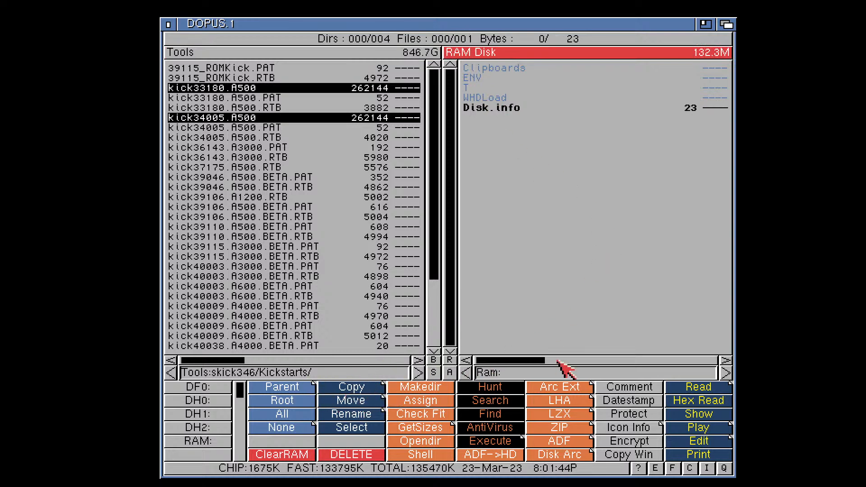
{"action": "left_click", "coordinate": [541, 371]}
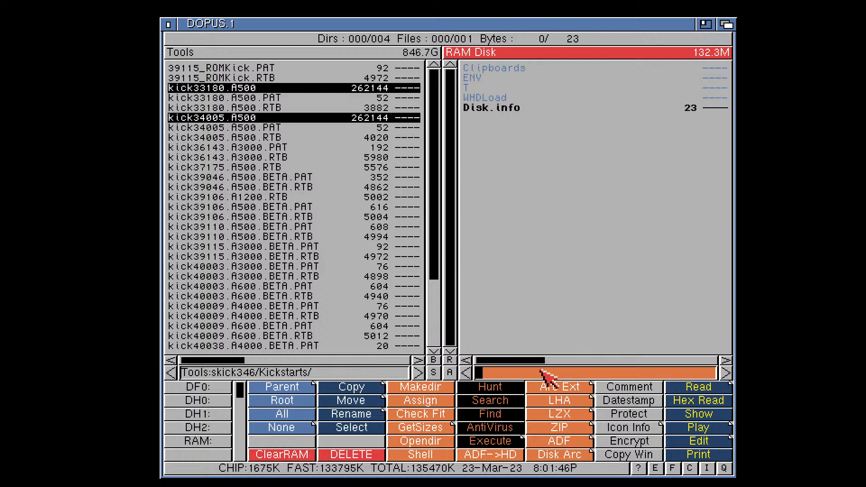
{"action": "type", "text": "Devs:"}
{"action": "key", "text": "Return"}
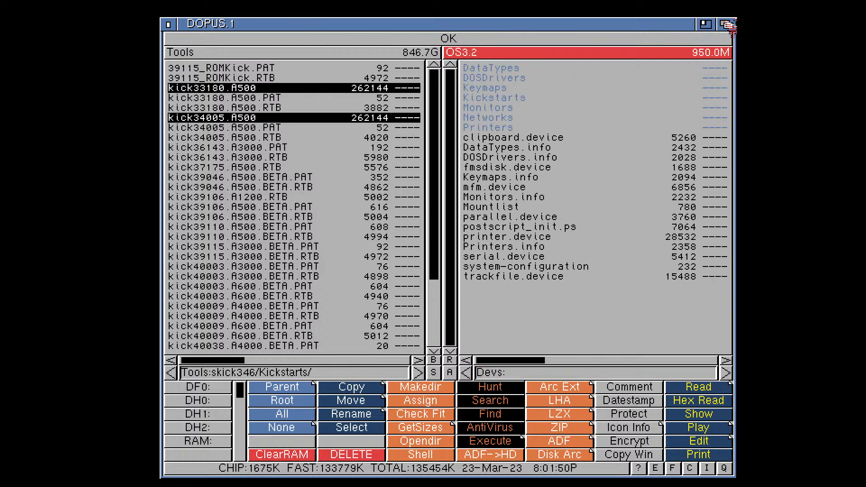
Copy the Kickstarts drawer from Tools:skick346 into Devs:, replacing the existing drawer
{"action": "left_click", "coordinate": [167, 192]}
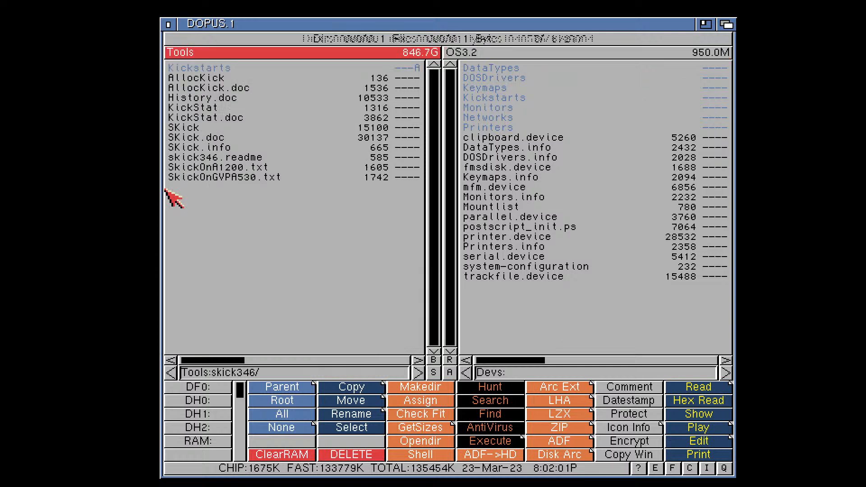
{"action": "left_click", "coordinate": [197, 69]}
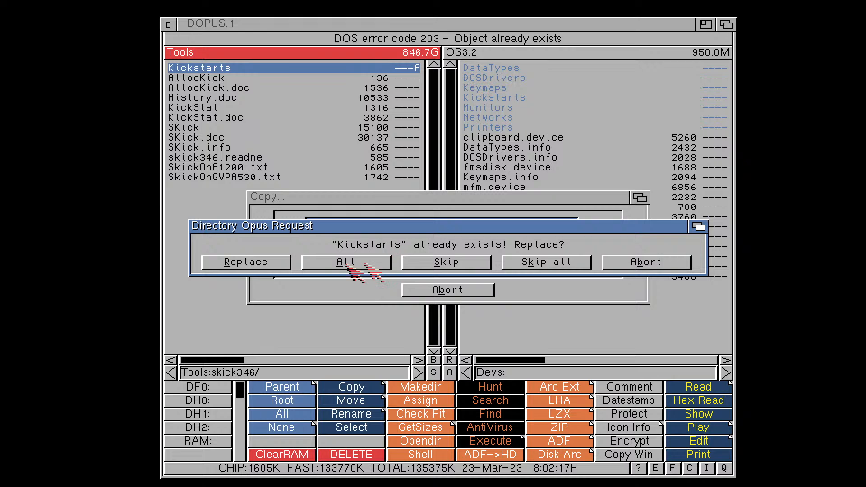
{"action": "left_click", "coordinate": [278, 263]}
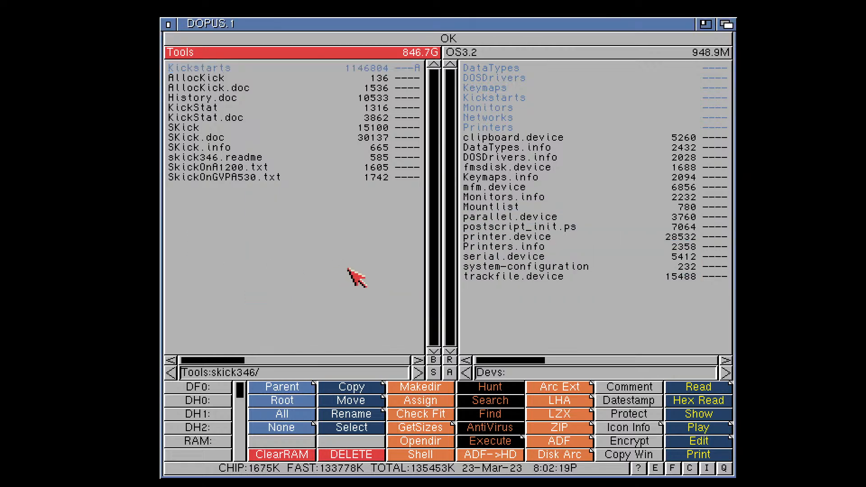
List the contents of Devs:Kickstarts and quit Directory Opus
{"action": "double_click", "coordinate": [506, 98]}
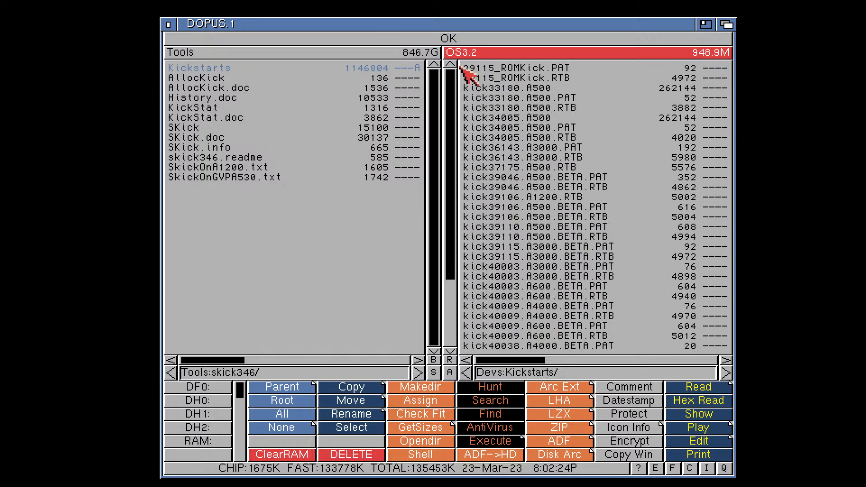
{"action": "left_click", "coordinate": [168, 24]}
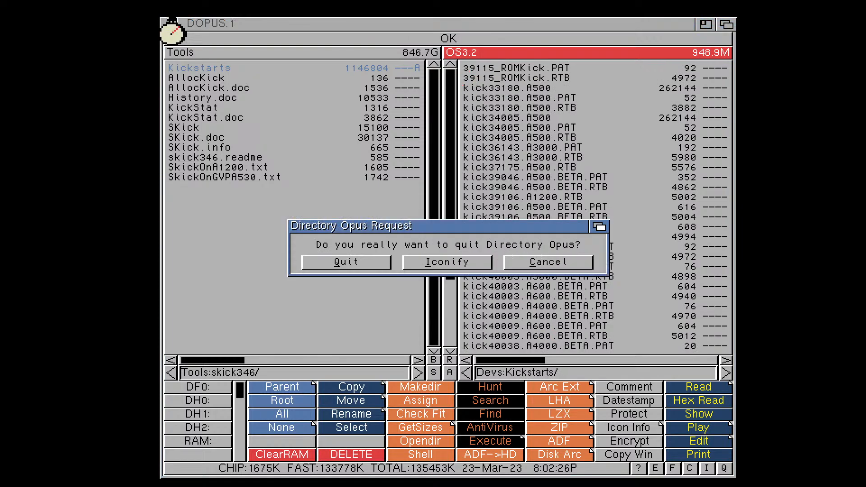
{"action": "left_click", "coordinate": [361, 264]}
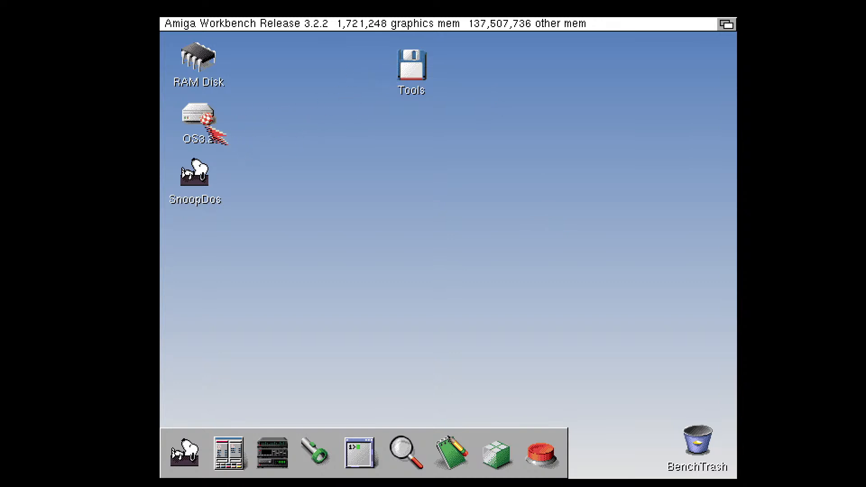
Open an AmigaShell window from Workbench by executing the command newshell
{"action": "right_click", "coordinate": [197, 19]}
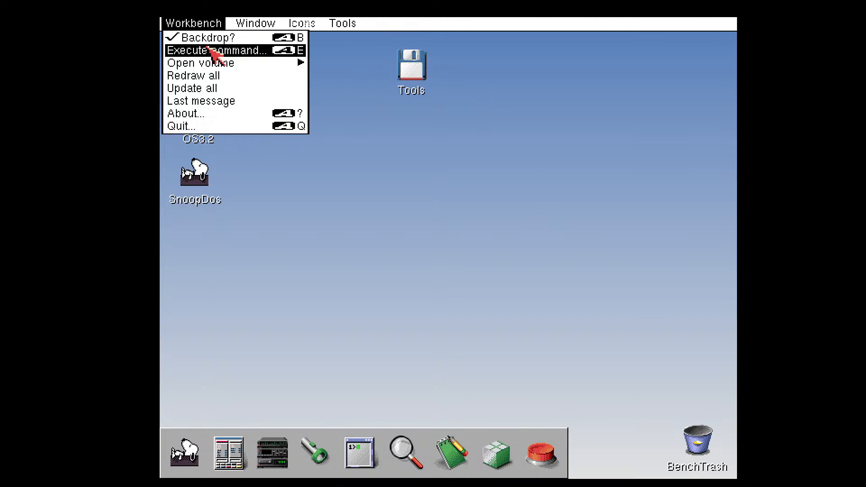
{"action": "left_click", "coordinate": [212, 49]}
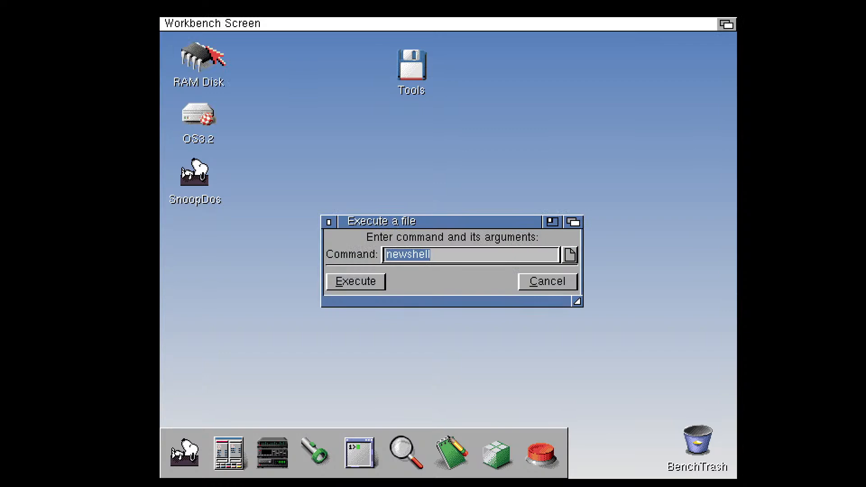
{"action": "key", "text": "Return"}
Run whdload in the shell to test the installation, quit its text output and close the shell window
{"action": "type", "text": "whlo"}
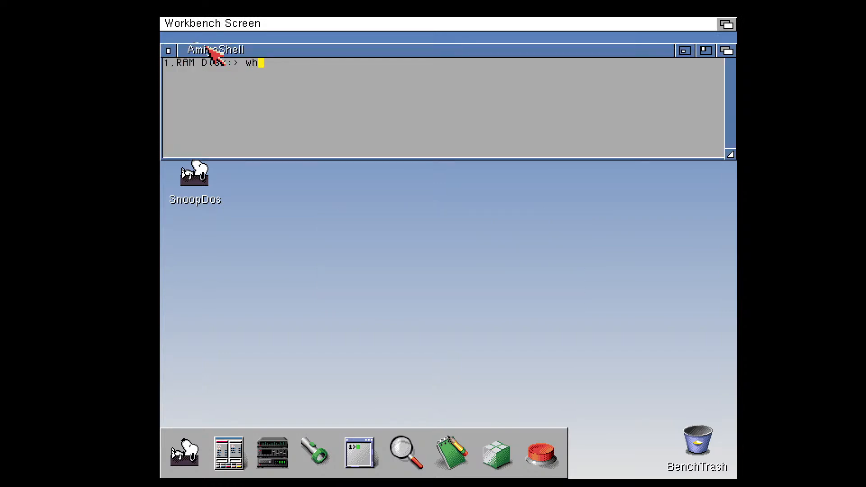
{"action": "key", "text": "BackSpace"}
{"action": "key", "text": "BackSpace"}
{"action": "type", "text": "dload"}
{"action": "key", "text": "Return"}
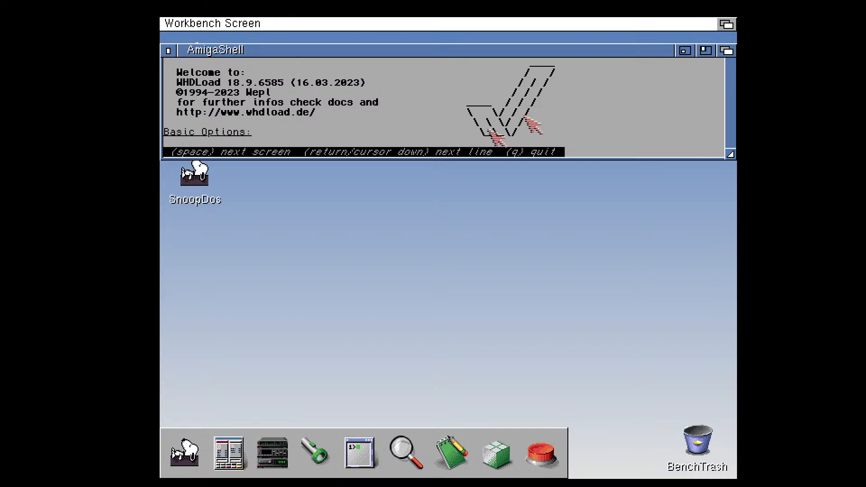
{"action": "key", "text": "q"}
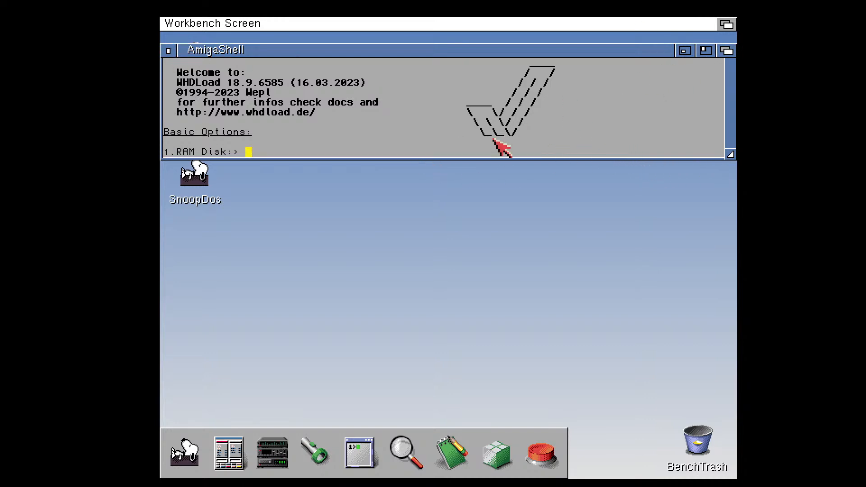
{"action": "left_click", "coordinate": [168, 50]}
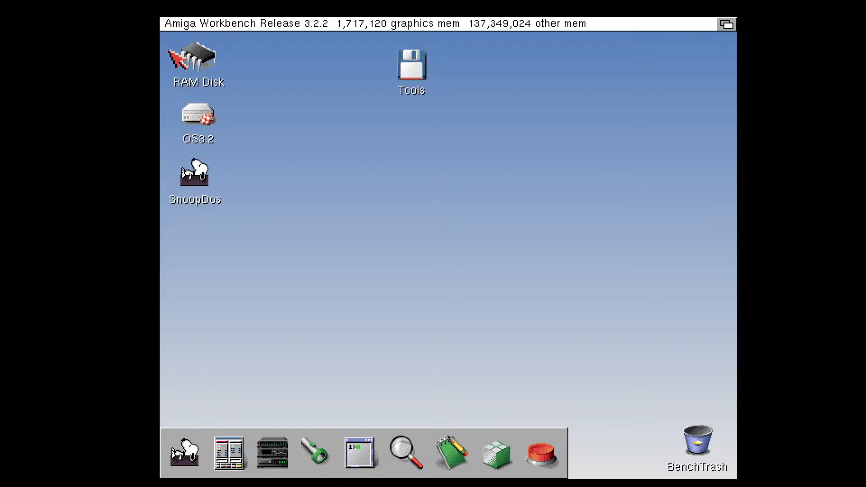
Open the Tools drive, browse its archives in an enlarged window, and start Directory Opus
{"action": "double_click", "coordinate": [416, 68]}
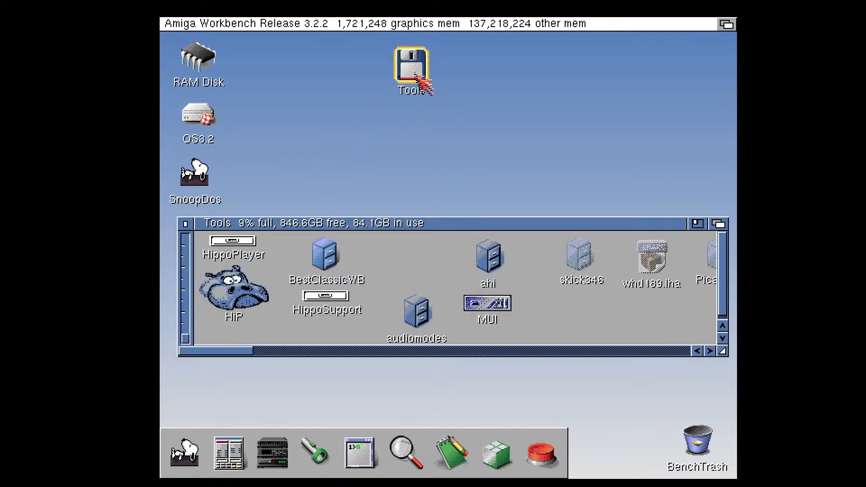
{"action": "left_click_drag", "start_coordinate": [722, 351], "coordinate": [726, 388]}
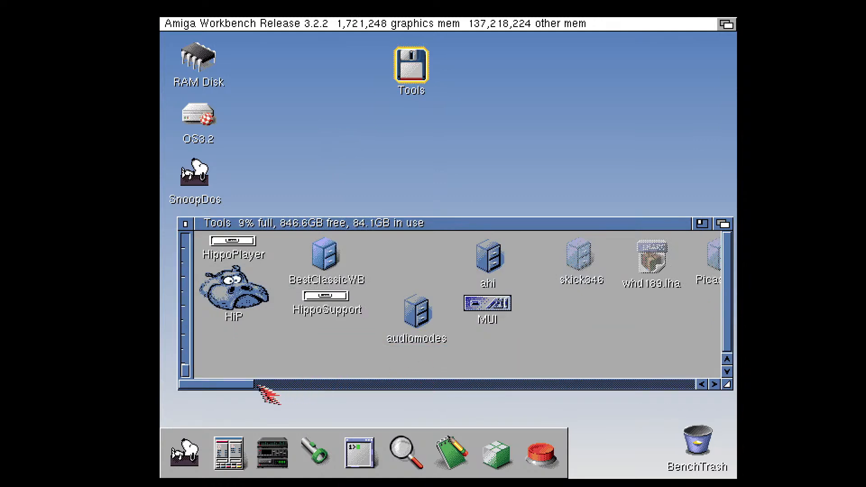
{"action": "left_click_drag", "start_coordinate": [244, 387], "coordinate": [389, 390]}
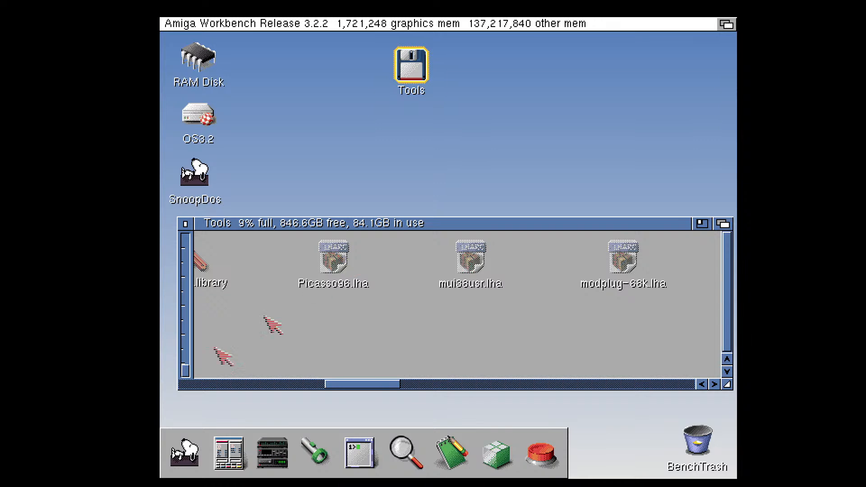
{"action": "left_click", "coordinate": [228, 455]}
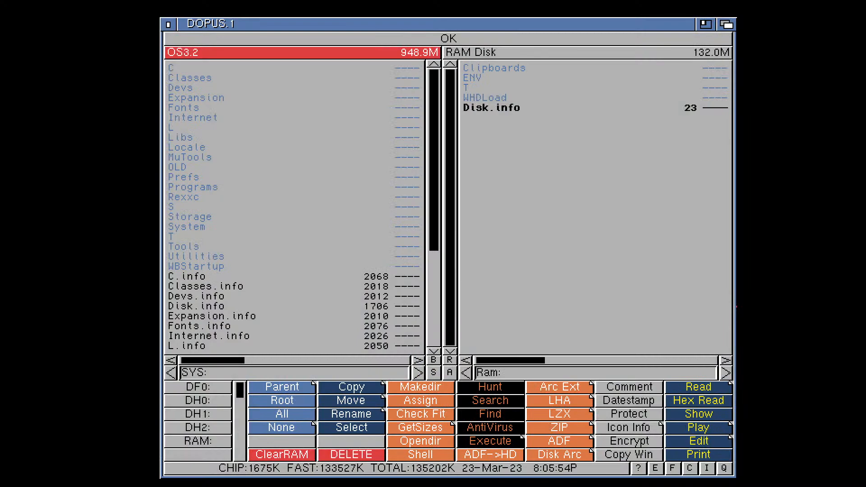
Switch to Windows File Explorer, add three Home tabs beside the Tools tab, and close the window
{"action": "key", "text": "alt+Tab"}
{"action": "left_click_drag", "start_coordinate": [396, 131], "coordinate": [377, 96]}
{"action": "left_click", "coordinate": [244, 96]}
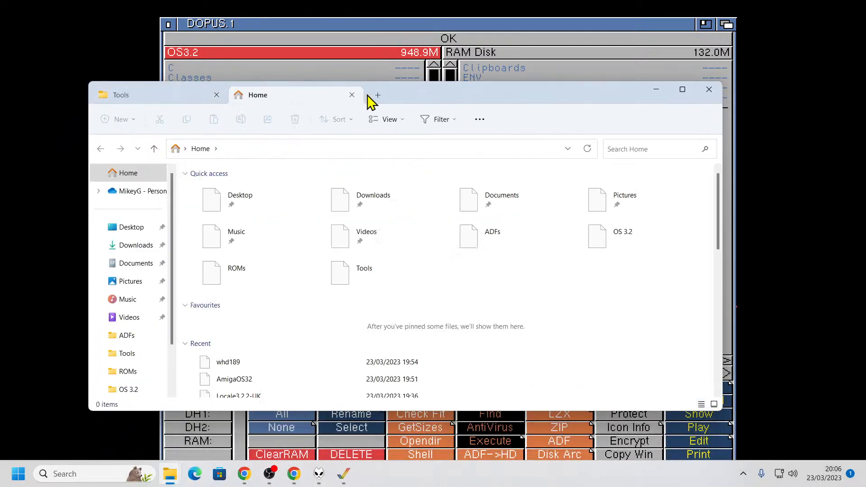
{"action": "left_click", "coordinate": [379, 97]}
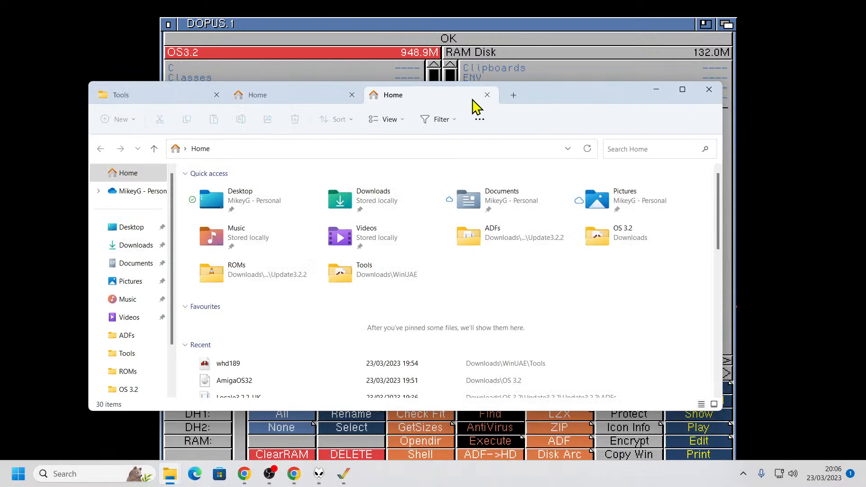
{"action": "left_click", "coordinate": [515, 96]}
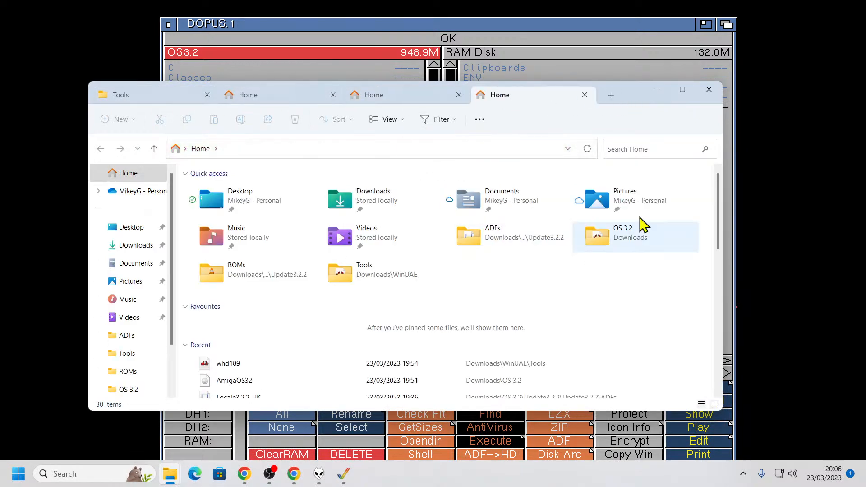
{"action": "left_click", "coordinate": [709, 89]}
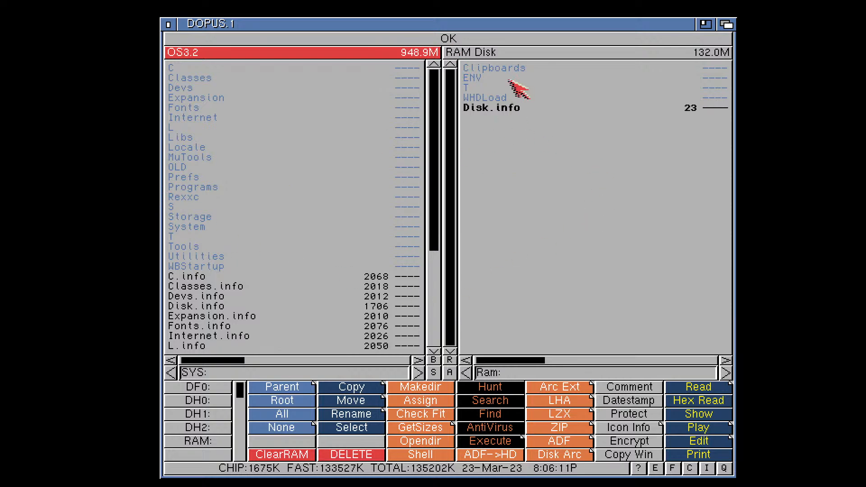
{"action": "left_click", "coordinate": [461, 55]}
{"action": "left_click", "coordinate": [392, 55]}
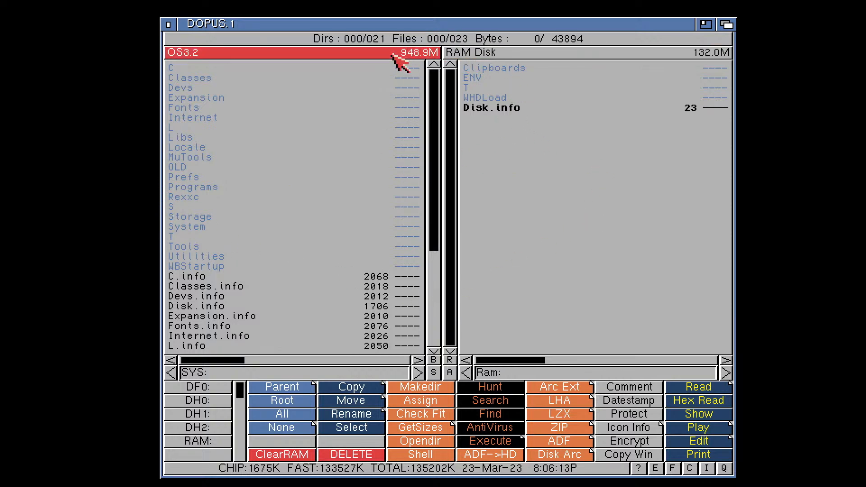
{"action": "left_click_drag", "start_coordinate": [433, 121], "coordinate": [442, 100]}
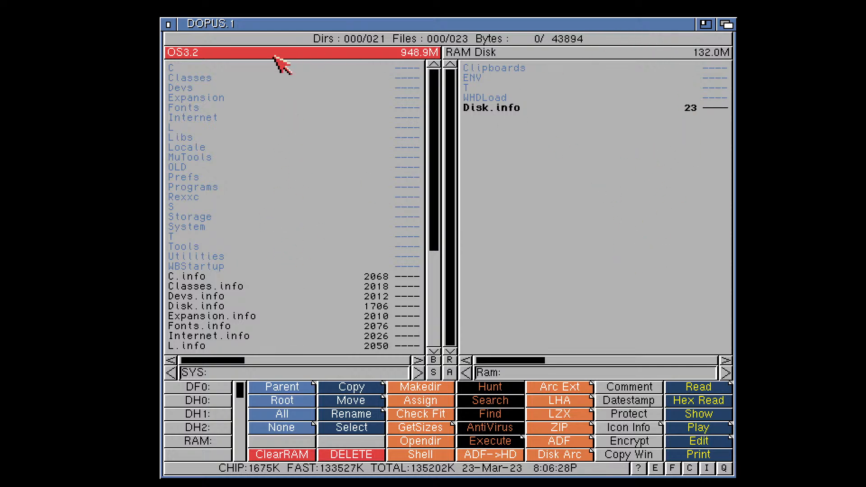
{"action": "key", "text": "space"}
{"action": "key", "text": "space"}
{"action": "key", "text": "space"}
{"action": "key", "text": "space"}
{"action": "key", "text": "space"}
{"action": "key", "text": "space"}
{"action": "key", "text": "space"}
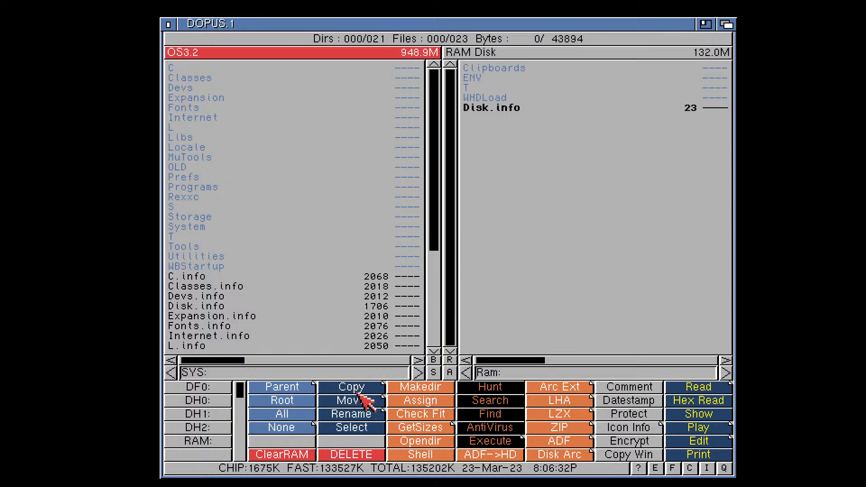
{"action": "key", "text": "space"}
{"action": "key", "text": "space"}
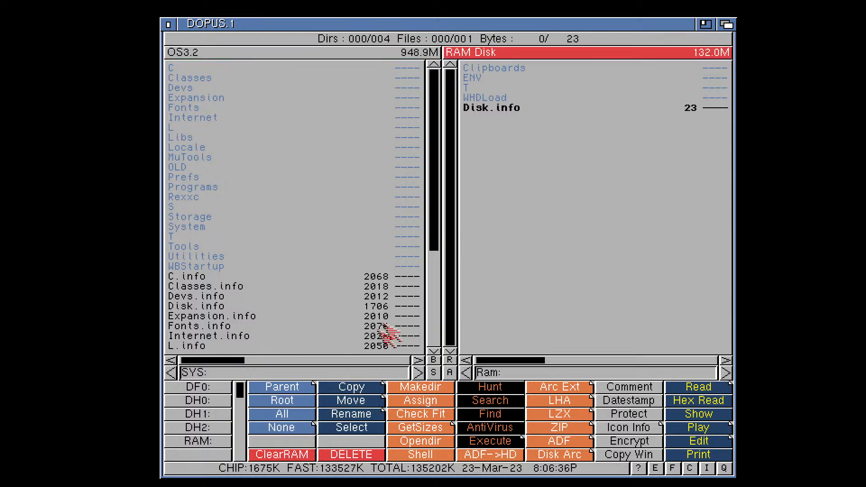
{"action": "left_click", "coordinate": [512, 108]}
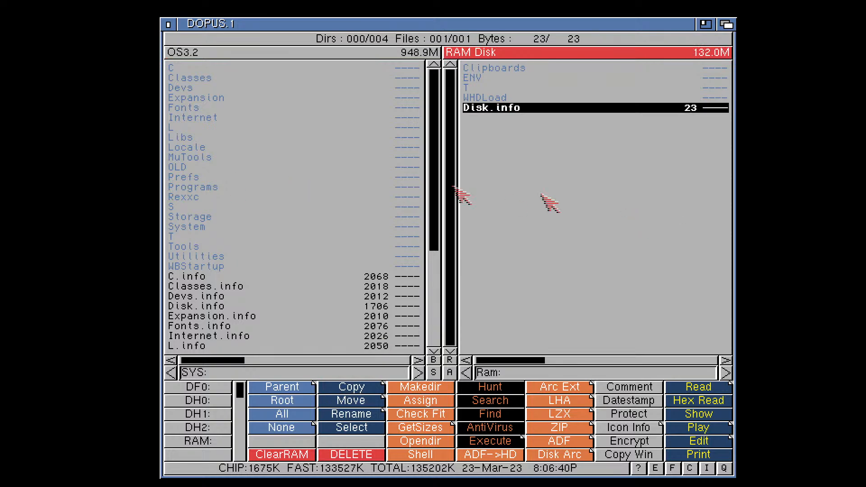
{"action": "key", "text": "space"}
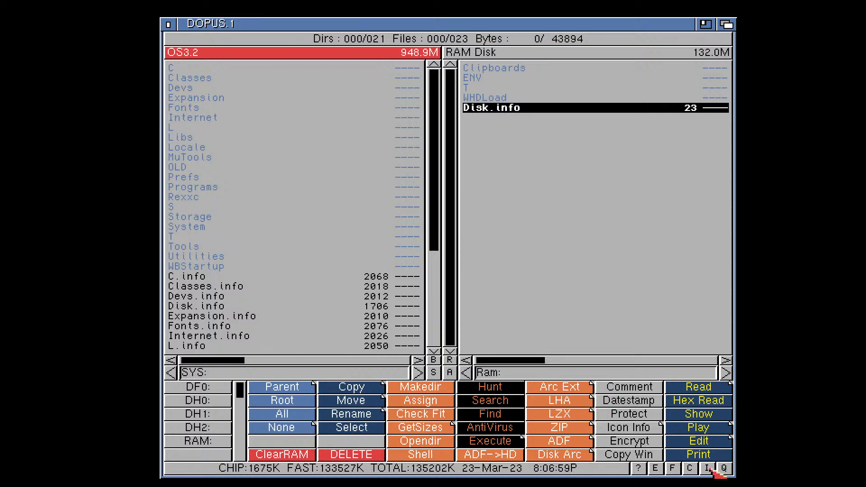
{"action": "mouse_move", "coordinate": [241, 395]}
{"action": "left_mouse_down"}
{"action": "mouse_move", "coordinate": [242, 433]}
{"action": "mouse_move", "coordinate": [247, 389]}
{"action": "left_mouse_up"}
Open Notepad in Windows, add two empty tabs beside the first one, and close the extra tabs
{"action": "key", "text": "super"}
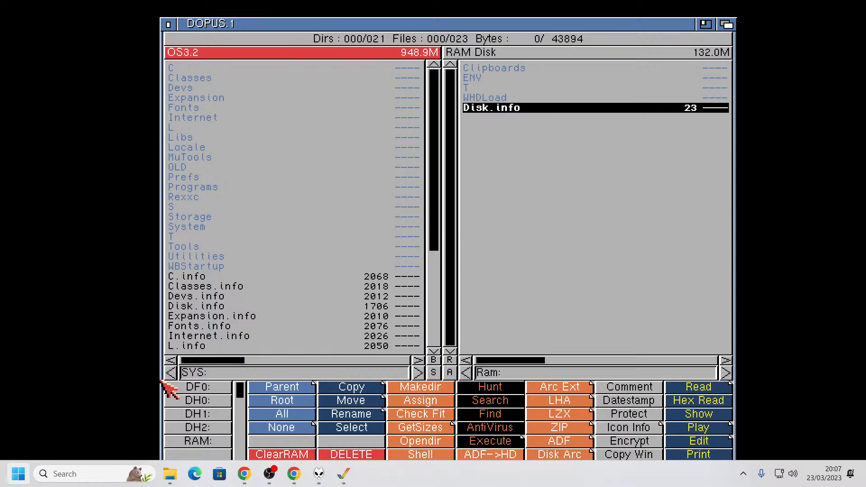
{"action": "key", "text": "super"}
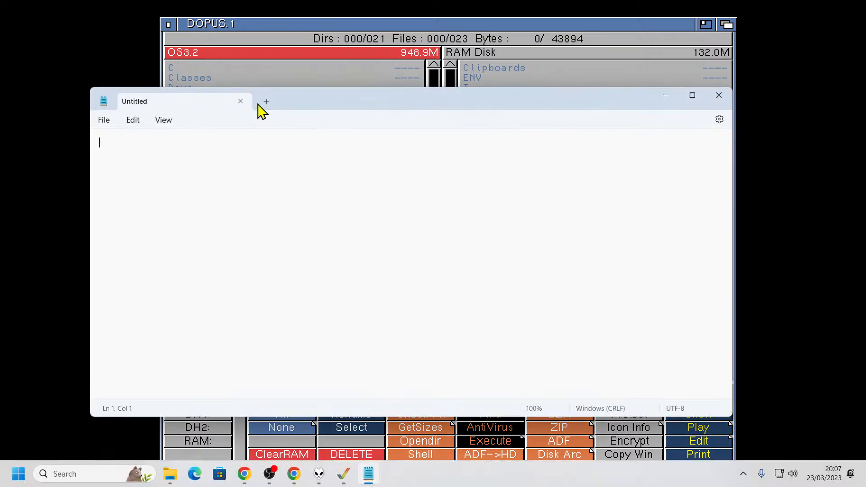
{"action": "left_click", "coordinate": [264, 102]}
{"action": "left_click", "coordinate": [399, 103]}
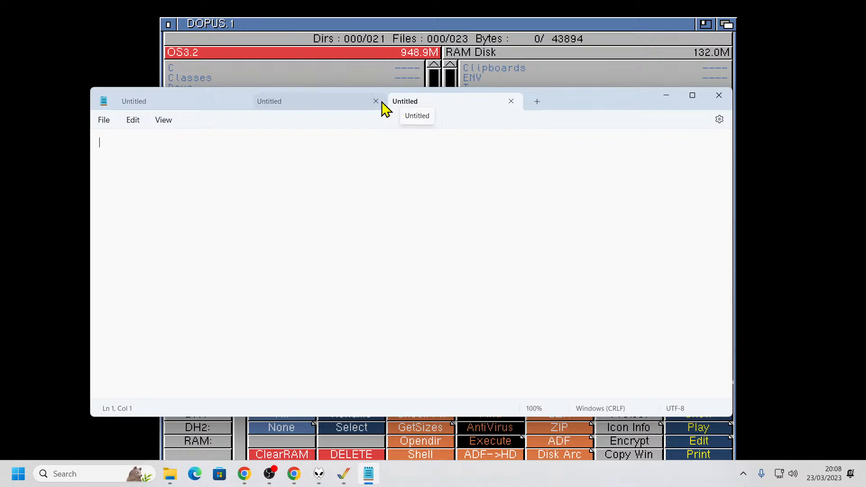
{"action": "left_click", "coordinate": [356, 106]}
{"action": "left_click", "coordinate": [202, 108]}
{"action": "left_click", "coordinate": [376, 102]}
{"action": "left_click", "coordinate": [375, 101]}
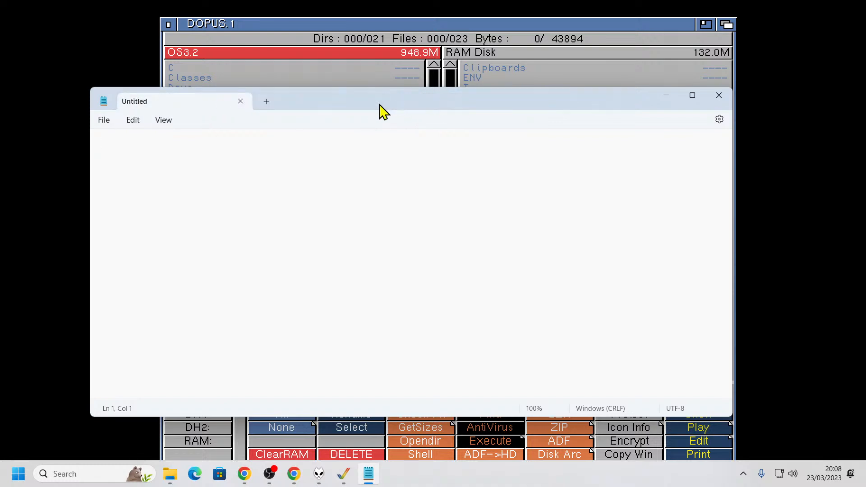
View Notepad's settings page, return to the empty document and close Notepad
{"action": "left_click", "coordinate": [720, 120]}
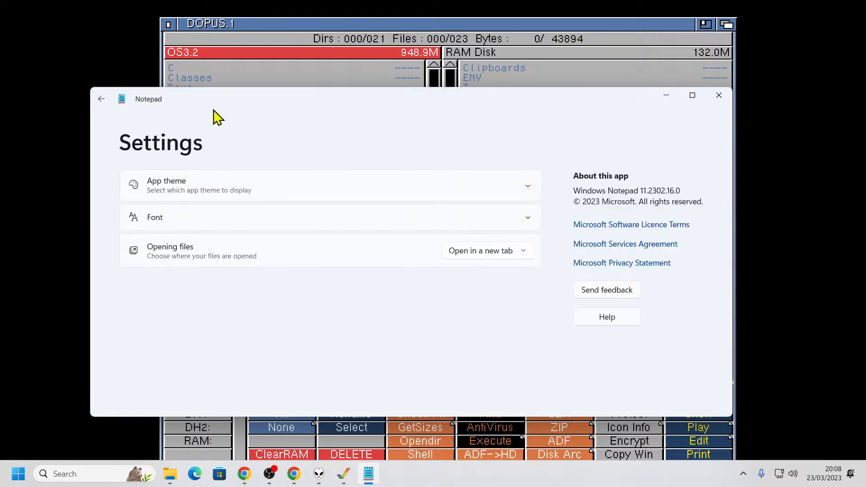
{"action": "left_click", "coordinate": [102, 99]}
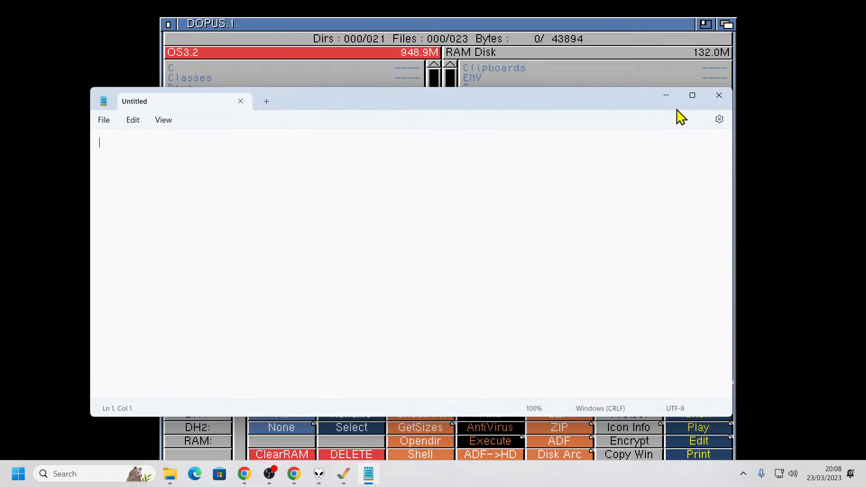
{"action": "left_click", "coordinate": [720, 120]}
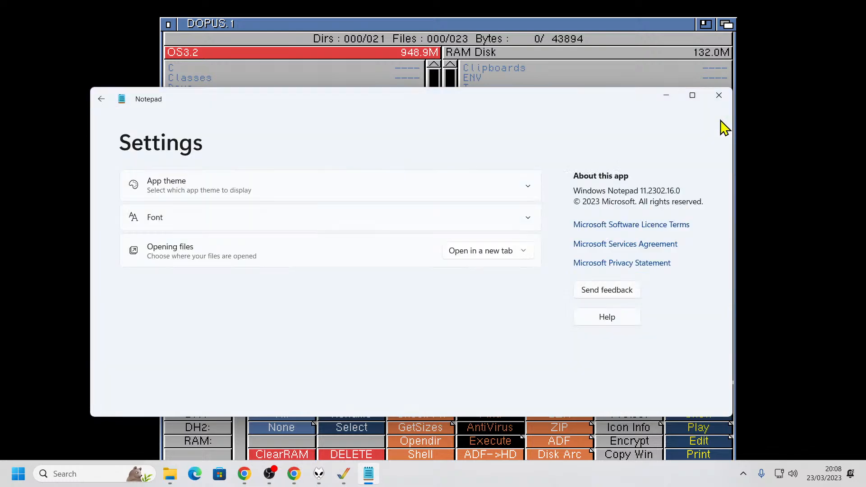
{"action": "left_click", "coordinate": [101, 99]}
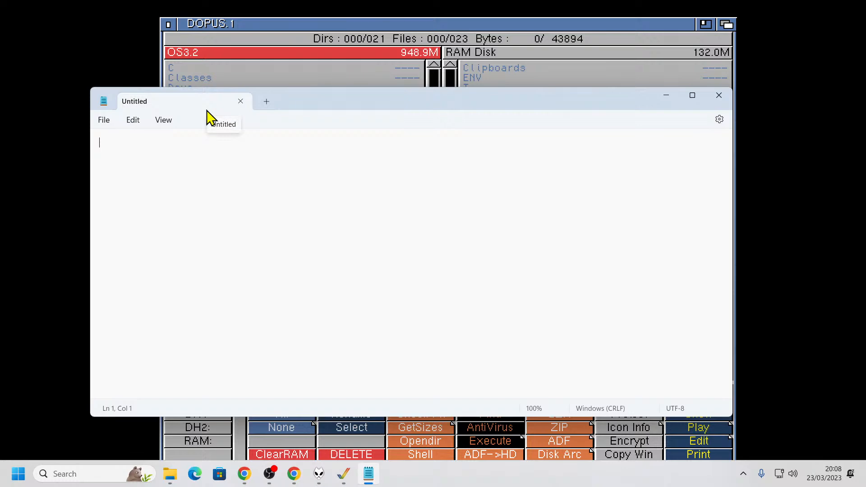
{"action": "left_click", "coordinate": [719, 96]}
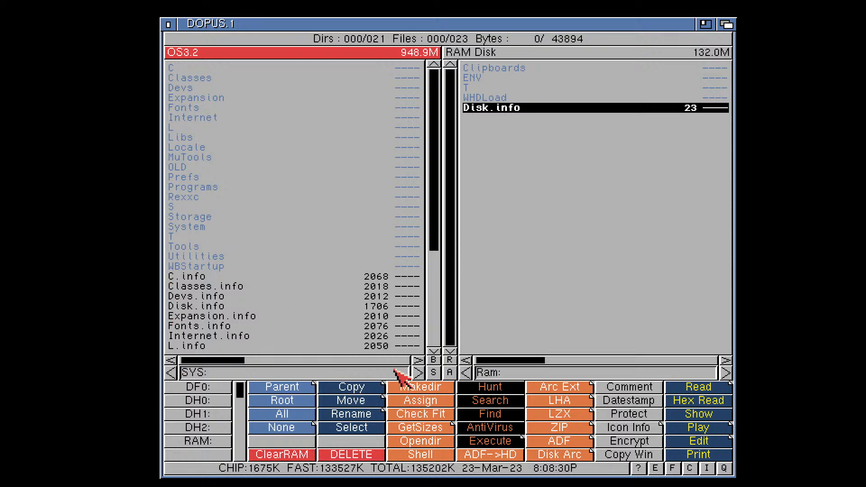
Close Directory Opus and start it again
{"action": "left_click_drag", "start_coordinate": [437, 121], "coordinate": [431, 93]}
{"action": "left_click", "coordinate": [168, 24]}
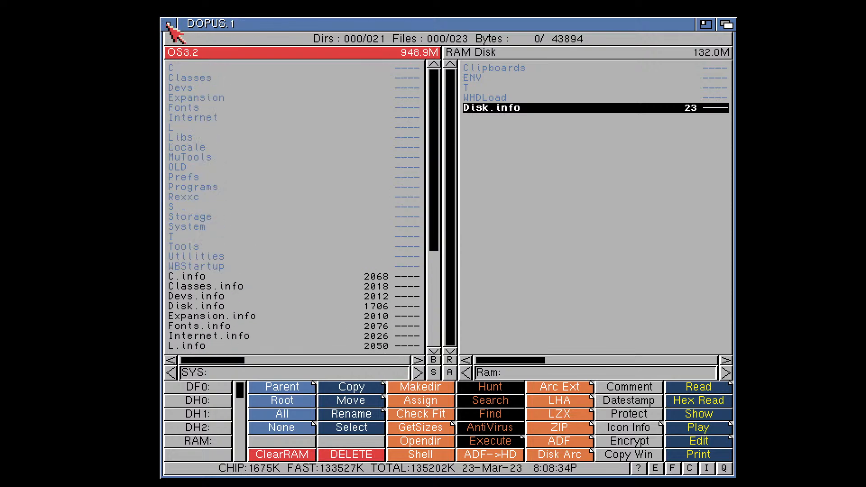
{"action": "left_click", "coordinate": [354, 267]}
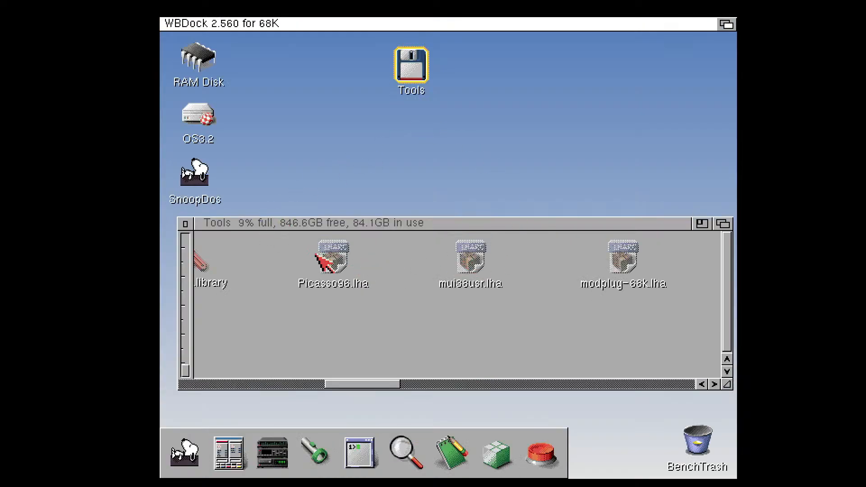
{"action": "double_click", "coordinate": [244, 451]}
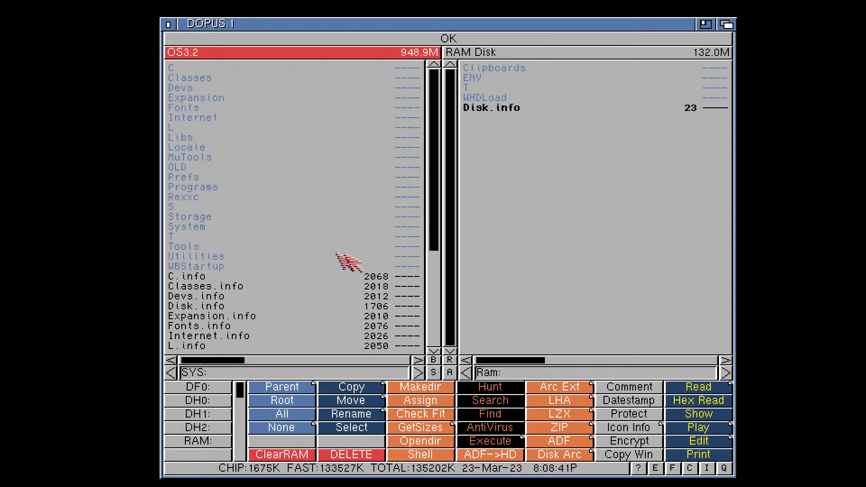
{"action": "left_click", "coordinate": [536, 269]}
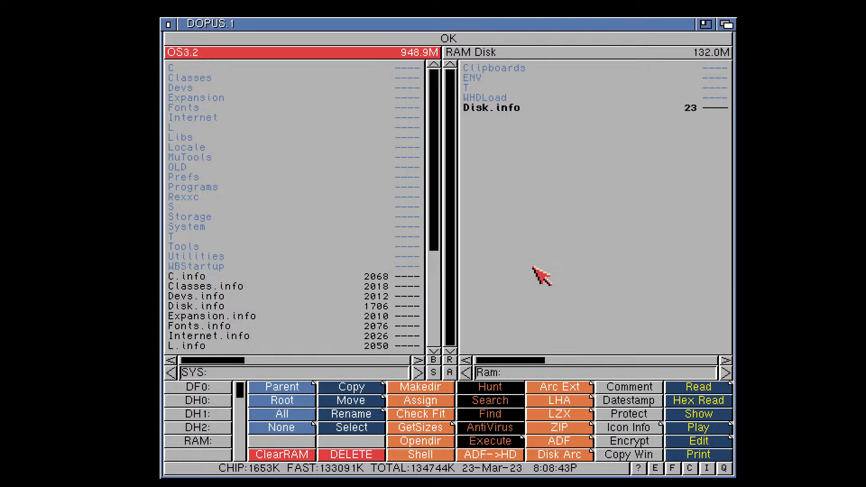
List the Tools: volume in place of SYS: in Directory Opus and open its Picasso96/Picasso96Install directory
{"action": "left_click", "coordinate": [218, 377]}
{"action": "key", "text": "BackSpace"}
{"action": "key", "text": "BackSpace"}
{"action": "key", "text": "BackSpace"}
{"action": "key", "text": "BackSpace"}
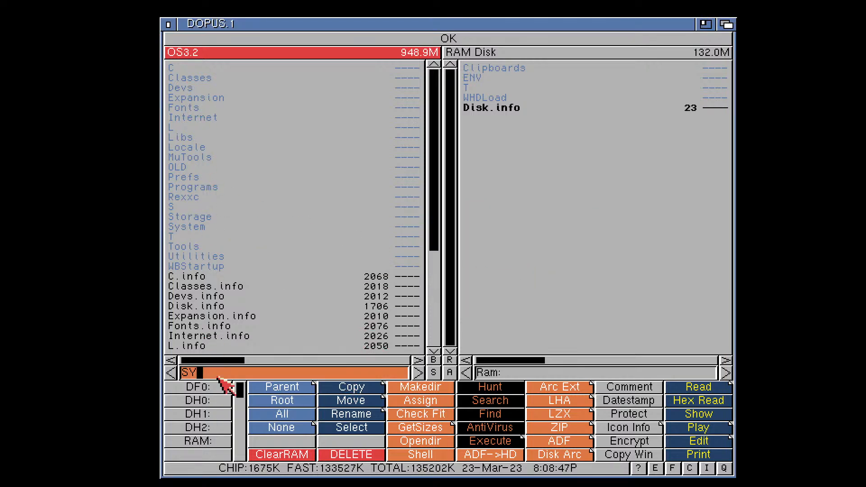
{"action": "type", "text": "Tools:"}
{"action": "key", "text": "Return"}
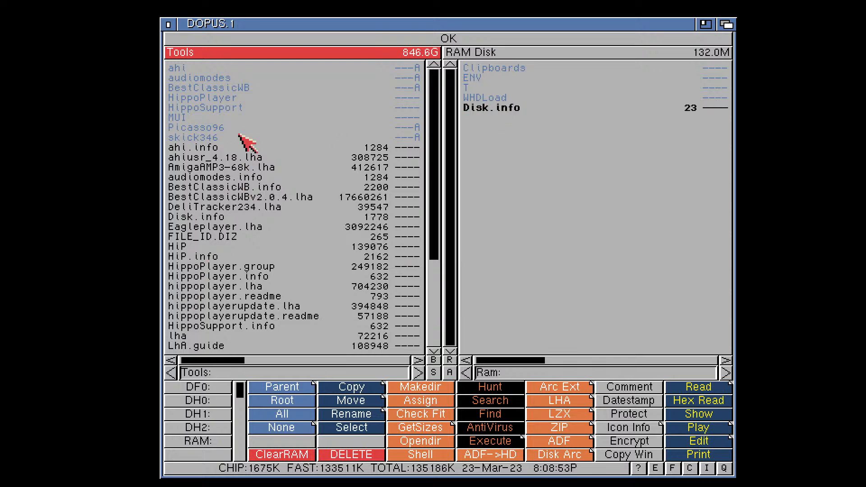
{"action": "double_click", "coordinate": [210, 128]}
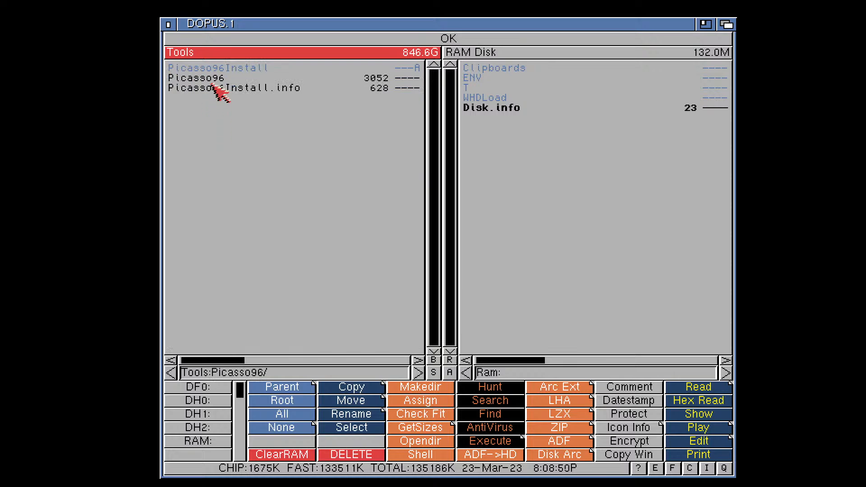
{"action": "double_click", "coordinate": [218, 68]}
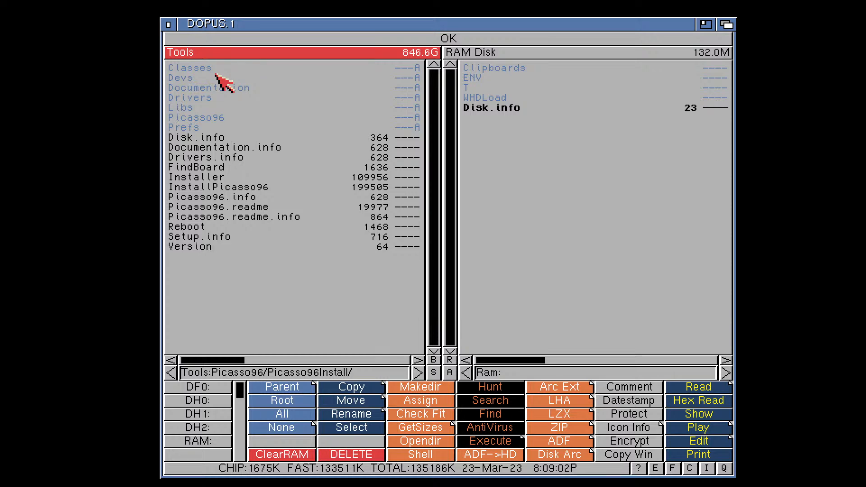
View the InstallPicasso96 script as text, leave the viewer and quit Directory Opus
{"action": "left_click", "coordinate": [228, 187]}
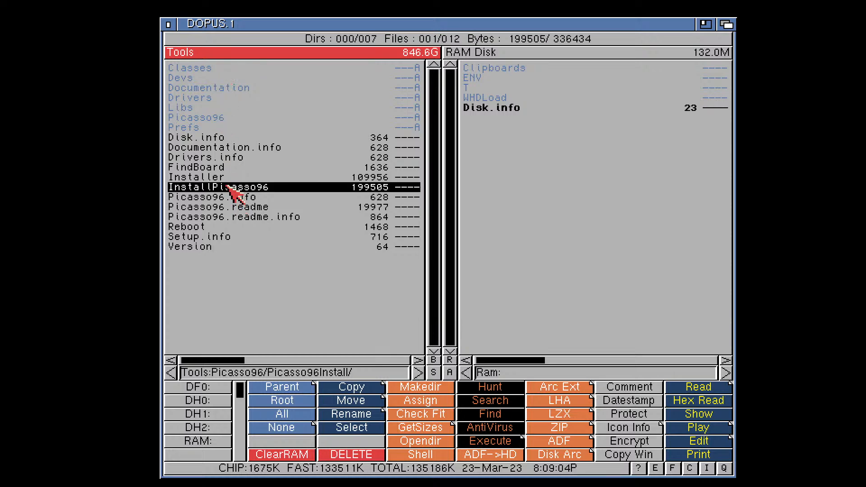
{"action": "left_click", "coordinate": [228, 187]}
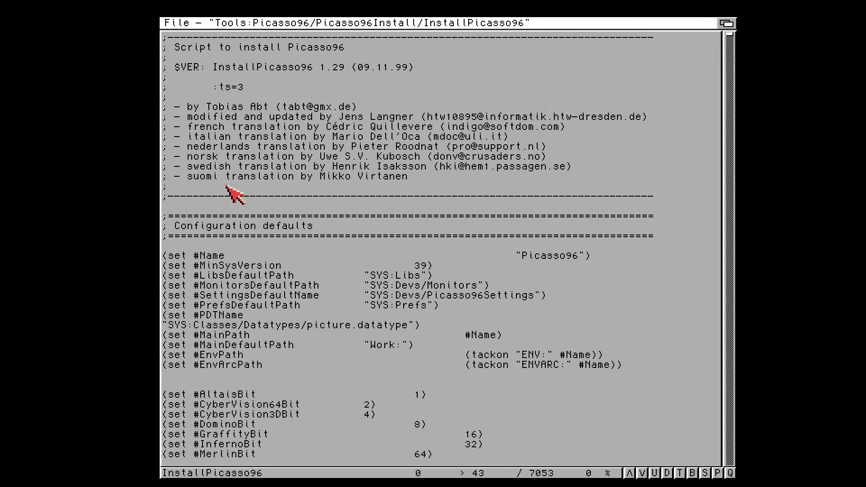
{"action": "left_click", "coordinate": [163, 20]}
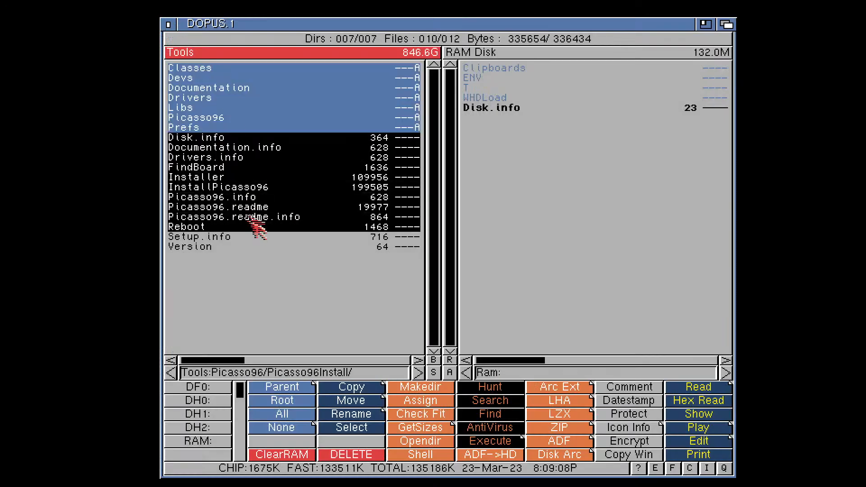
{"action": "left_click", "coordinate": [167, 24]}
{"action": "left_click", "coordinate": [343, 261]}
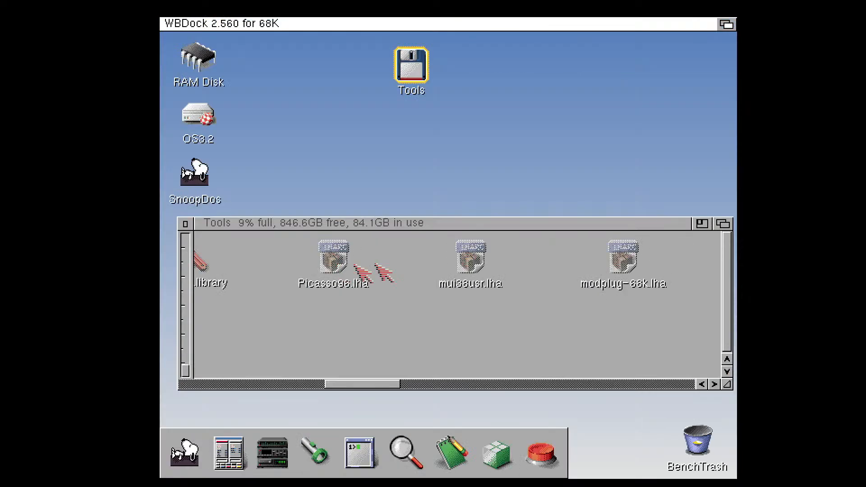
Open the Picasso96 drawer on the Tools drive, go into Picasso96Install and start its Setup installer
{"action": "left_click", "coordinate": [379, 387]}
{"action": "left_click_drag", "start_coordinate": [399, 379], "coordinate": [202, 387]}
{"action": "left_click", "coordinate": [336, 340]}
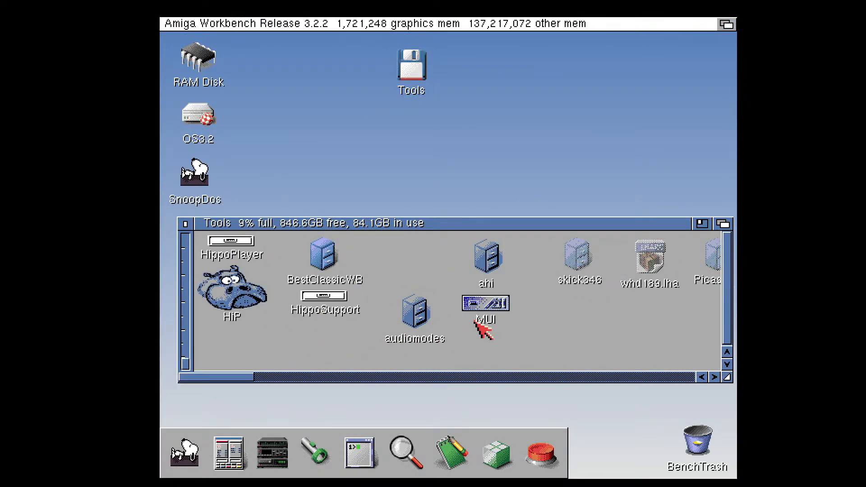
{"action": "mouse_move", "coordinate": [238, 377]}
{"action": "left_mouse_down"}
{"action": "mouse_move", "coordinate": [708, 381]}
{"action": "mouse_move", "coordinate": [240, 385]}
{"action": "left_mouse_up"}
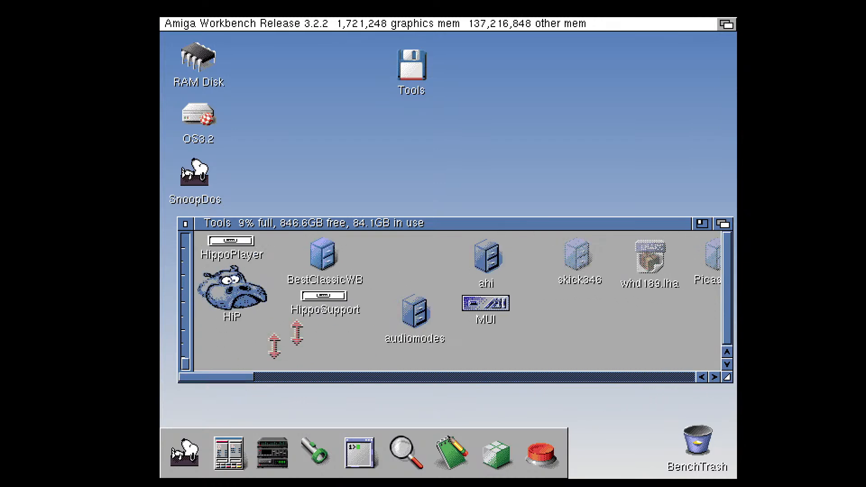
{"action": "right_click", "coordinate": [377, 248]}
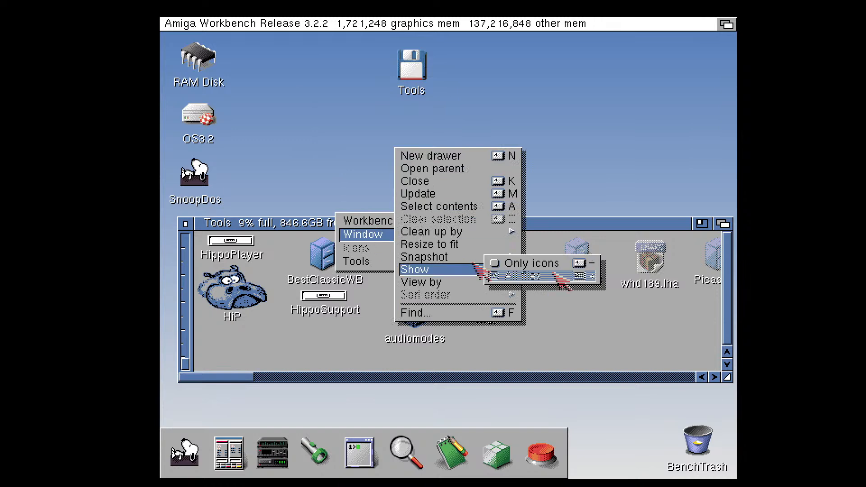
{"action": "double_click", "coordinate": [714, 255]}
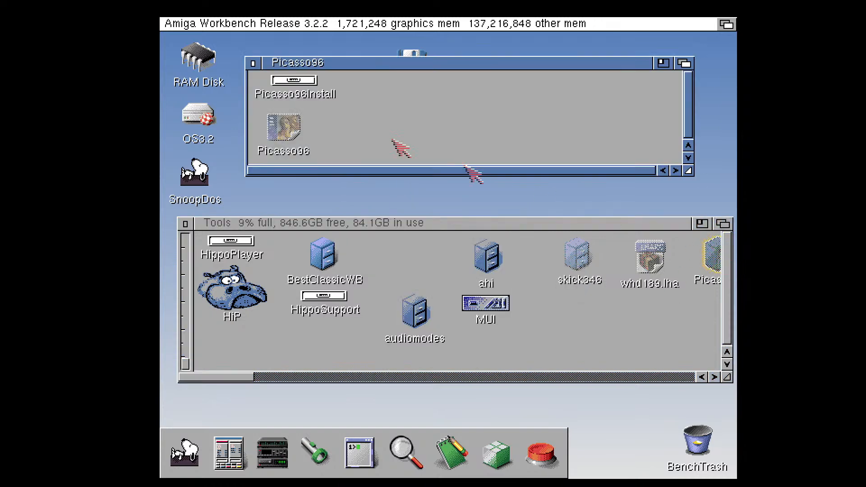
{"action": "double_click", "coordinate": [294, 81]}
{"action": "double_click", "coordinate": [249, 110]}
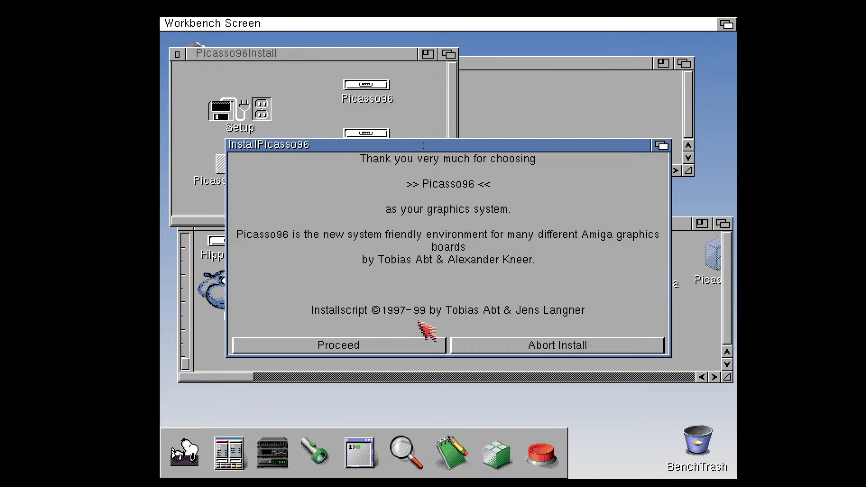
Choose First Install for Picasso96 and set the installation mode to Expert User
{"action": "left_click", "coordinate": [380, 344]}
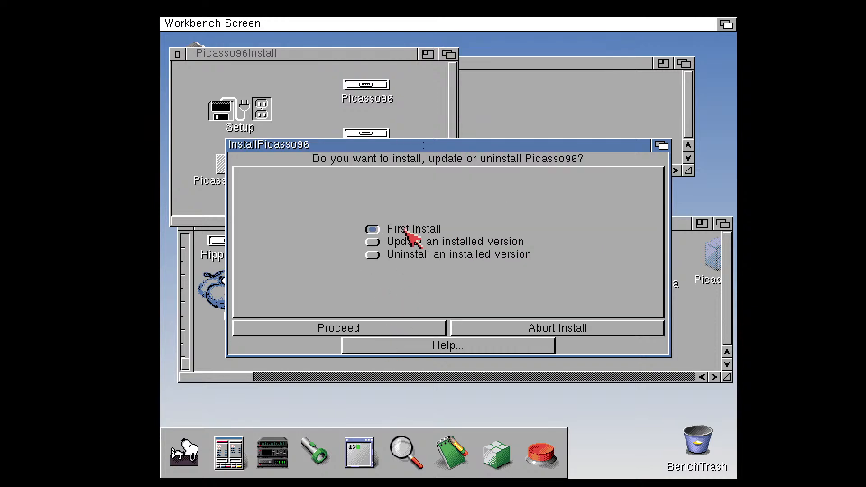
{"action": "left_click", "coordinate": [388, 328]}
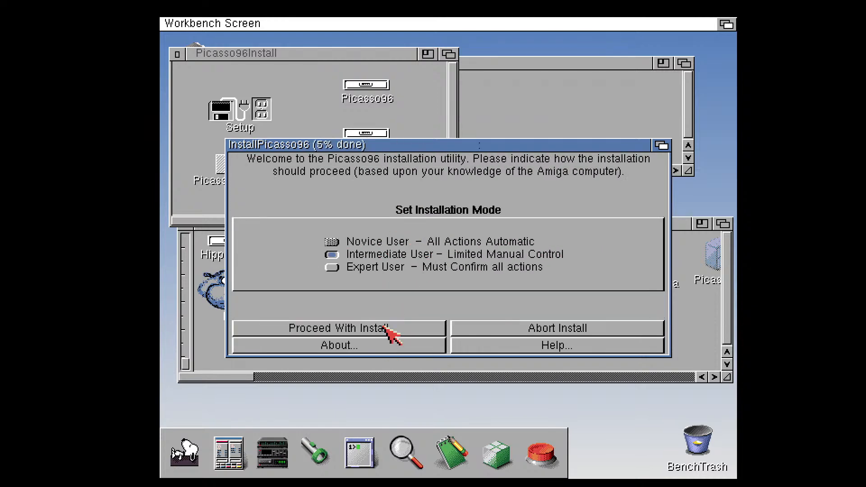
{"action": "left_click", "coordinate": [332, 267]}
{"action": "left_click", "coordinate": [369, 330]}
{"action": "left_click", "coordinate": [364, 329]}
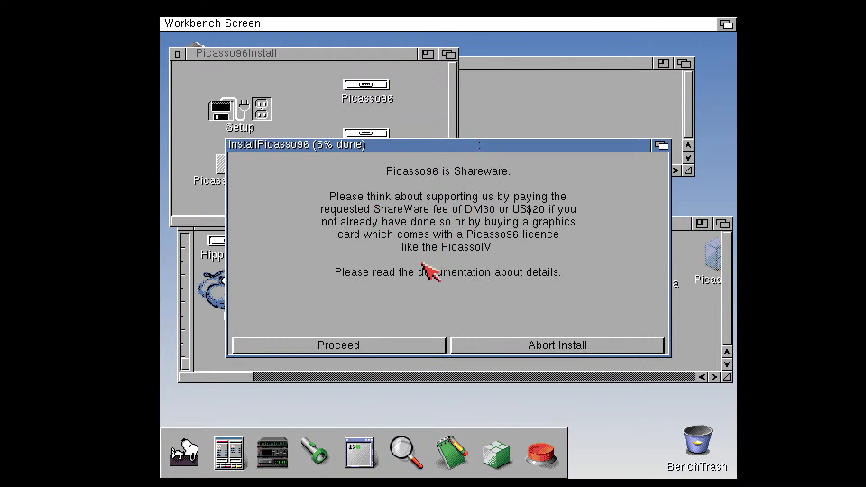
Proceed past the shareware, backup and graphics driver notices, and decline to read the Picasso96 manual
{"action": "left_click", "coordinate": [401, 346]}
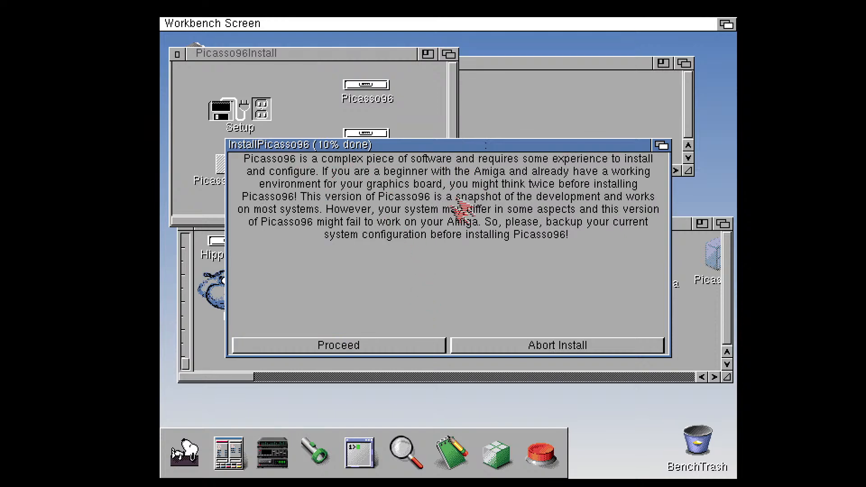
{"action": "left_click", "coordinate": [391, 346]}
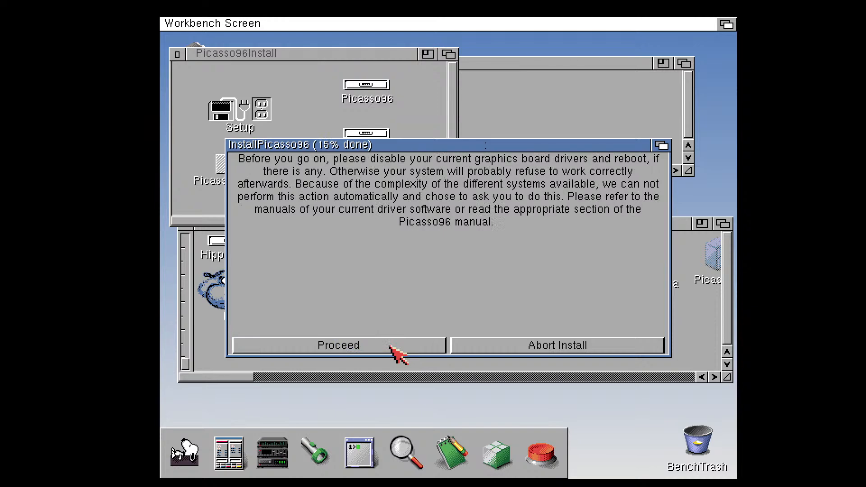
{"action": "left_click", "coordinate": [390, 346]}
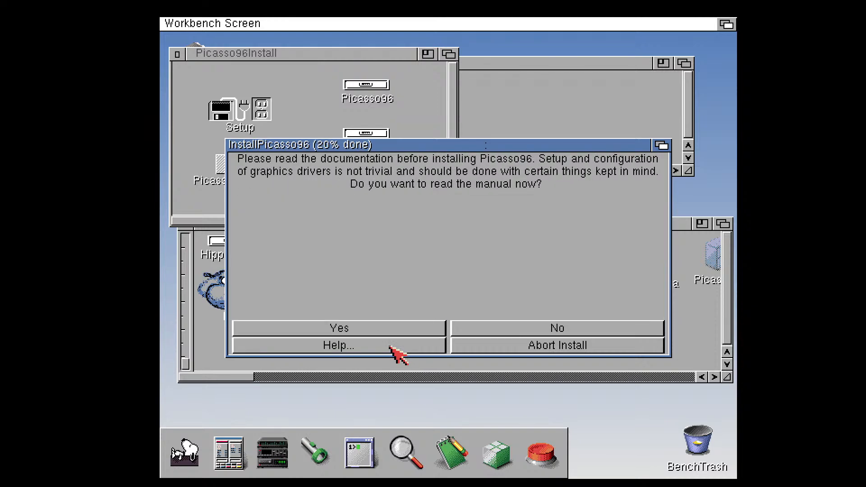
{"action": "left_click", "coordinate": [560, 329]}
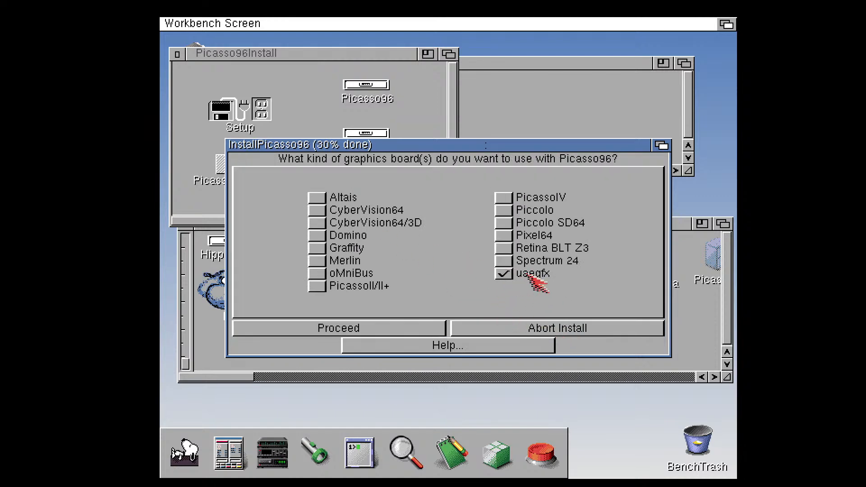
Install for the uaegfx board, accepting SYS:Libs, SYS:Devs/Monitors, SYS:Prefs and SYS:Devs/Picasso96Settings for the library, monitor, preferences and settings files
{"action": "left_click", "coordinate": [374, 326]}
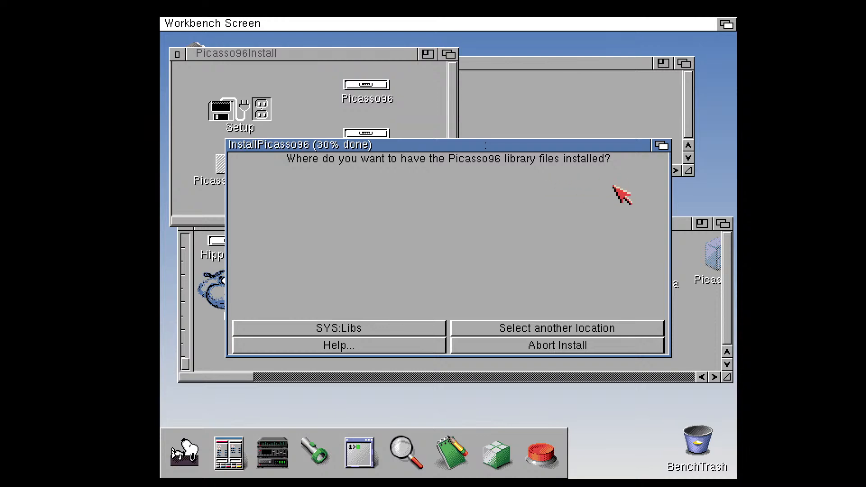
{"action": "left_click", "coordinate": [415, 331]}
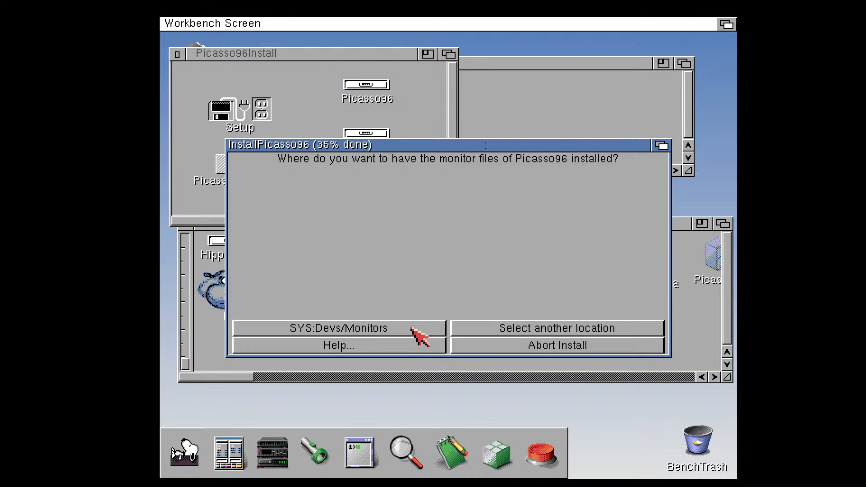
{"action": "left_click", "coordinate": [416, 331]}
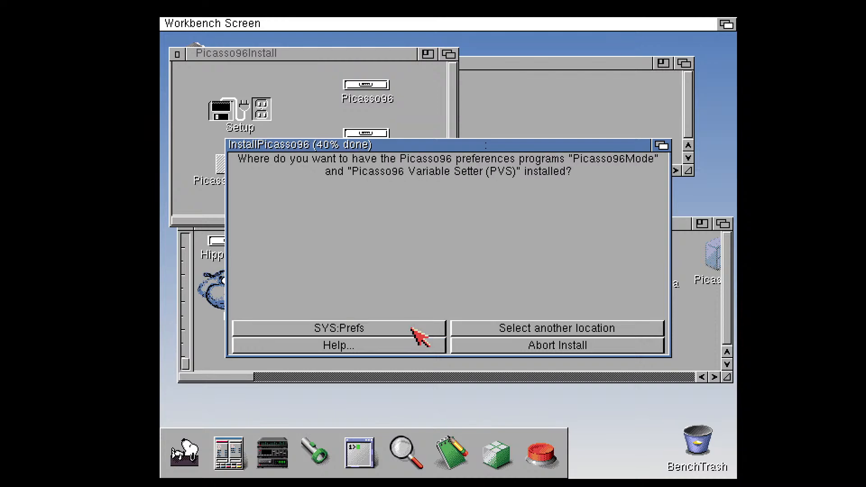
{"action": "left_click", "coordinate": [420, 336]}
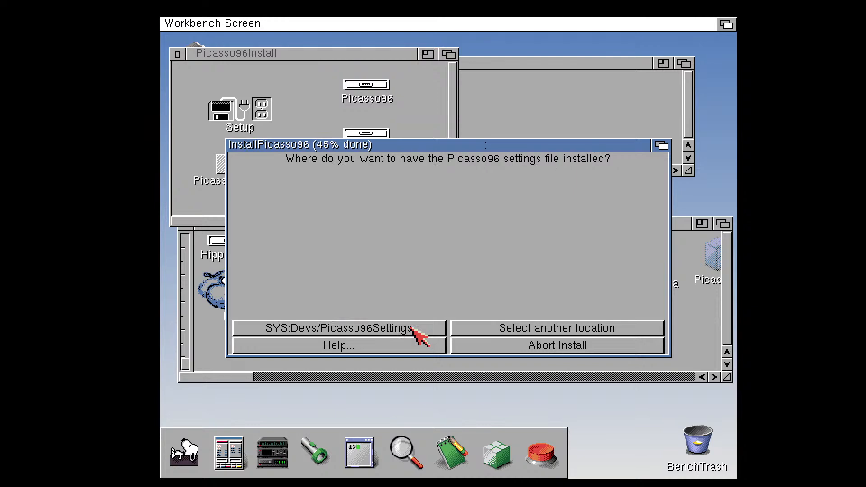
{"action": "left_click", "coordinate": [416, 333]}
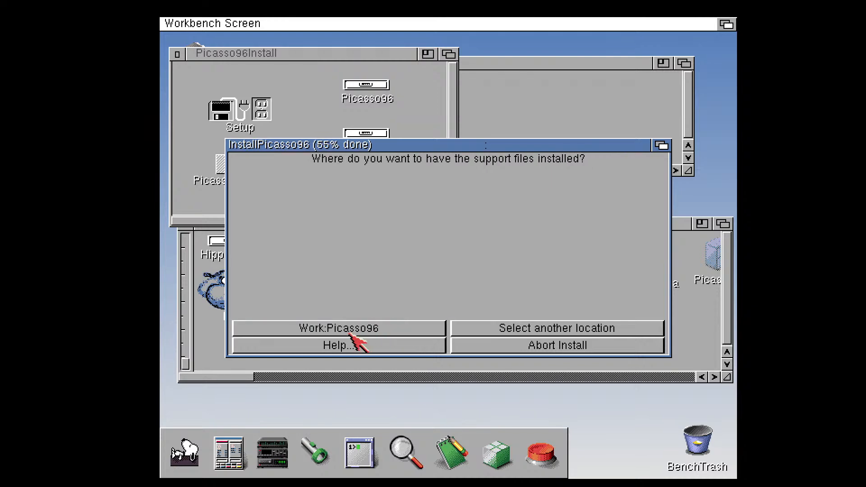
Select the OS3.2: drive for the Picasso96 support files, and agree to copy the application drivers and install the printer patch
{"action": "left_click", "coordinate": [543, 335]}
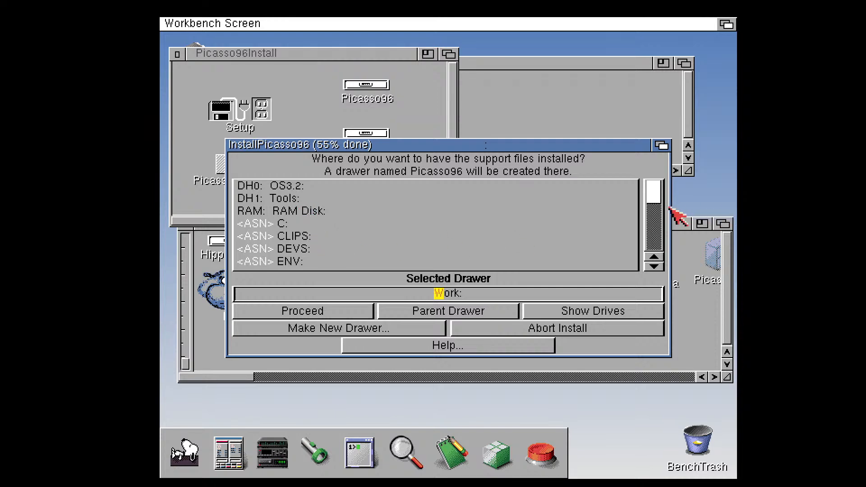
{"action": "mouse_move", "coordinate": [663, 188]}
{"action": "left_mouse_down"}
{"action": "mouse_move", "coordinate": [660, 255]}
{"action": "mouse_move", "coordinate": [664, 194]}
{"action": "left_mouse_up"}
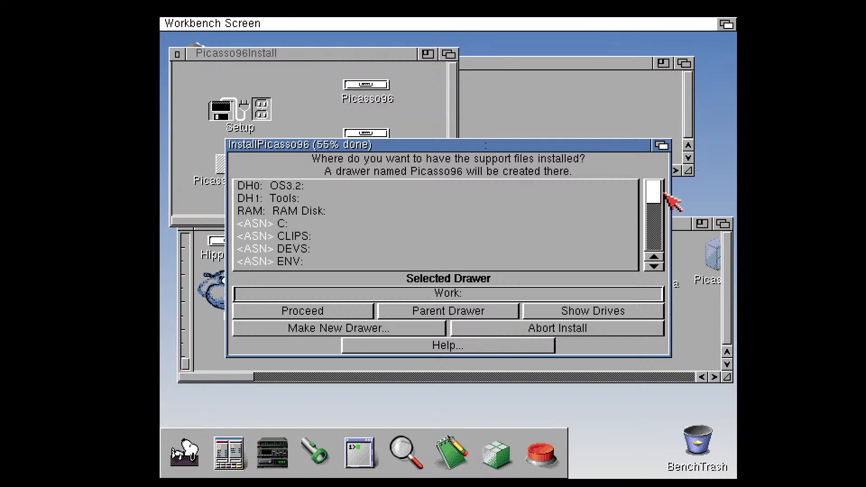
{"action": "left_click", "coordinate": [301, 186]}
{"action": "left_click", "coordinate": [300, 187]}
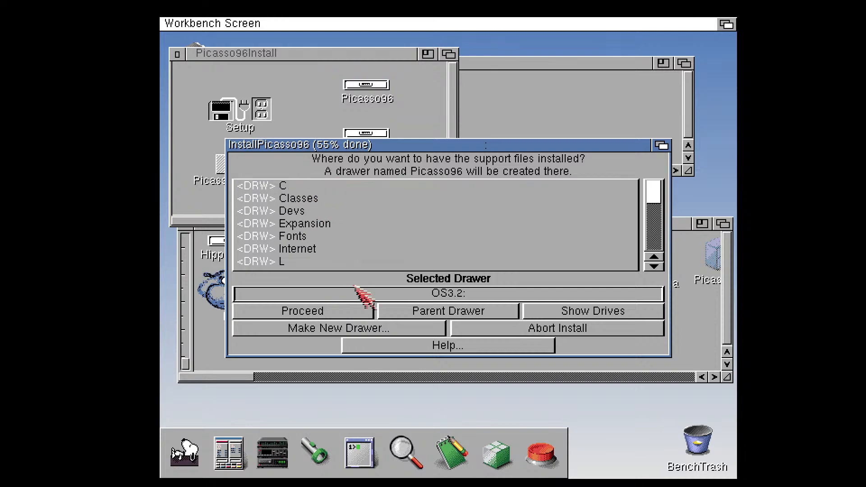
{"action": "left_click", "coordinate": [325, 309]}
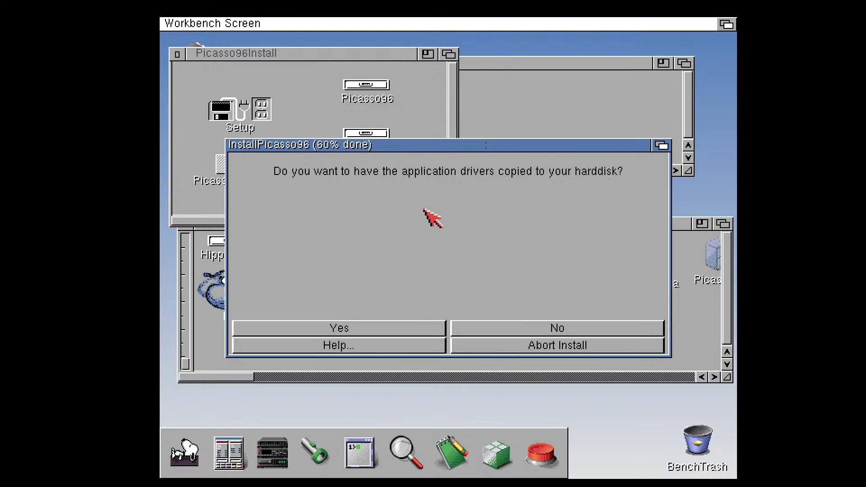
{"action": "left_click", "coordinate": [415, 330]}
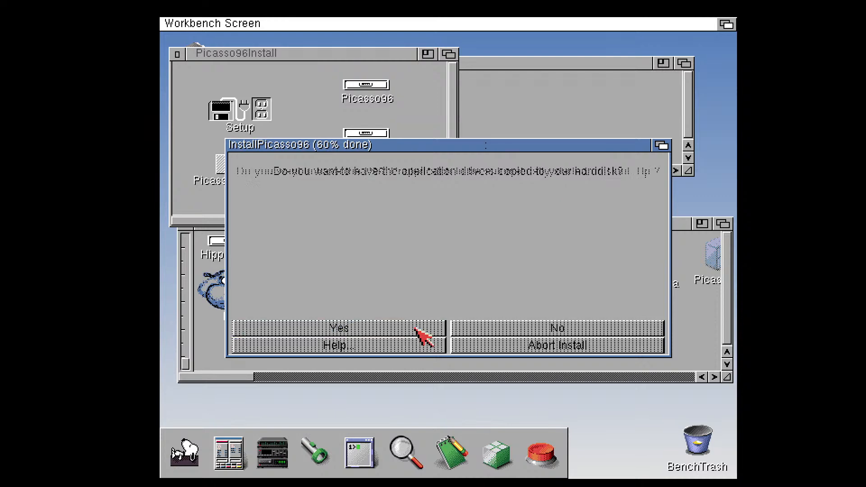
{"action": "left_click", "coordinate": [416, 330]}
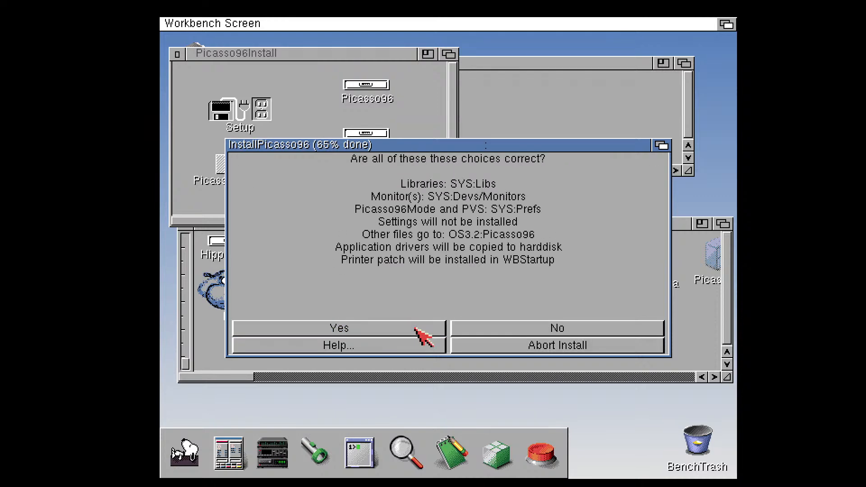
Confirm the installation choices, create the cards and chips drawer, and copy the Picasso96 files, including Picasso96API.library to SYS:Libs
{"action": "left_click", "coordinate": [415, 330]}
{"action": "left_click", "coordinate": [415, 351]}
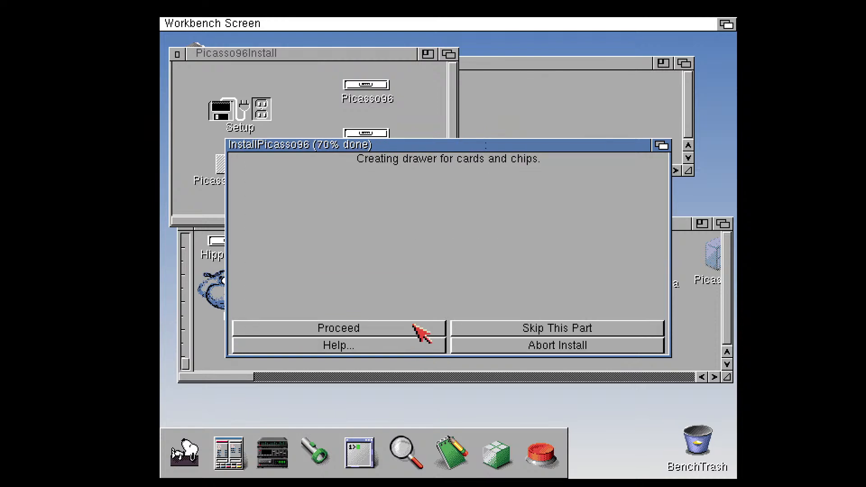
{"action": "left_click", "coordinate": [414, 328]}
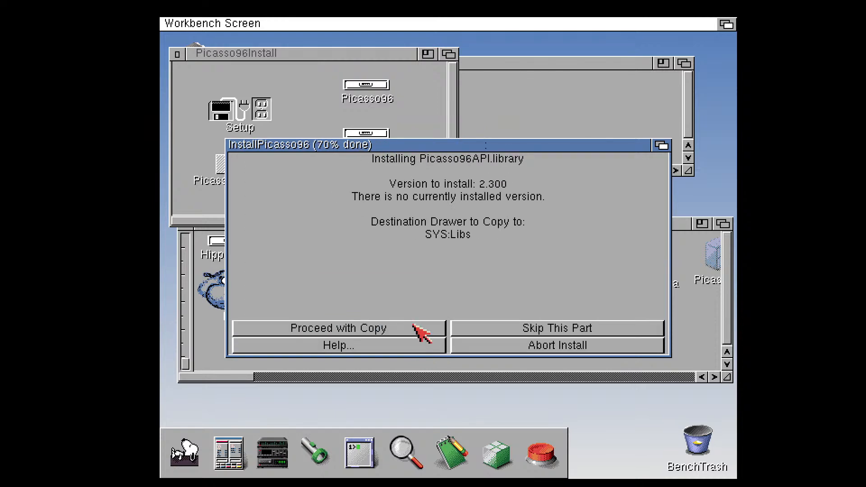
{"action": "left_click", "coordinate": [413, 326]}
{"action": "left_click", "coordinate": [415, 327]}
{"action": "left_click", "coordinate": [414, 327]}
{"action": "left_click", "coordinate": [414, 327]}
{"action": "left_click", "coordinate": [414, 328]}
{"action": "left_click", "coordinate": [415, 328]}
{"action": "left_click", "coordinate": [414, 328]}
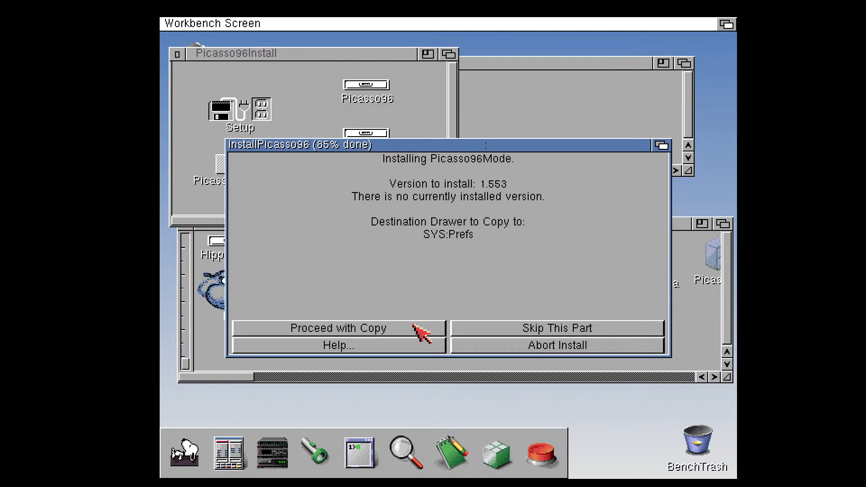
Copy Picasso96Mode to SYS:Prefs with its tooltypes and icon position adjusted, and skip copying the Picasso96 Variable Setter (PVS)
{"action": "left_click", "coordinate": [414, 328]}
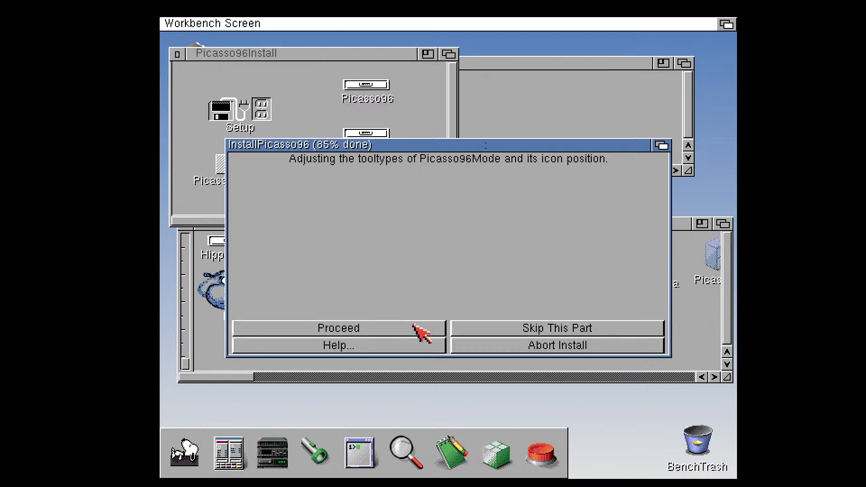
{"action": "left_click", "coordinate": [414, 328]}
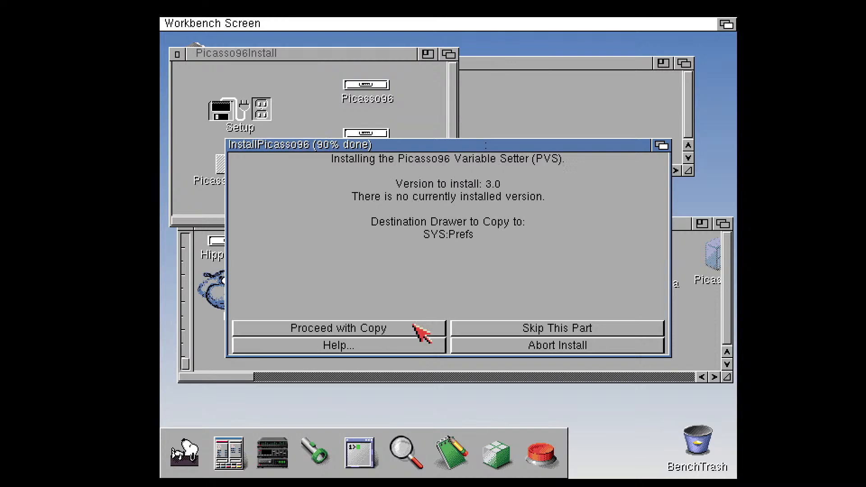
{"action": "left_click", "coordinate": [532, 328]}
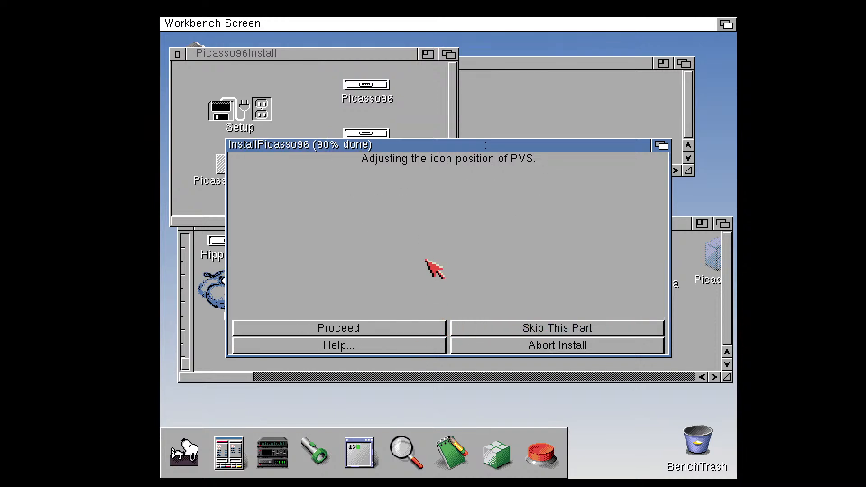
Accept the PVS icon position adjustment and the User-Startup changes, and finish the Picasso96 installer
{"action": "left_click", "coordinate": [411, 330]}
{"action": "left_click", "coordinate": [413, 330]}
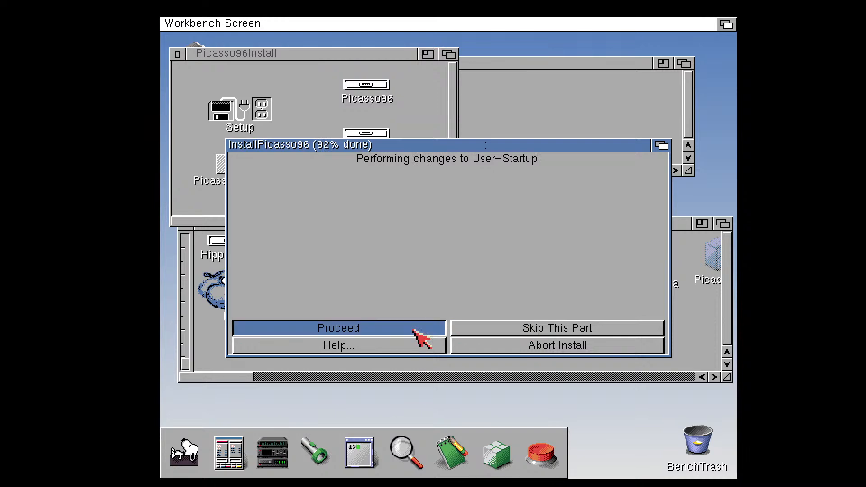
{"action": "left_click", "coordinate": [406, 345]}
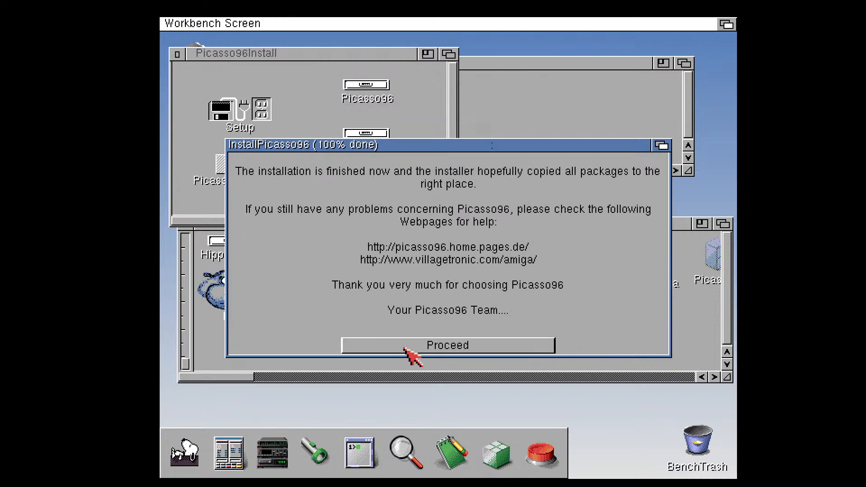
{"action": "left_click", "coordinate": [405, 348]}
{"action": "left_click", "coordinate": [405, 348]}
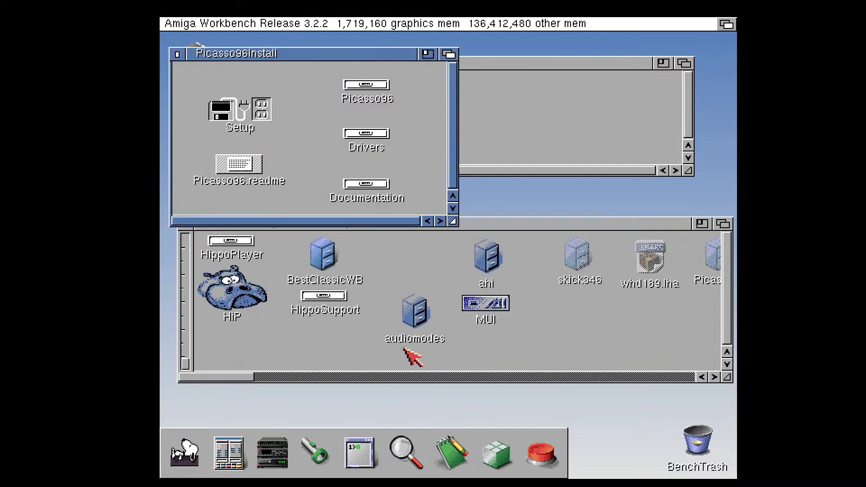
Close the Picasso96Install, Picasso96 and Tools drawer windows
{"action": "left_click", "coordinate": [177, 54]}
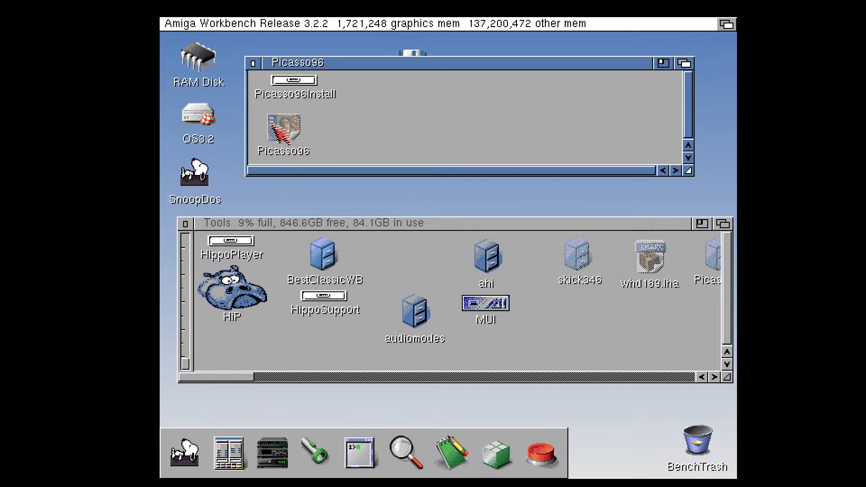
{"action": "left_click", "coordinate": [253, 63]}
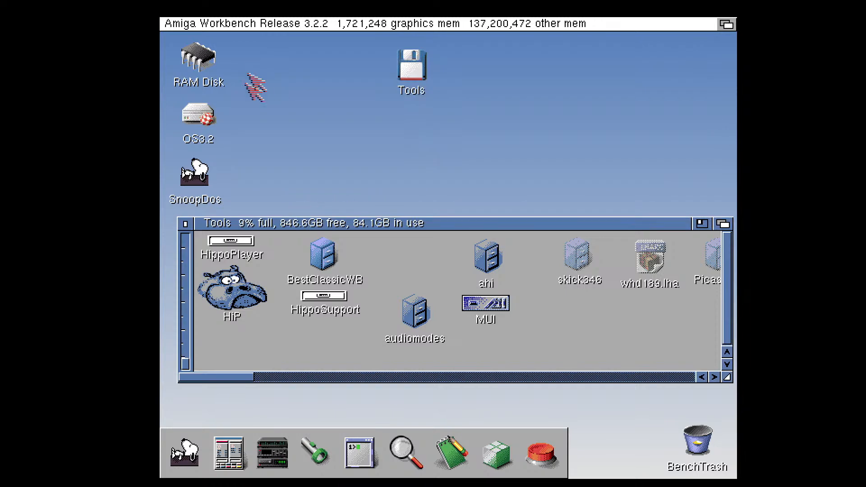
{"action": "left_click", "coordinate": [185, 224]}
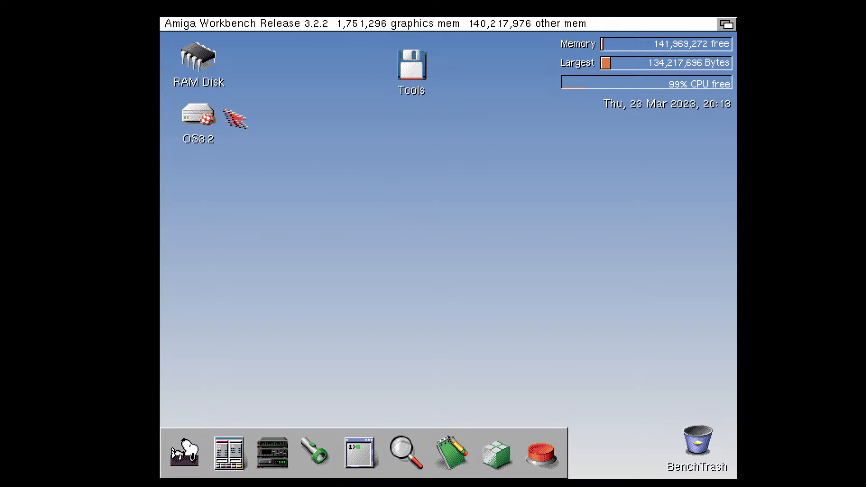
Open the ScreenMode preferences from the Prefs drawer on the OS3.2 drive
{"action": "left_click", "coordinate": [208, 120]}
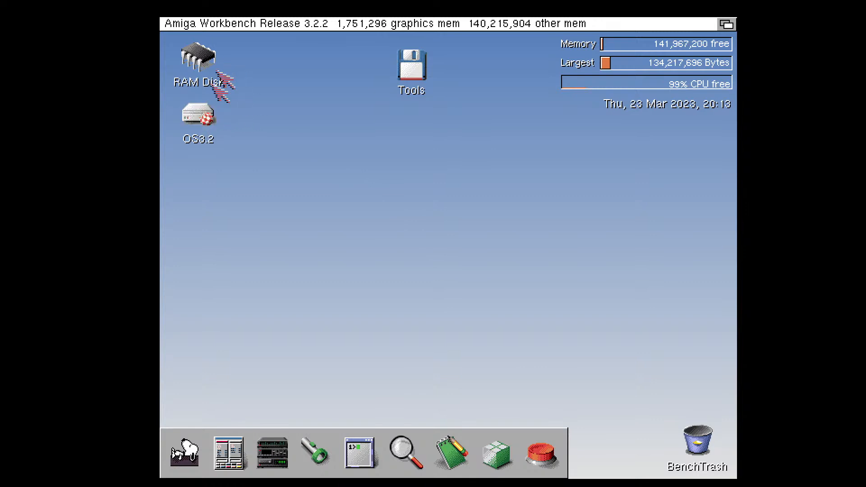
{"action": "right_click", "coordinate": [182, 21]}
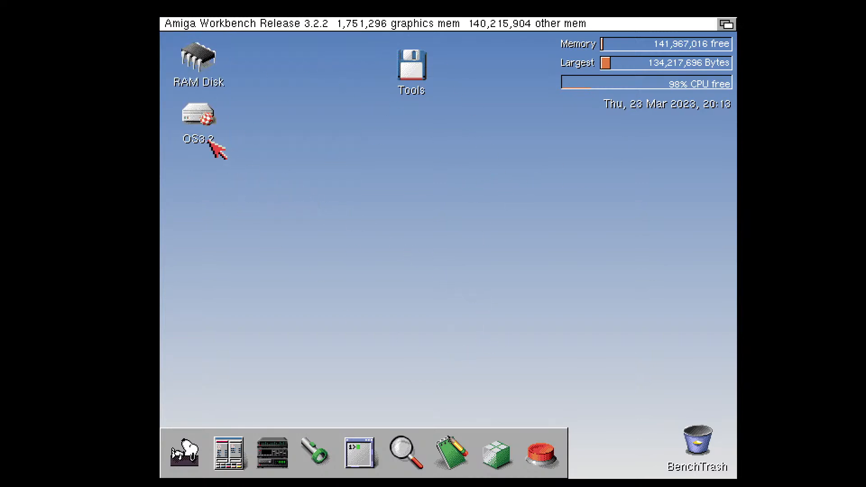
{"action": "double_click", "coordinate": [206, 119]}
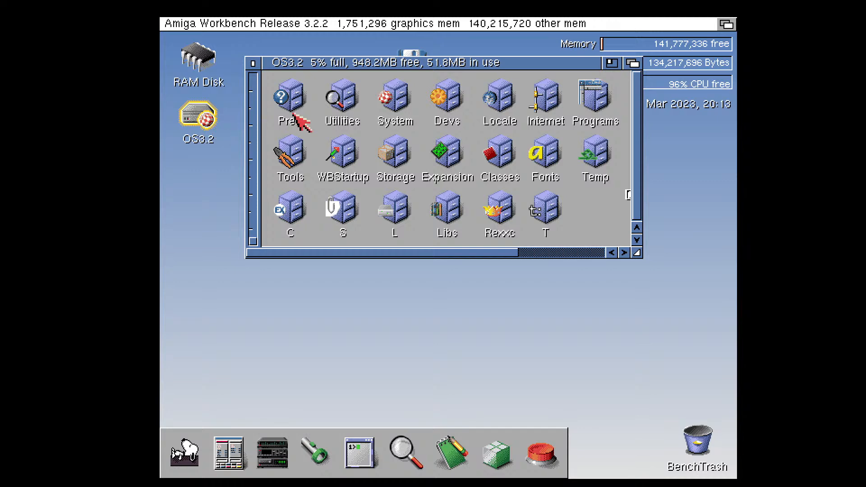
{"action": "double_click", "coordinate": [302, 102]}
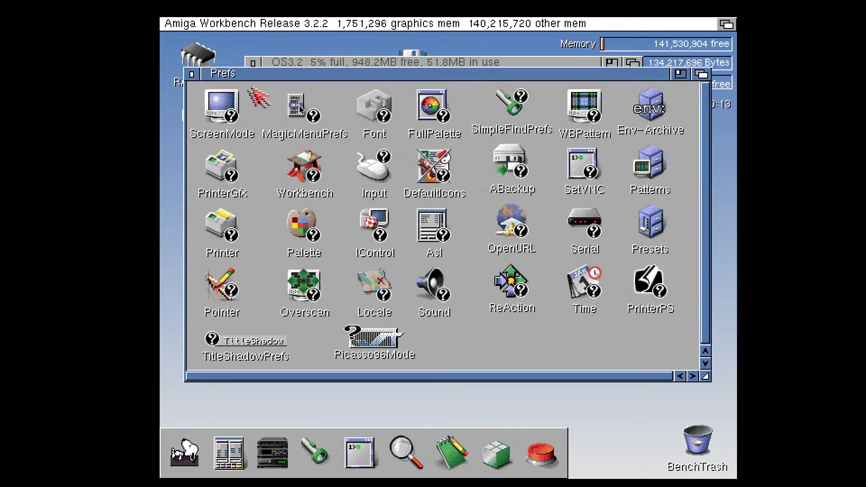
{"action": "double_click", "coordinate": [224, 108]}
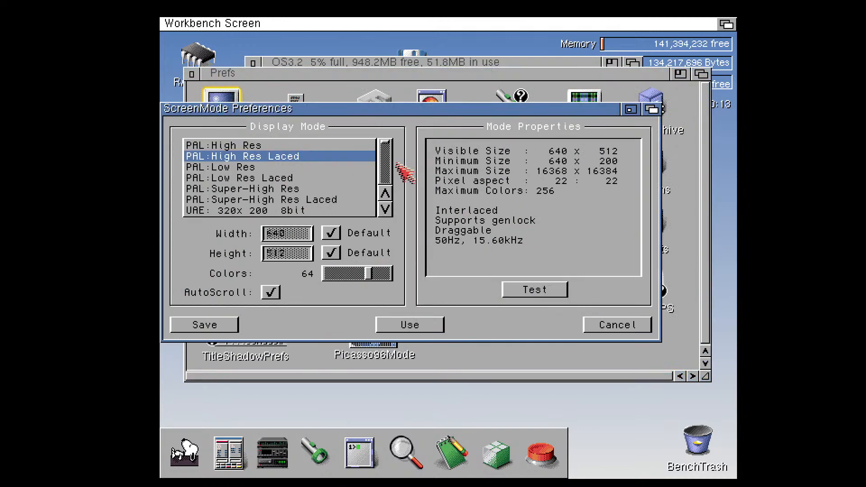
Set the Workbench display mode to UAE: 800x 600 16bit PC and save it without testing
{"action": "left_click", "coordinate": [386, 210]}
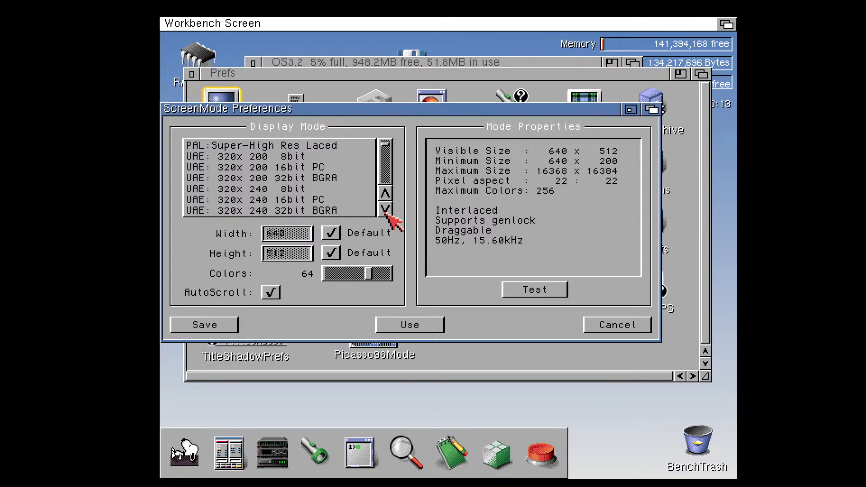
{"action": "left_click_drag", "start_coordinate": [385, 143], "coordinate": [390, 159]}
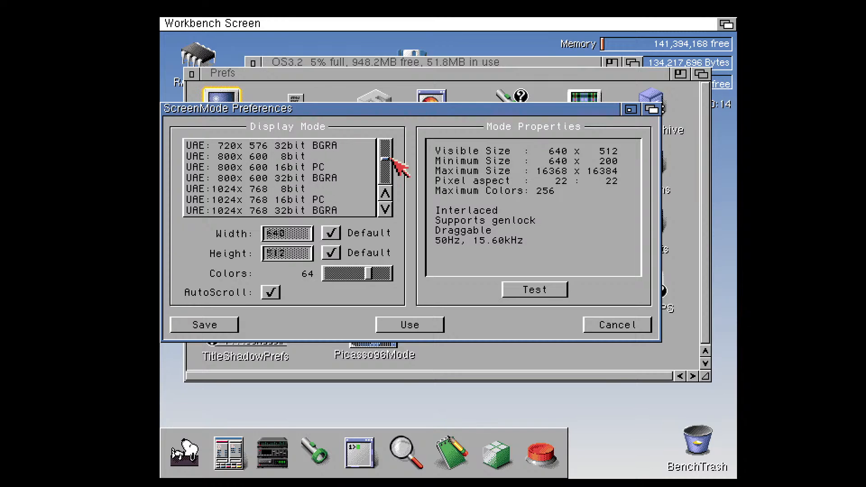
{"action": "left_click", "coordinate": [313, 168]}
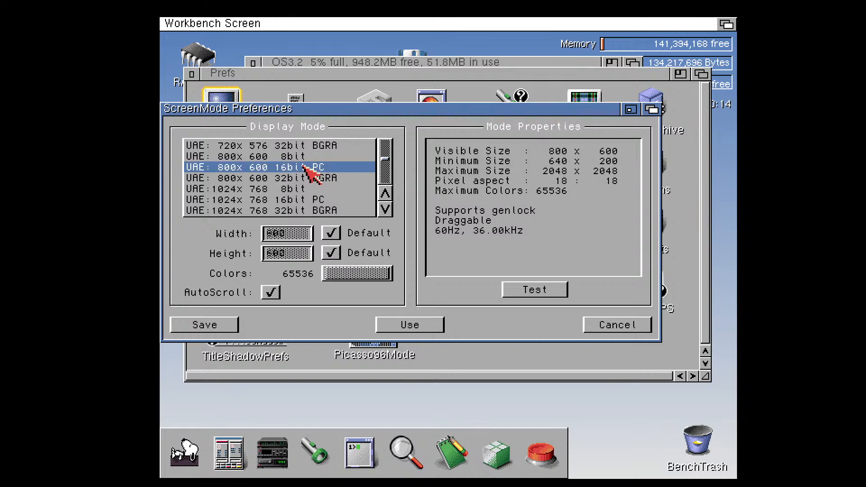
{"action": "left_click", "coordinate": [216, 326]}
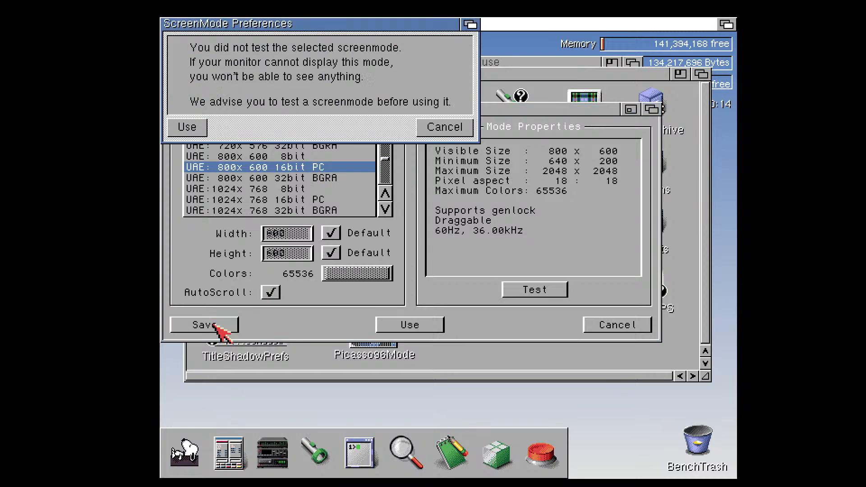
{"action": "left_click", "coordinate": [198, 128]}
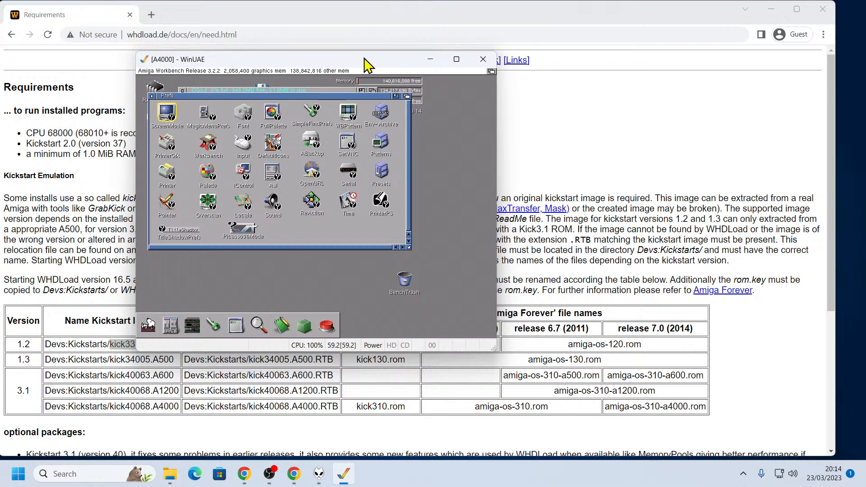
Set the RTG display mode to Full-window in the emulator's display settings and apply it
{"action": "left_click_drag", "start_coordinate": [352, 62], "coordinate": [427, 82]}
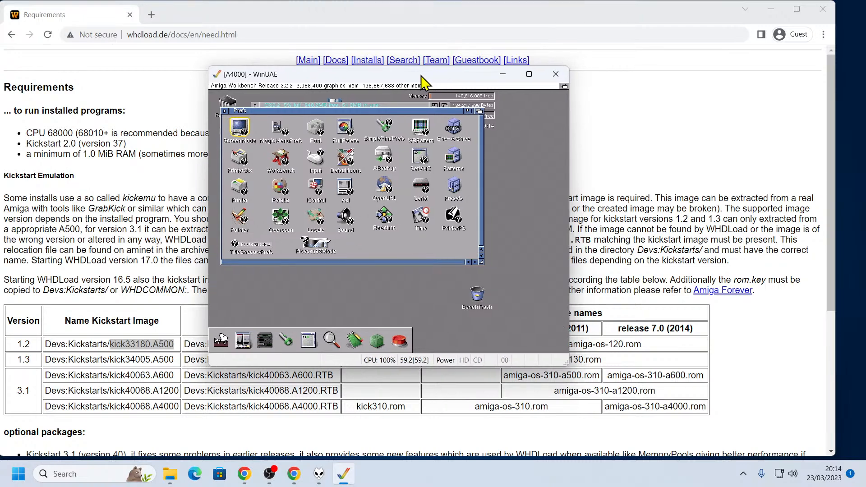
{"action": "key", "text": "F12"}
{"action": "left_click", "coordinate": [164, 214]}
{"action": "left_click", "coordinate": [356, 192]}
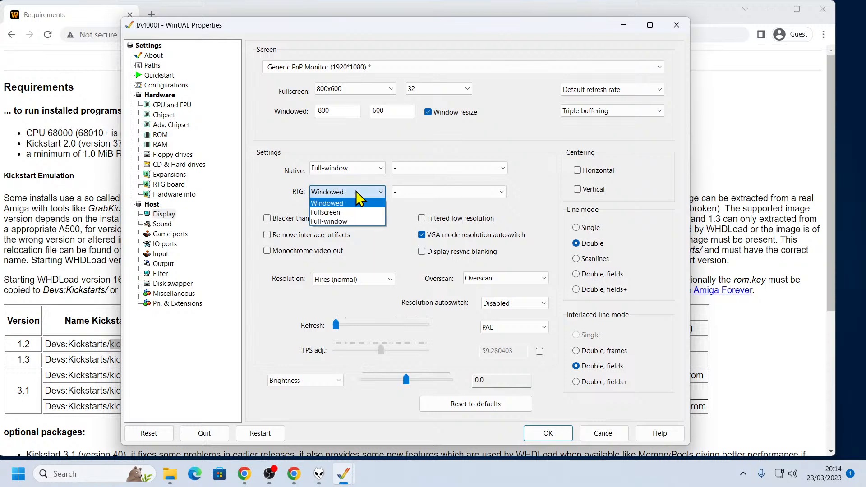
{"action": "left_click", "coordinate": [356, 190]}
{"action": "left_click", "coordinate": [339, 192]}
{"action": "left_click", "coordinate": [345, 221]}
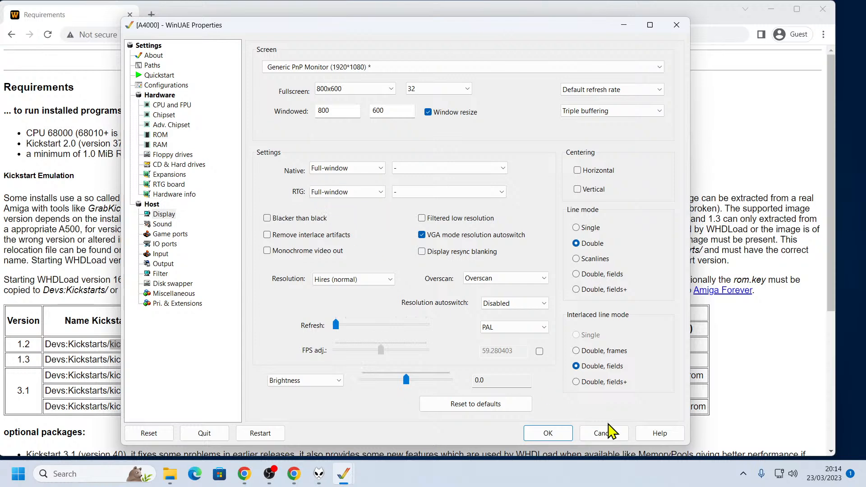
{"action": "left_click", "coordinate": [559, 434]}
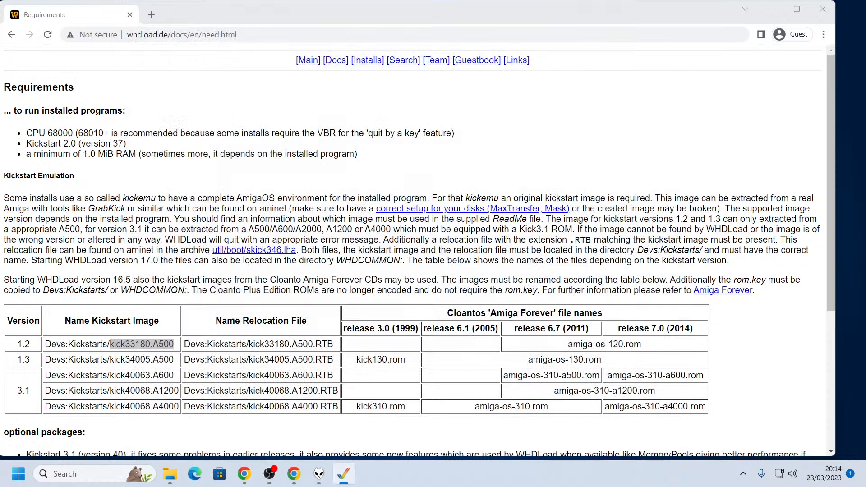
Switch the emulator's display to the Generic PnP Monitor (1920*1080) [1920*0] and apply the change
{"action": "key", "text": "F12"}
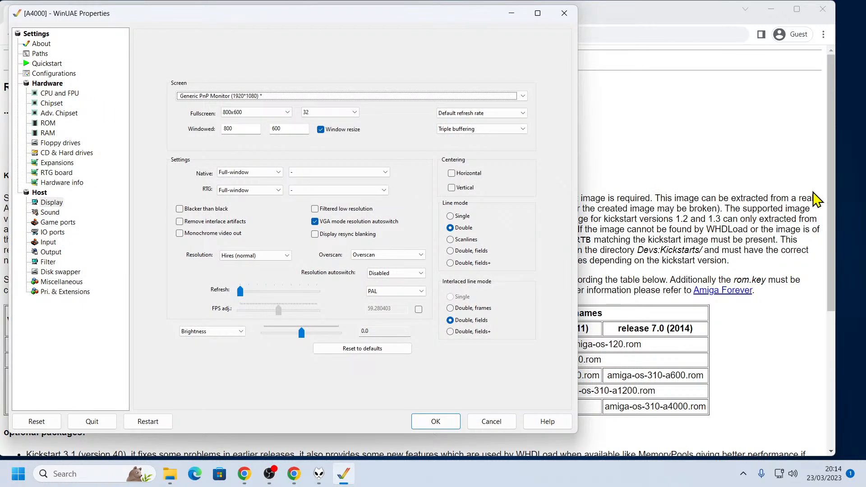
{"action": "left_click", "coordinate": [277, 96]}
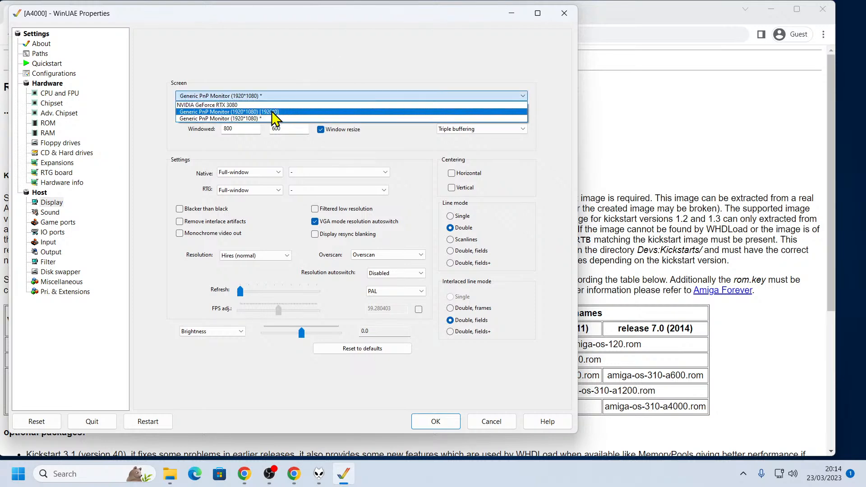
{"action": "left_click", "coordinate": [278, 113]}
{"action": "left_click", "coordinate": [447, 423]}
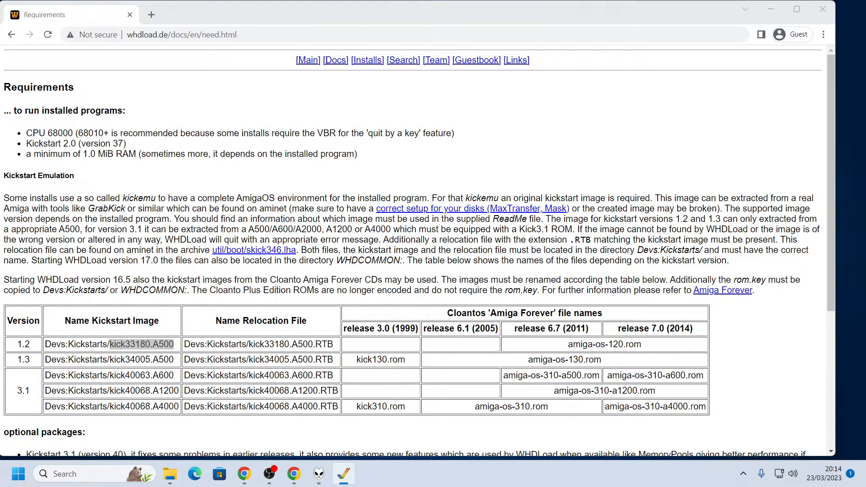
Return the emulator's display to Generic PnP Monitor (1920*1080) *, keep RTG at Full-window and apply
{"action": "key", "text": "F12"}
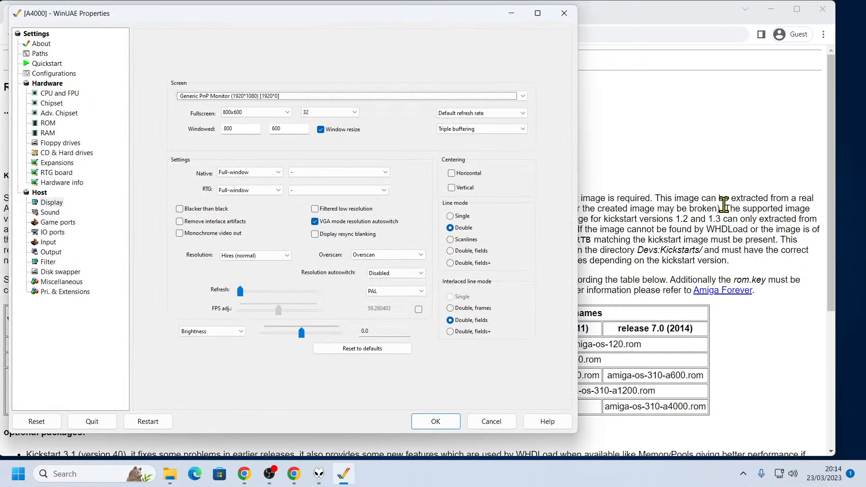
{"action": "left_click", "coordinate": [271, 96]}
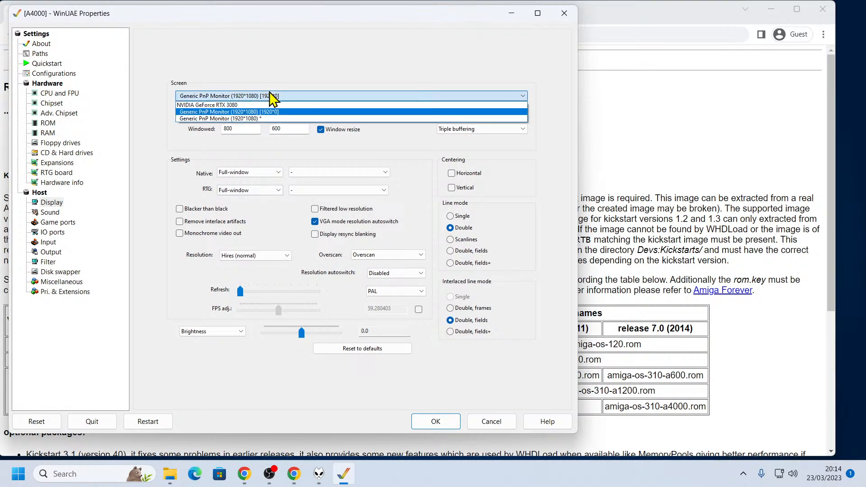
{"action": "left_click", "coordinate": [251, 118]}
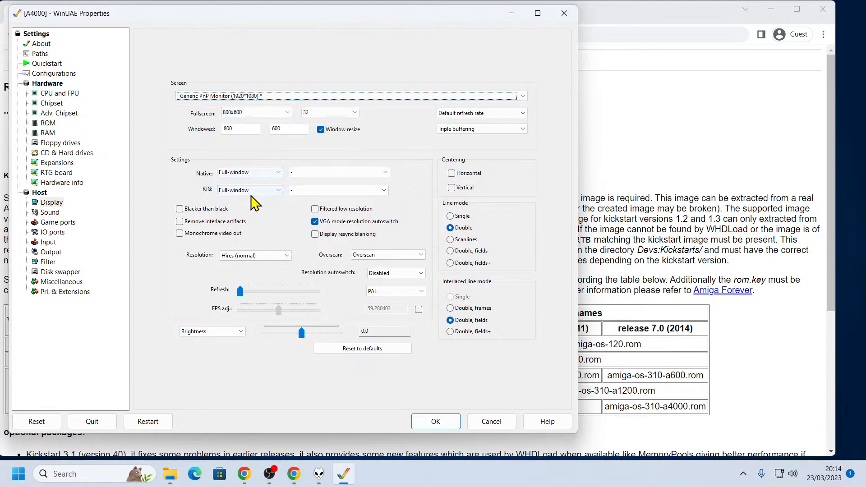
{"action": "left_click", "coordinate": [252, 190]}
{"action": "left_click", "coordinate": [255, 213]}
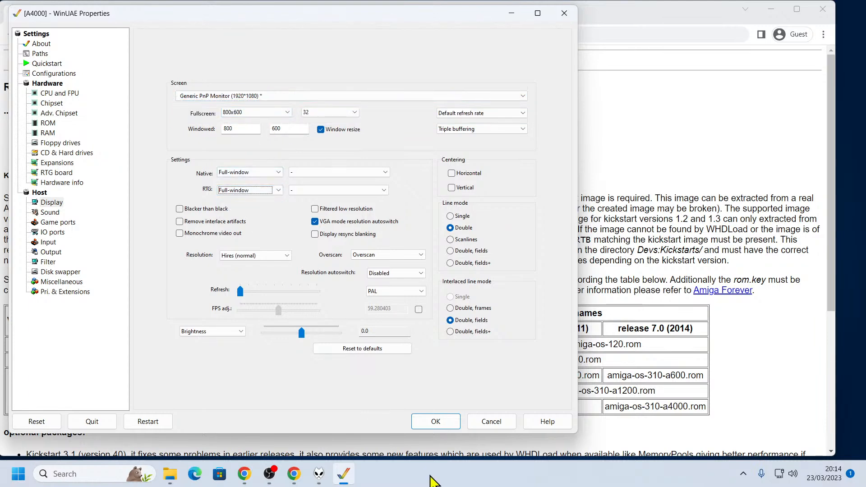
{"action": "left_click", "coordinate": [436, 421]}
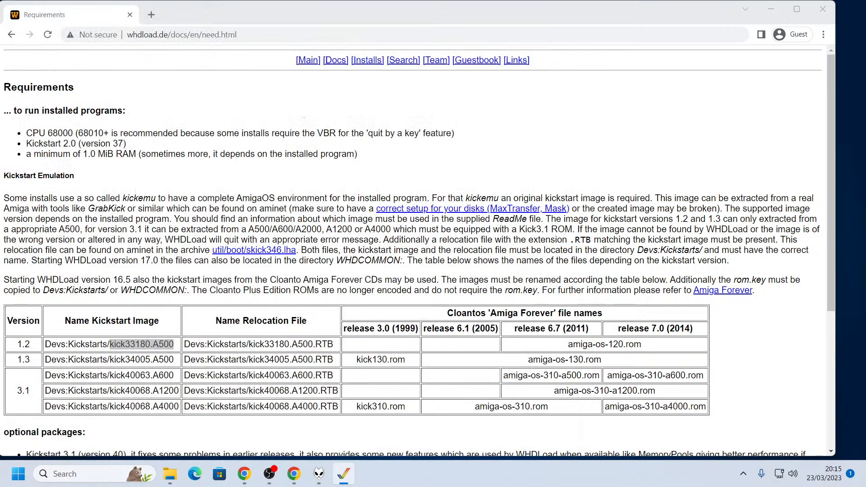
Switch the emulator's display to Generic PnP Monitor (1920*1080) [1920*0] and apply the change
{"action": "key", "text": "F12"}
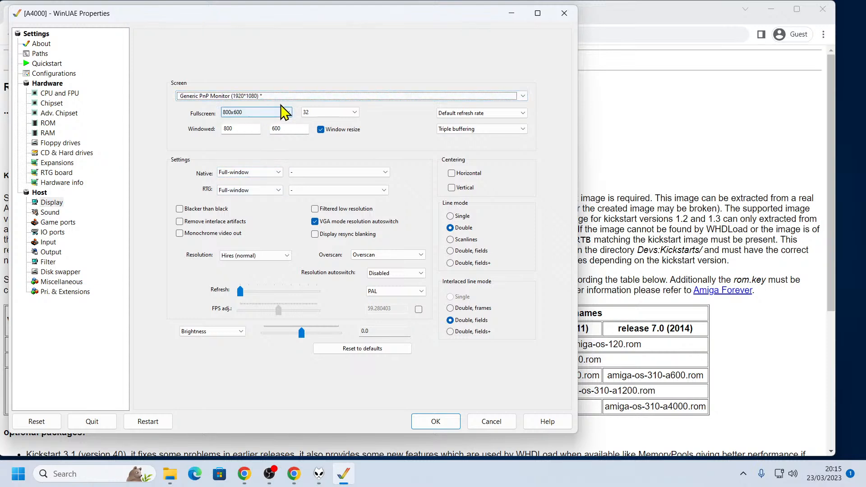
{"action": "left_click", "coordinate": [293, 96]}
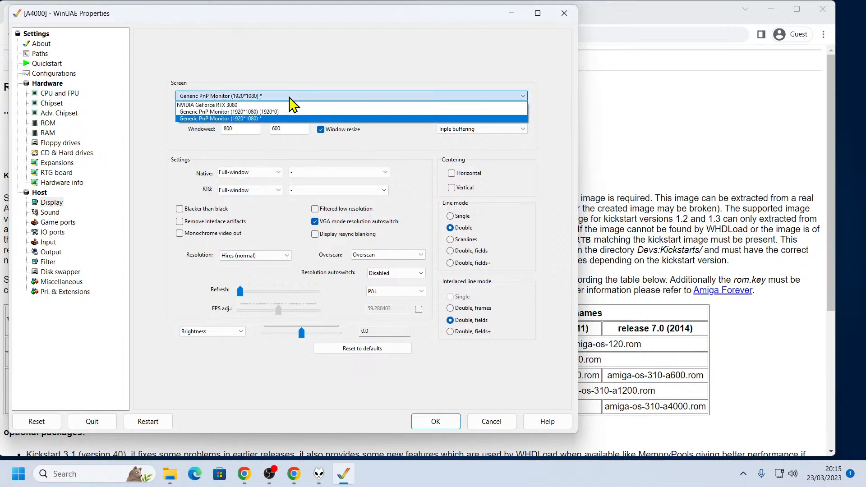
{"action": "left_click", "coordinate": [276, 116]}
{"action": "left_click", "coordinate": [440, 420]}
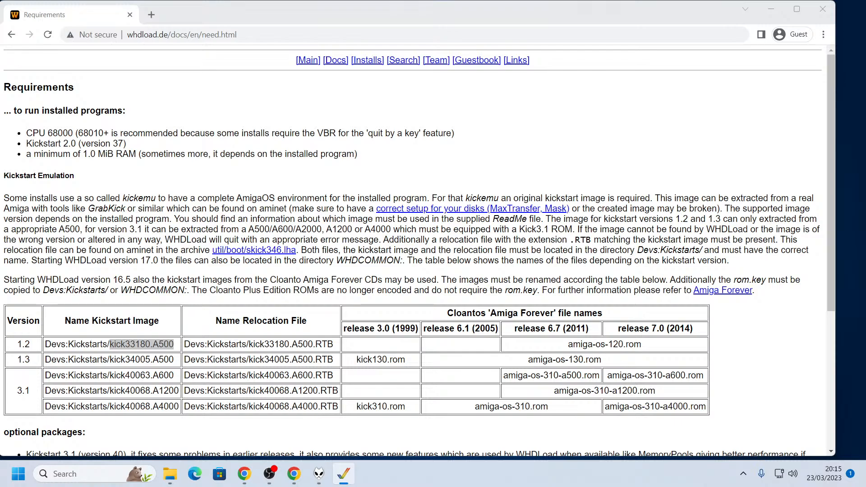
Restart the emulator configuration, set its display to Generic PnP Monitor (1920*1080) * and start the A4000
{"action": "key", "text": "F12"}
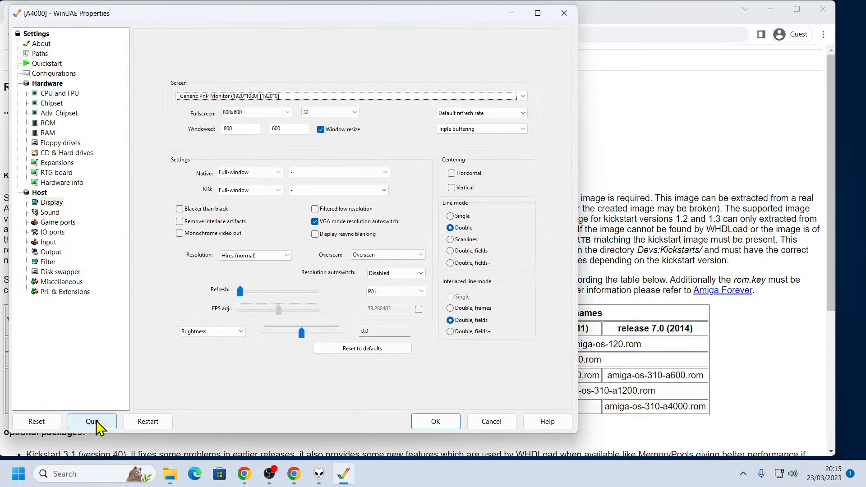
{"action": "left_click", "coordinate": [147, 421]}
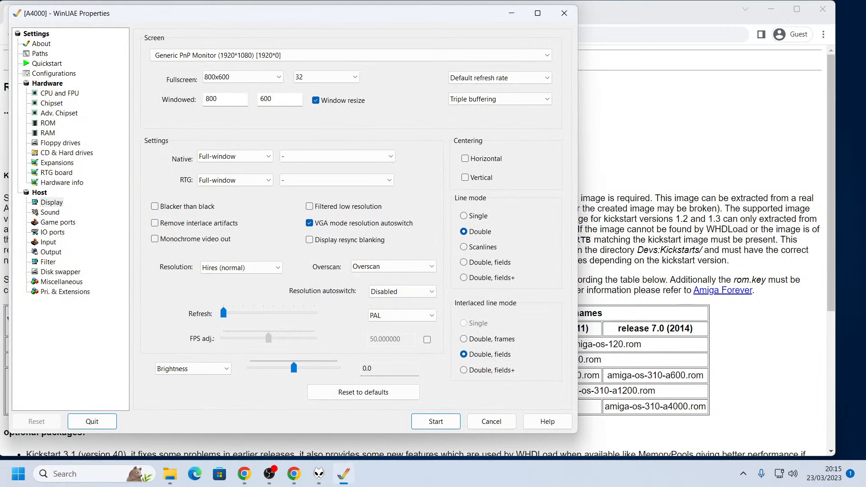
{"action": "left_click", "coordinate": [359, 55]}
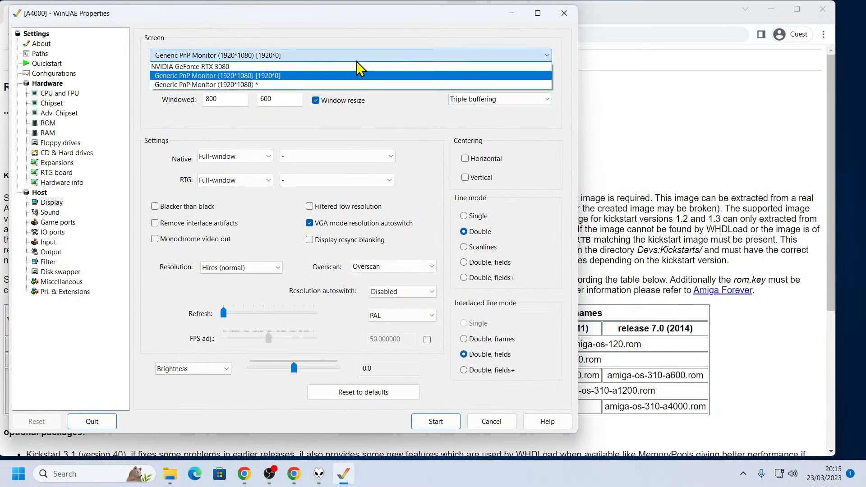
{"action": "left_click", "coordinate": [324, 85]}
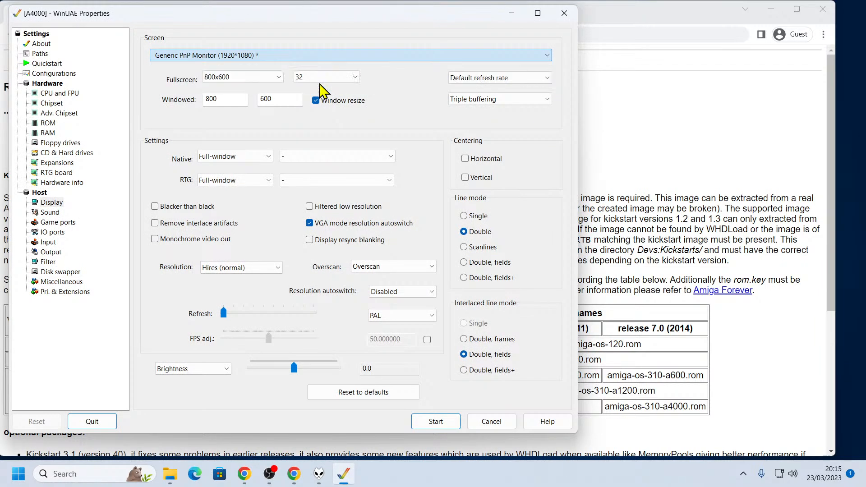
{"action": "left_click", "coordinate": [423, 423]}
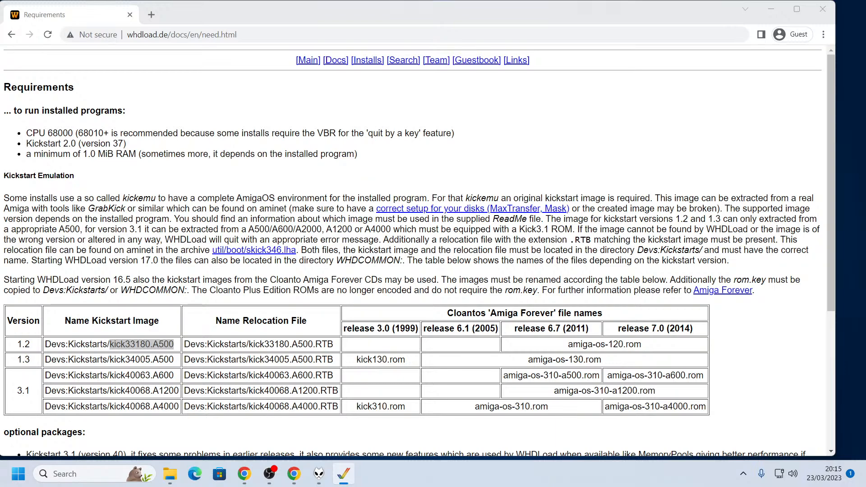
Try Generic PnP Monitor (1920*1080) [1920*0] as the emulator's display again and apply it
{"action": "key", "text": "F12"}
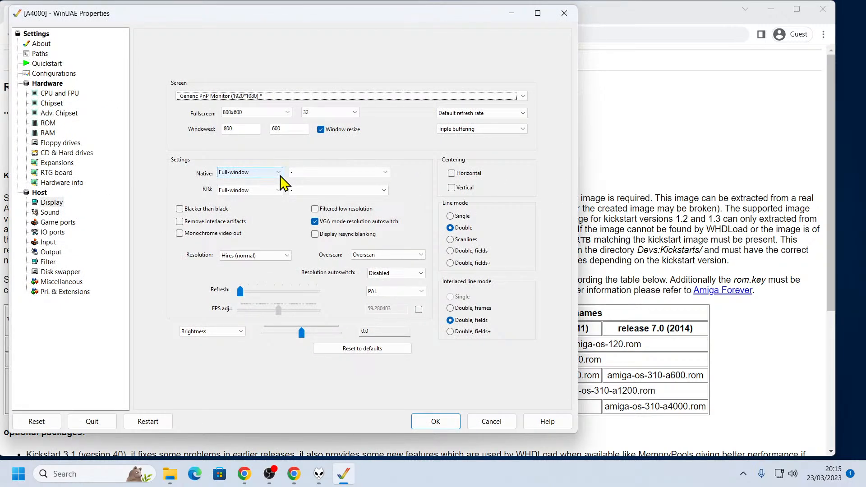
{"action": "left_click", "coordinate": [382, 96]}
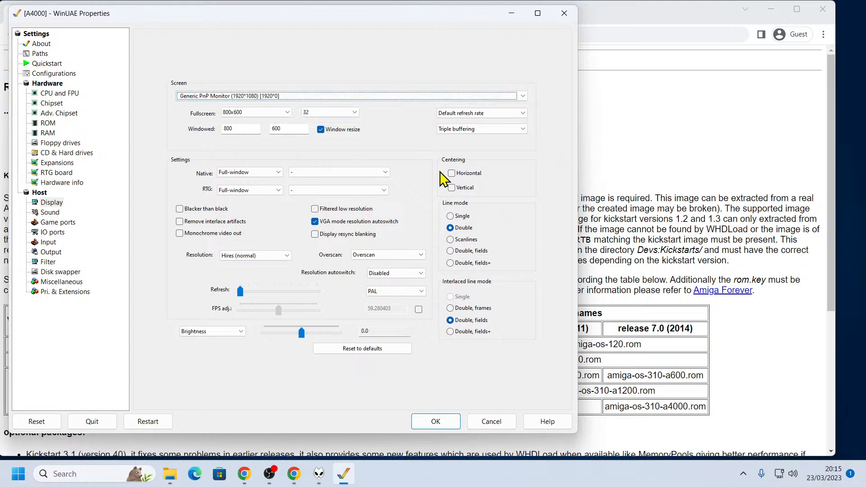
{"action": "left_click", "coordinate": [454, 425]}
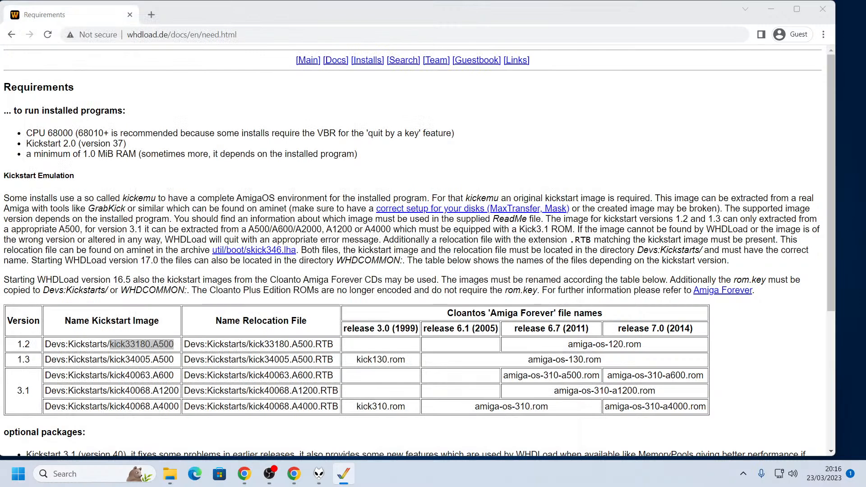
Set the emulator's RTG display mode to Fullscreen and apply it
{"action": "key", "text": "F12"}
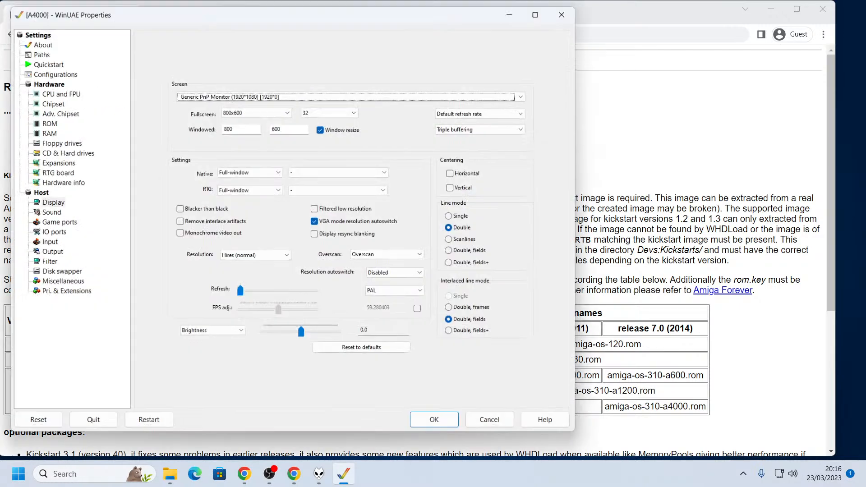
{"action": "left_click", "coordinate": [252, 193]}
{"action": "left_click", "coordinate": [251, 206]}
{"action": "left_click", "coordinate": [461, 420]}
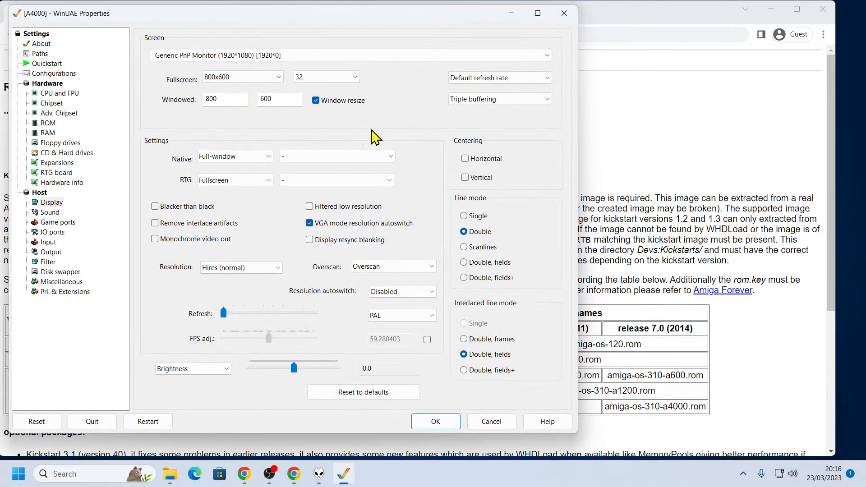
Return the emulator's display to Generic PnP Monitor (1920*1080) * and apply the change
{"action": "left_click", "coordinate": [290, 56]}
{"action": "left_click", "coordinate": [267, 87]}
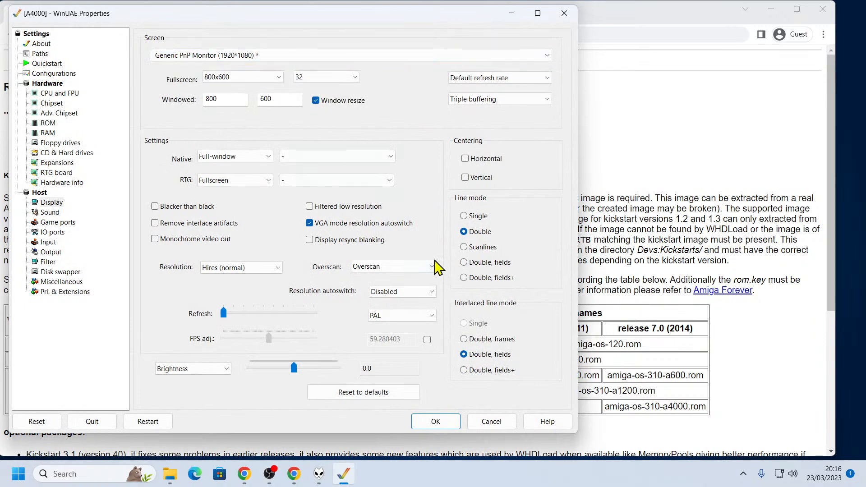
{"action": "left_click", "coordinate": [451, 427]}
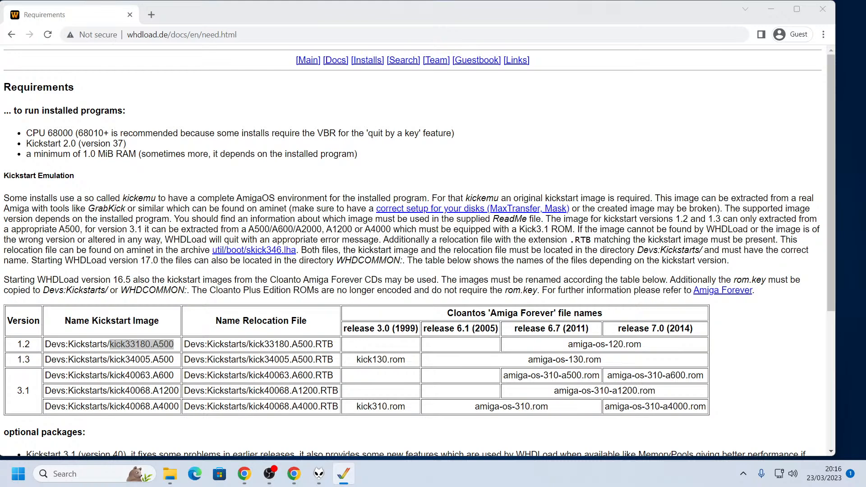
Set the RTG display mode back to Full-window in the emulator's display settings
{"action": "left_click", "coordinate": [344, 474]}
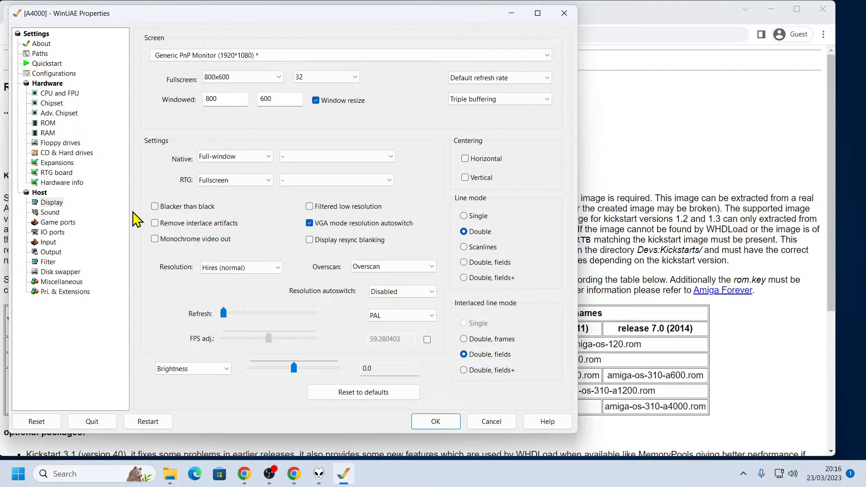
{"action": "left_click", "coordinate": [250, 181]}
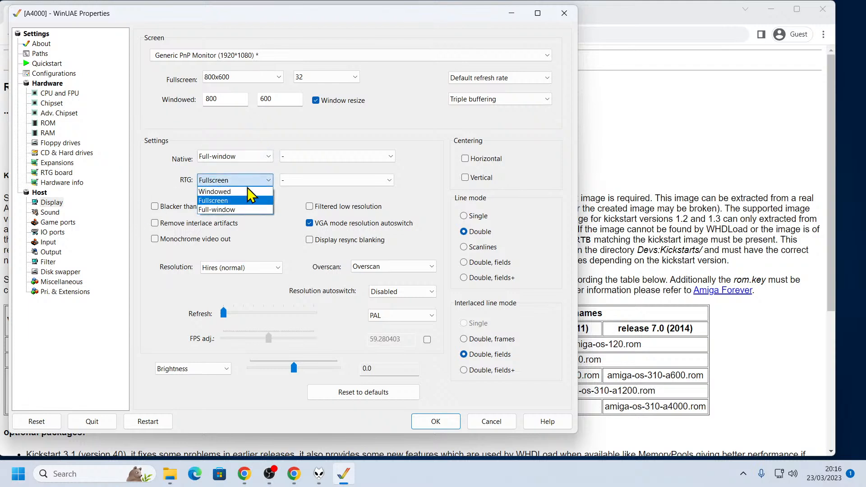
{"action": "left_click", "coordinate": [241, 210]}
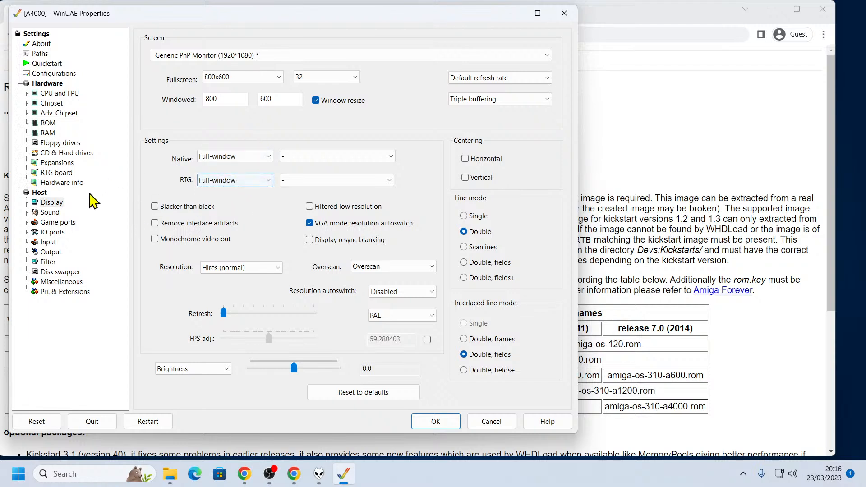
Assign the RTG graphics card to Generic PnP Monitor (1920*1080) * and apply the settings
{"action": "left_click", "coordinate": [63, 172]}
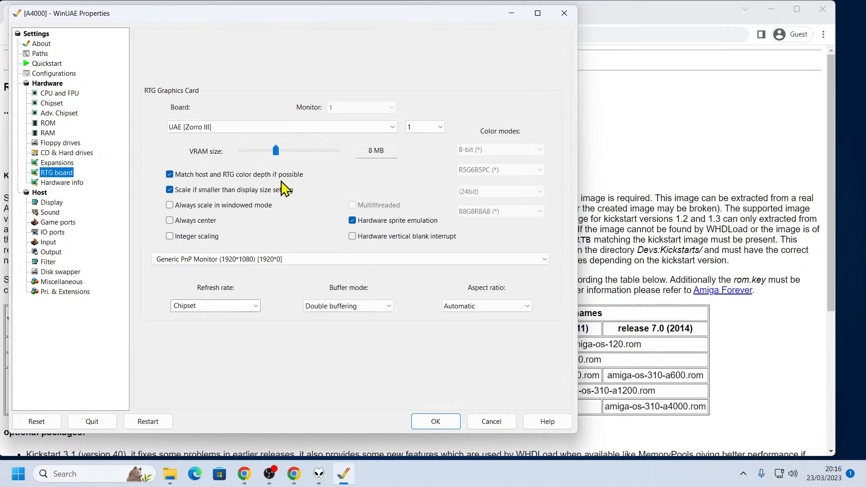
{"action": "left_click", "coordinate": [275, 260]}
{"action": "left_click", "coordinate": [275, 260]}
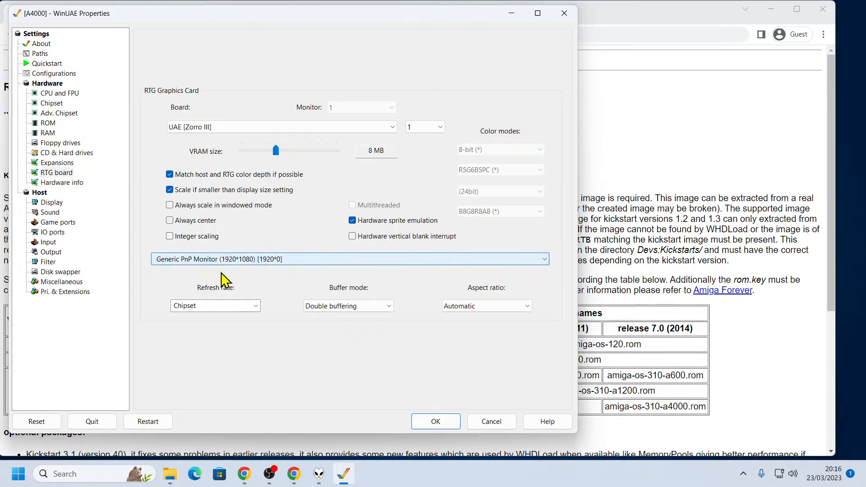
{"action": "left_click", "coordinate": [360, 260]}
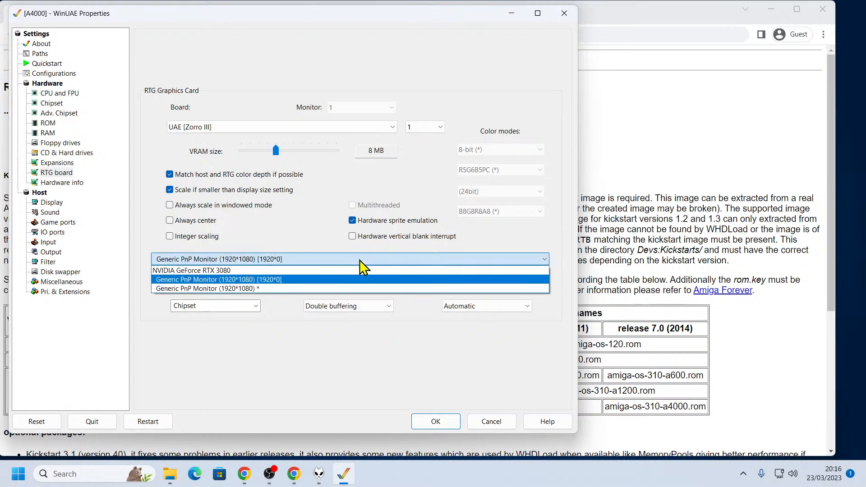
{"action": "left_click", "coordinate": [278, 289]}
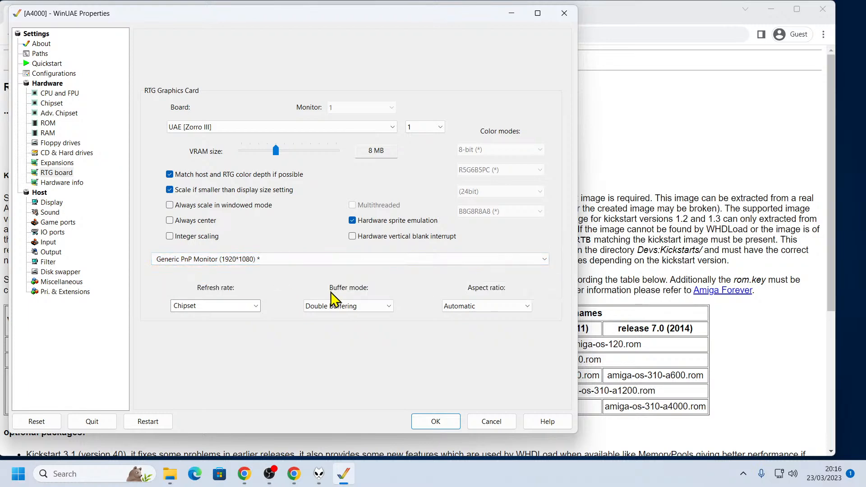
{"action": "left_click", "coordinate": [451, 423]}
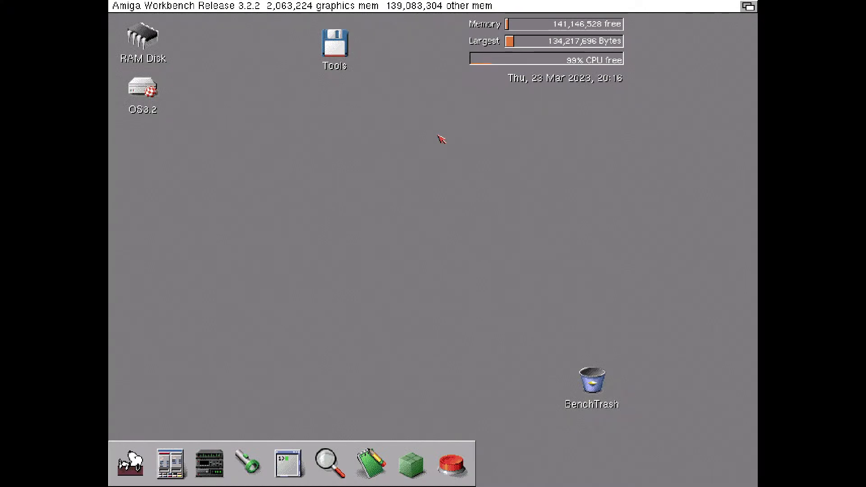
Enable integer scaling for the RTG graphics card and apply it
{"action": "key", "text": "F12"}
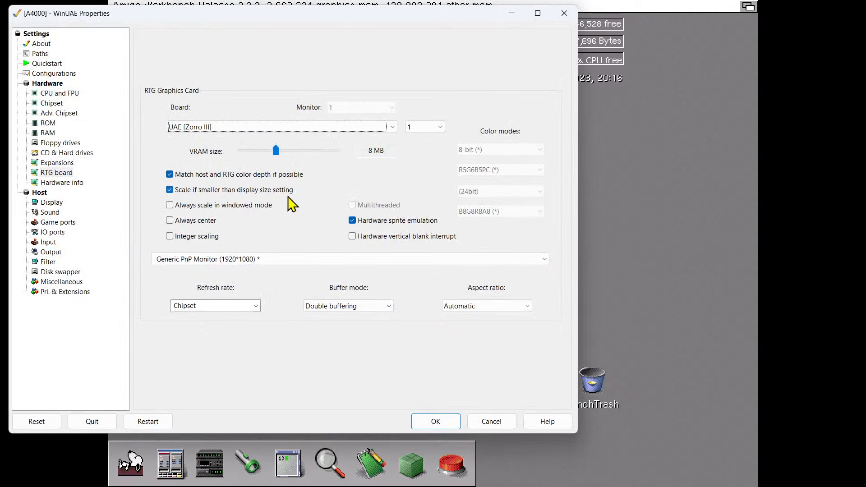
{"action": "left_click", "coordinate": [203, 236]}
{"action": "left_click", "coordinate": [428, 420]}
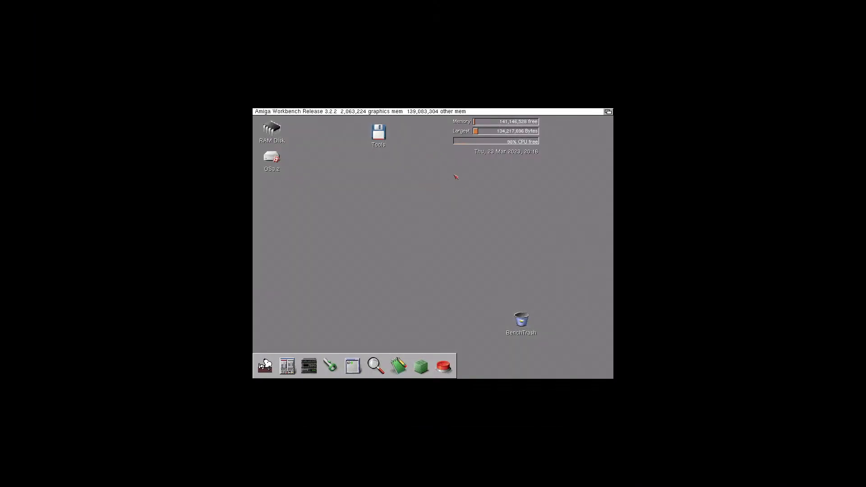
Turn off the RTG card's integer scaling, return to scaling up to the display size and apply
{"action": "key", "text": "F12"}
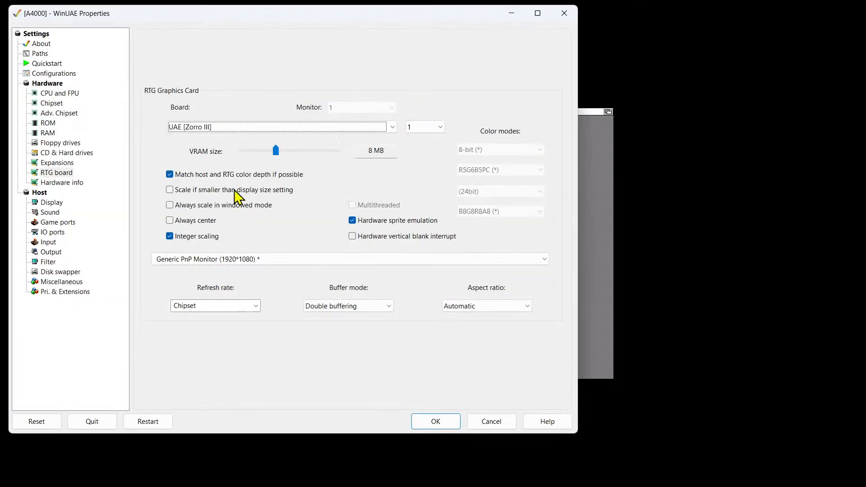
{"action": "left_click", "coordinate": [207, 238]}
{"action": "left_click", "coordinate": [415, 422]}
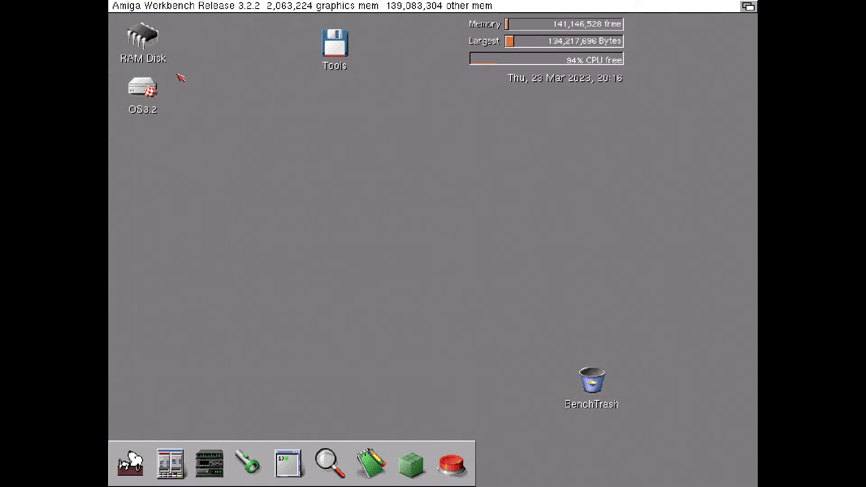
Save UAE: 720x 576 16bit PC as the Workbench screen mode without testing, and close the Prefs and OS3.2 windows
{"action": "double_click", "coordinate": [147, 92]}
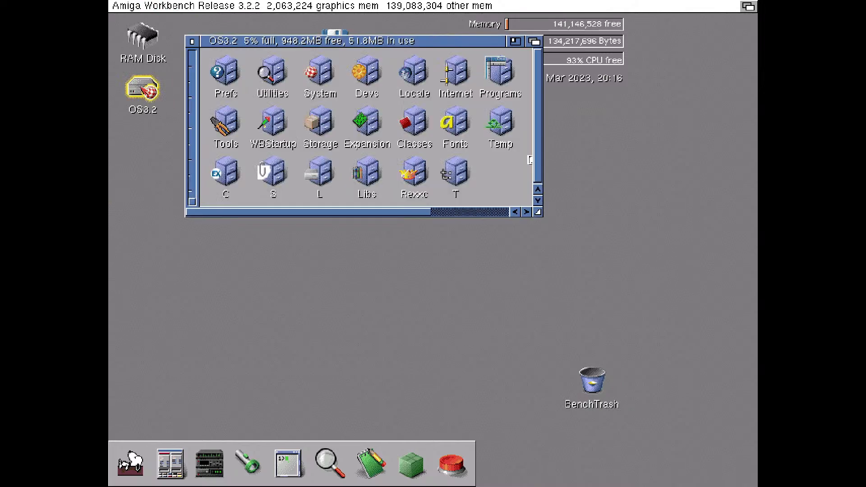
{"action": "double_click", "coordinate": [227, 77]}
{"action": "double_click", "coordinate": [158, 81]}
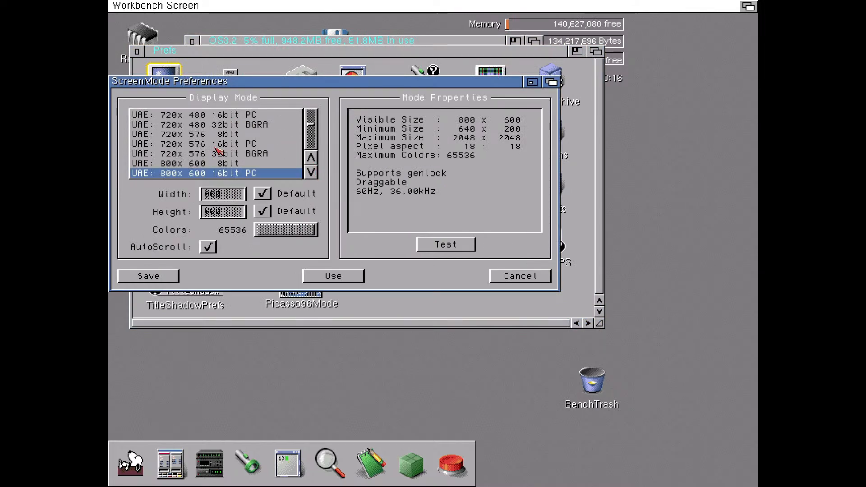
{"action": "left_click", "coordinate": [217, 147]}
{"action": "left_click", "coordinate": [163, 277]}
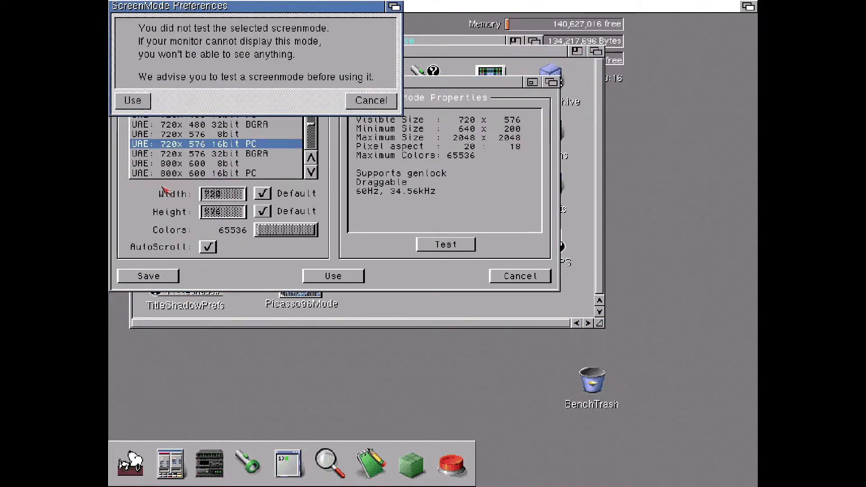
{"action": "left_click", "coordinate": [139, 102]}
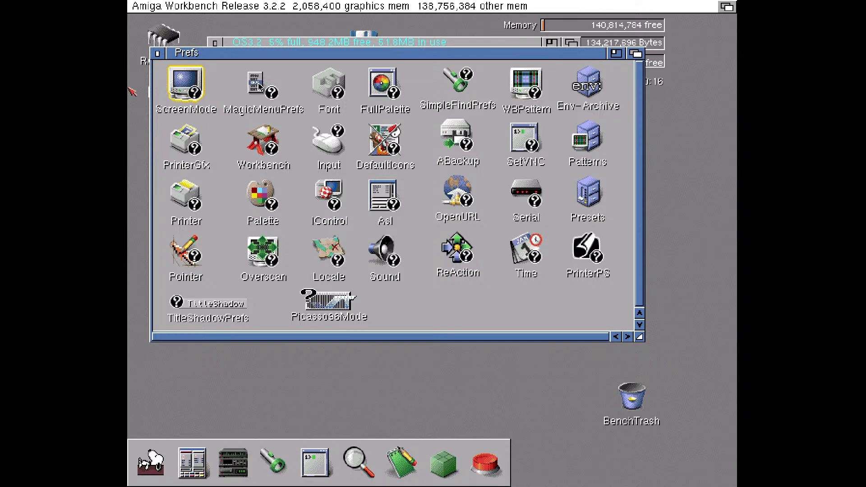
{"action": "left_click", "coordinate": [158, 53]}
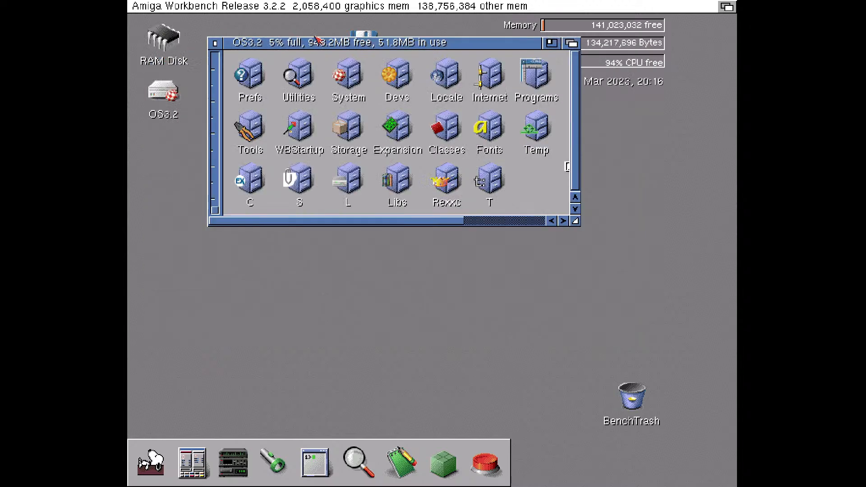
{"action": "left_click_drag", "start_coordinate": [303, 39], "coordinate": [366, 134]}
{"action": "left_click", "coordinate": [250, 130]}
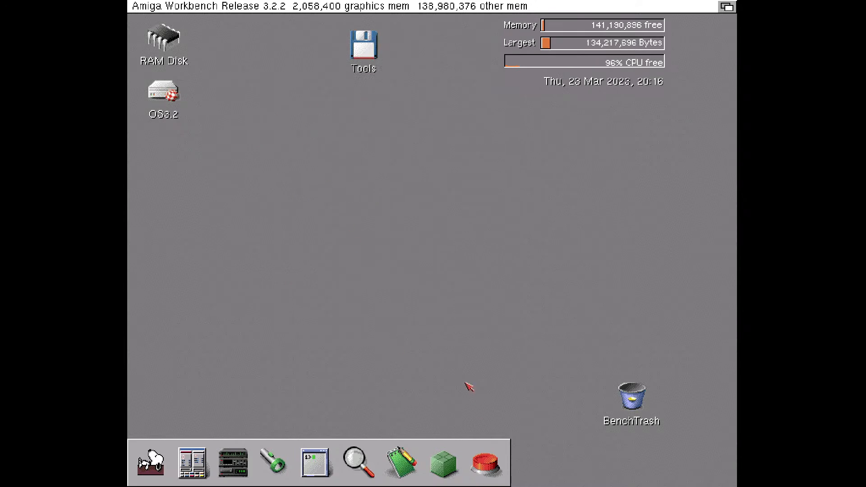
Launch iGame from the Workbench dock, look over its game list window and close it
{"action": "left_click", "coordinate": [490, 466]}
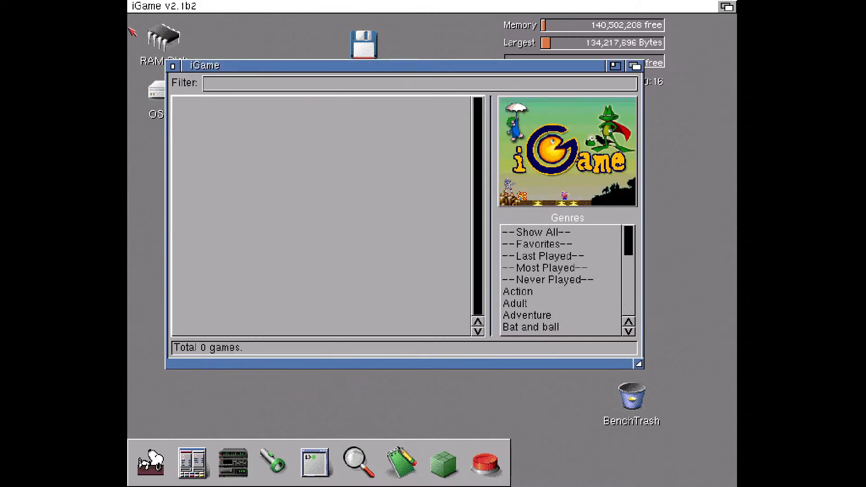
{"action": "left_click_drag", "start_coordinate": [626, 256], "coordinate": [473, 117]}
{"action": "left_click", "coordinate": [174, 66]}
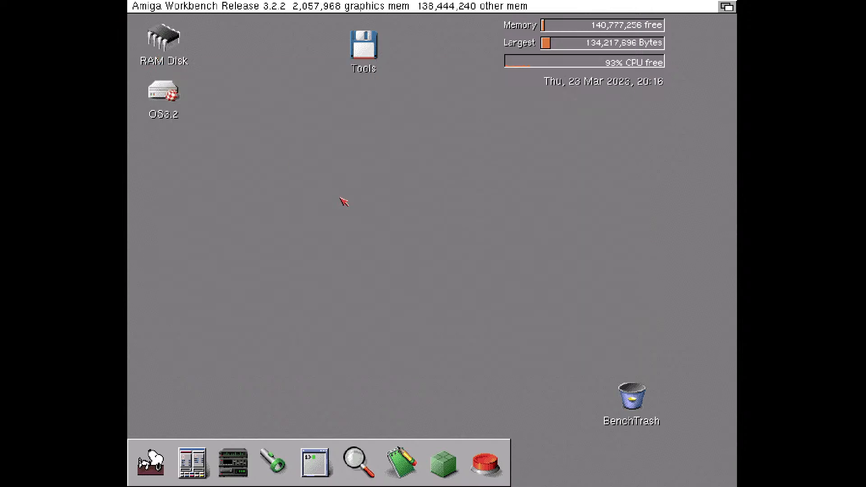
Start adding a directory hard drive to the A4000 configuration and choose the Downloads\WHDLoad folder as its path
{"action": "key", "text": "F12"}
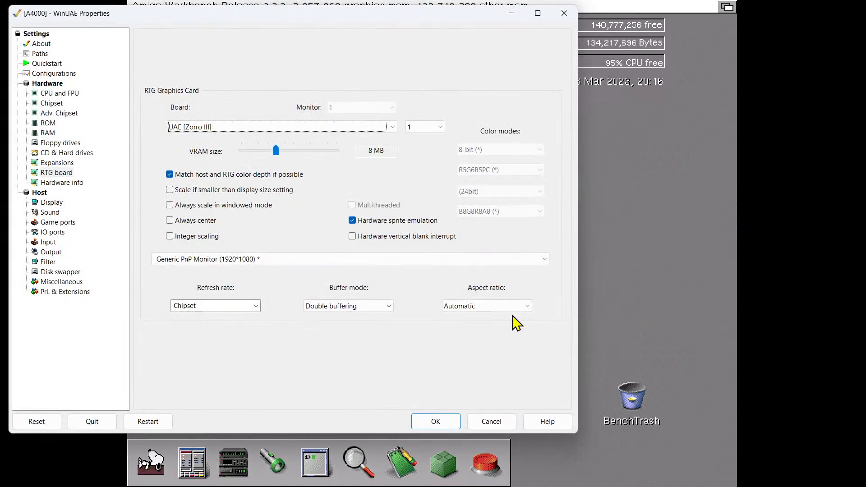
{"action": "left_click", "coordinate": [81, 155]}
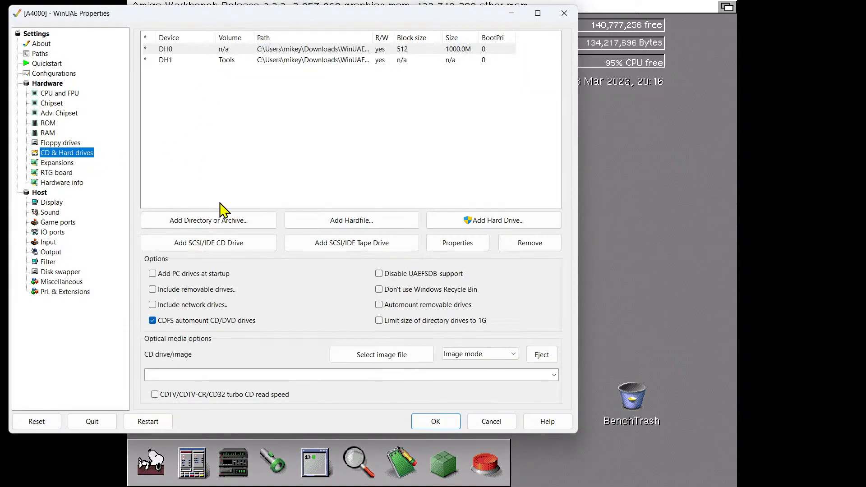
{"action": "left_click", "coordinate": [216, 221]}
{"action": "left_click", "coordinate": [179, 246]}
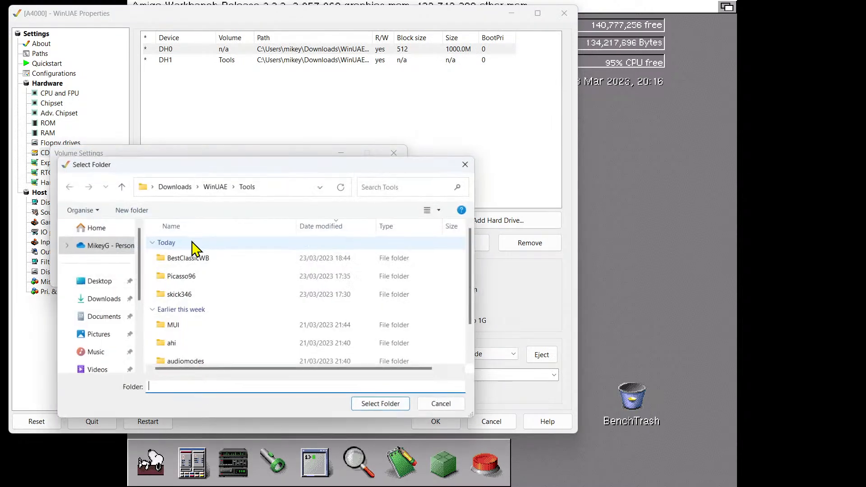
{"action": "scroll", "coordinate": [248, 273], "scroll_direction": "down", "scroll_amount": 1}
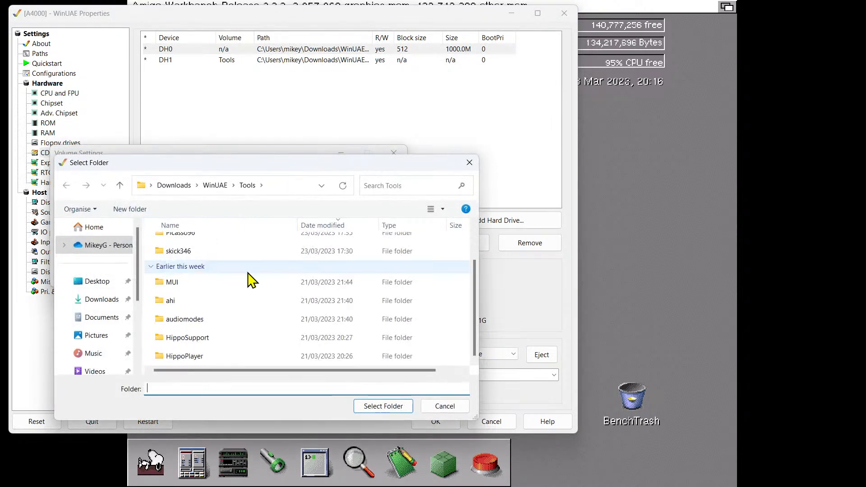
{"action": "scroll", "coordinate": [251, 286], "scroll_direction": "up", "scroll_amount": 1}
{"action": "left_click", "coordinate": [215, 186]}
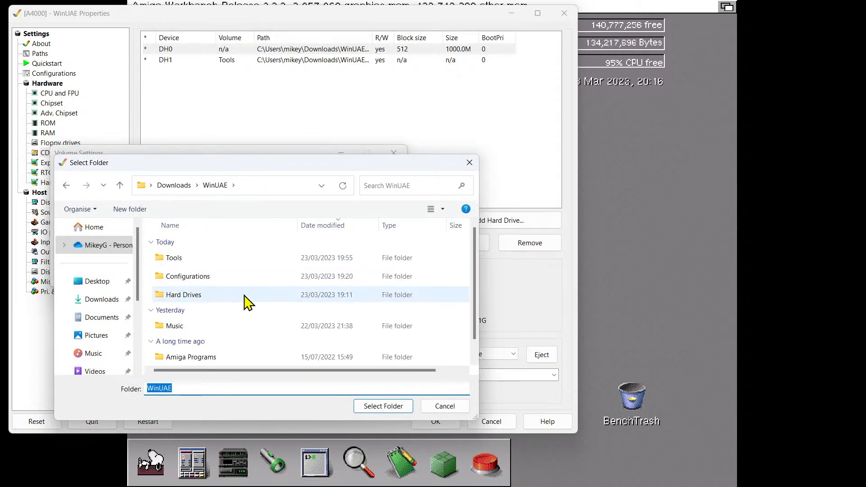
{"action": "scroll", "coordinate": [230, 298], "scroll_direction": "down", "scroll_amount": 1}
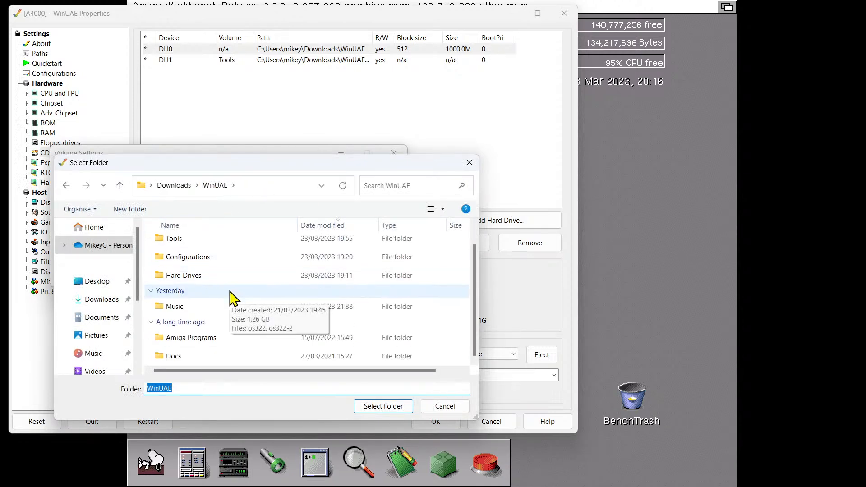
{"action": "left_click", "coordinate": [175, 186]}
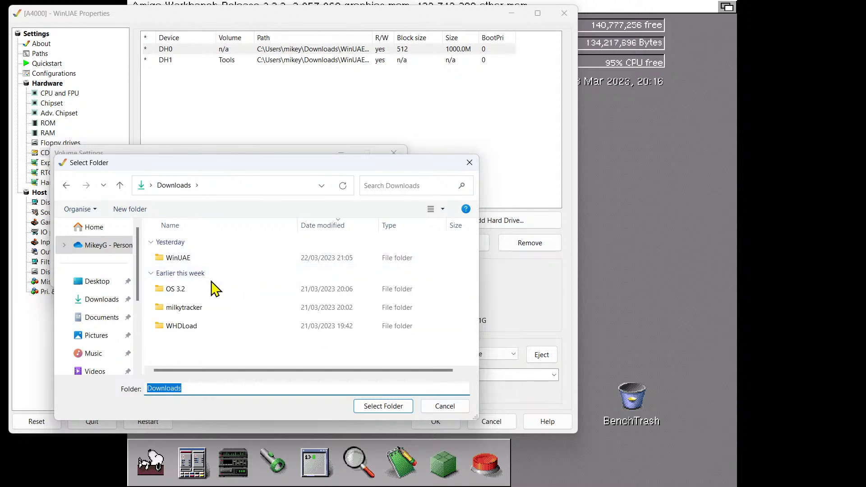
{"action": "double_click", "coordinate": [191, 332]}
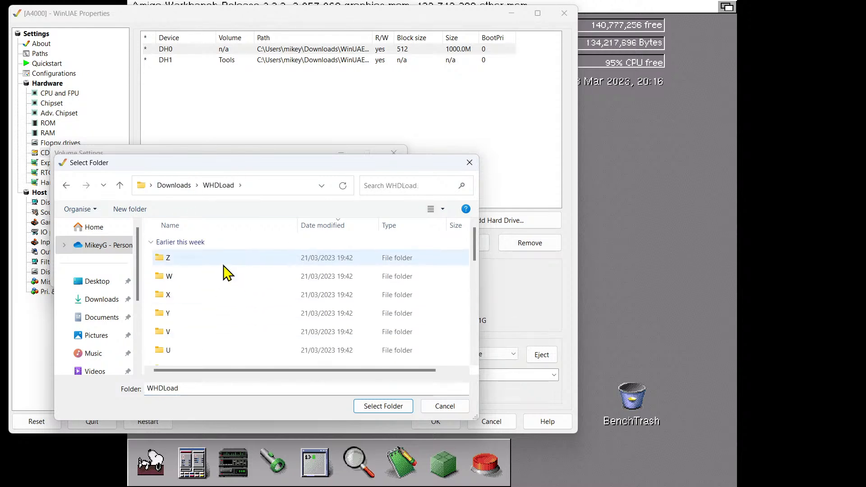
{"action": "left_click", "coordinate": [379, 407]}
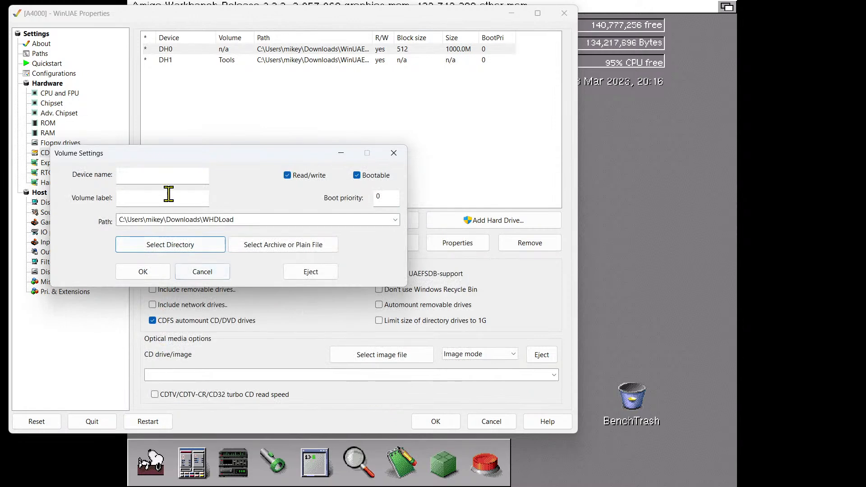
Name the new directory drive's device DH2, label its volume Games and confirm it
{"action": "left_click", "coordinate": [171, 178]}
{"action": "type", "text": "DH2"}
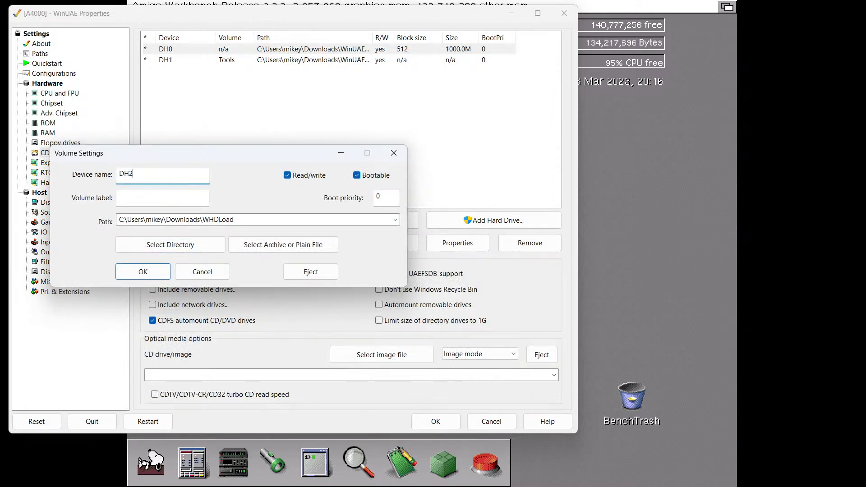
{"action": "left_click", "coordinate": [150, 199]}
{"action": "type", "text": "Games"}
{"action": "left_click", "coordinate": [137, 274]}
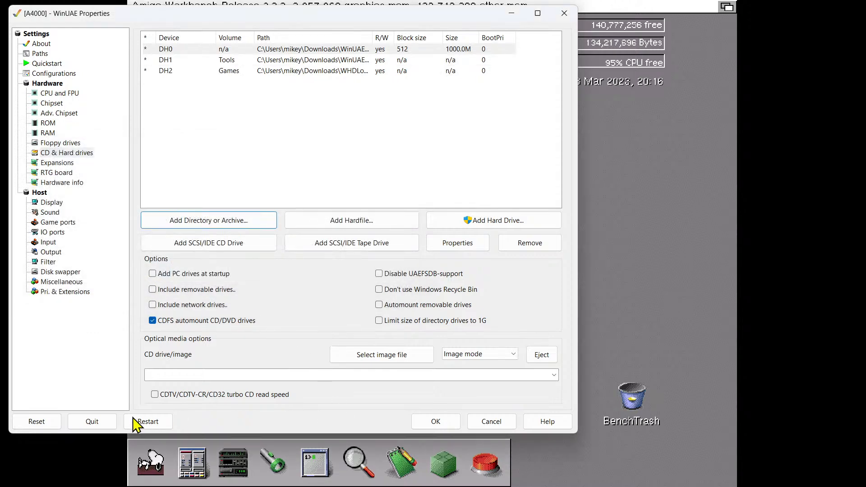
Apply the drive configuration and reset the emulated Amiga to mount the Games drive
{"action": "left_click", "coordinate": [429, 421]}
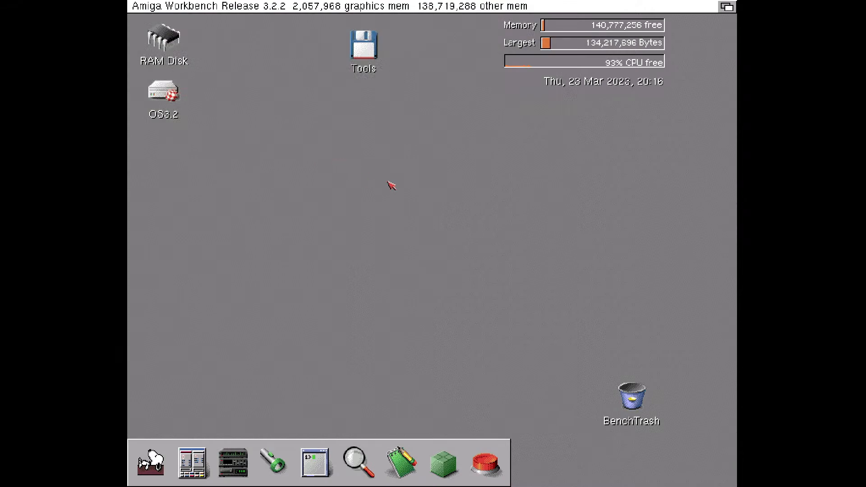
{"action": "key", "text": "F12"}
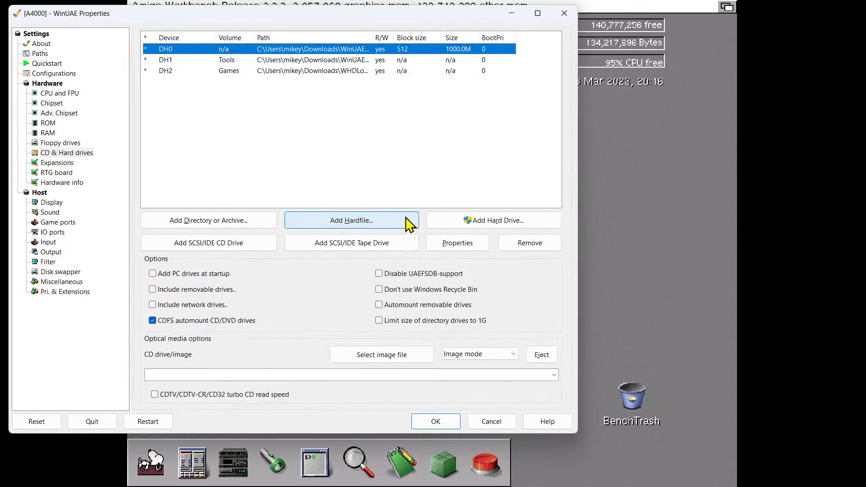
{"action": "left_click", "coordinate": [35, 420]}
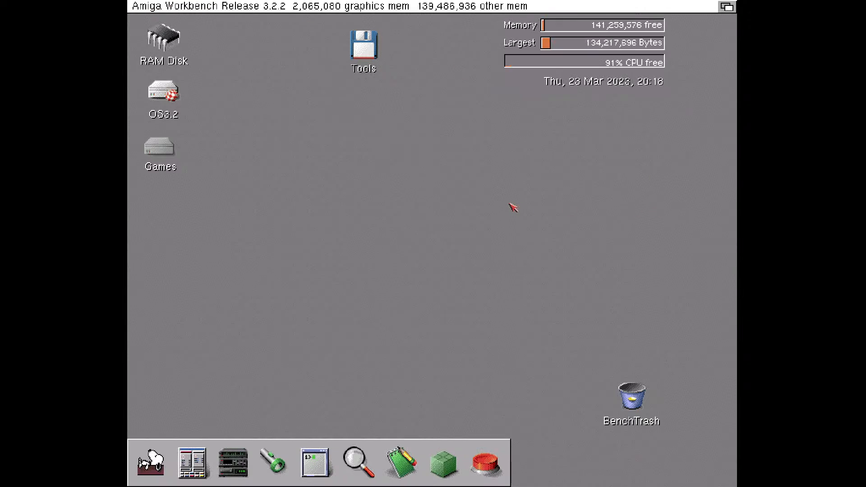
Examine the emulator's native display filter settings and return to Workbench
{"action": "key", "text": "F12"}
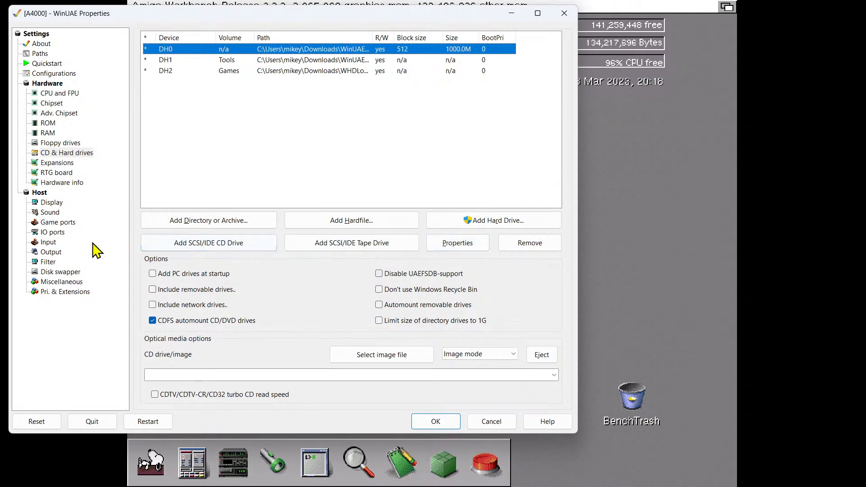
{"action": "left_click", "coordinate": [48, 263]}
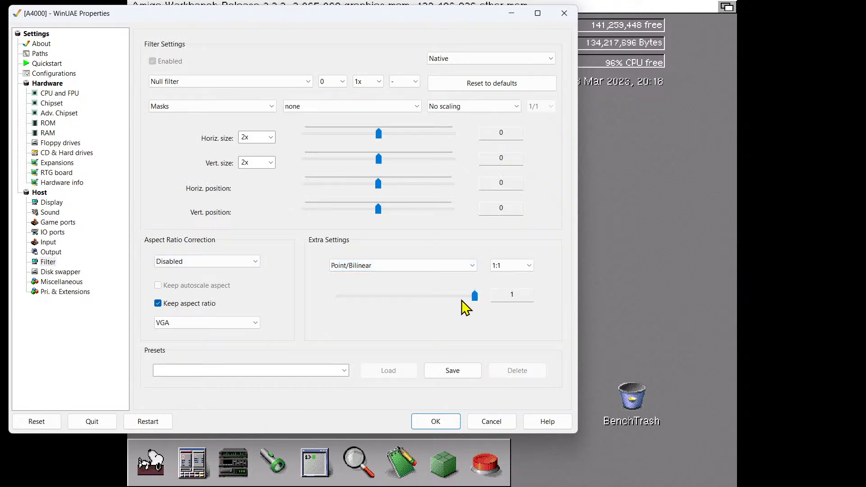
{"action": "left_click", "coordinate": [448, 424]}
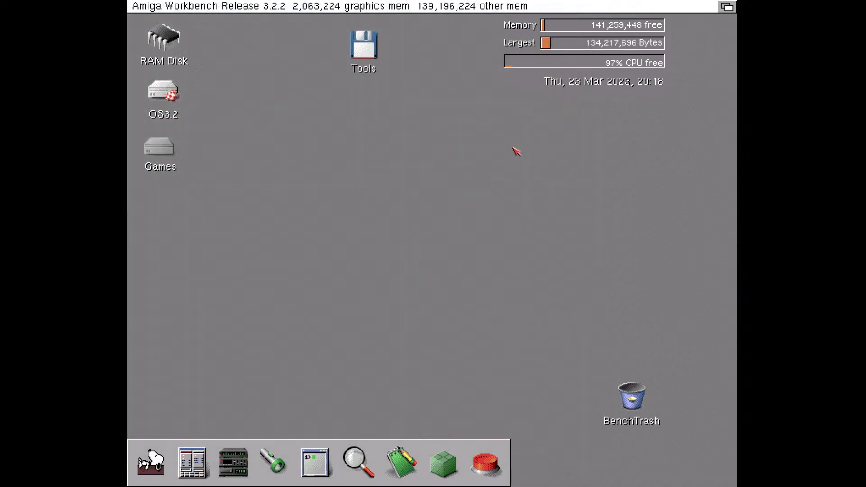
Try the native filter's Point/Bilinear setting at 0 and return it to 1
{"action": "key", "text": "F12"}
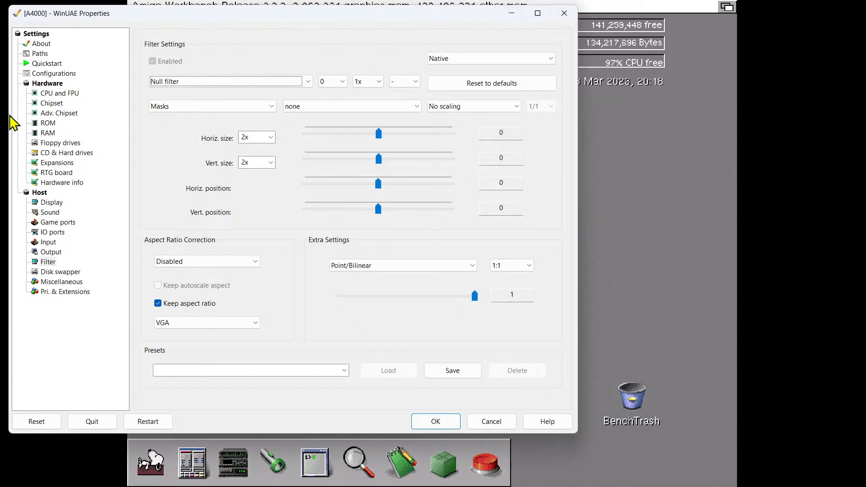
{"action": "left_click", "coordinate": [386, 266]}
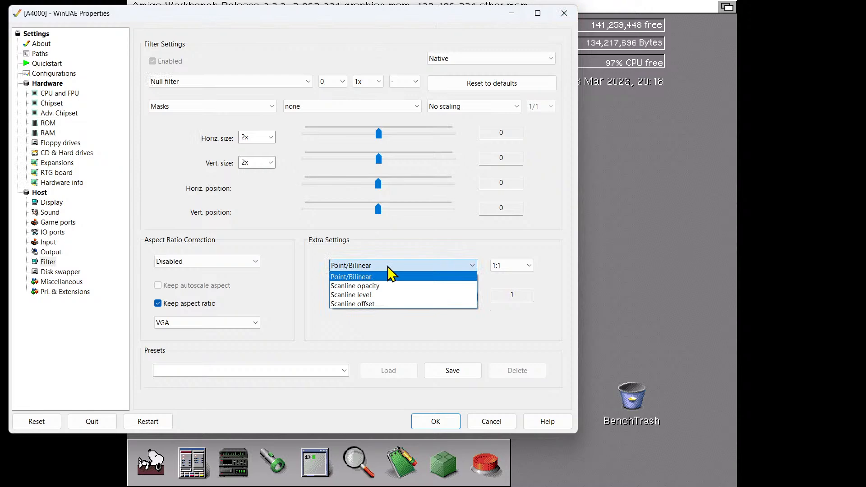
{"action": "left_click", "coordinate": [390, 273]}
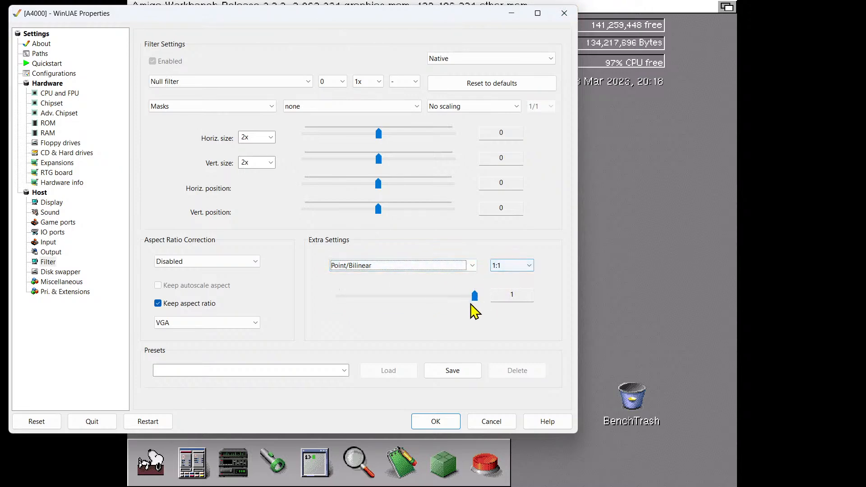
{"action": "left_click", "coordinate": [447, 301]}
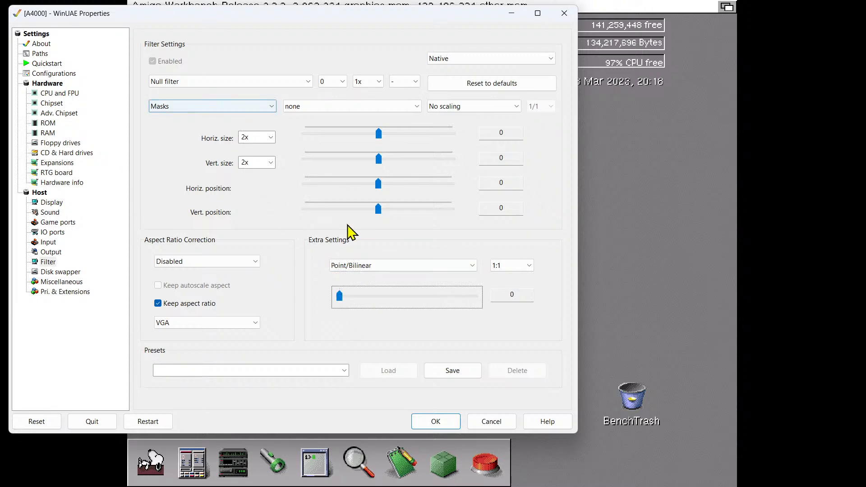
{"action": "left_click", "coordinate": [443, 302]}
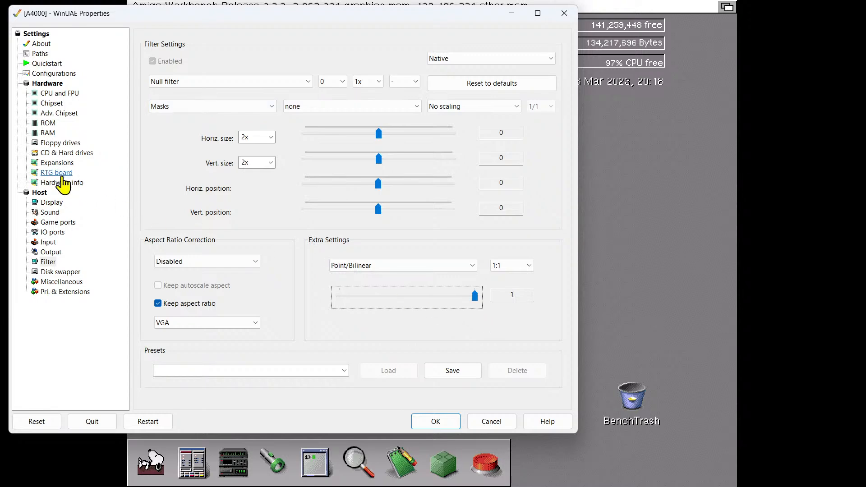
Set the RTG graphics card's aspect ratio to Disabled and apply it
{"action": "left_click", "coordinate": [66, 173]}
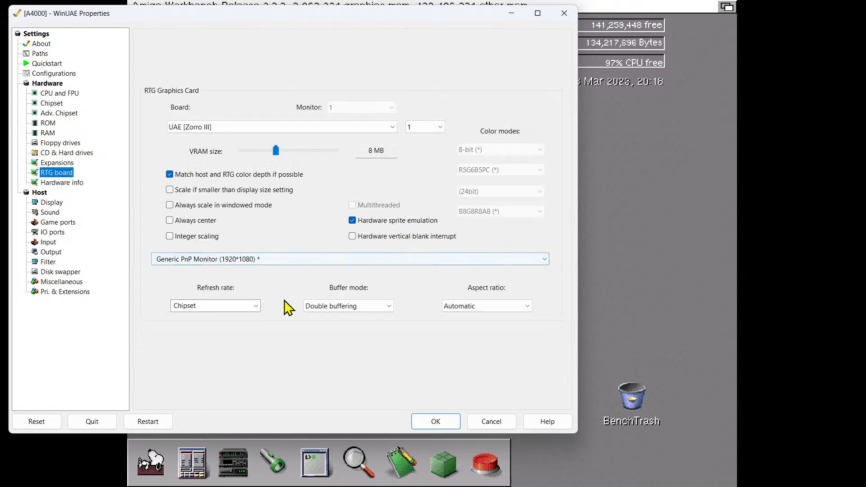
{"action": "left_click", "coordinate": [509, 307]}
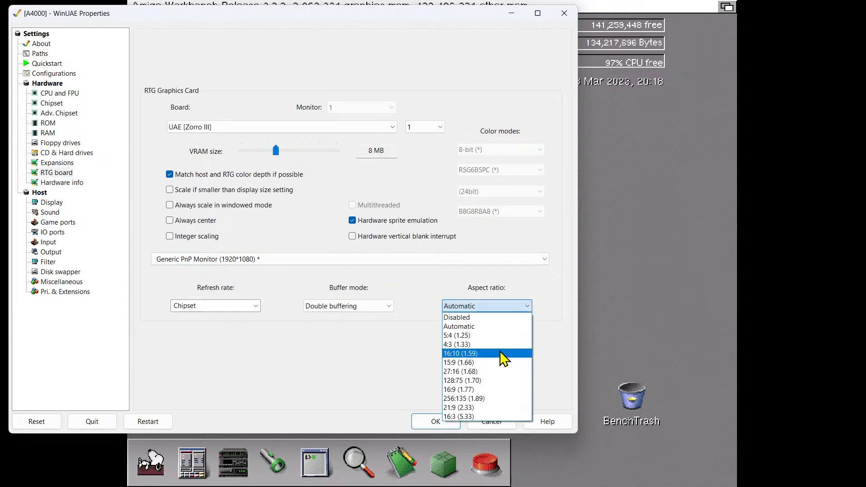
{"action": "left_click", "coordinate": [484, 318]}
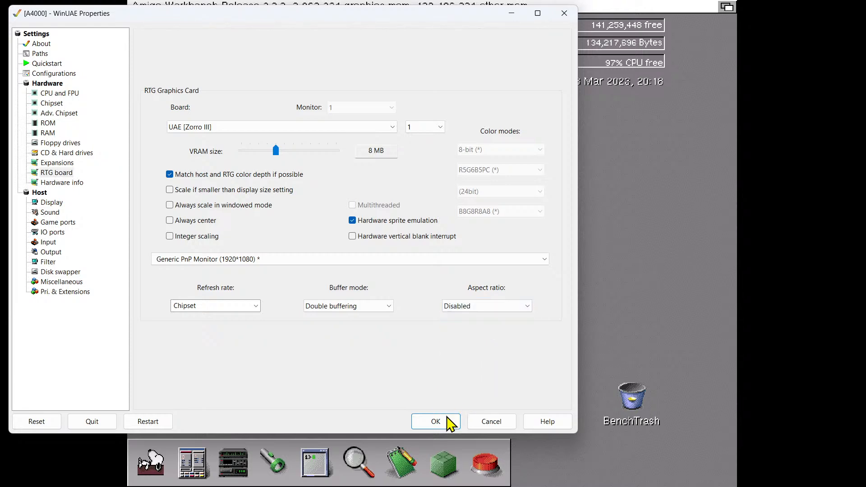
{"action": "left_click", "coordinate": [435, 422]}
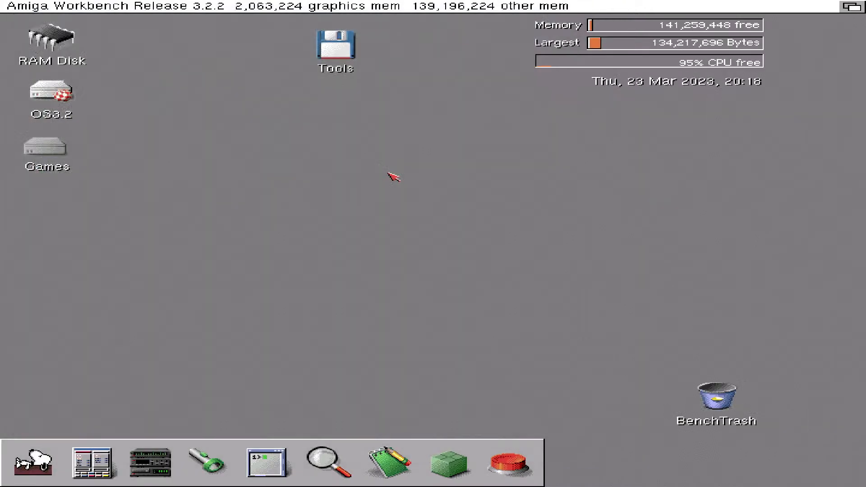
Return the RTG graphics card's aspect ratio to Automatic, apply it and recheck the RTG settings
{"action": "key", "text": "F12"}
{"action": "left_click", "coordinate": [519, 306]}
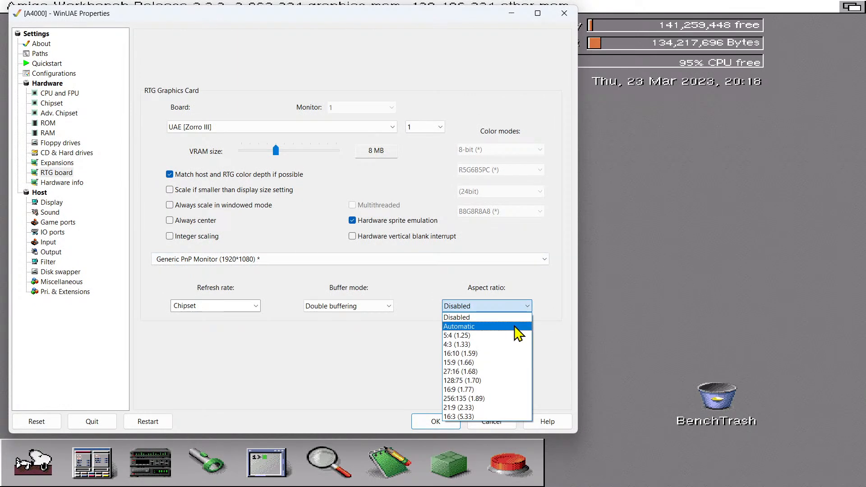
{"action": "left_click", "coordinate": [485, 318]}
{"action": "left_click", "coordinate": [484, 309]}
{"action": "left_click", "coordinate": [473, 326]}
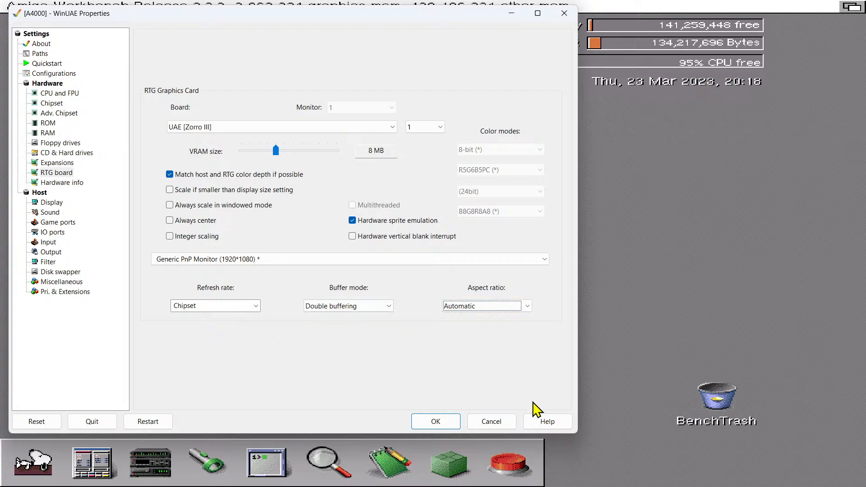
{"action": "left_click", "coordinate": [450, 424]}
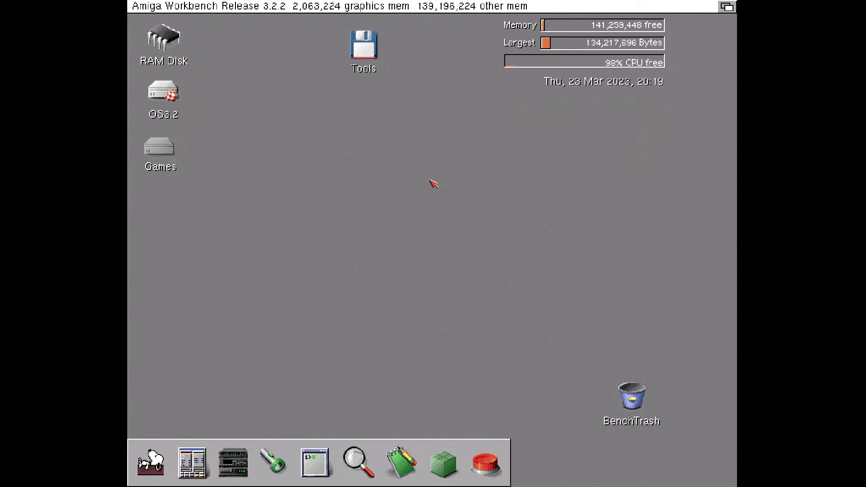
{"action": "key", "text": "F12"}
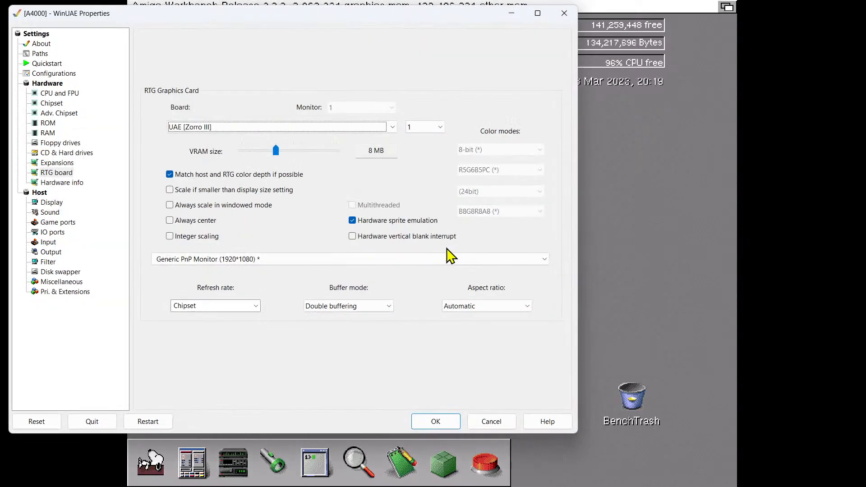
{"action": "left_click", "coordinate": [417, 422]}
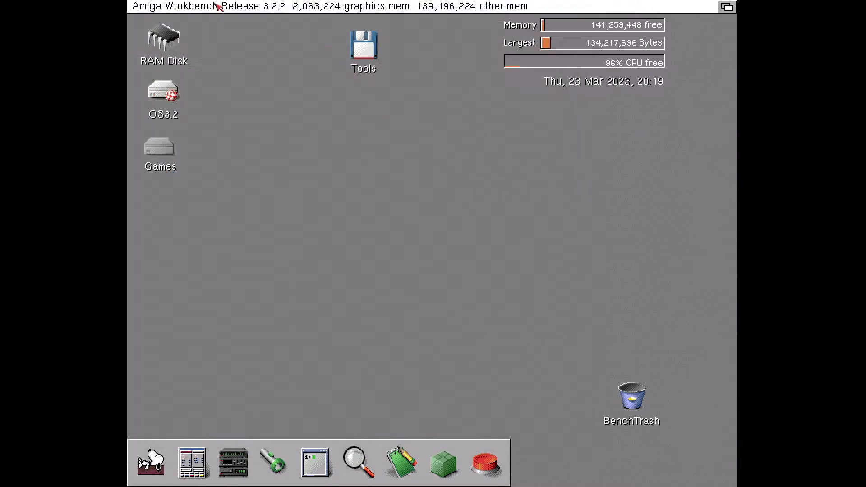
Open the ScreenMode preferences from the OS3.2 drive and use UAE:1280x1024 16bit PC for the Workbench screen without testing it
{"action": "double_click", "coordinate": [172, 109]}
{"action": "left_click", "coordinate": [246, 79]}
{"action": "left_click", "coordinate": [246, 77]}
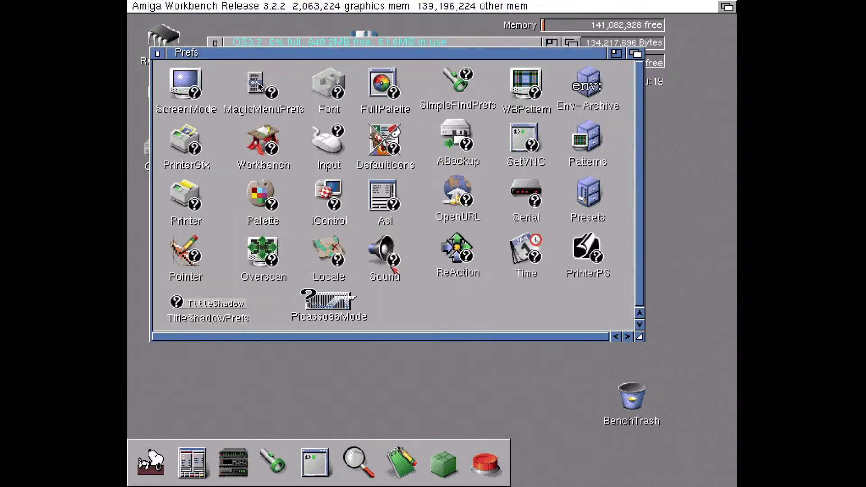
{"action": "double_click", "coordinate": [199, 86]}
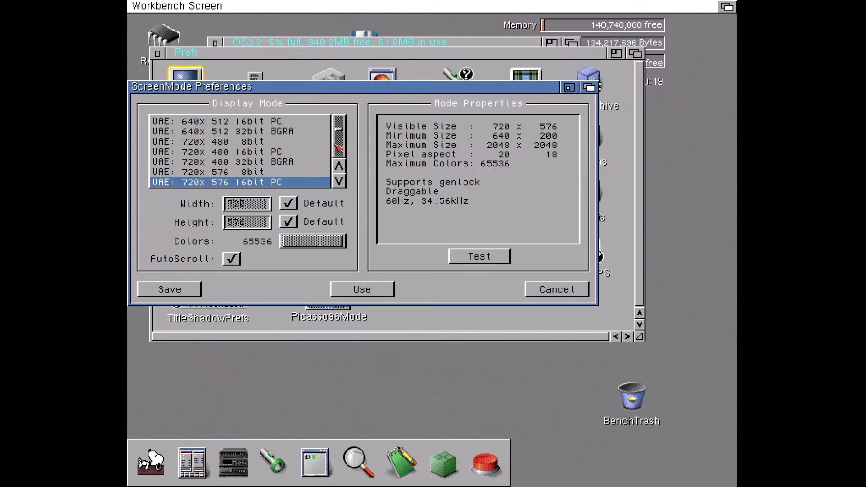
{"action": "left_click_drag", "start_coordinate": [341, 131], "coordinate": [347, 142]}
{"action": "left_click", "coordinate": [343, 181]}
{"action": "left_click", "coordinate": [339, 181]}
{"action": "left_click", "coordinate": [339, 181]}
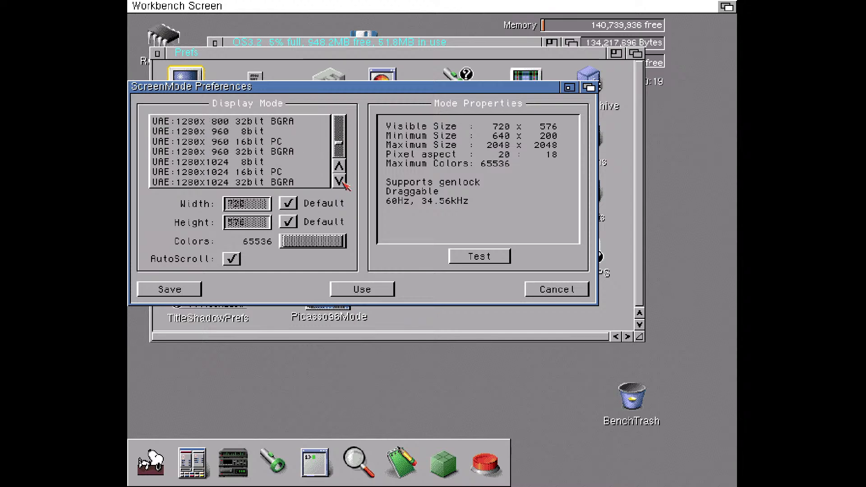
{"action": "left_click", "coordinate": [262, 163]}
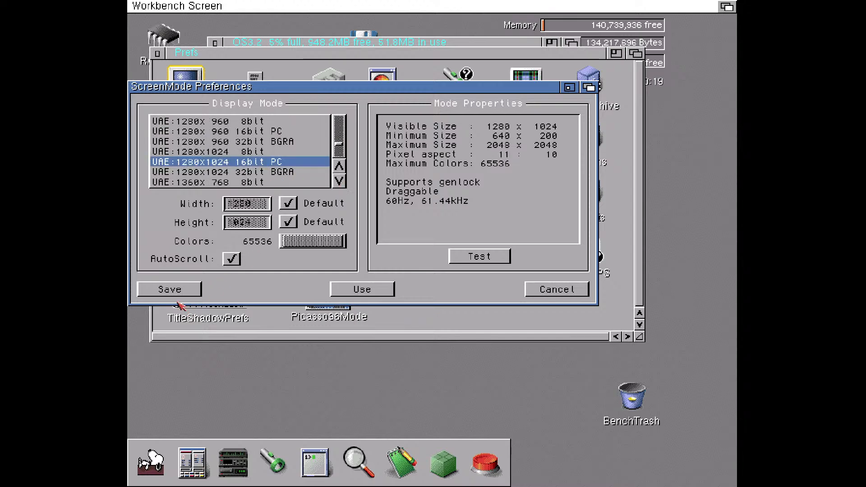
{"action": "left_click", "coordinate": [356, 291]}
{"action": "left_click", "coordinate": [154, 105]}
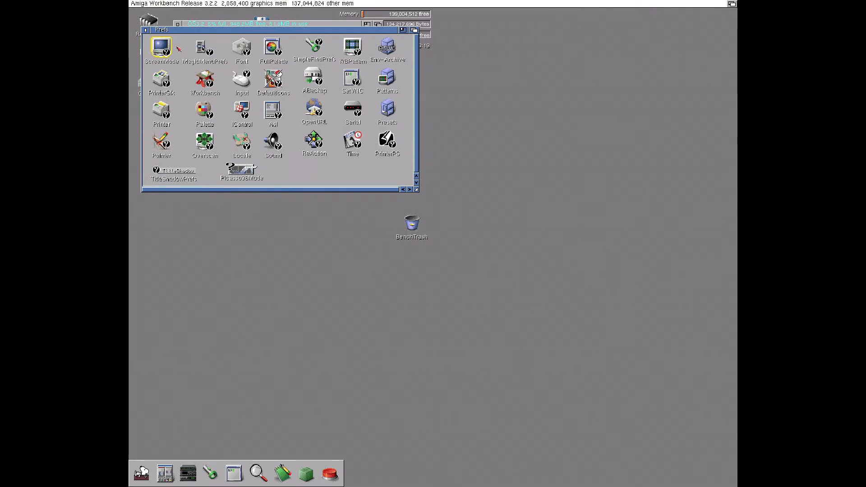
Move the Prefs window clear of the OS3.2 window and check the emulator's RTG graphics card settings
{"action": "left_click_drag", "start_coordinate": [187, 34], "coordinate": [307, 91]}
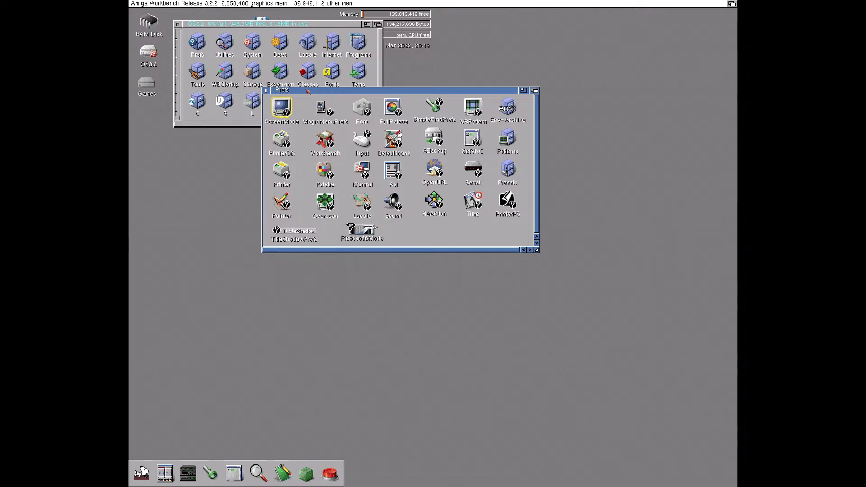
{"action": "key", "text": "F12"}
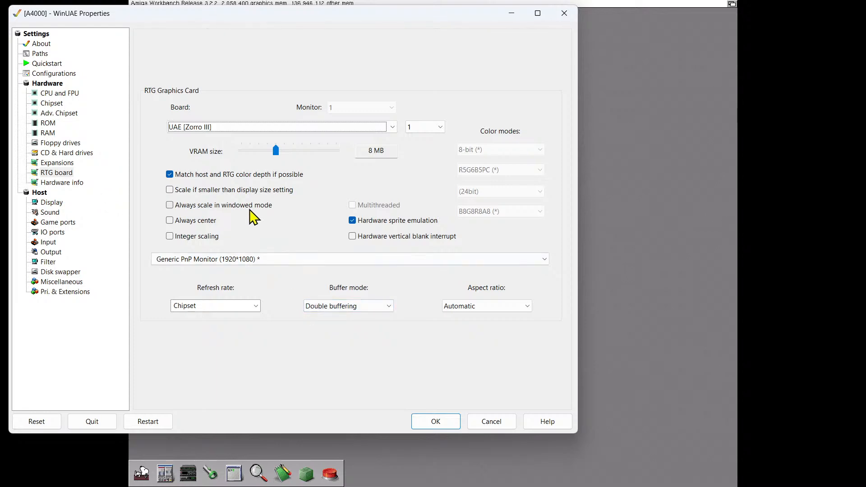
{"action": "left_click", "coordinate": [425, 426]}
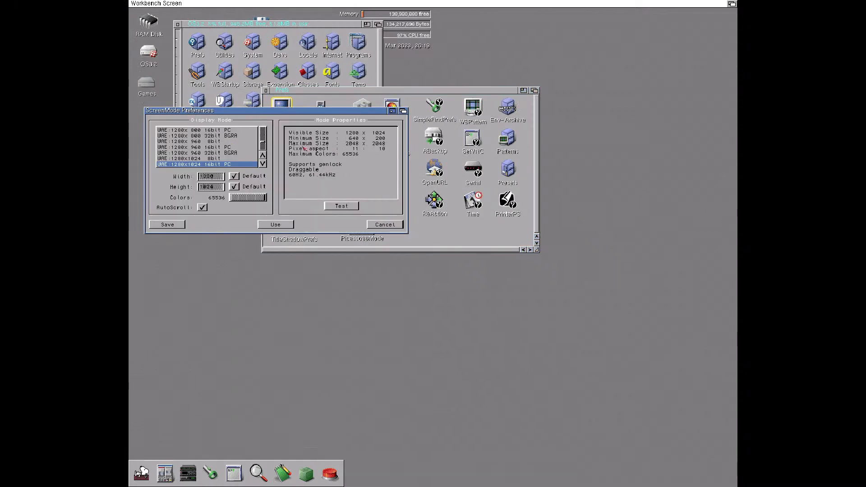
Switch the Workbench screen to the UAE:1024x768 16bit PC mode without testing it
{"action": "left_click", "coordinate": [263, 156]}
{"action": "left_click", "coordinate": [263, 156]}
{"action": "left_click", "coordinate": [228, 148]}
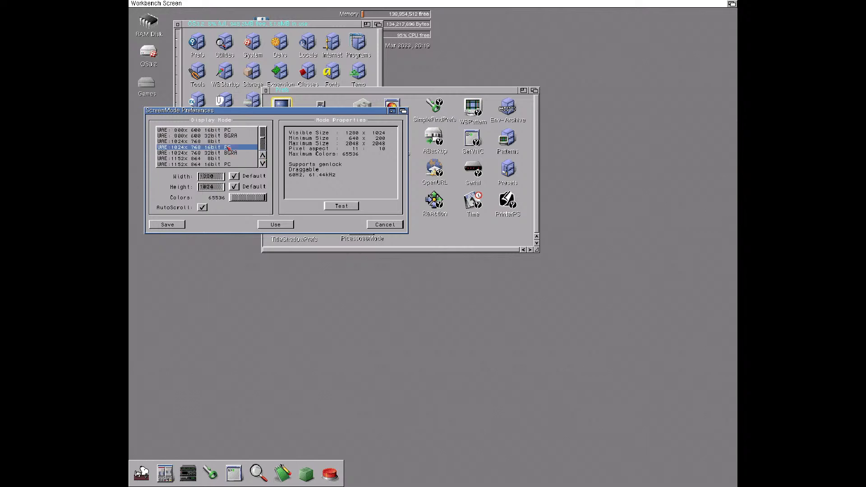
{"action": "left_click", "coordinate": [273, 225]}
{"action": "left_click", "coordinate": [144, 63]}
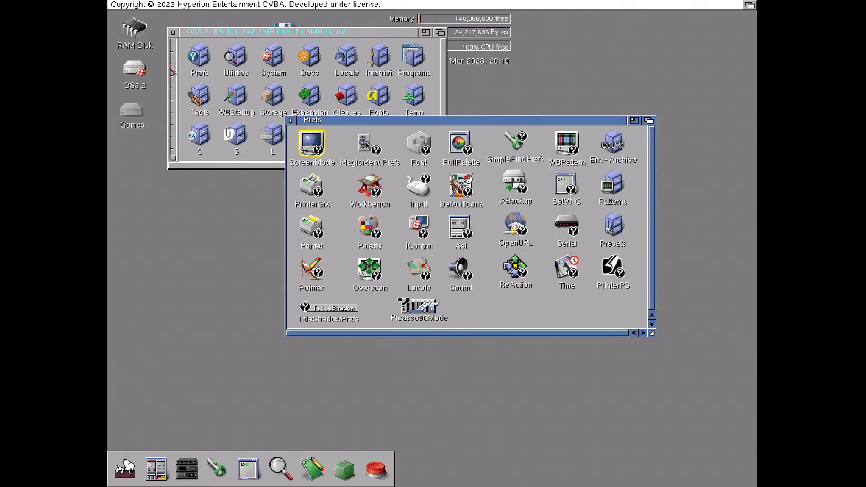
Switch the Workbench screen to the UAE:720x576 16bit PC mode and close the Prefs drawer
{"action": "double_click", "coordinate": [315, 147]}
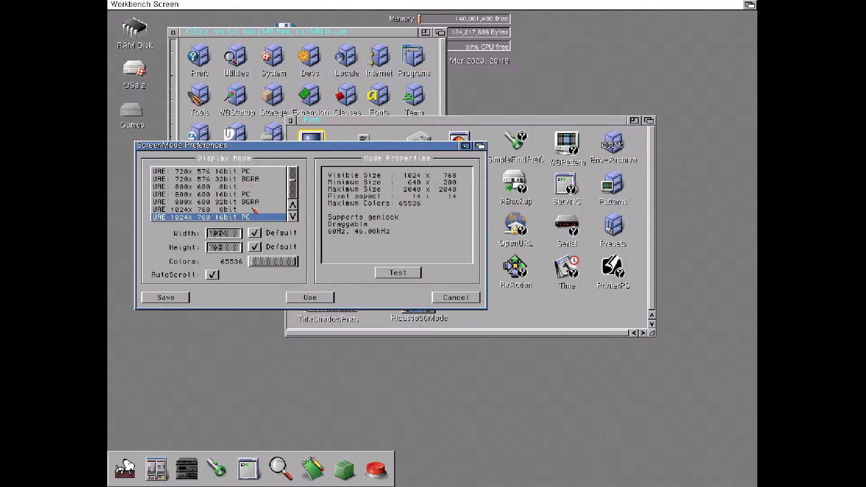
{"action": "left_click", "coordinate": [239, 172]}
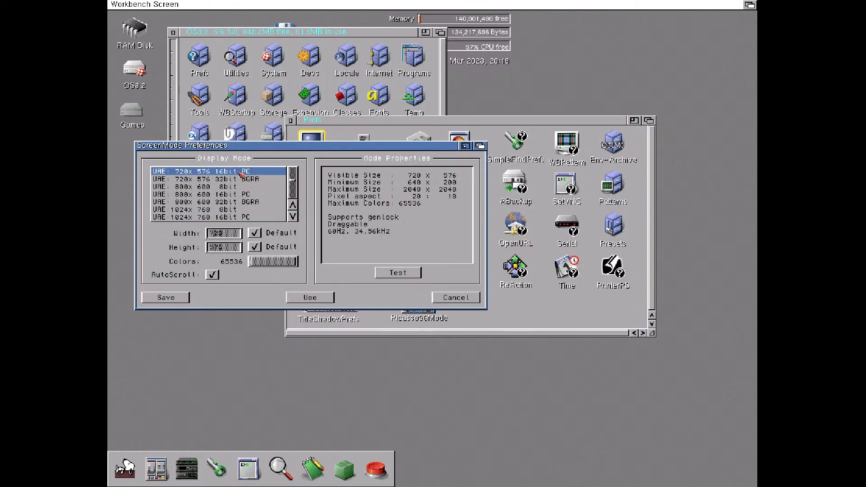
{"action": "left_click", "coordinate": [310, 298]}
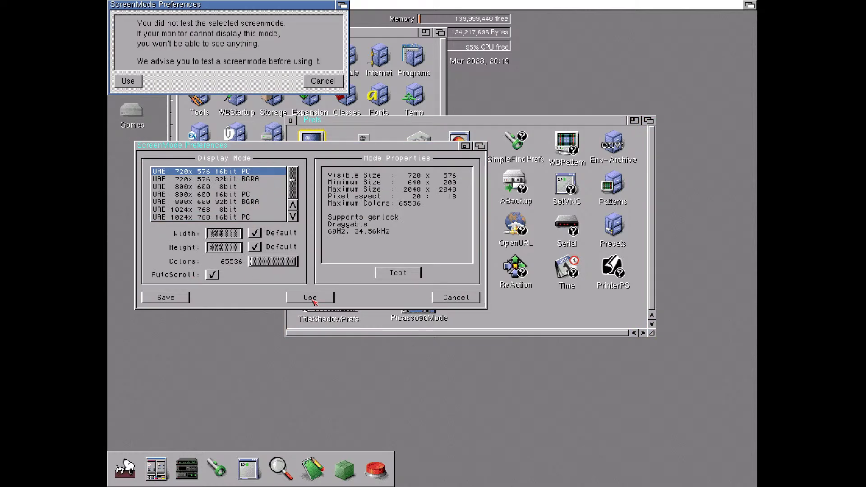
{"action": "left_click", "coordinate": [127, 80]}
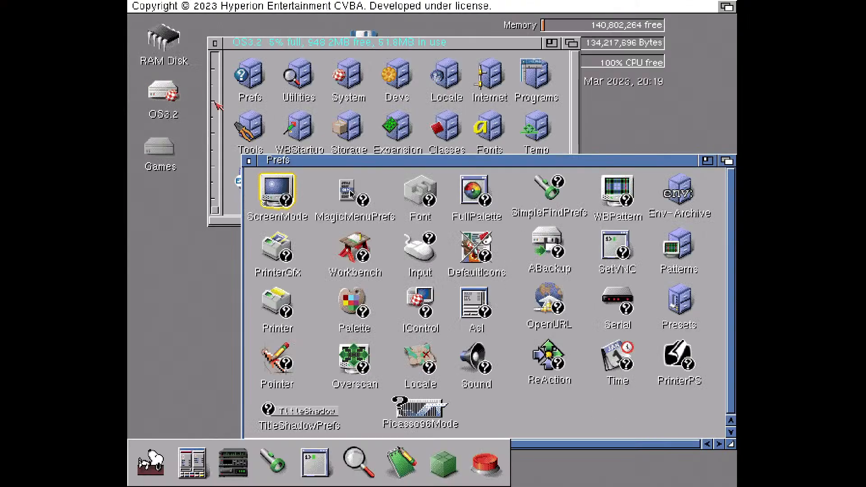
{"action": "left_click", "coordinate": [249, 161]}
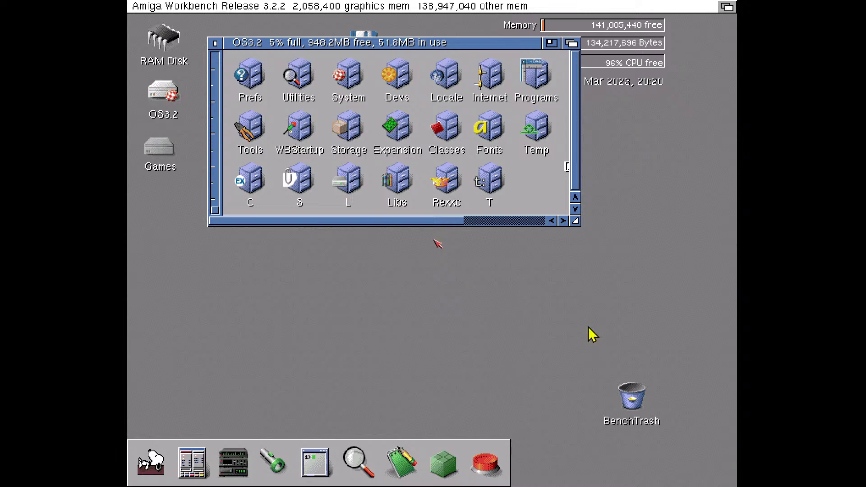
Reset the emulator's RTG display filter to its defaults and apply the settings
{"action": "key", "text": "F12"}
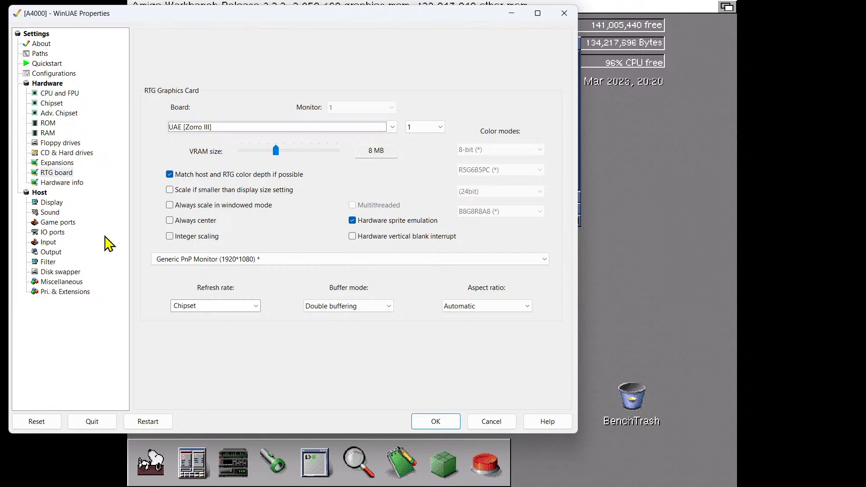
{"action": "left_click", "coordinate": [56, 263]}
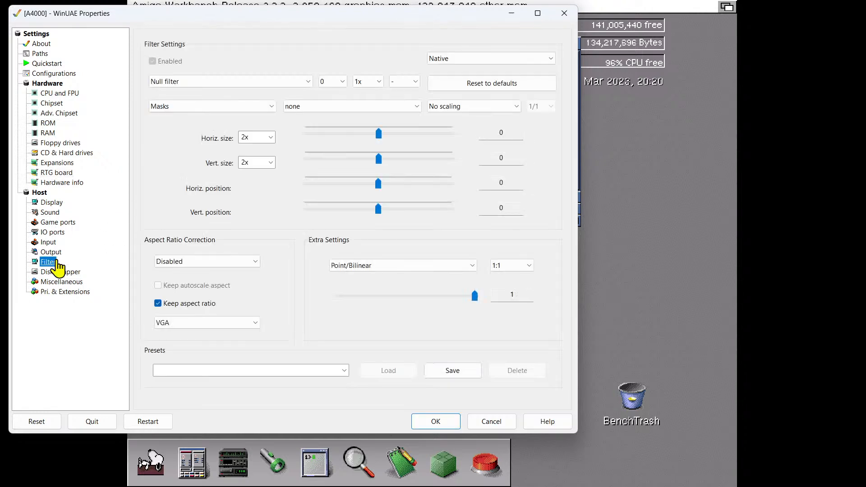
{"action": "left_click", "coordinate": [482, 61]}
{"action": "left_click", "coordinate": [470, 89]}
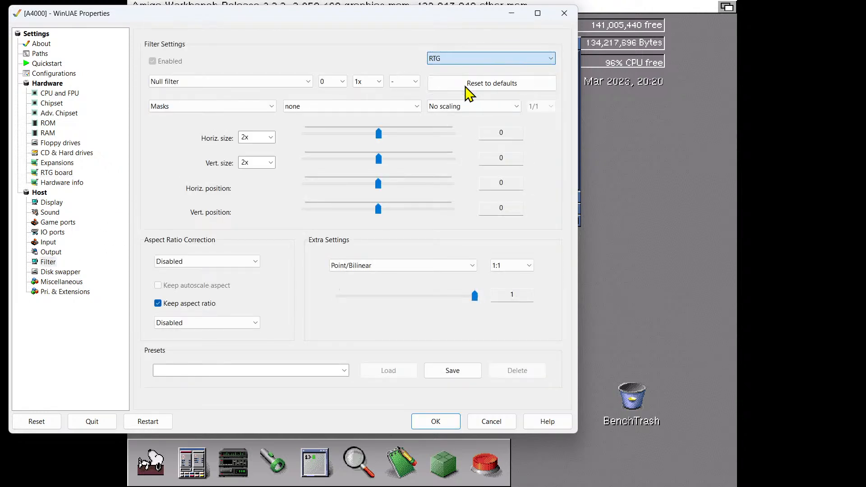
{"action": "left_click", "coordinate": [466, 87]}
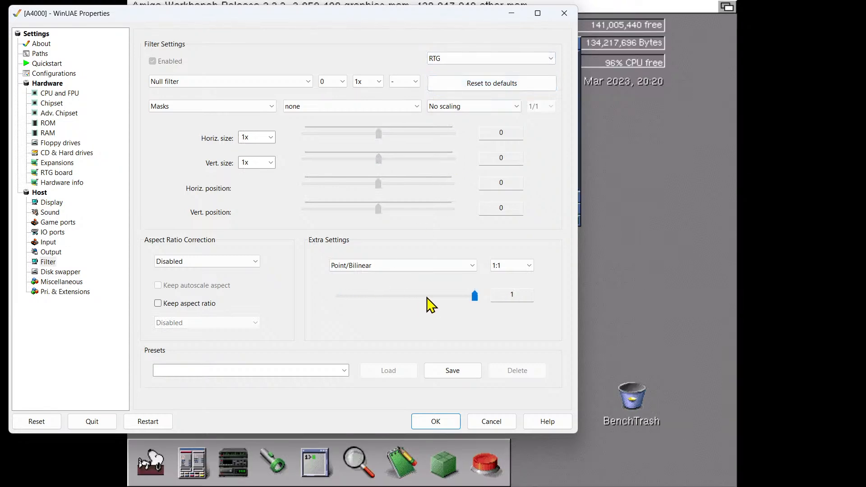
{"action": "left_click", "coordinate": [435, 421]}
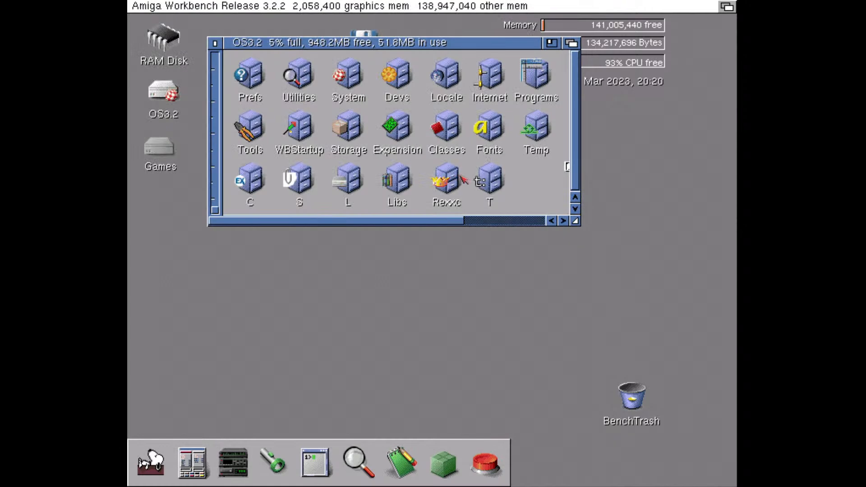
Save UAE:800x600 16bit PC as the Workbench screen mode, and close the Prefs and OS3.2 windows
{"action": "left_click_drag", "start_coordinate": [259, 43], "coordinate": [277, 114]}
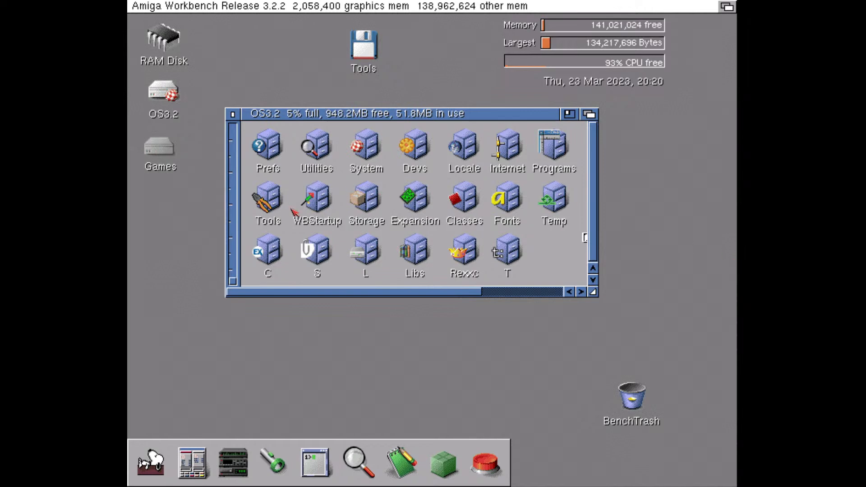
{"action": "double_click", "coordinate": [277, 151]}
{"action": "double_click", "coordinate": [284, 210]}
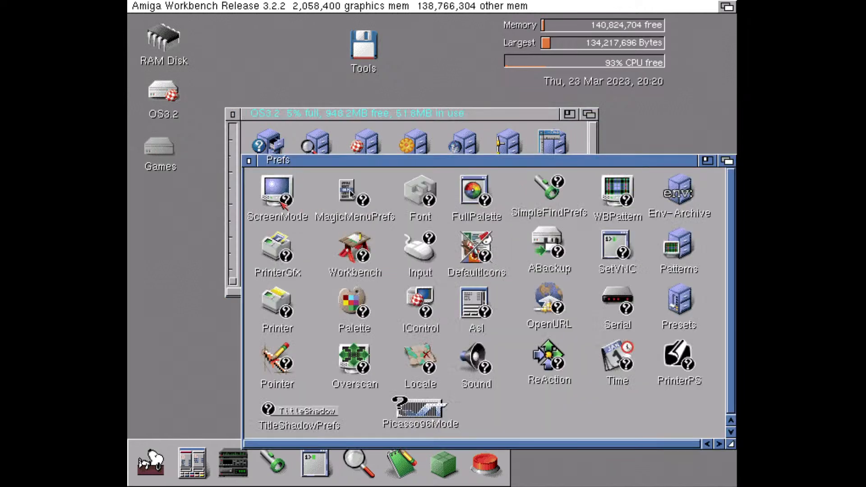
{"action": "left_click", "coordinate": [340, 300]}
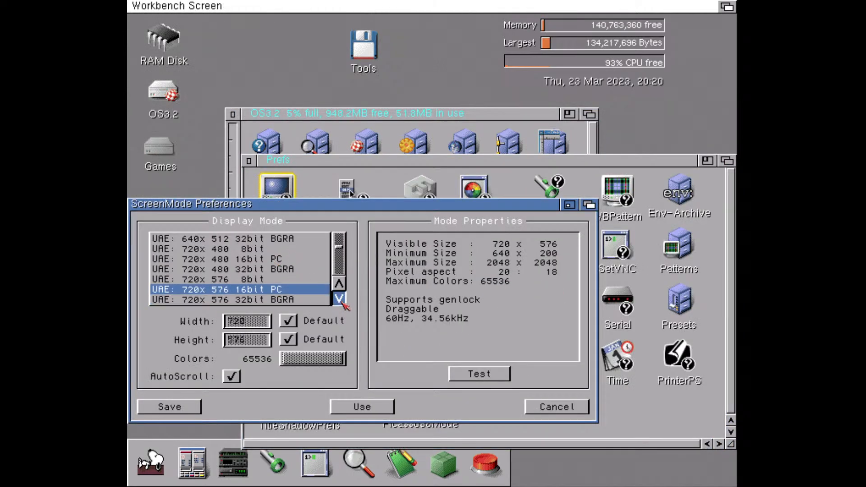
{"action": "left_click", "coordinate": [276, 280]}
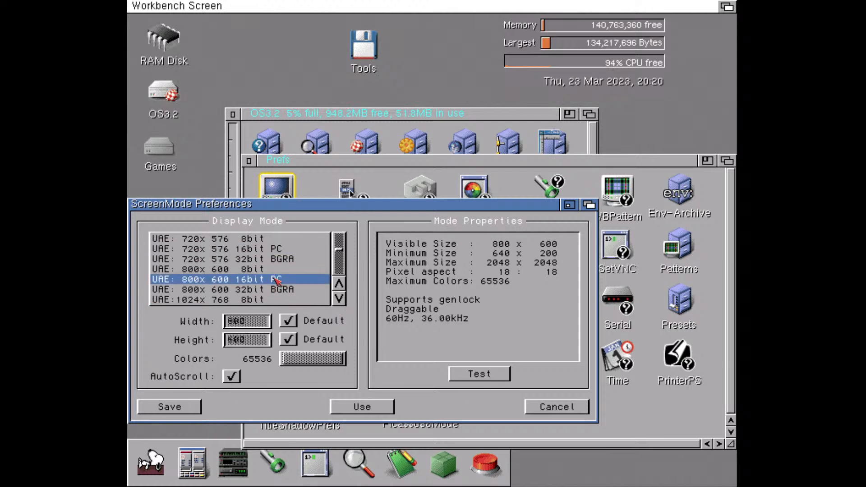
{"action": "left_click", "coordinate": [171, 408]}
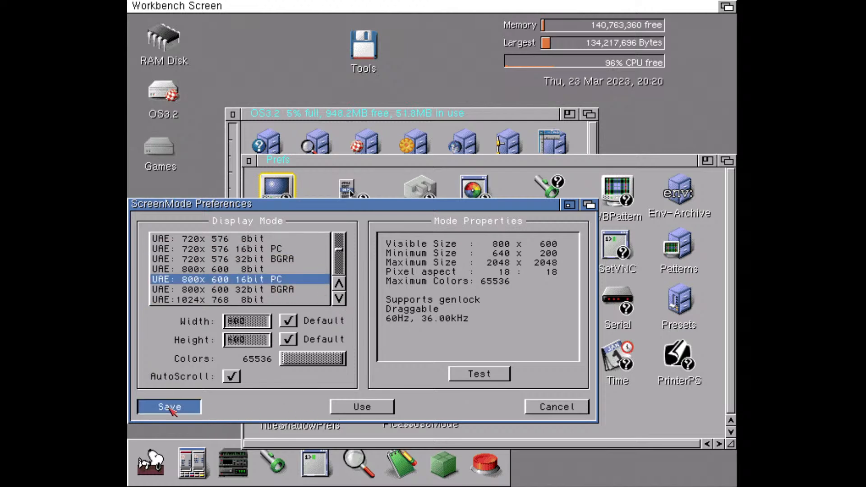
{"action": "left_click", "coordinate": [155, 111]}
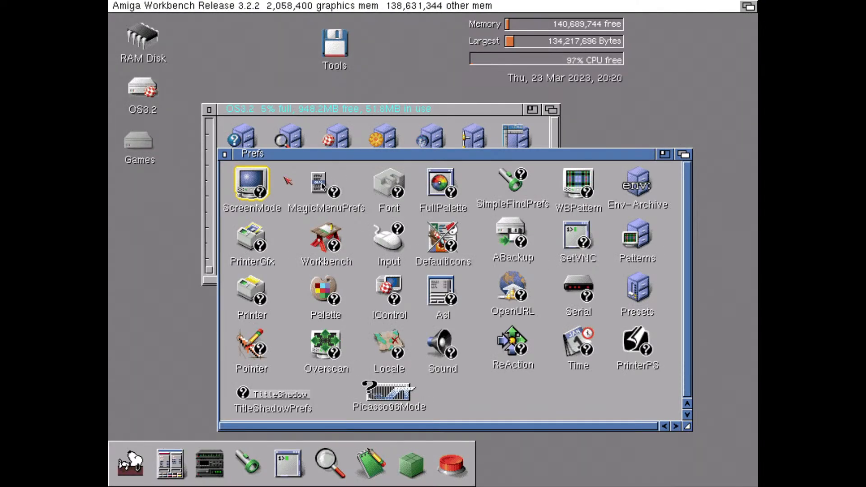
{"action": "left_click", "coordinate": [225, 154]}
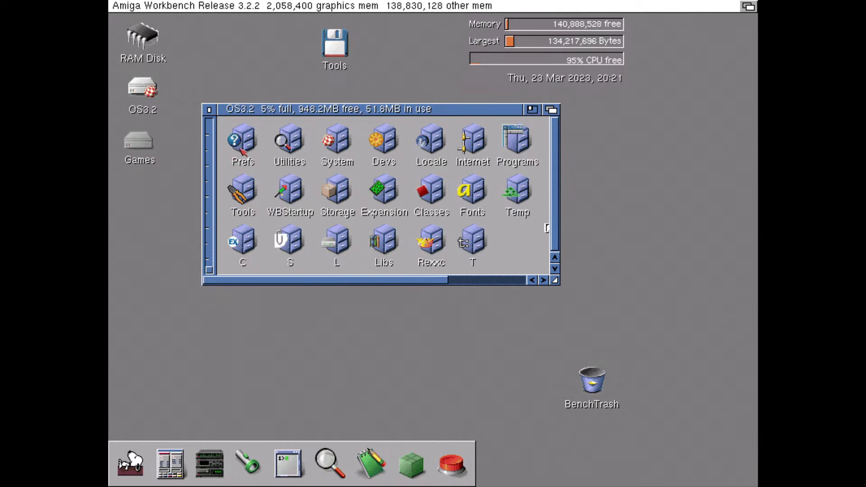
{"action": "left_click_drag", "start_coordinate": [254, 121], "coordinate": [405, 109]}
{"action": "left_click", "coordinate": [356, 103]}
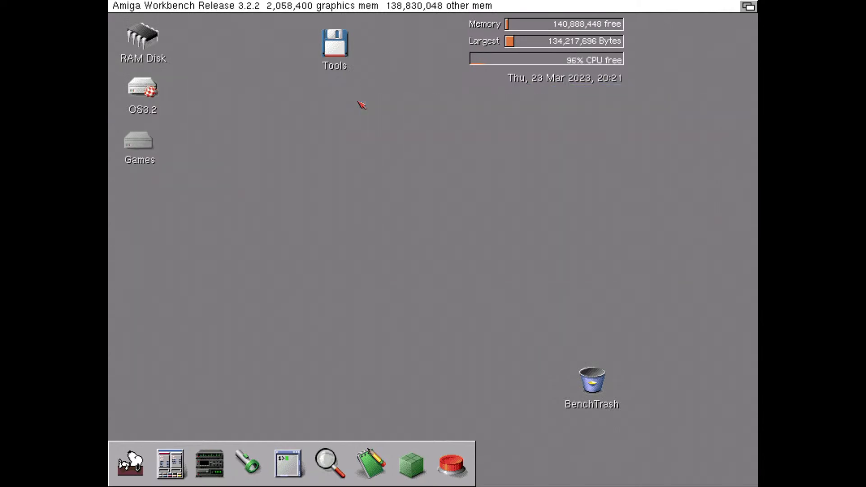
Show all files in the Games drive, enlarging its window to inspect the contents before closing it
{"action": "double_click", "coordinate": [127, 150]}
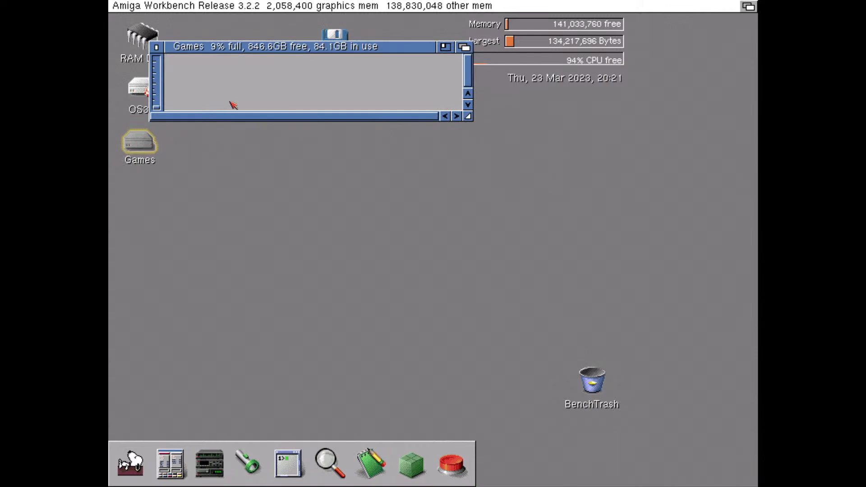
{"action": "right_click", "coordinate": [222, 23]}
{"action": "mouse_move", "coordinate": [228, 122]}
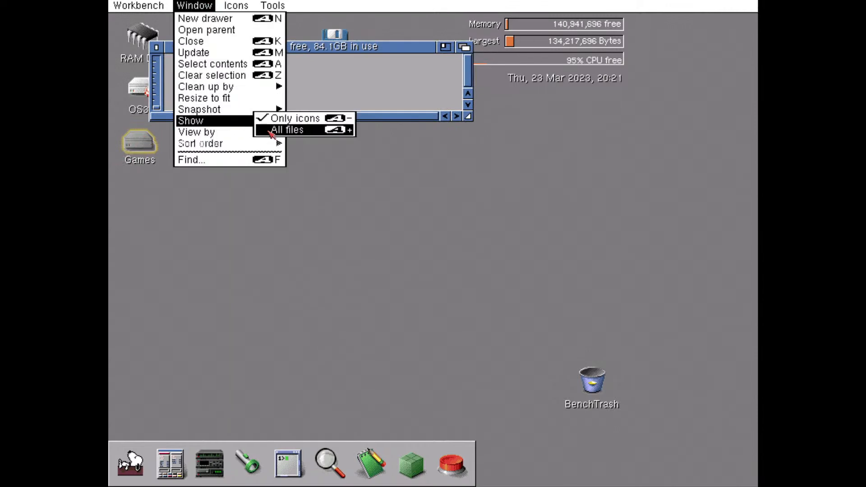
{"action": "left_click", "coordinate": [273, 130]}
{"action": "left_click_drag", "start_coordinate": [470, 119], "coordinate": [753, 220]}
{"action": "left_click_drag", "start_coordinate": [276, 218], "coordinate": [201, 154]}
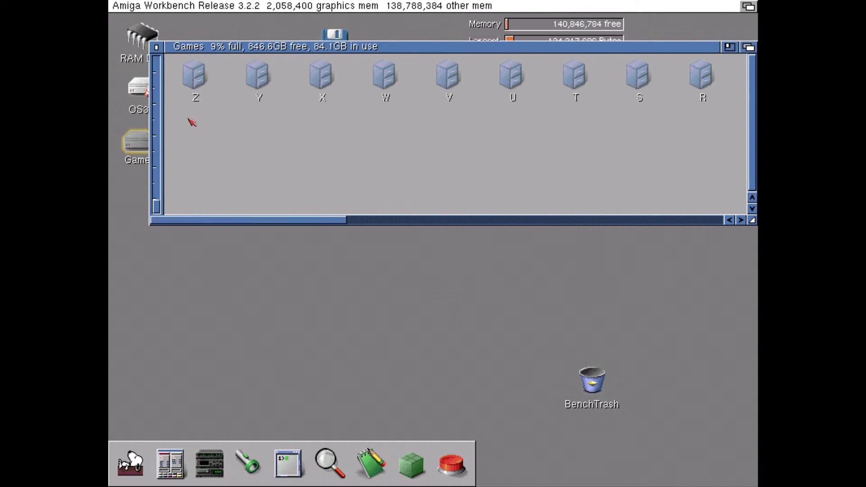
{"action": "left_click", "coordinate": [157, 47]}
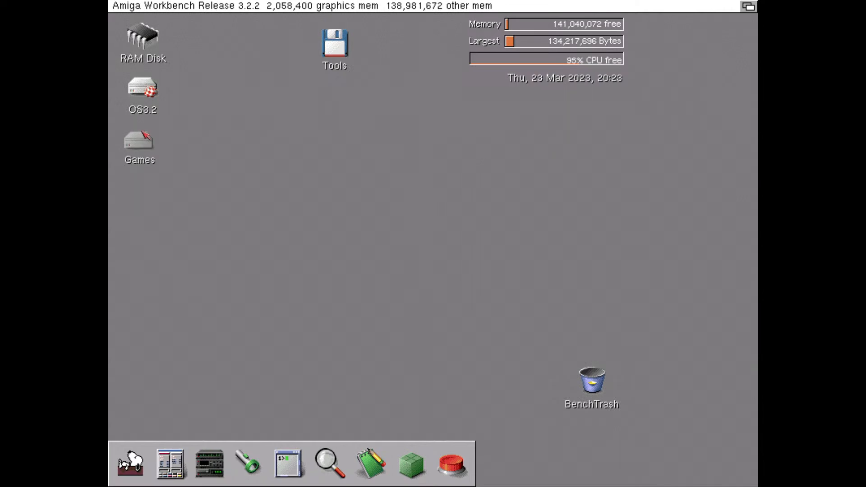
Look through the contents of the Games drive and the OS3.2 drive, closing each window
{"action": "double_click", "coordinate": [139, 135]}
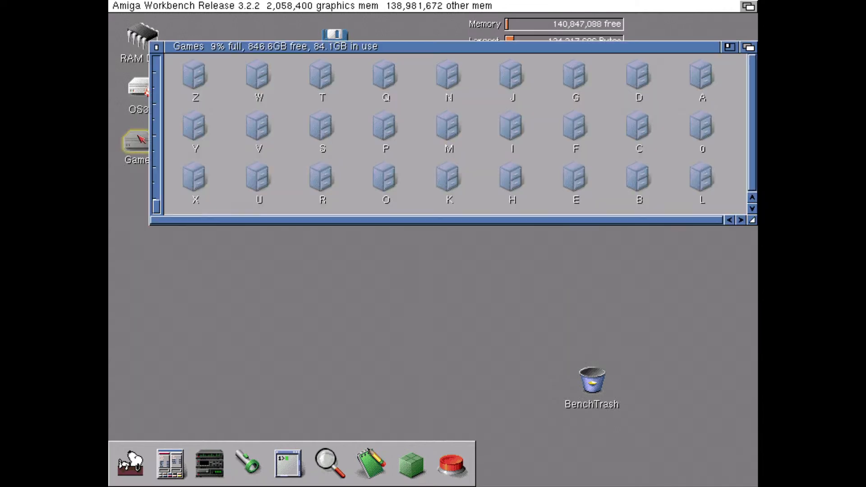
{"action": "left_click_drag", "start_coordinate": [174, 47], "coordinate": [158, 249]}
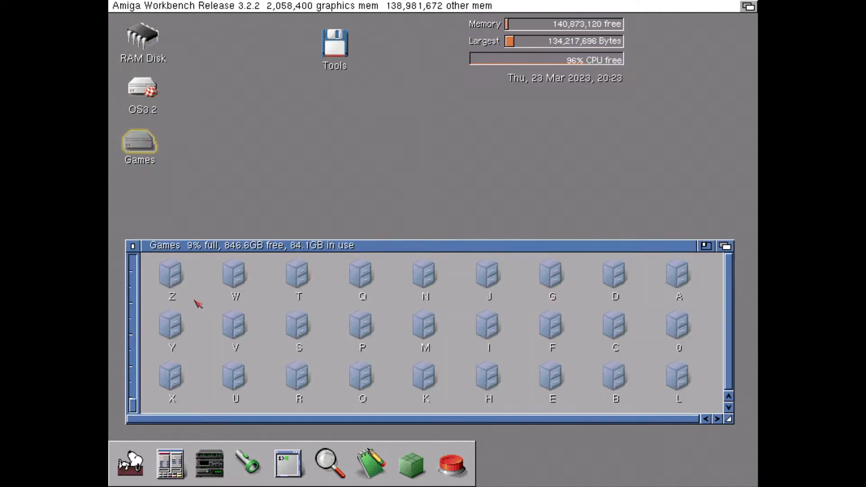
{"action": "left_click", "coordinate": [134, 246]}
{"action": "double_click", "coordinate": [131, 83]}
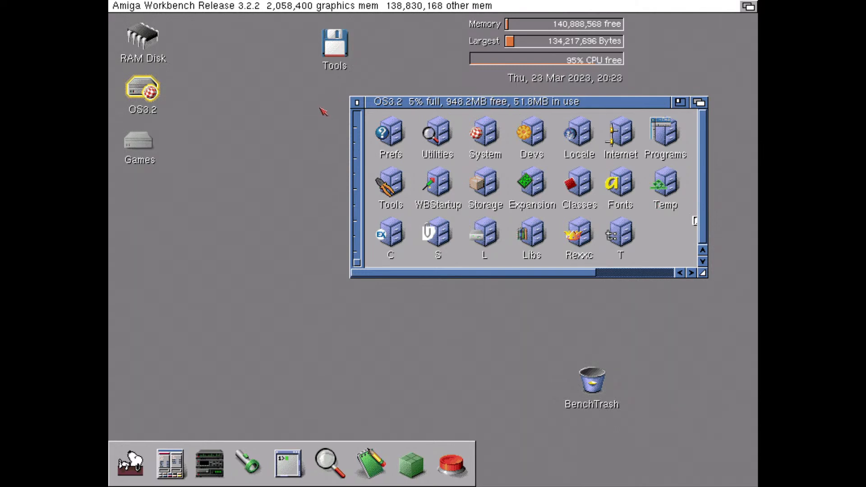
{"action": "left_click", "coordinate": [357, 103]}
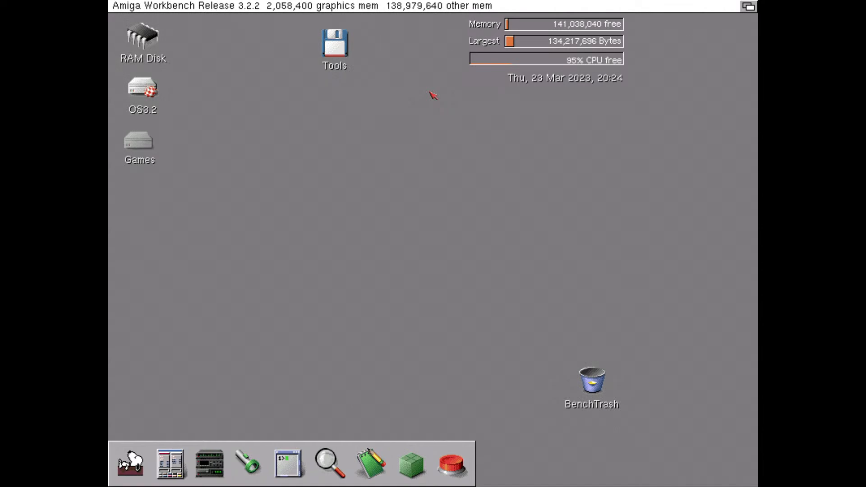
Increase the scanline opacity of the emulator's RTG display filter, view its scanline level and offset options, and apply the settings
{"action": "key", "text": "F12"}
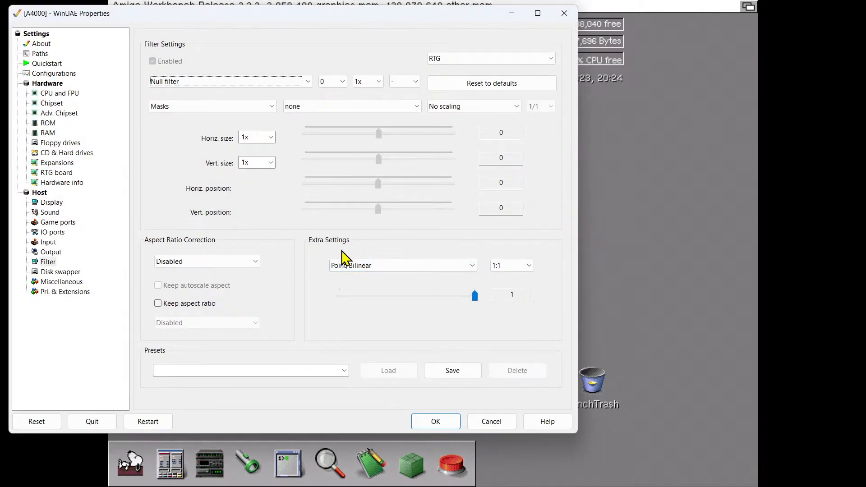
{"action": "left_click", "coordinate": [378, 268]}
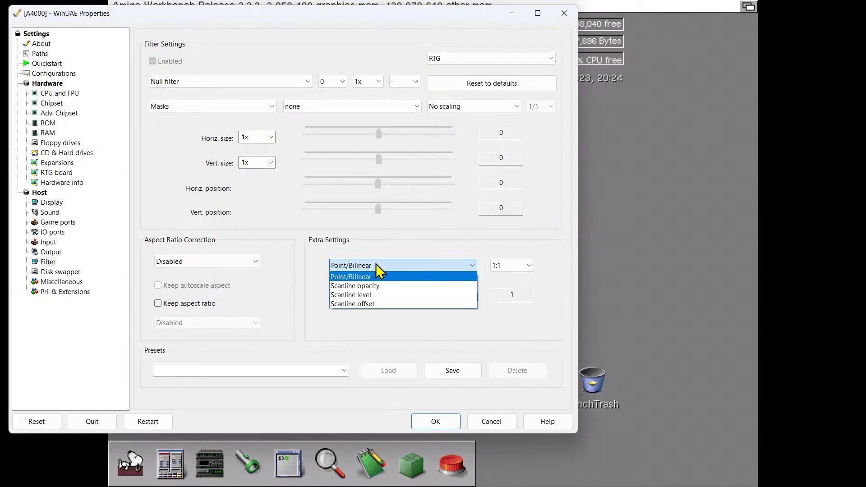
{"action": "left_click", "coordinate": [388, 286]}
{"action": "left_click", "coordinate": [394, 269]}
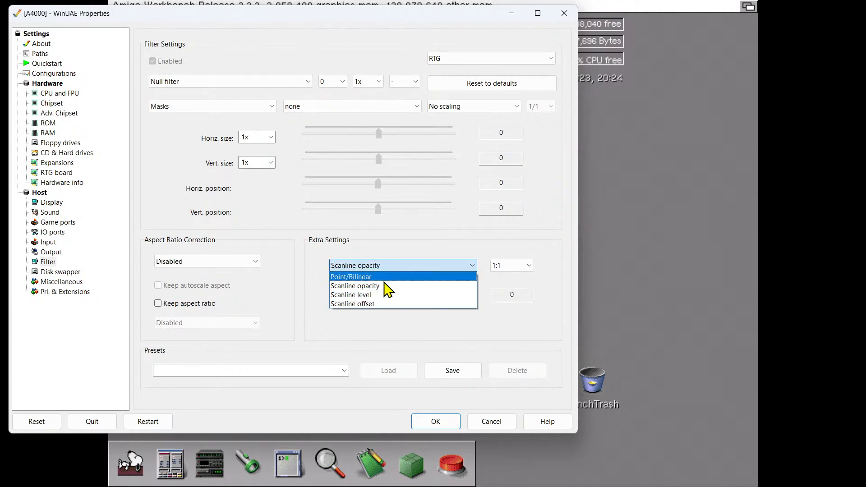
{"action": "left_click", "coordinate": [380, 287]}
{"action": "left_click_drag", "start_coordinate": [340, 296], "coordinate": [409, 300]}
{"action": "left_click", "coordinate": [389, 268]}
{"action": "left_click", "coordinate": [381, 294]}
{"action": "left_click", "coordinate": [383, 268]}
{"action": "left_click", "coordinate": [369, 302]}
{"action": "left_click", "coordinate": [436, 422]}
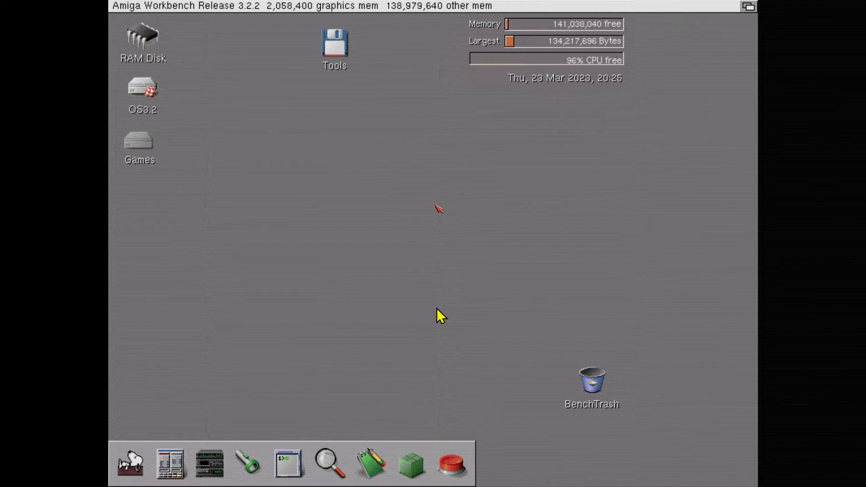
Set the RTG display filter's scanline opacity to 0 and apply the settings
{"action": "key", "text": "F12"}
{"action": "left_click", "coordinate": [406, 266]}
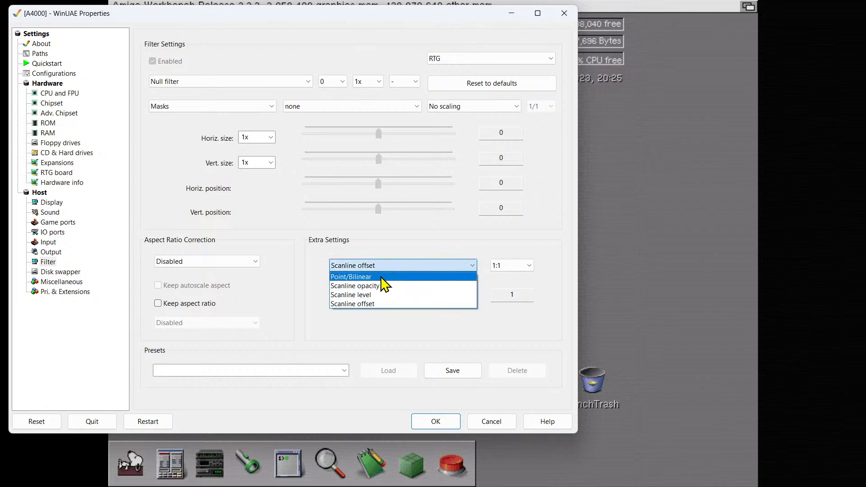
{"action": "left_click", "coordinate": [377, 286]}
{"action": "left_click_drag", "start_coordinate": [377, 296], "coordinate": [305, 311]}
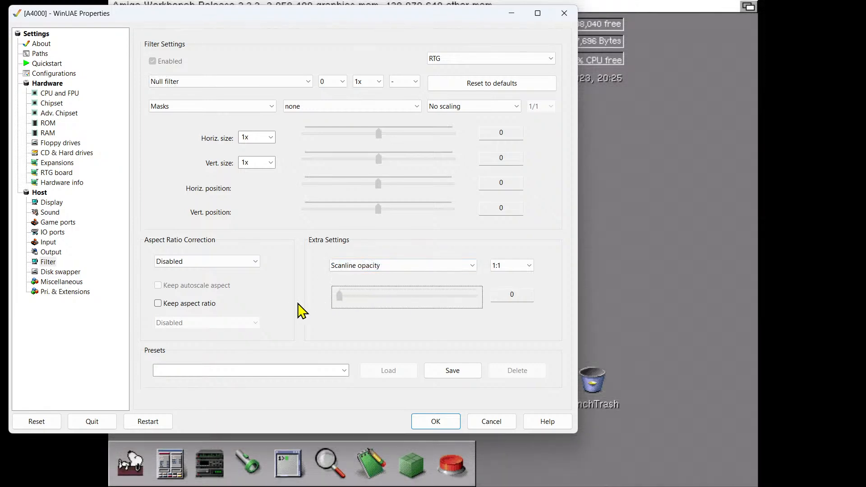
{"action": "left_click", "coordinate": [447, 423]}
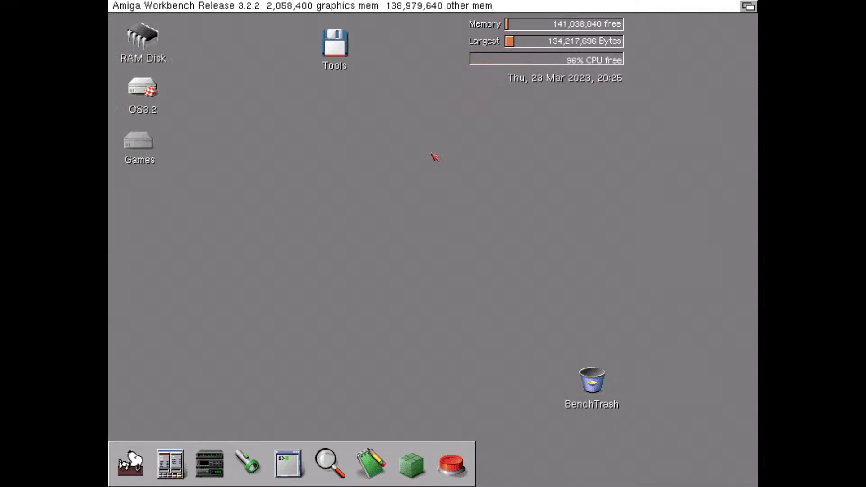